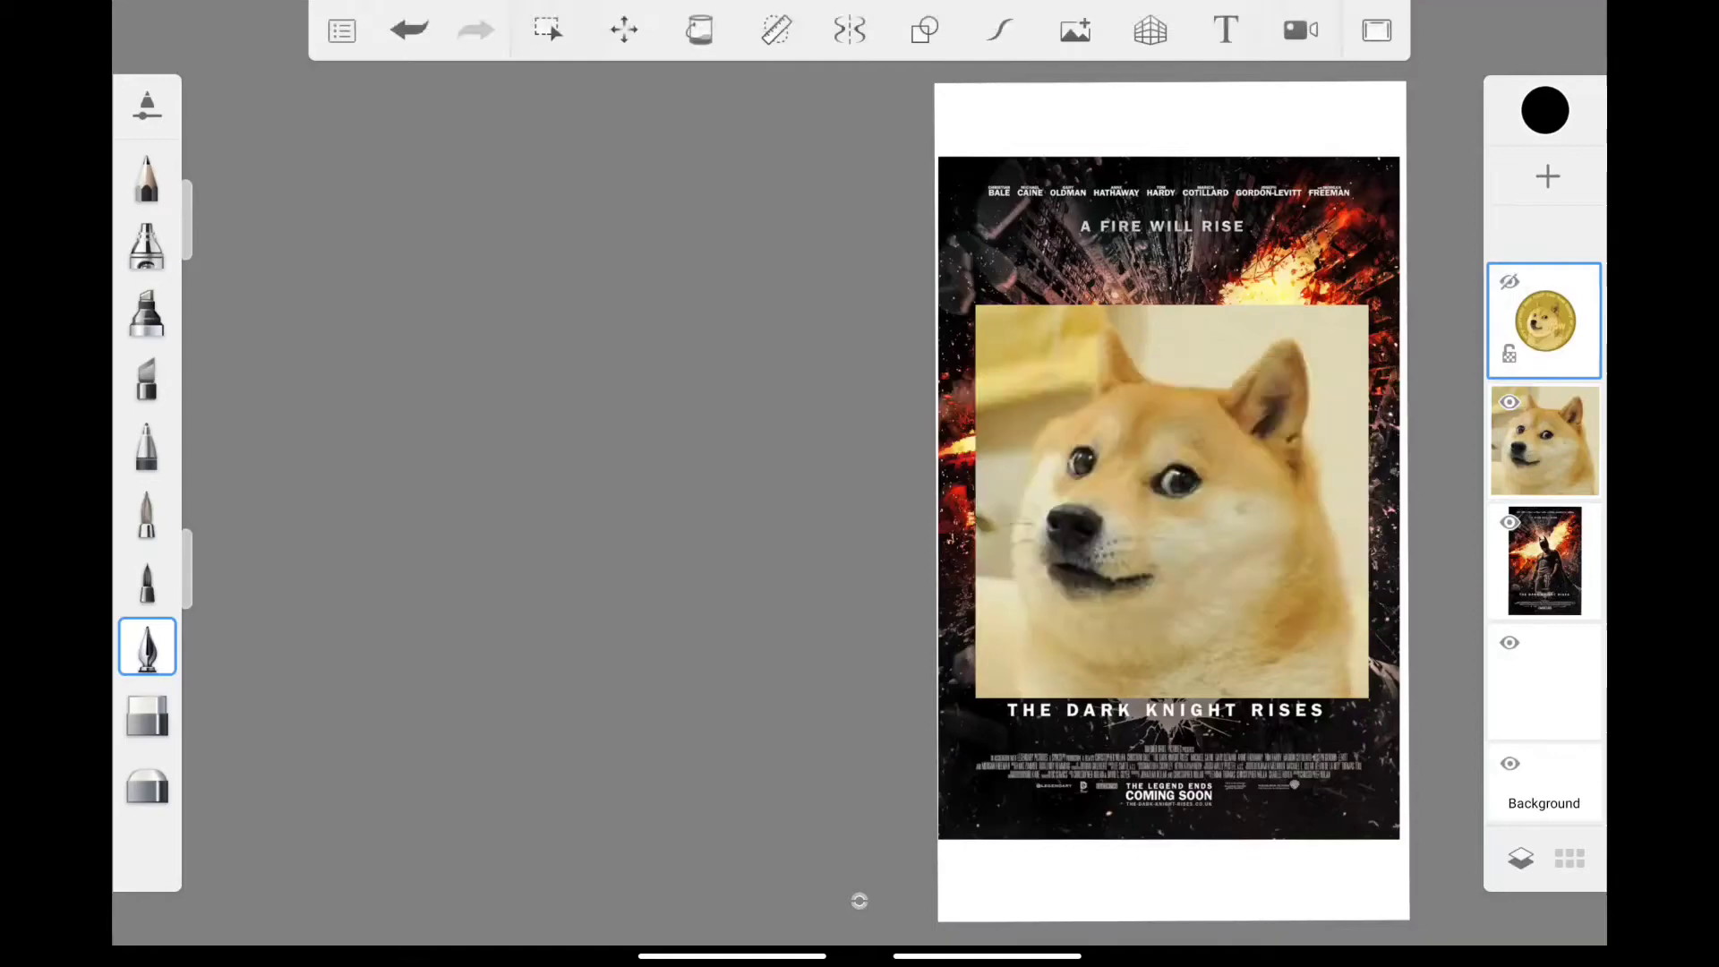
Hide the Doge and poster layers and fill the Background layer black
{"action": "left_click", "coordinate": [1509, 402]}
{"action": "left_click", "coordinate": [548, 30]}
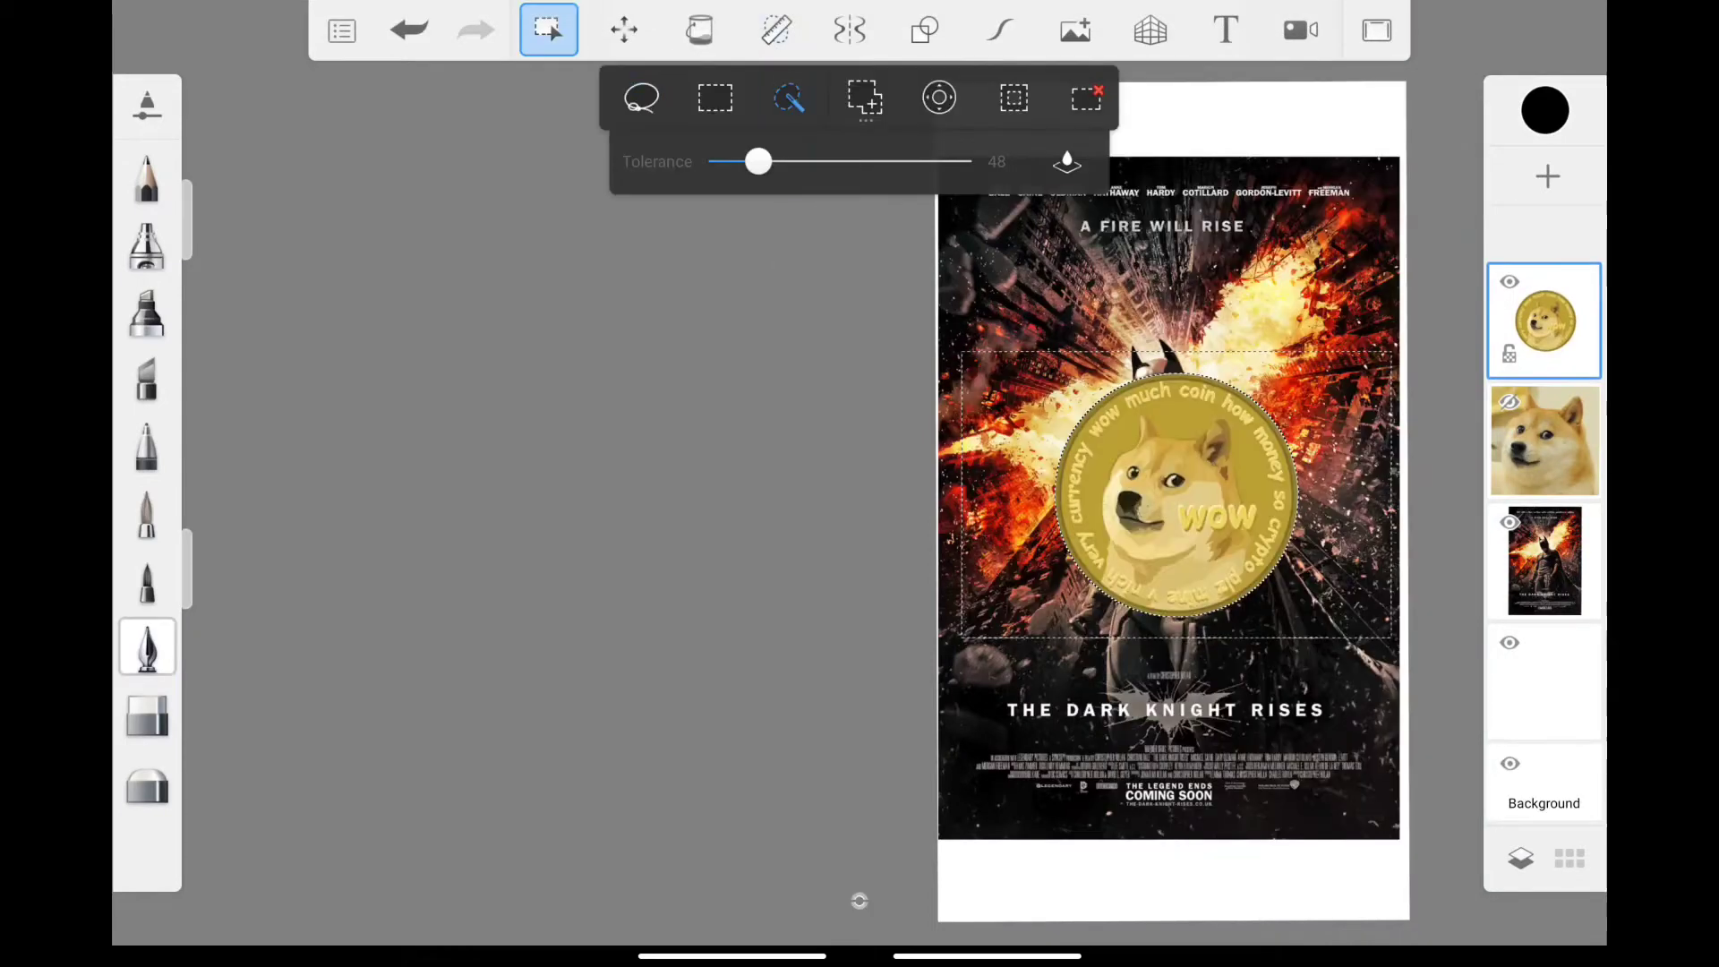
{"action": "left_click", "coordinate": [548, 29]}
{"action": "left_click", "coordinate": [1544, 110]}
{"action": "left_click", "coordinate": [1509, 523]}
{"action": "left_click", "coordinate": [147, 714]}
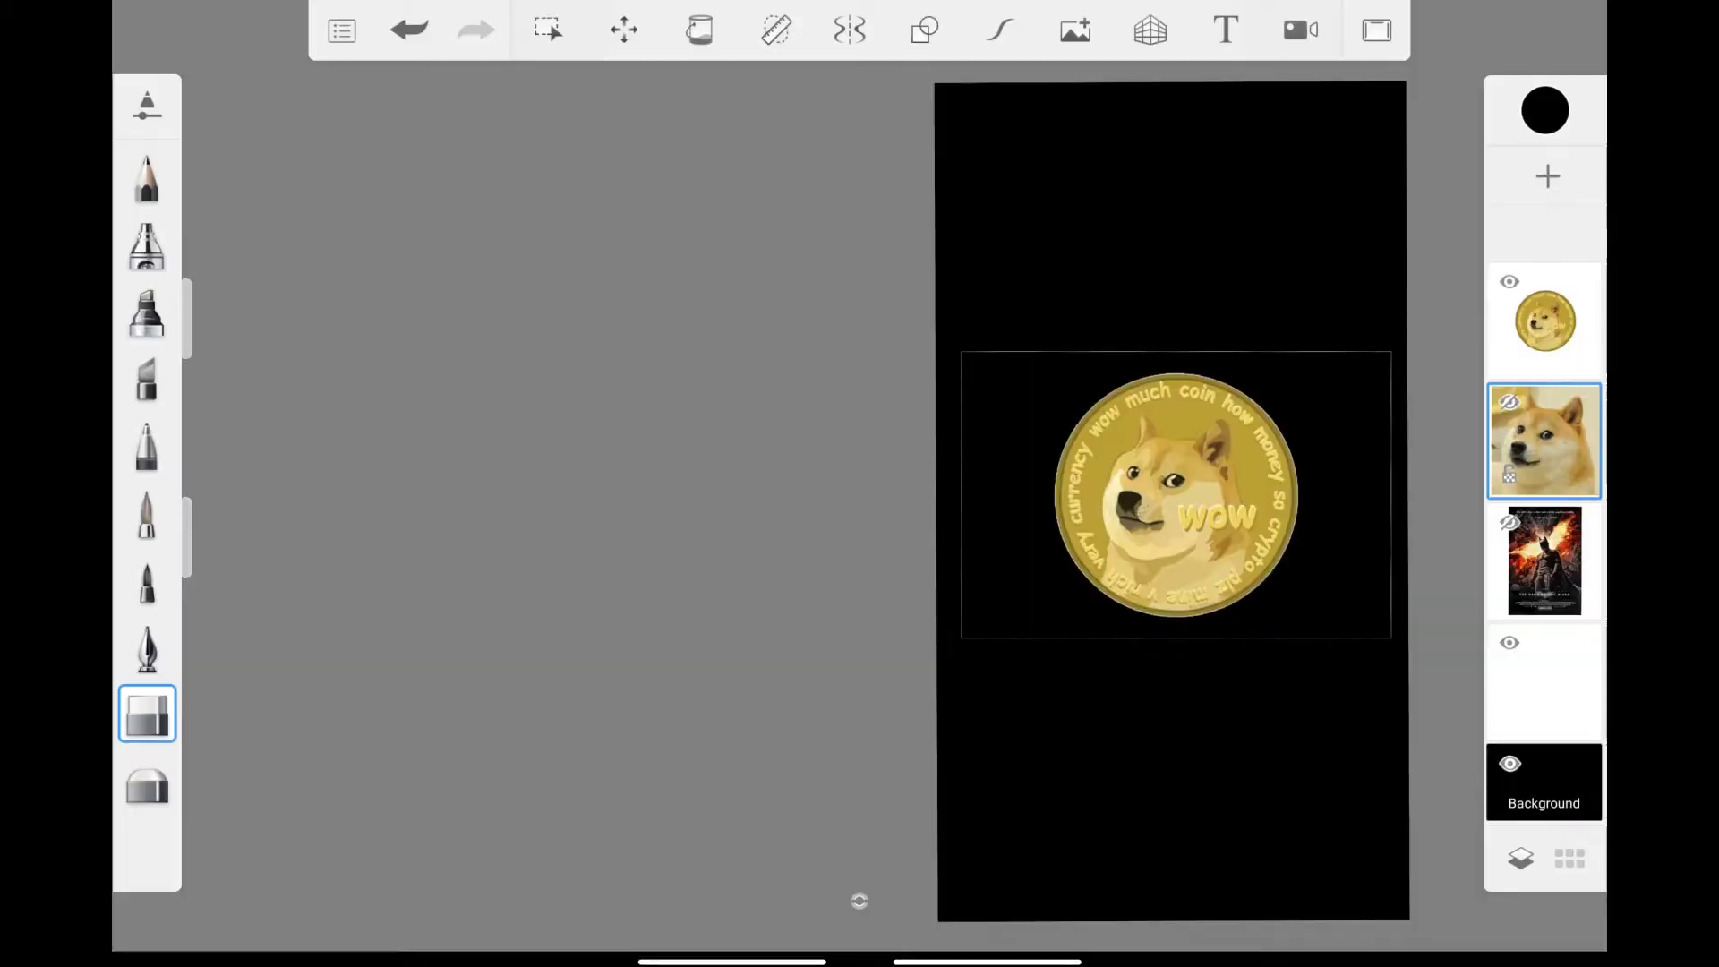
Hide the Dogecoin layer, show and slightly enlarge the poster, then unhide the Doge layer
{"action": "left_click", "coordinate": [1544, 321]}
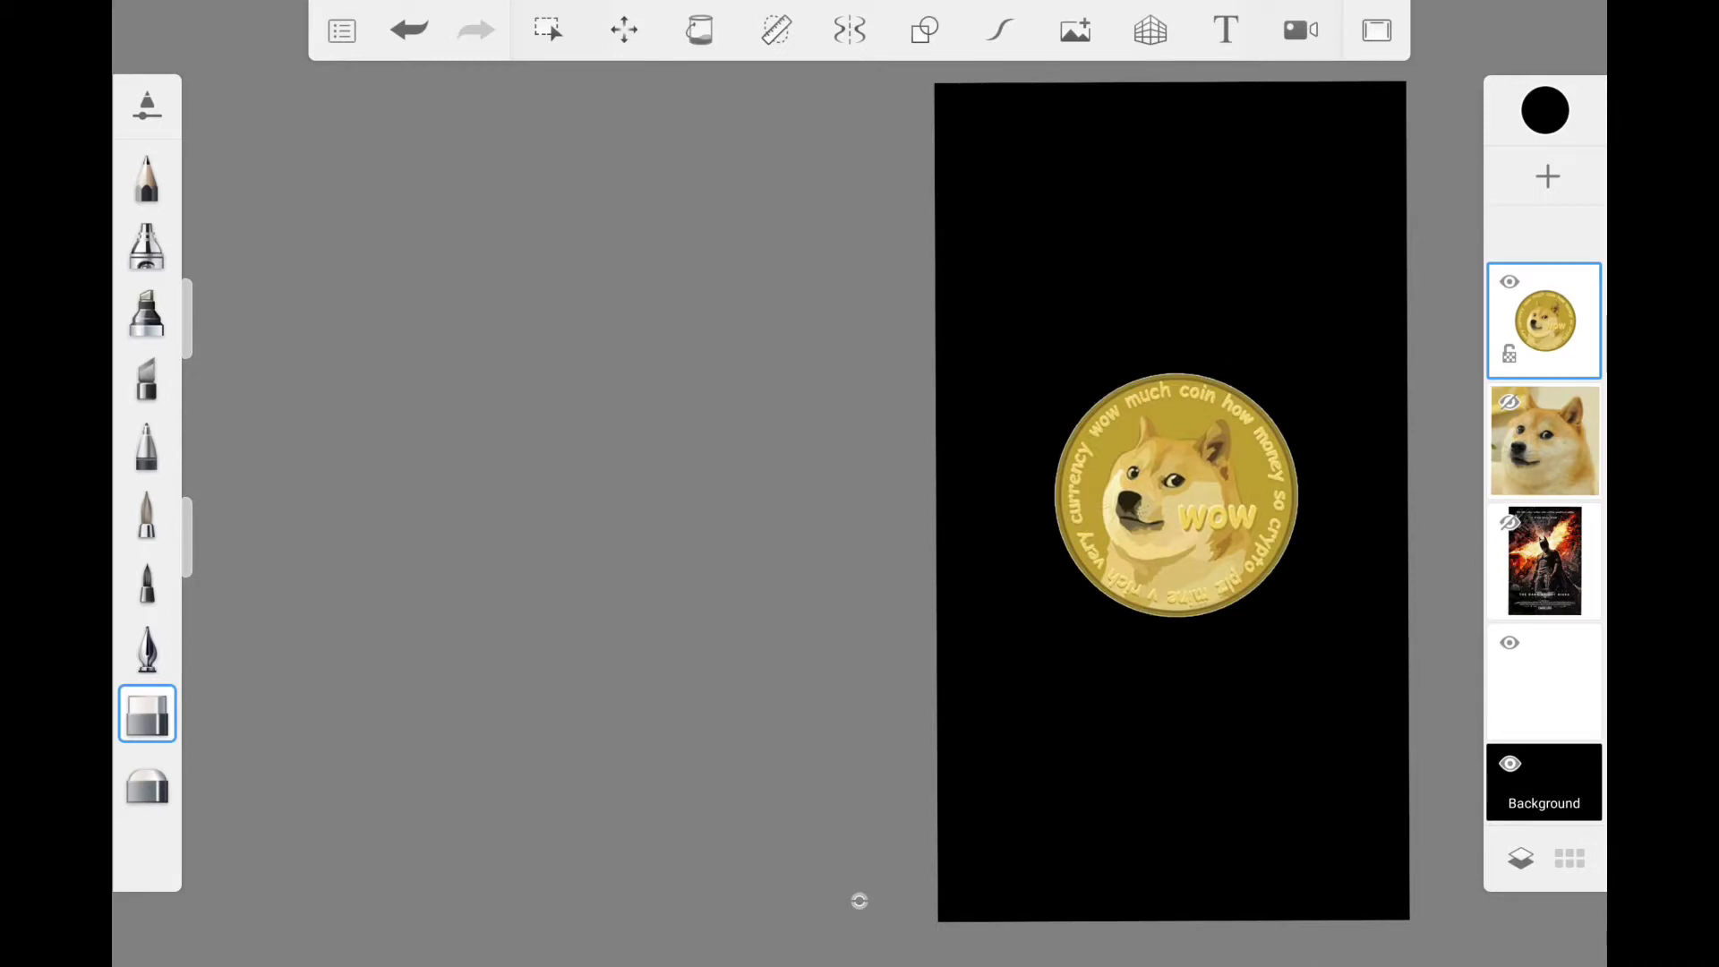
{"action": "left_click", "coordinate": [1510, 281]}
{"action": "left_click", "coordinate": [1510, 523]}
{"action": "left_click", "coordinate": [1544, 561]}
{"action": "left_click", "coordinate": [911, 36]}
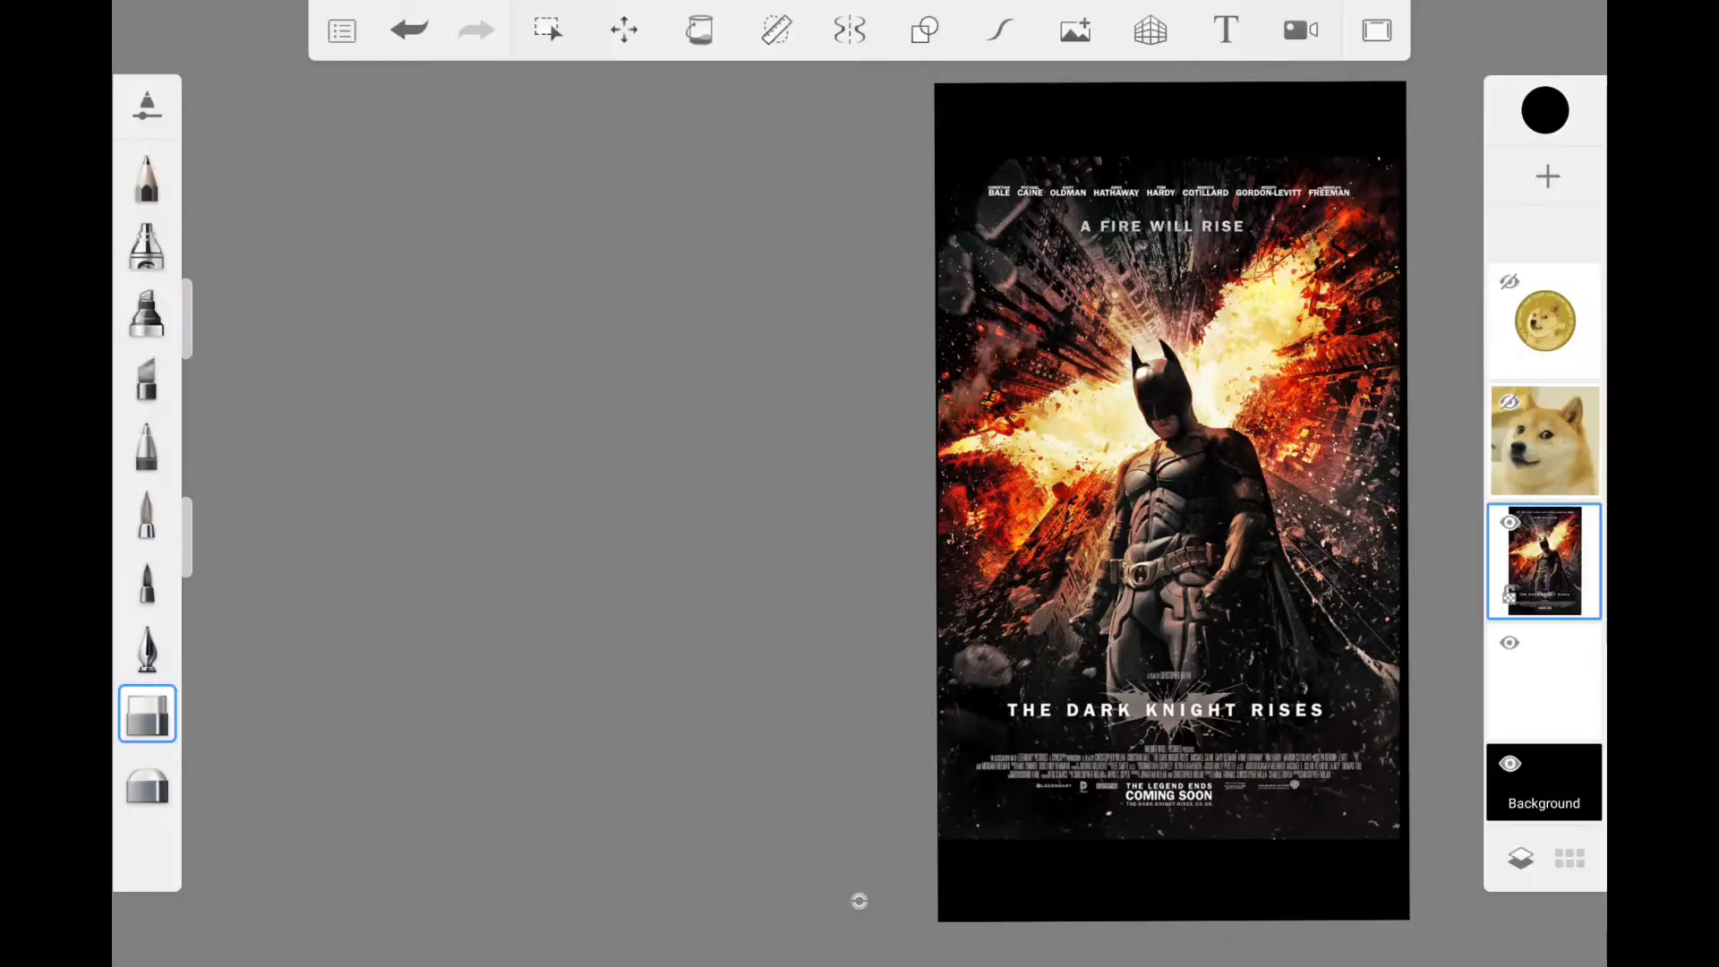
{"action": "left_click", "coordinate": [1082, 38]}
{"action": "left_click", "coordinate": [1164, 502]}
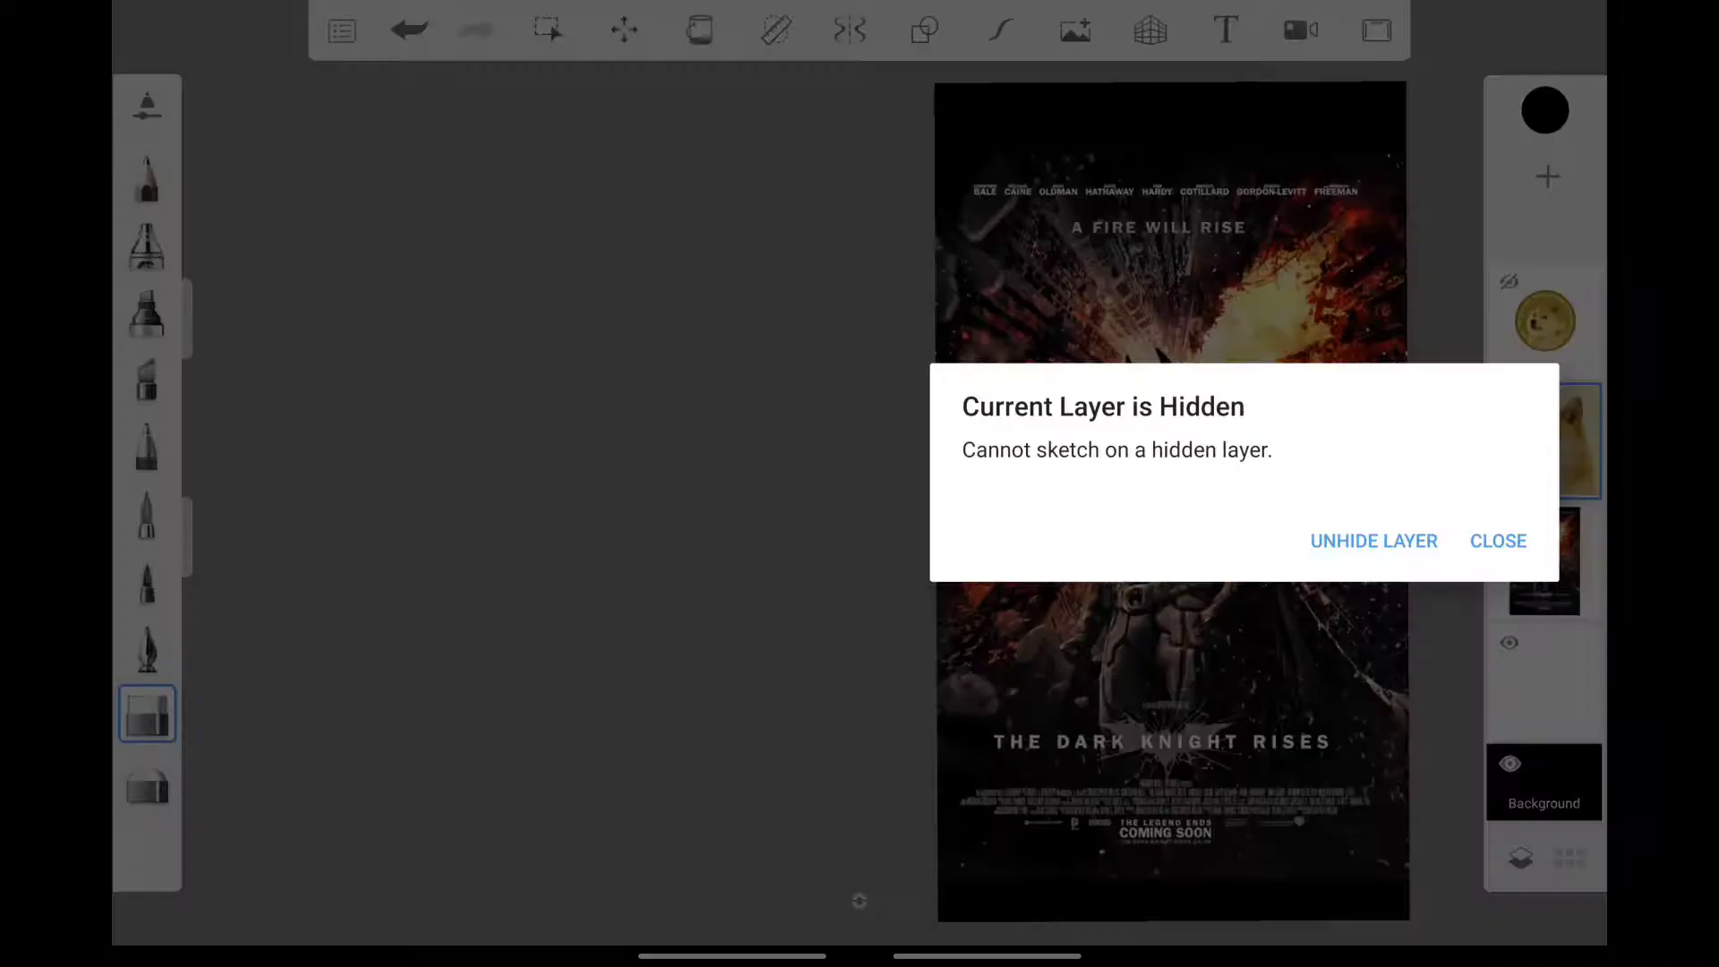
{"action": "left_click", "coordinate": [1370, 537]}
Scale the Doge photo to 89% and tilt it 10° over Batman's head
{"action": "scroll", "coordinate": [985, 501], "scroll_direction": "up", "scroll_amount": 5}
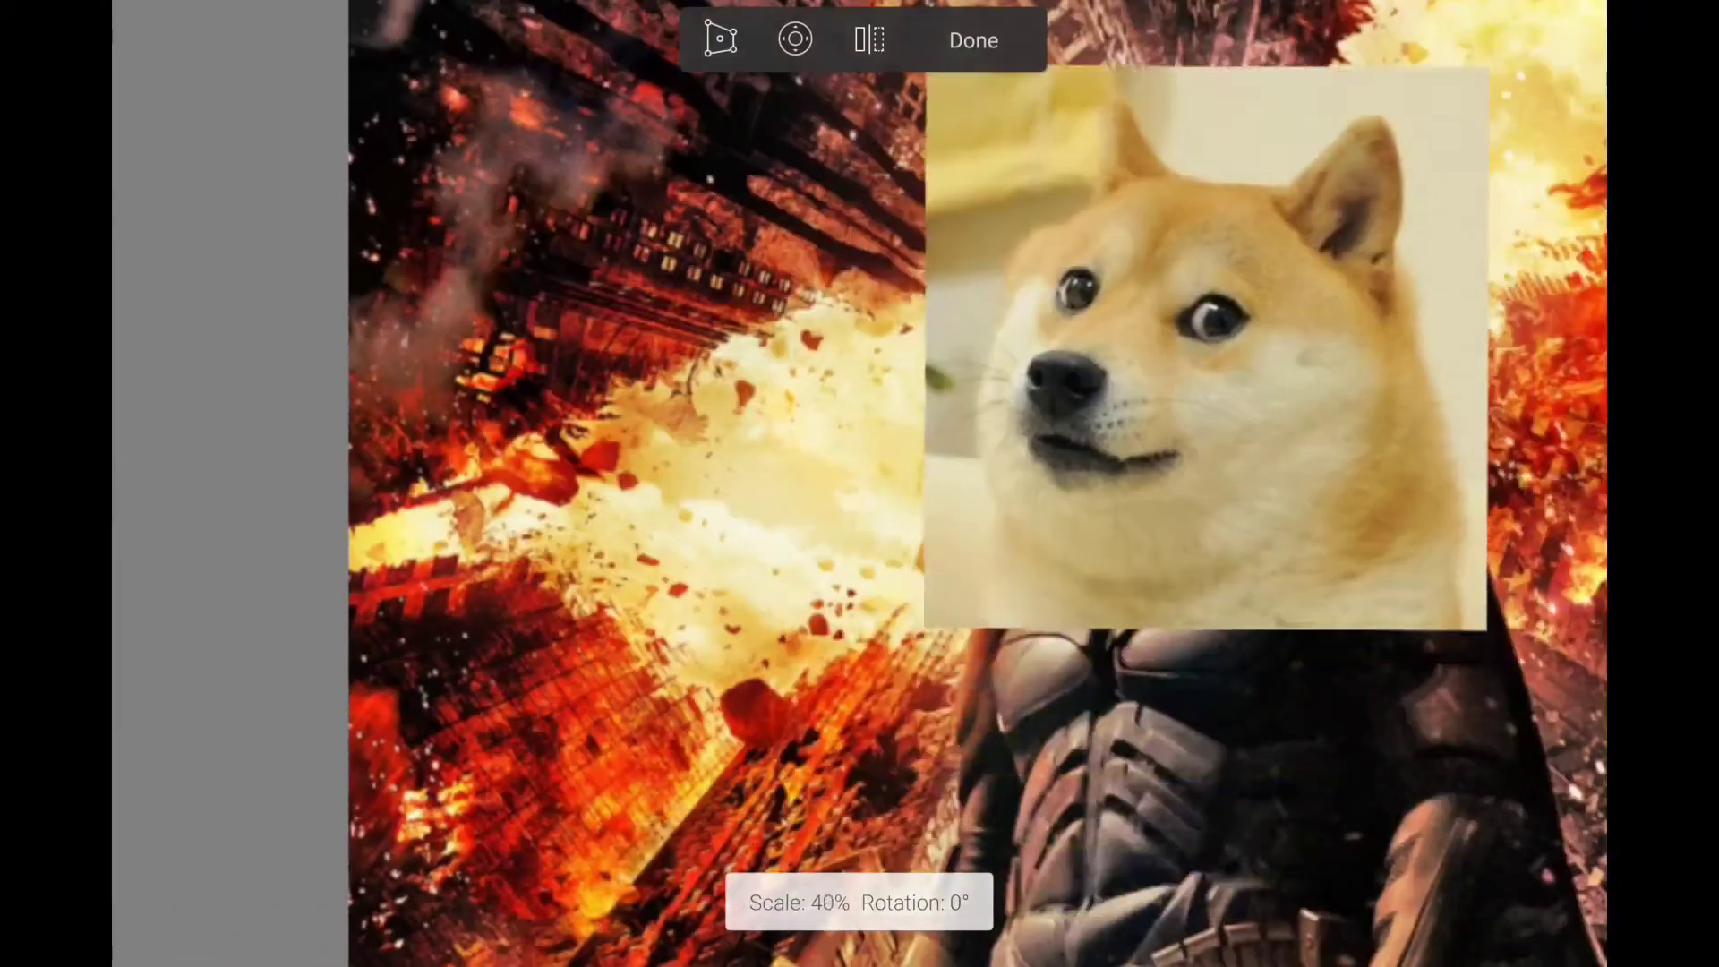
{"action": "left_click_drag", "start_coordinate": [1164, 359], "coordinate": [1128, 322]}
{"action": "left_click", "coordinate": [970, 39]}
{"action": "left_click_drag", "start_coordinate": [1232, 480], "coordinate": [1163, 480]}
{"action": "left_click", "coordinate": [624, 29]}
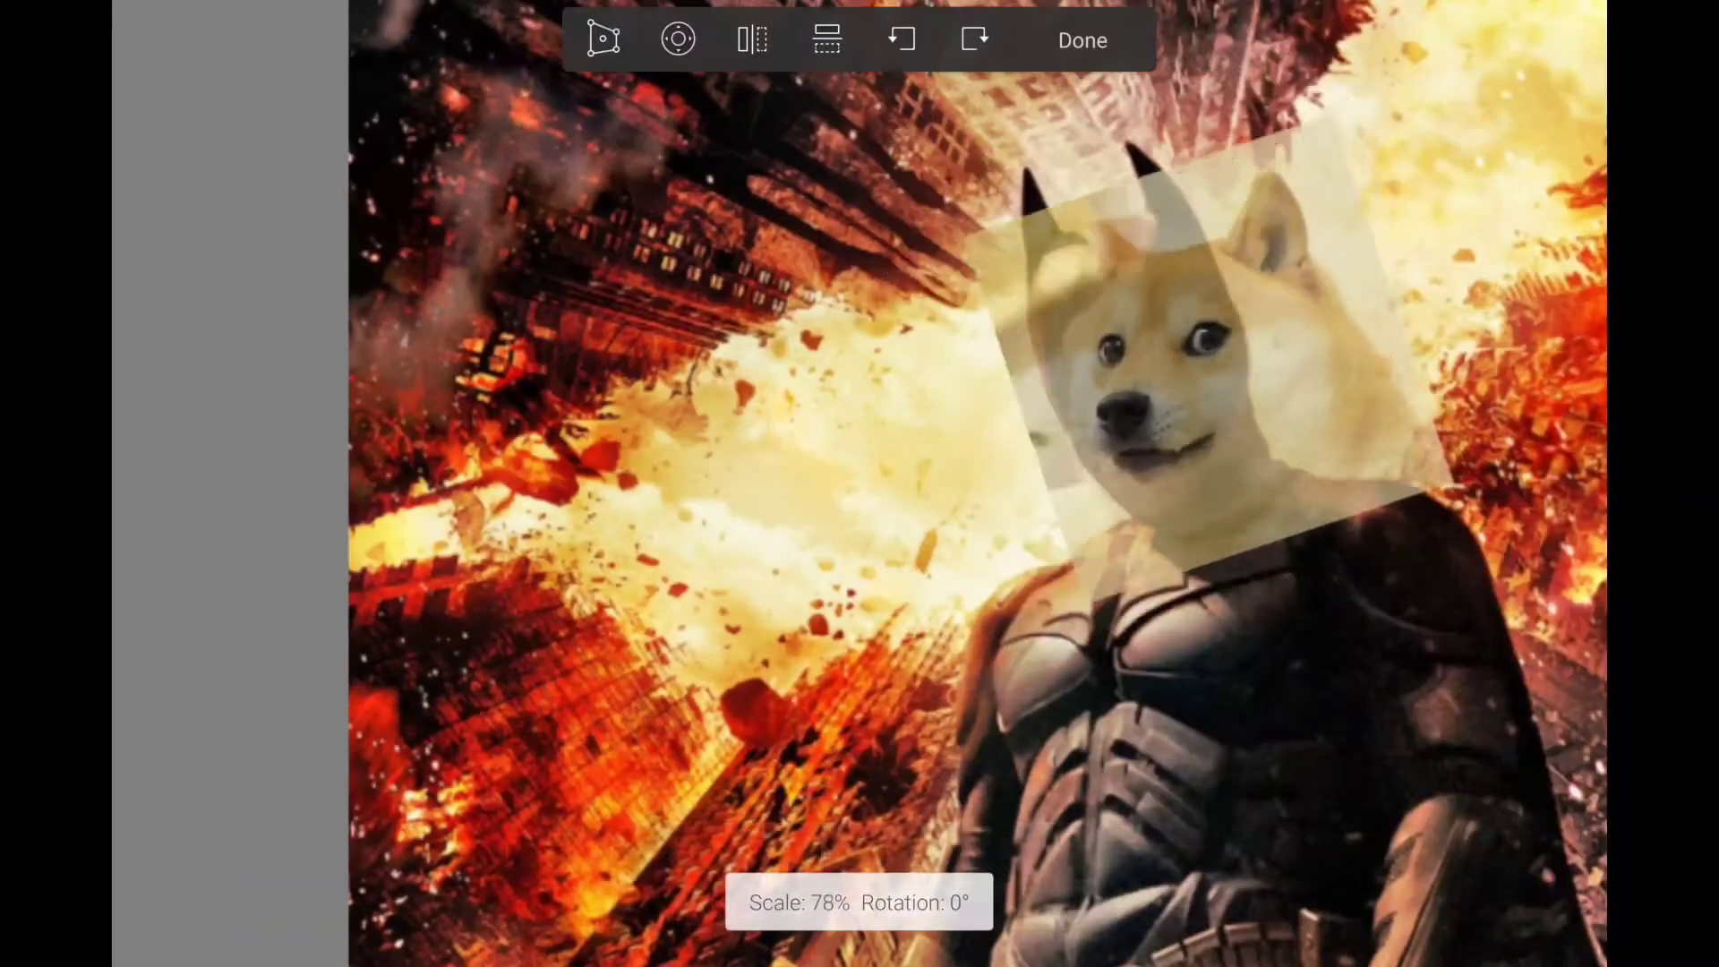
{"action": "mouse_move", "coordinate": [1164, 376]}
{"action": "left_mouse_down"}
{"action": "mouse_move", "coordinate": [1181, 358]}
{"action": "mouse_move", "coordinate": [1146, 322]}
{"action": "left_mouse_up"}
{"action": "left_click", "coordinate": [1083, 40]}
{"action": "left_click", "coordinate": [1544, 439]}
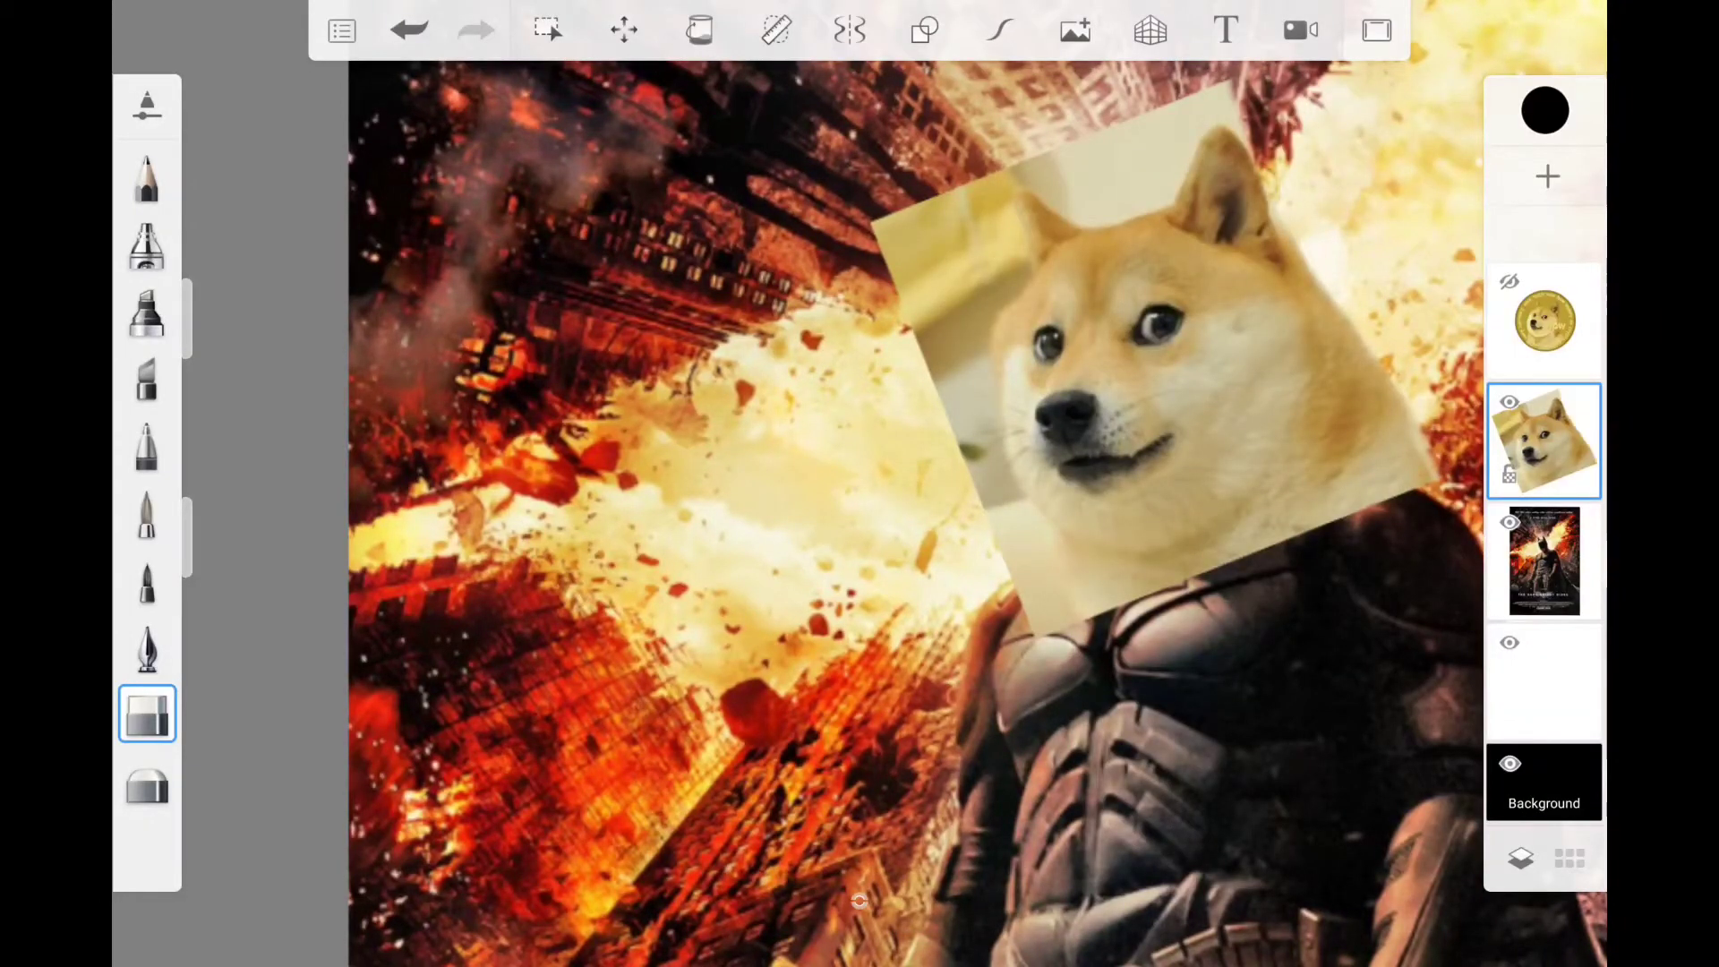
Duplicate the Doge layer as a hidden backup copy
{"action": "scroll", "coordinate": [860, 483], "scroll_direction": "up", "scroll_amount": 3}
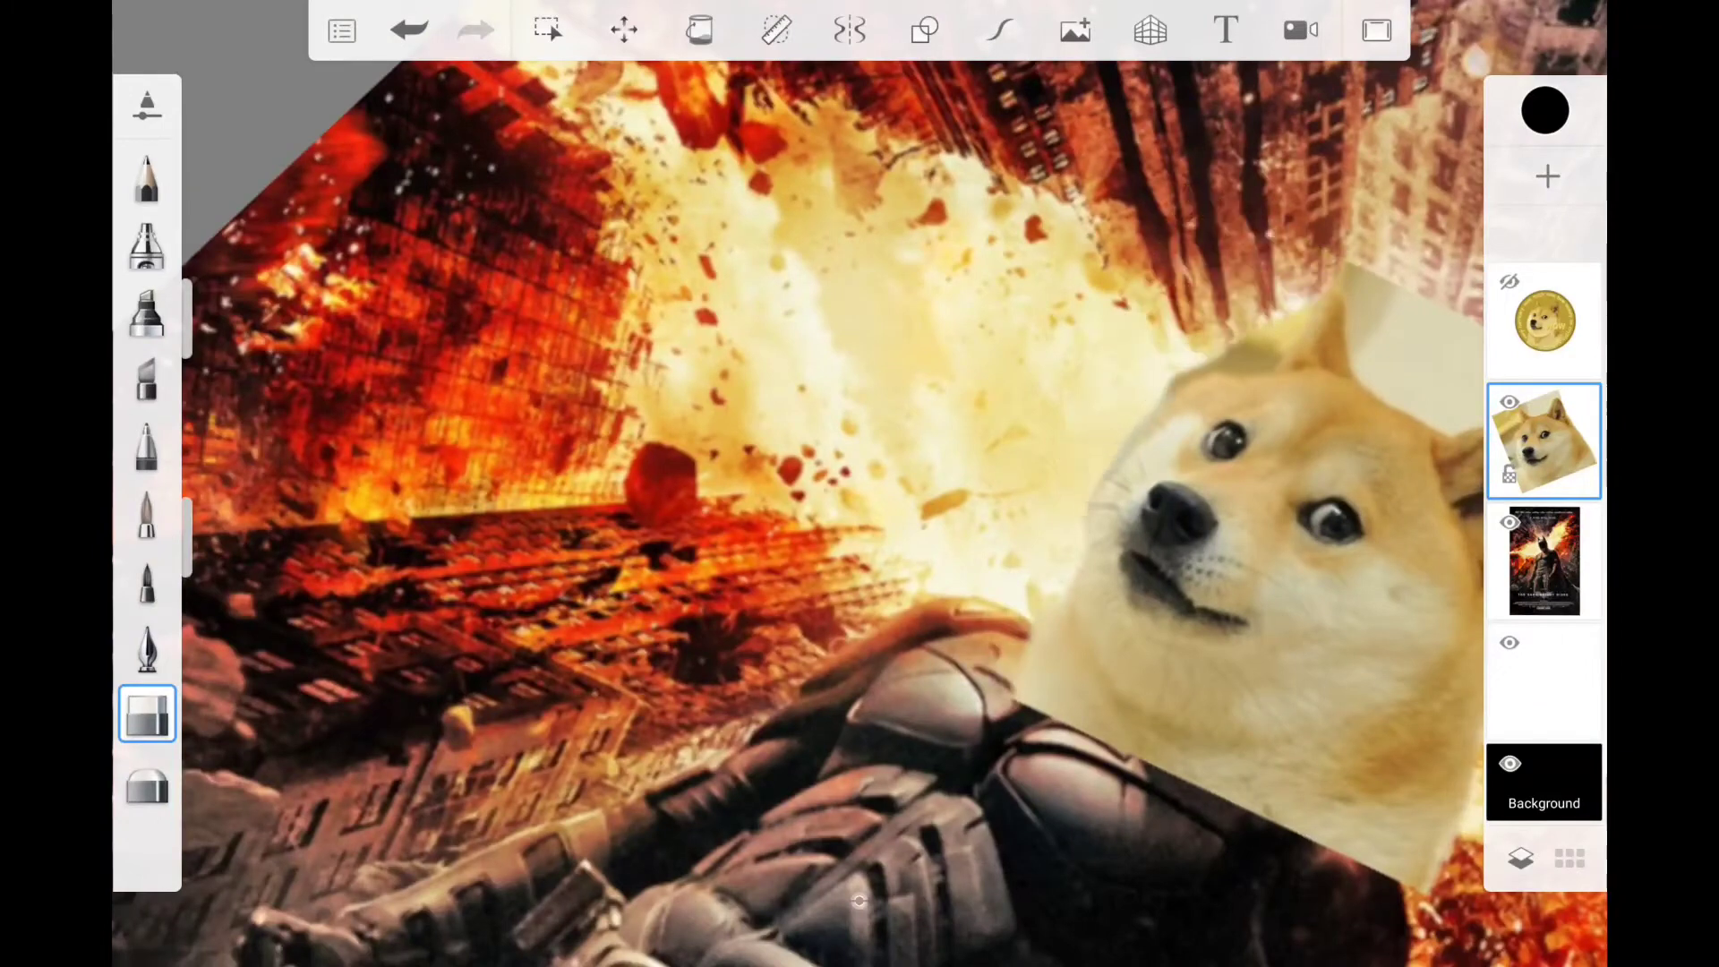
{"action": "scroll", "coordinate": [859, 899], "scroll_direction": "up", "scroll_amount": 2}
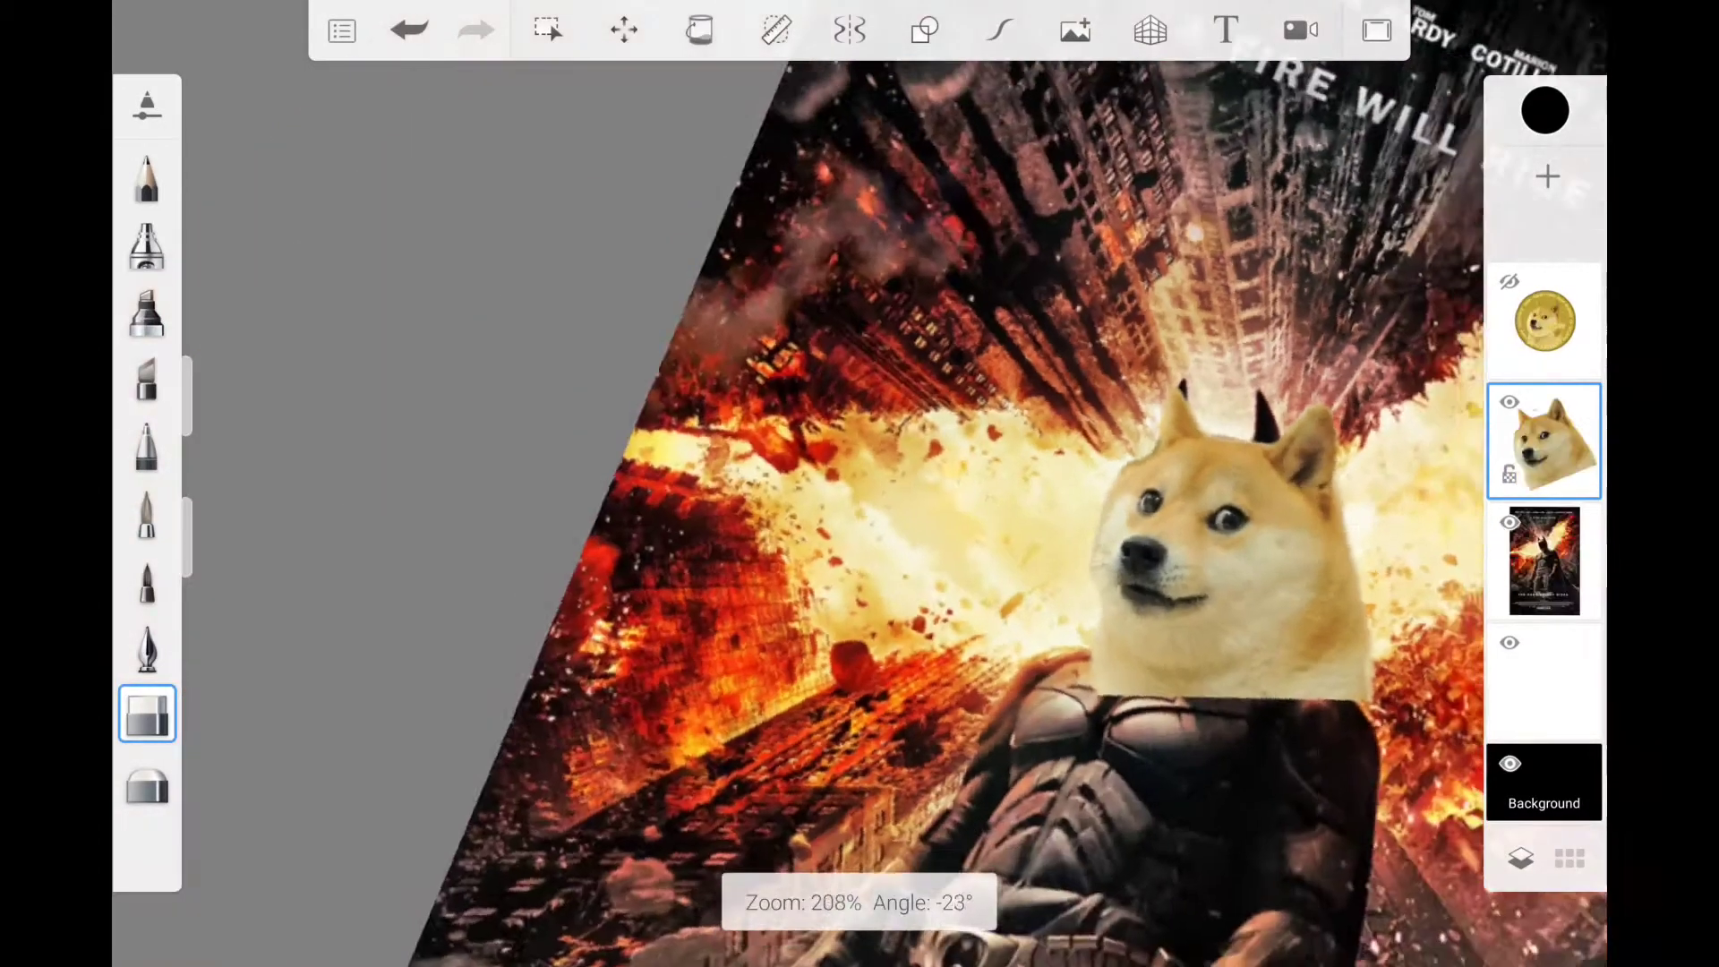
{"action": "scroll", "coordinate": [858, 900], "scroll_direction": "up", "scroll_amount": 3}
{"action": "left_click", "coordinate": [1510, 402]}
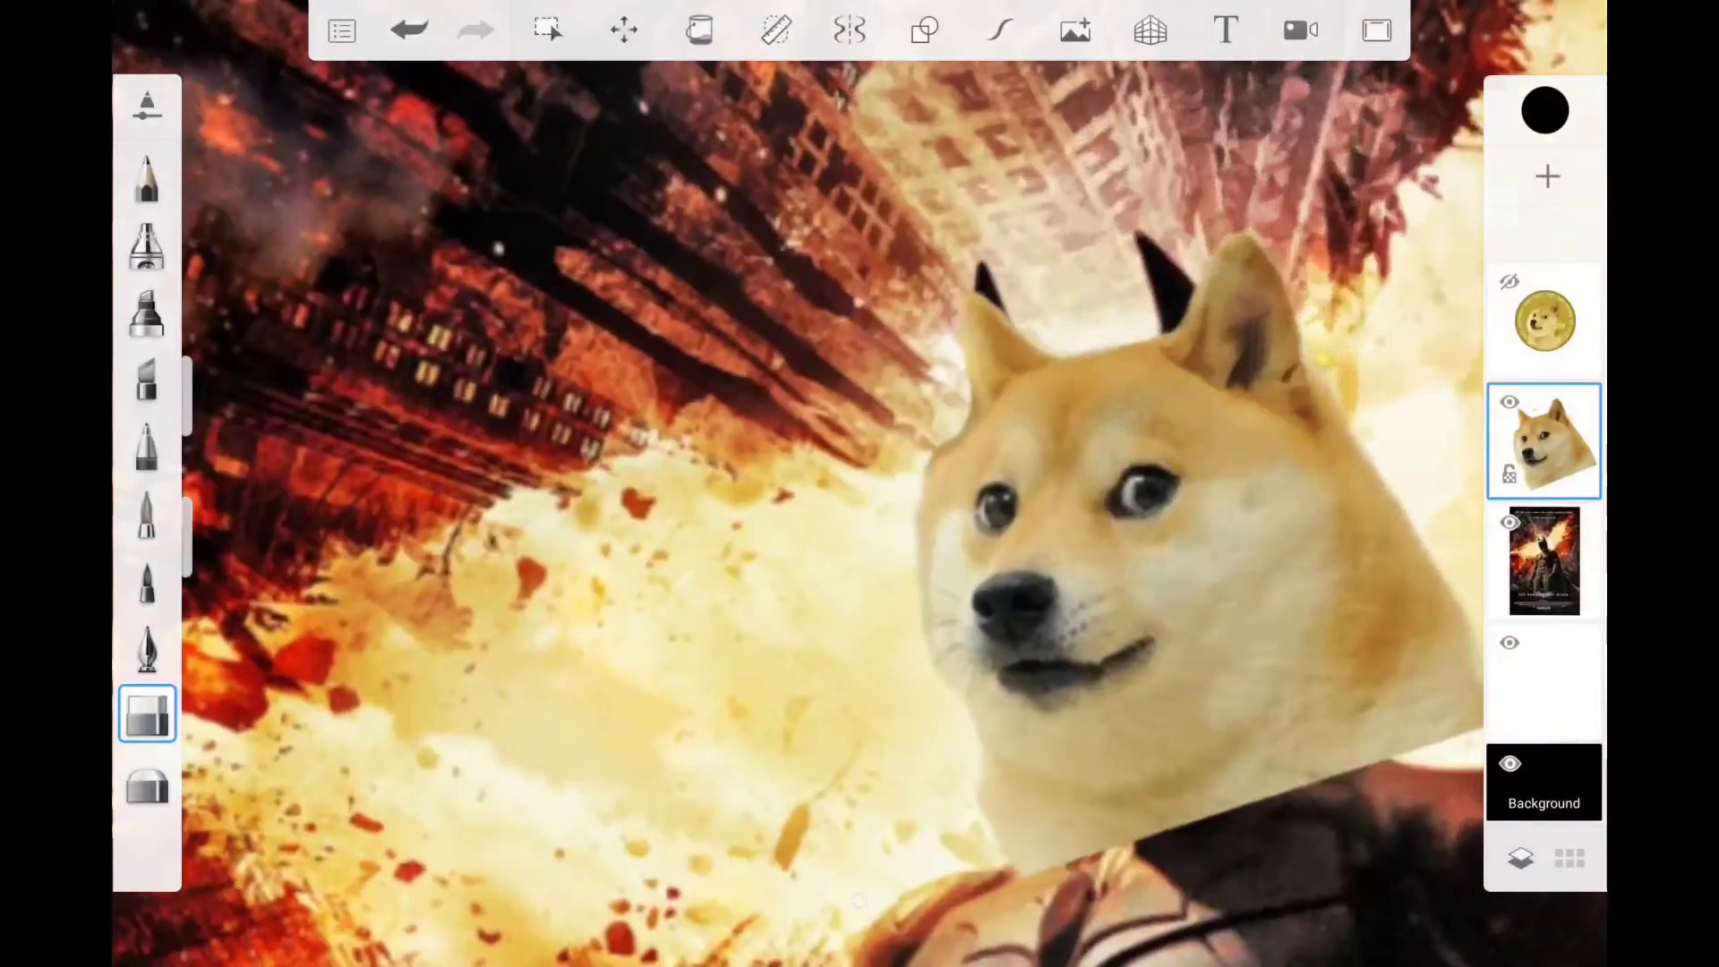
{"action": "key", "text": "ctrl+d"}
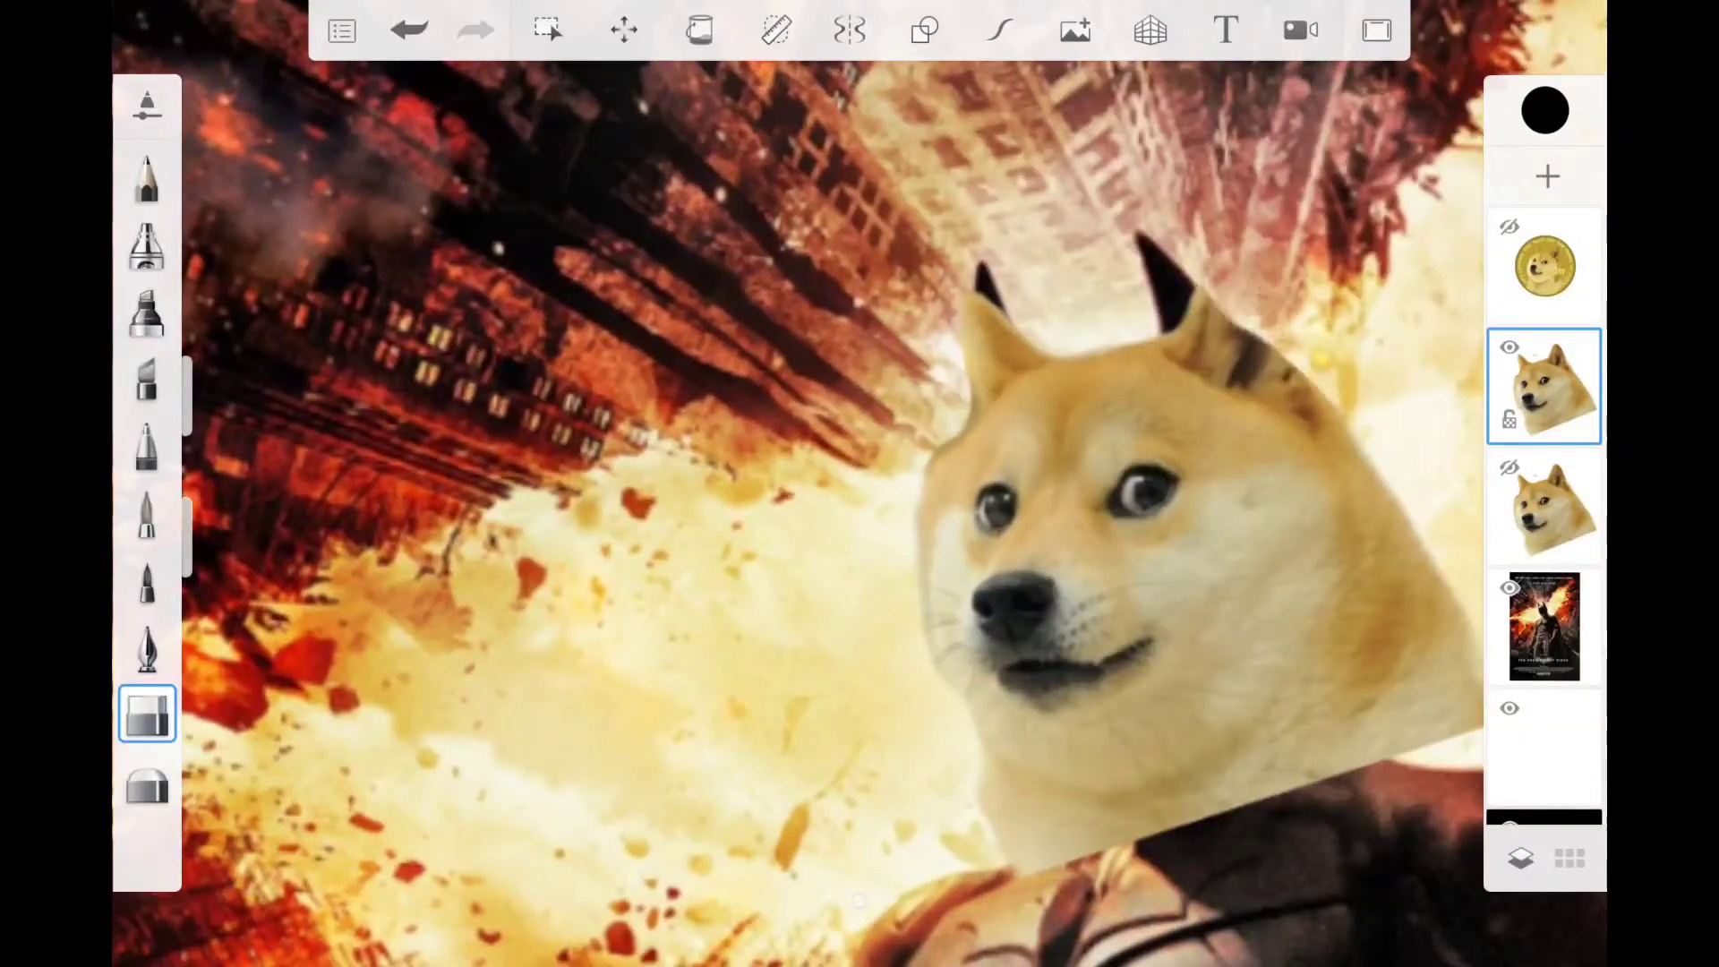
Lower the Doge layer's opacity and erase the photo background around the head
{"action": "scroll", "coordinate": [858, 900], "scroll_direction": "down", "scroll_amount": 2}
{"action": "scroll", "coordinate": [859, 899], "scroll_direction": "down", "scroll_amount": 1}
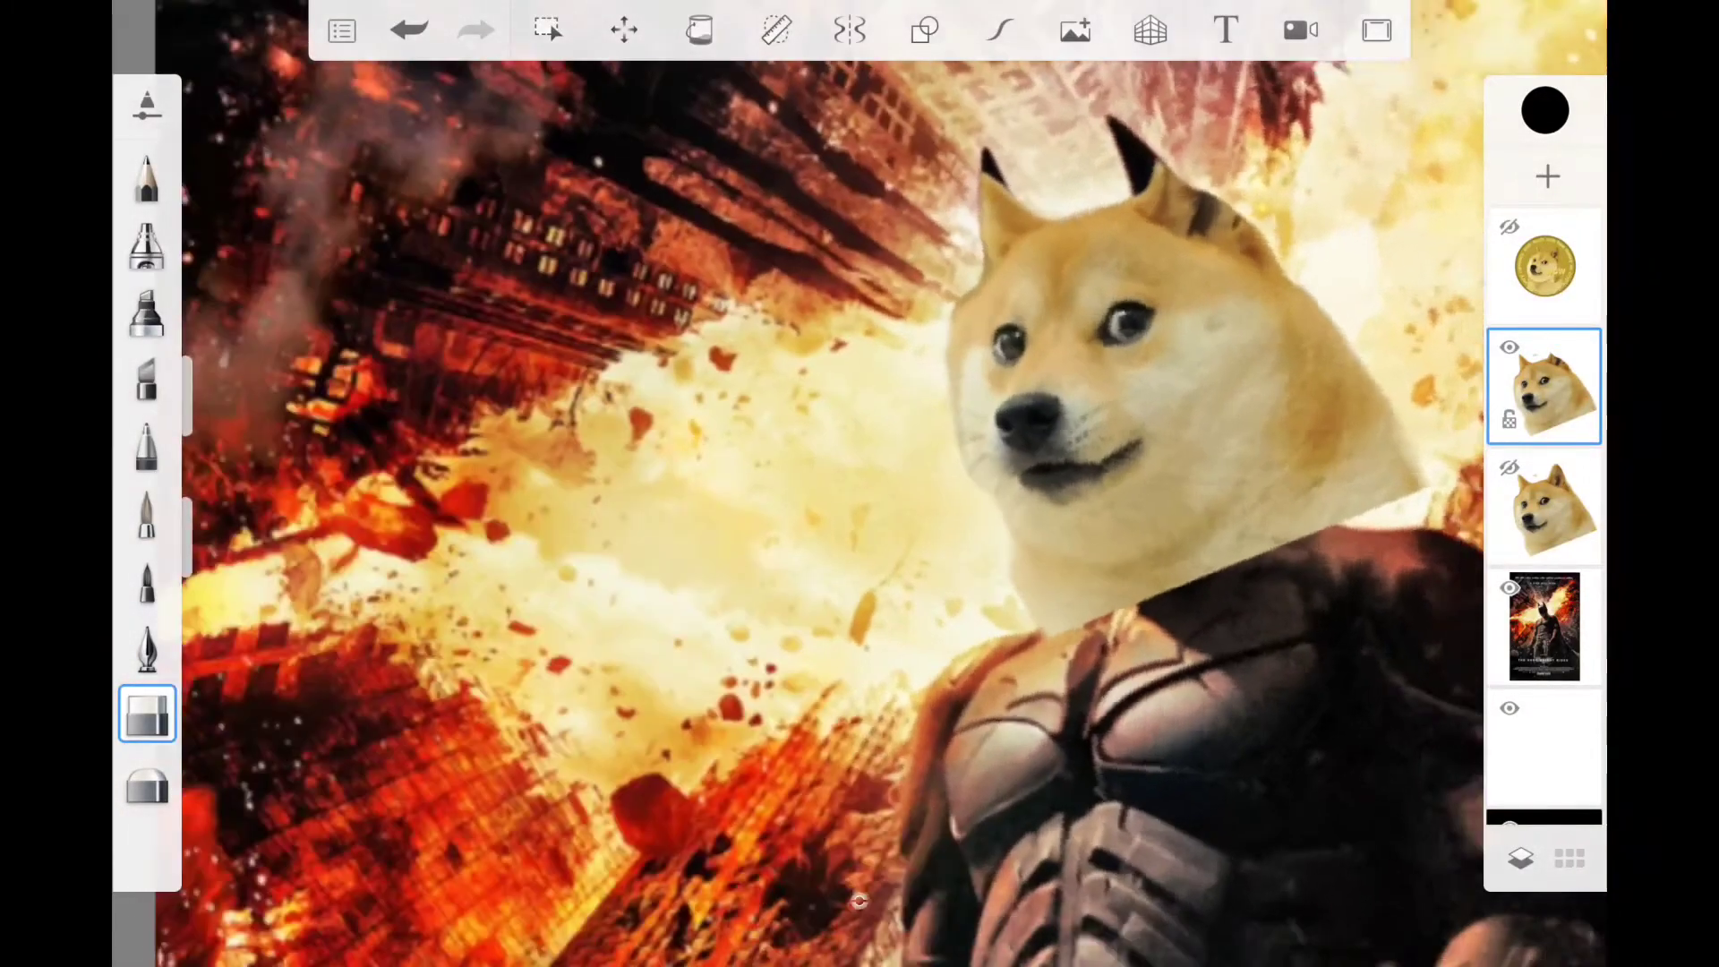
{"action": "left_click", "coordinate": [1543, 385]}
{"action": "scroll", "coordinate": [859, 900], "scroll_direction": "up", "scroll_amount": 2}
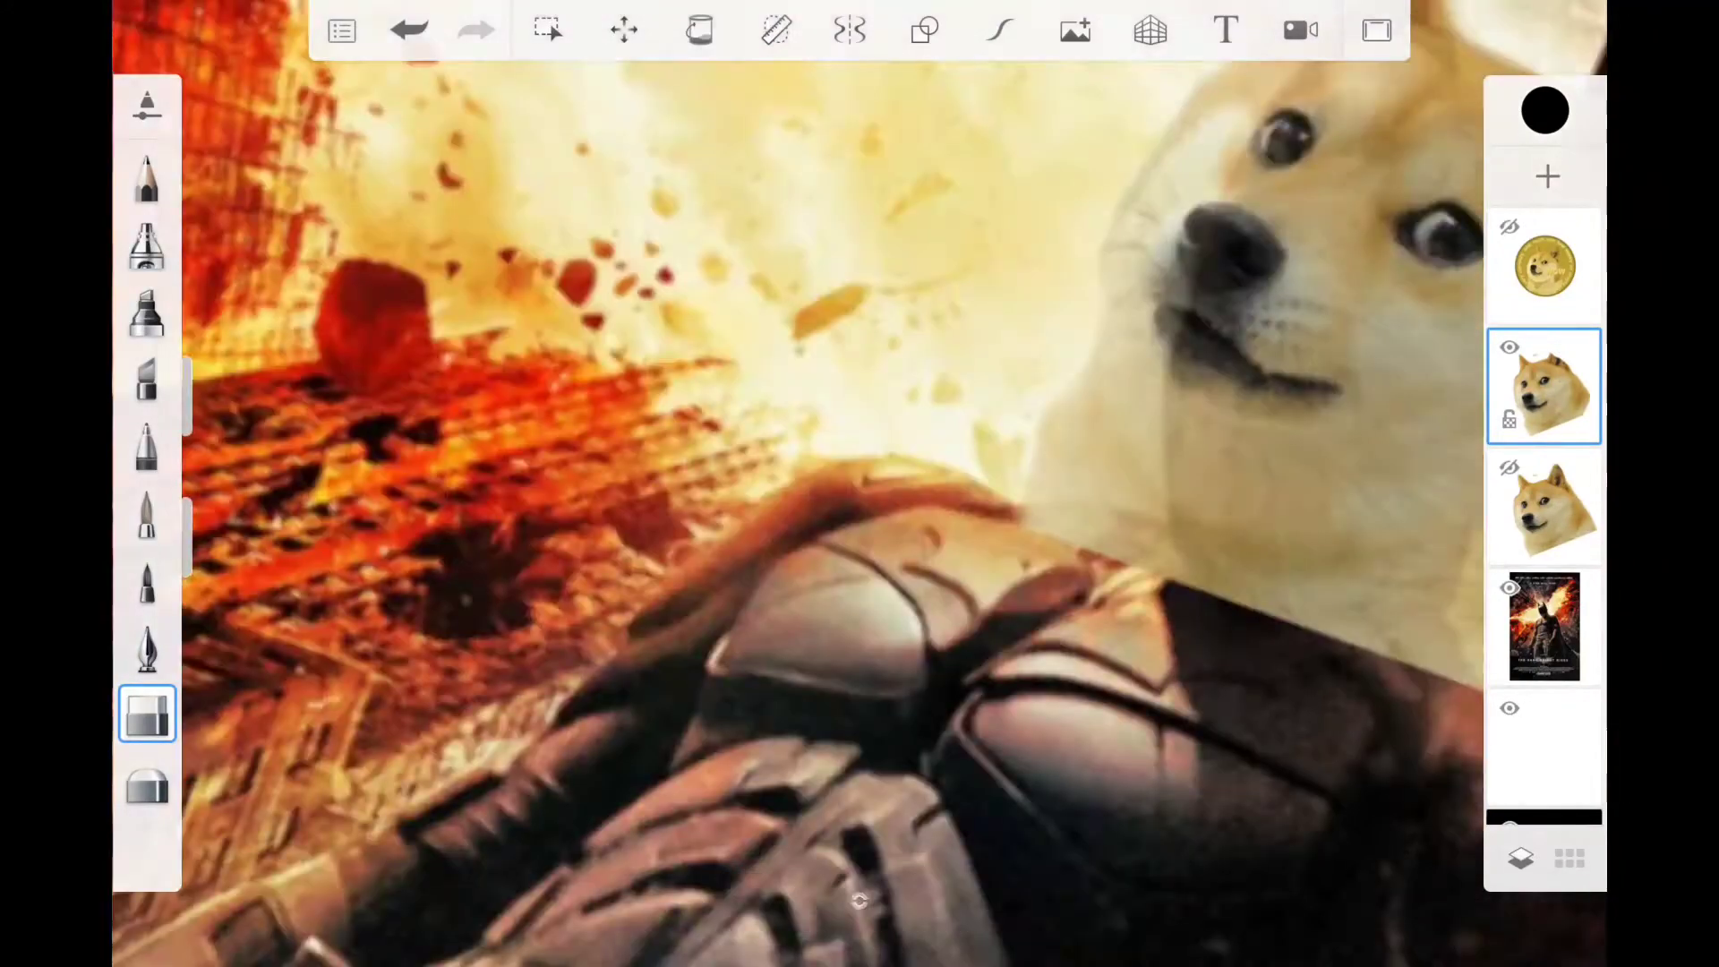
{"action": "scroll", "coordinate": [858, 900], "scroll_direction": "down", "scroll_amount": 3}
{"action": "scroll", "coordinate": [859, 900], "scroll_direction": "up", "scroll_amount": 3}
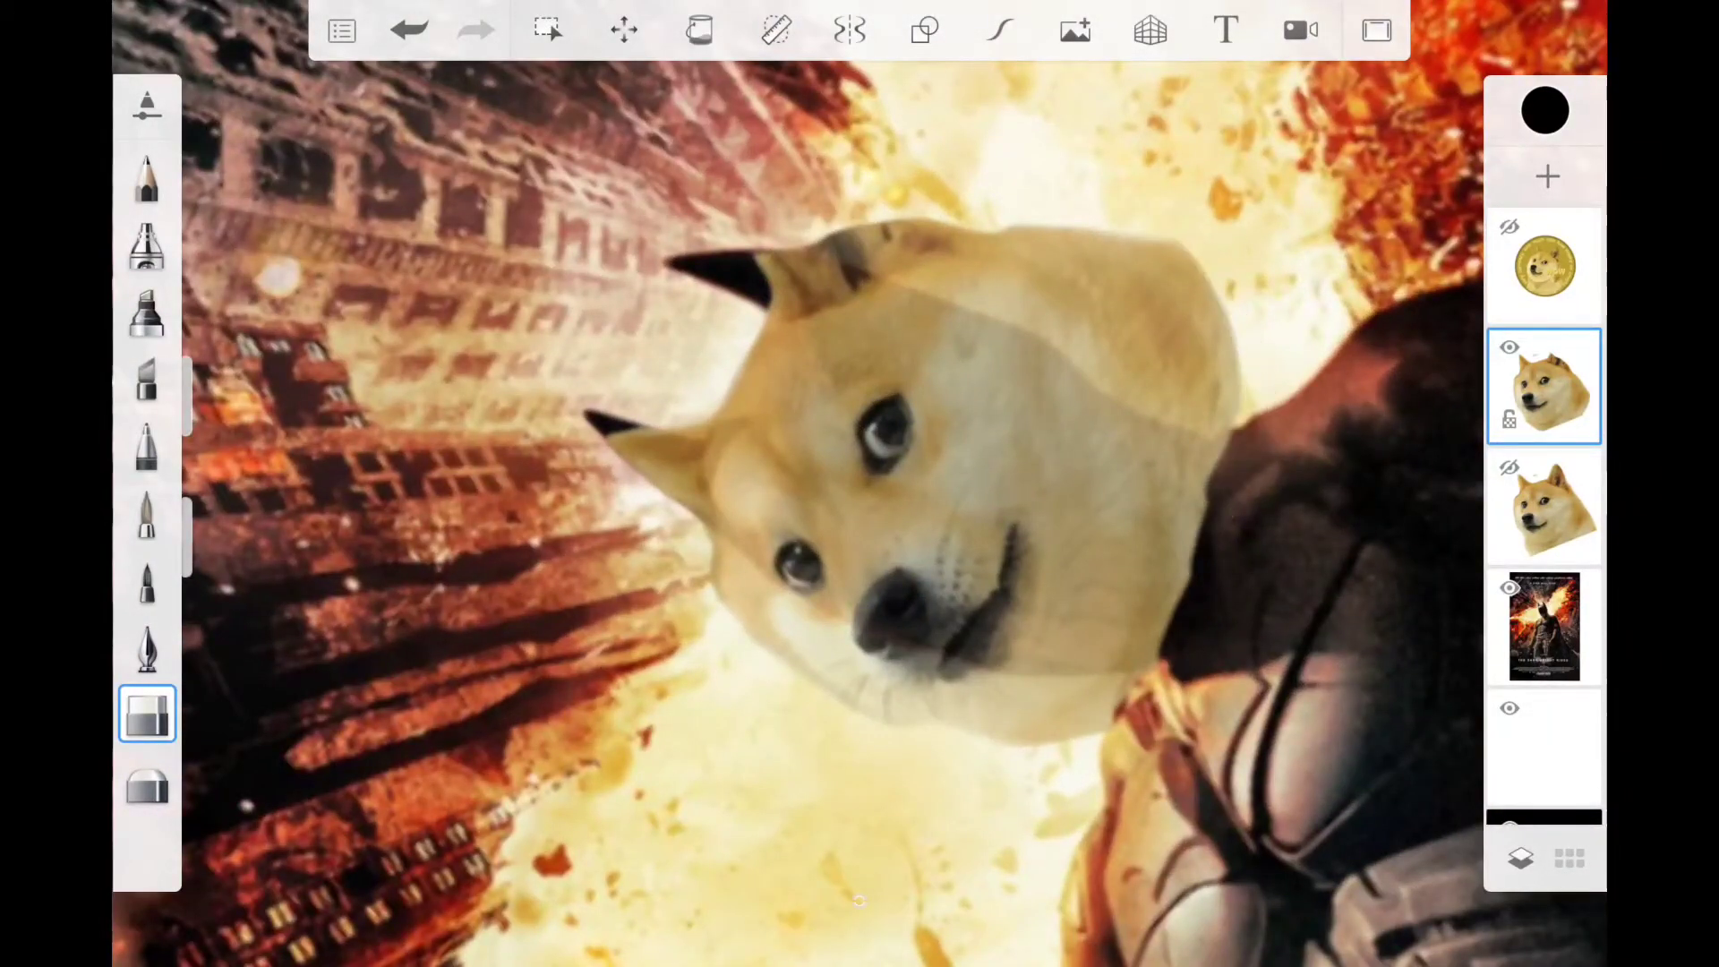
{"action": "scroll", "coordinate": [858, 900], "scroll_direction": "down", "scroll_amount": 1}
{"action": "scroll", "coordinate": [859, 483], "scroll_direction": "up", "scroll_amount": 1}
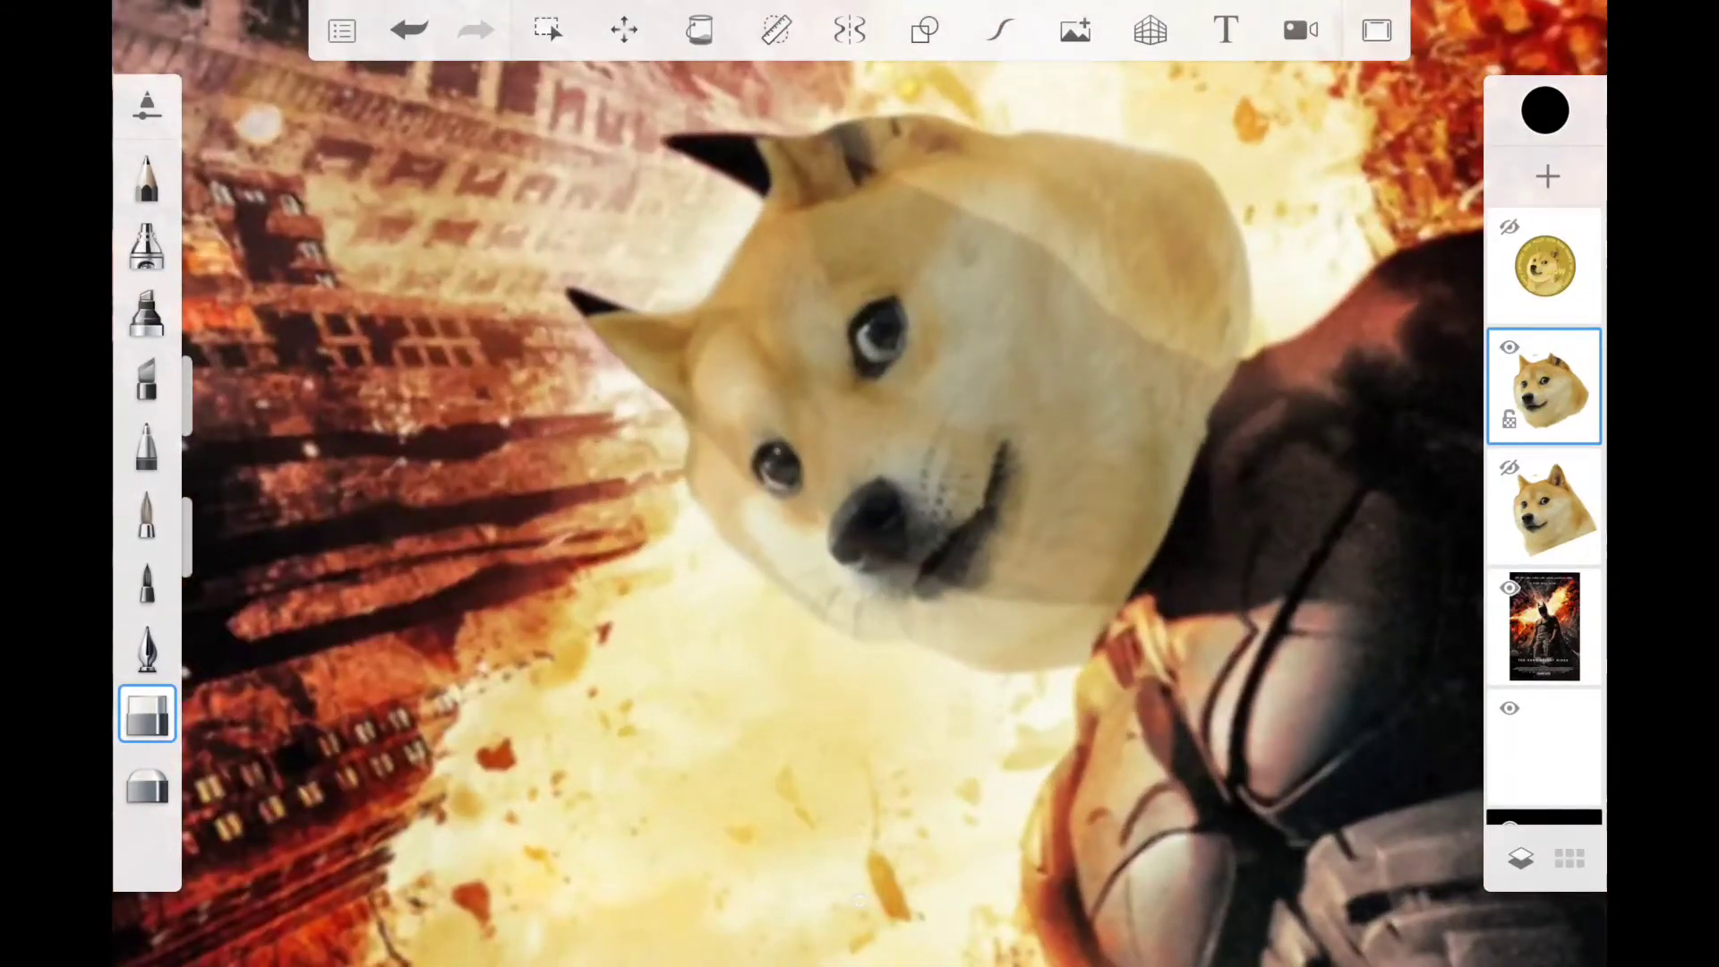
{"action": "scroll", "coordinate": [859, 483], "scroll_direction": "down", "scroll_amount": 3}
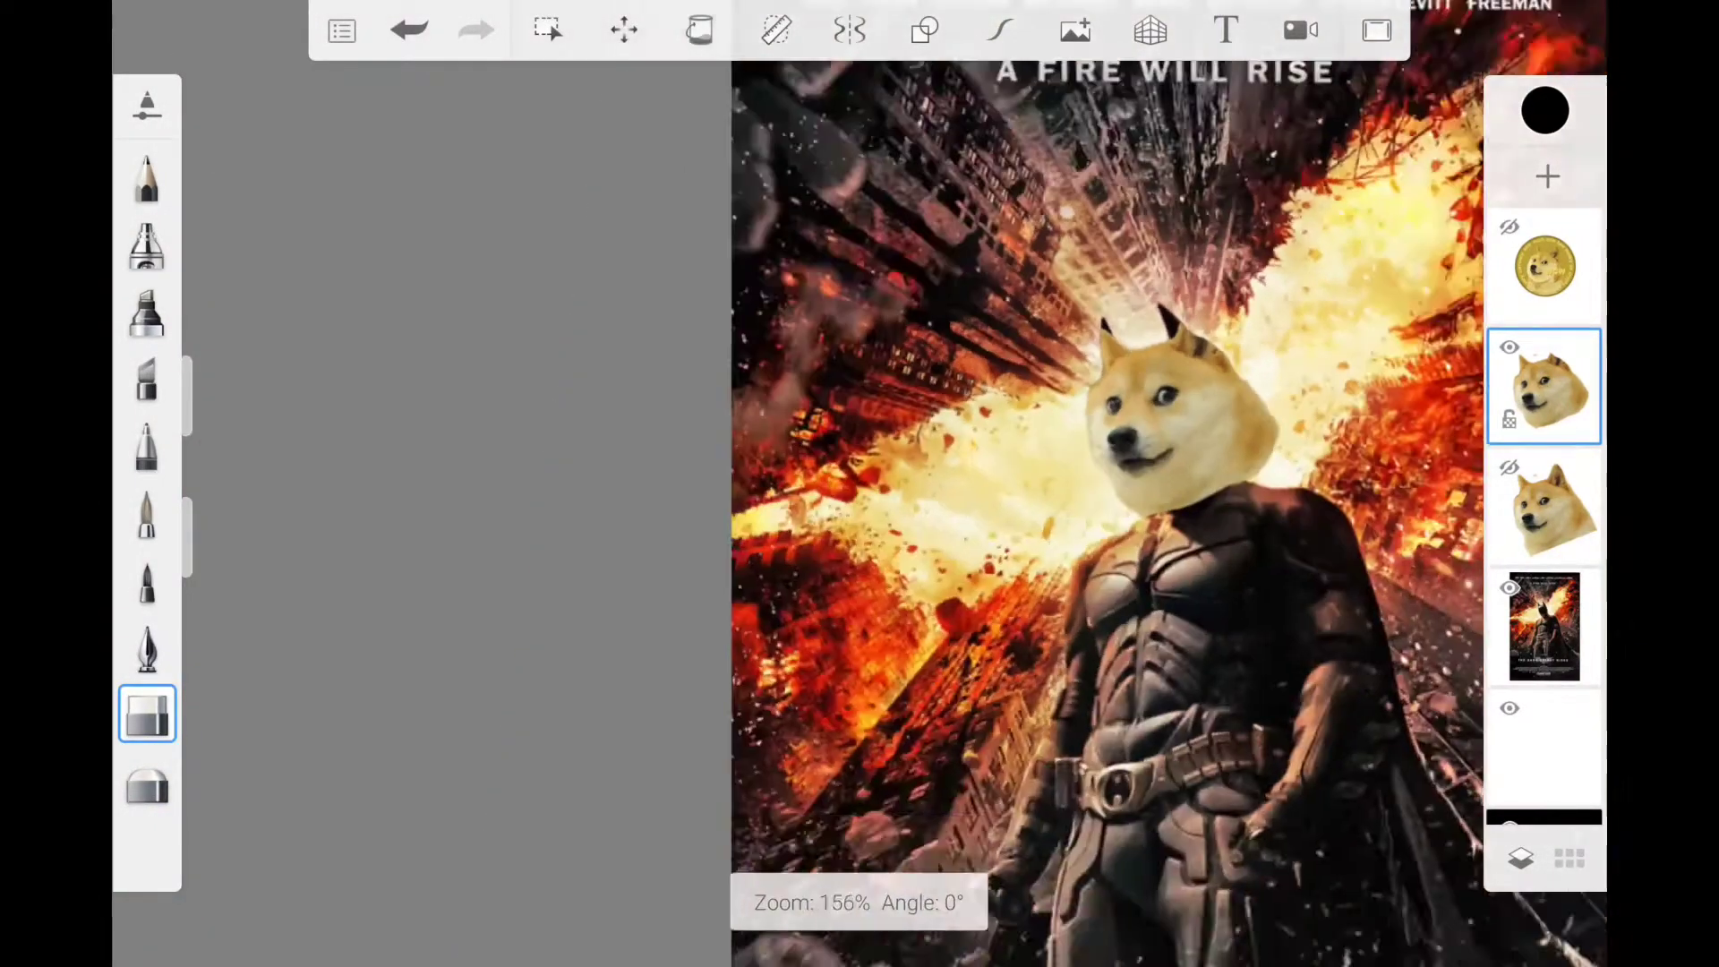
Try several blend modes on the Doge layer, then set it back to Normal
{"action": "scroll", "coordinate": [859, 483], "scroll_direction": "up", "scroll_amount": 2}
{"action": "left_click", "coordinate": [1544, 385]}
{"action": "left_click", "coordinate": [1271, 566]}
{"action": "left_click", "coordinate": [1164, 339]}
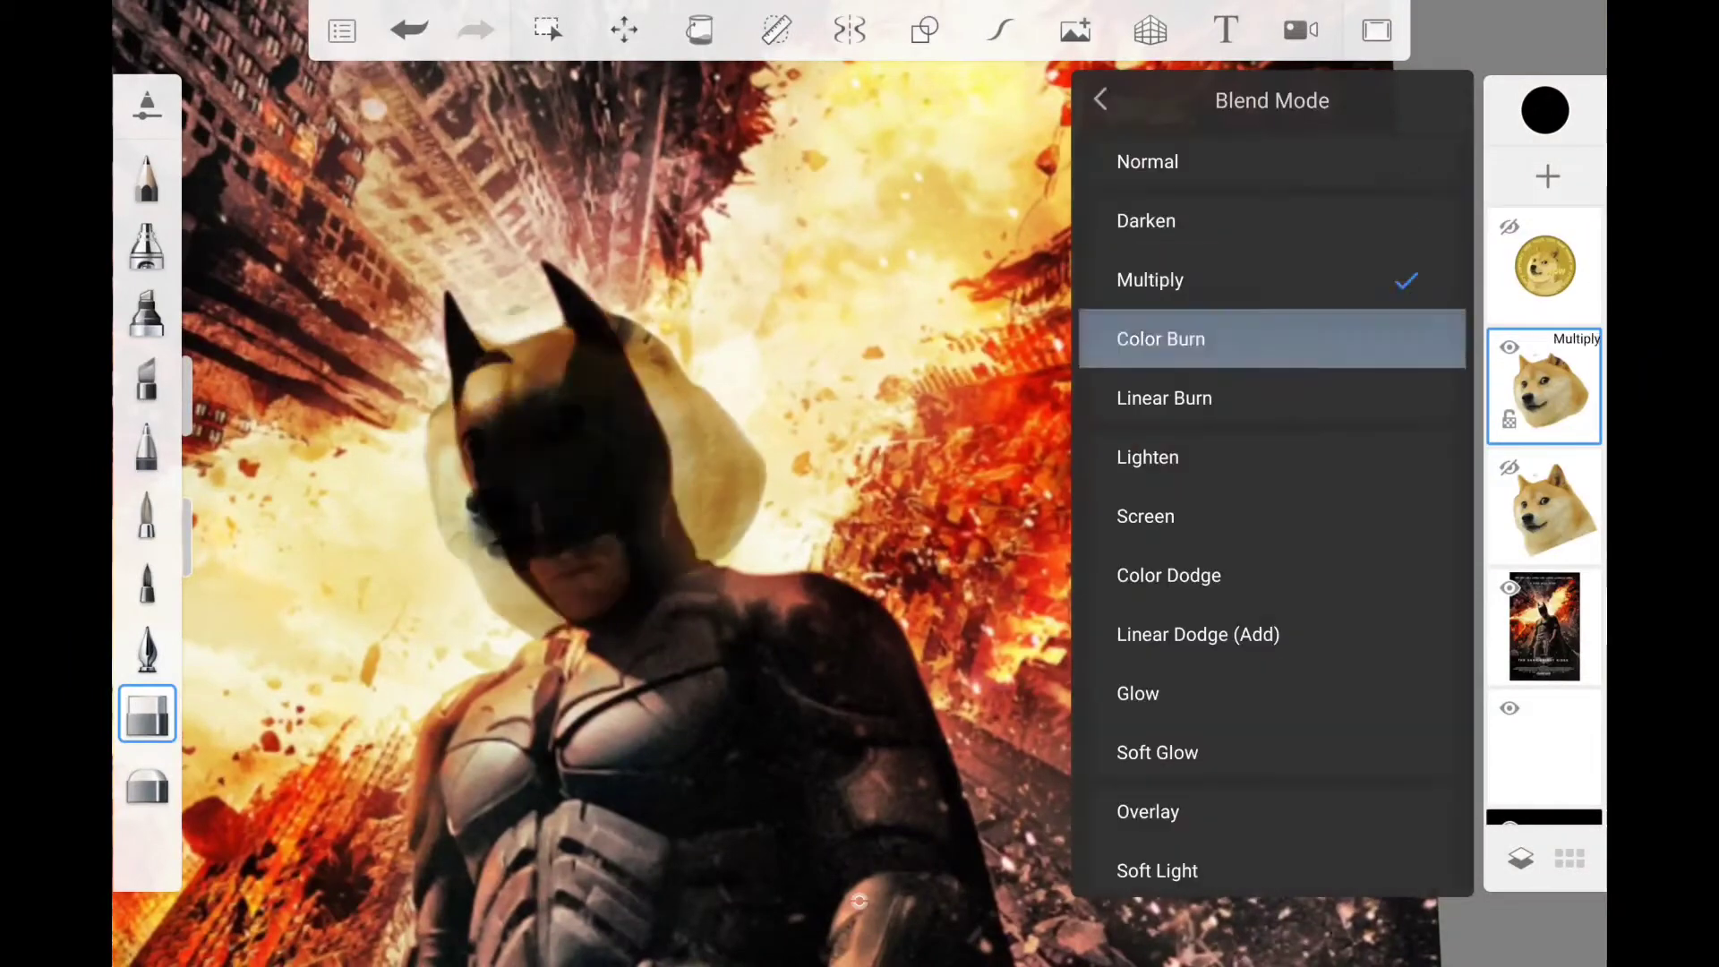
{"action": "left_click", "coordinate": [1155, 514]}
{"action": "left_click_drag", "start_coordinate": [1253, 627], "coordinate": [1253, 528]}
{"action": "left_click", "coordinate": [1197, 535]}
{"action": "left_click_drag", "start_coordinate": [1271, 716], "coordinate": [1271, 573]}
{"action": "left_click", "coordinate": [1157, 564]}
{"action": "left_click", "coordinate": [1136, 805]}
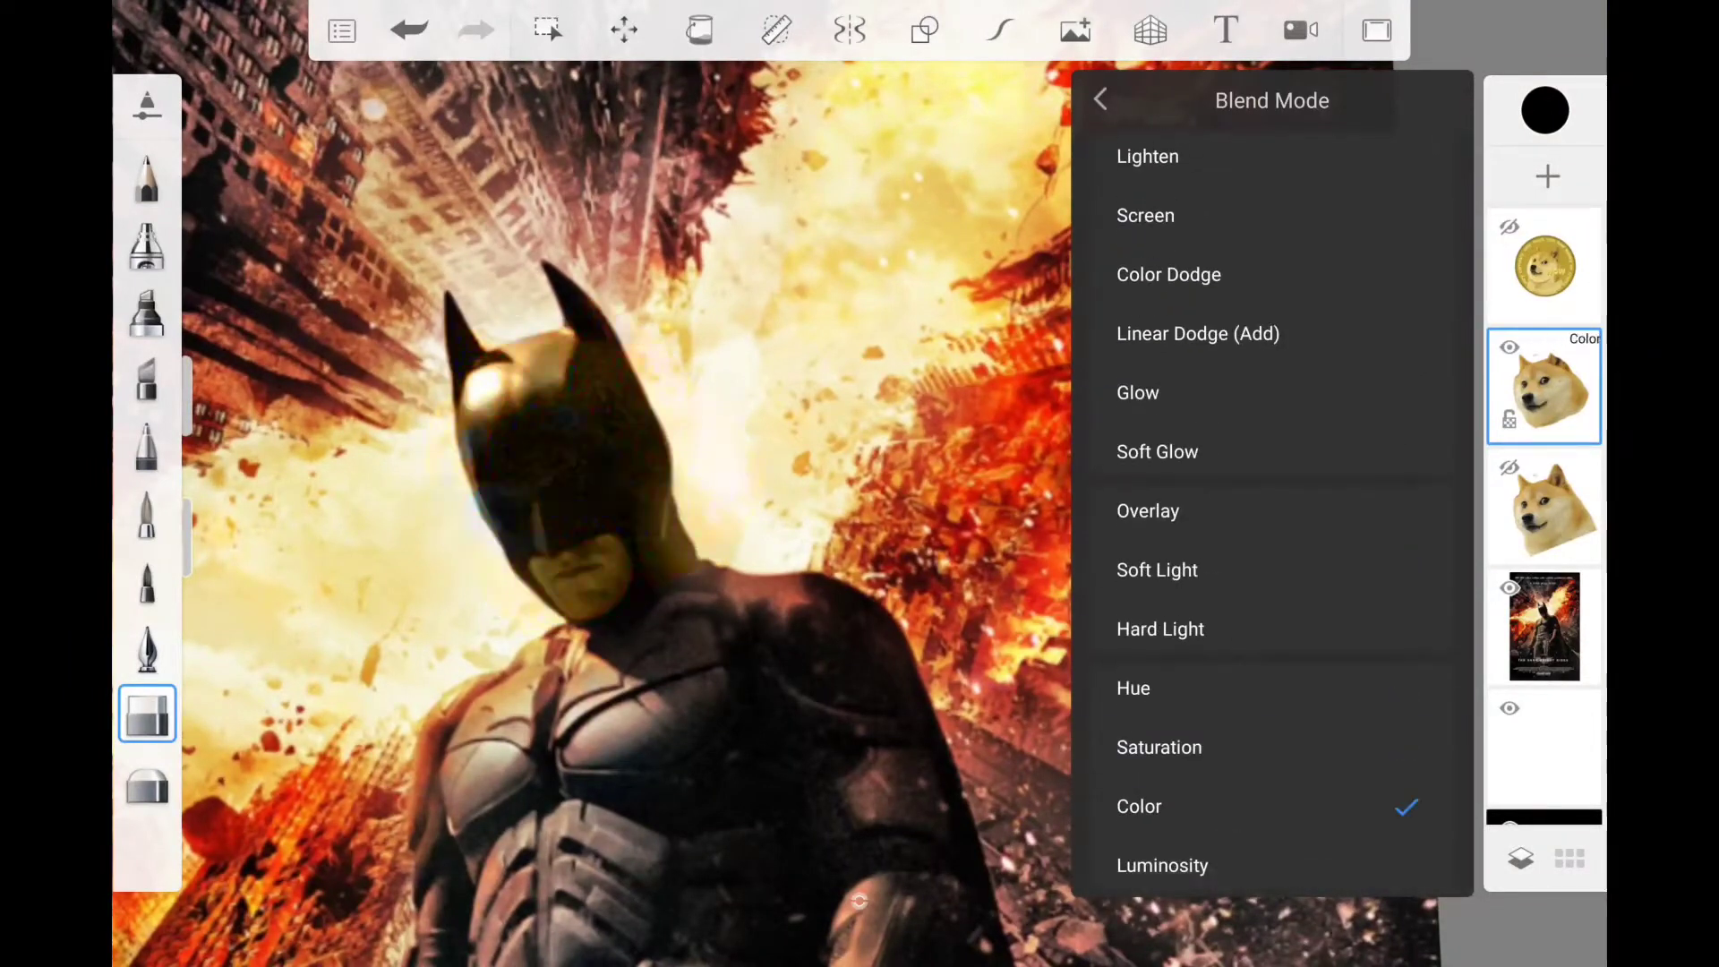
{"action": "left_click_drag", "start_coordinate": [1271, 358], "coordinate": [1271, 662]}
{"action": "left_click", "coordinate": [1148, 161]}
{"action": "left_click", "coordinate": [627, 447]}
Duplicate the Dogecoin layer and move the copy just above the poster
{"action": "scroll", "coordinate": [859, 483], "scroll_direction": "down", "scroll_amount": 3}
{"action": "left_click_drag", "start_coordinate": [895, 483], "coordinate": [1119, 501]}
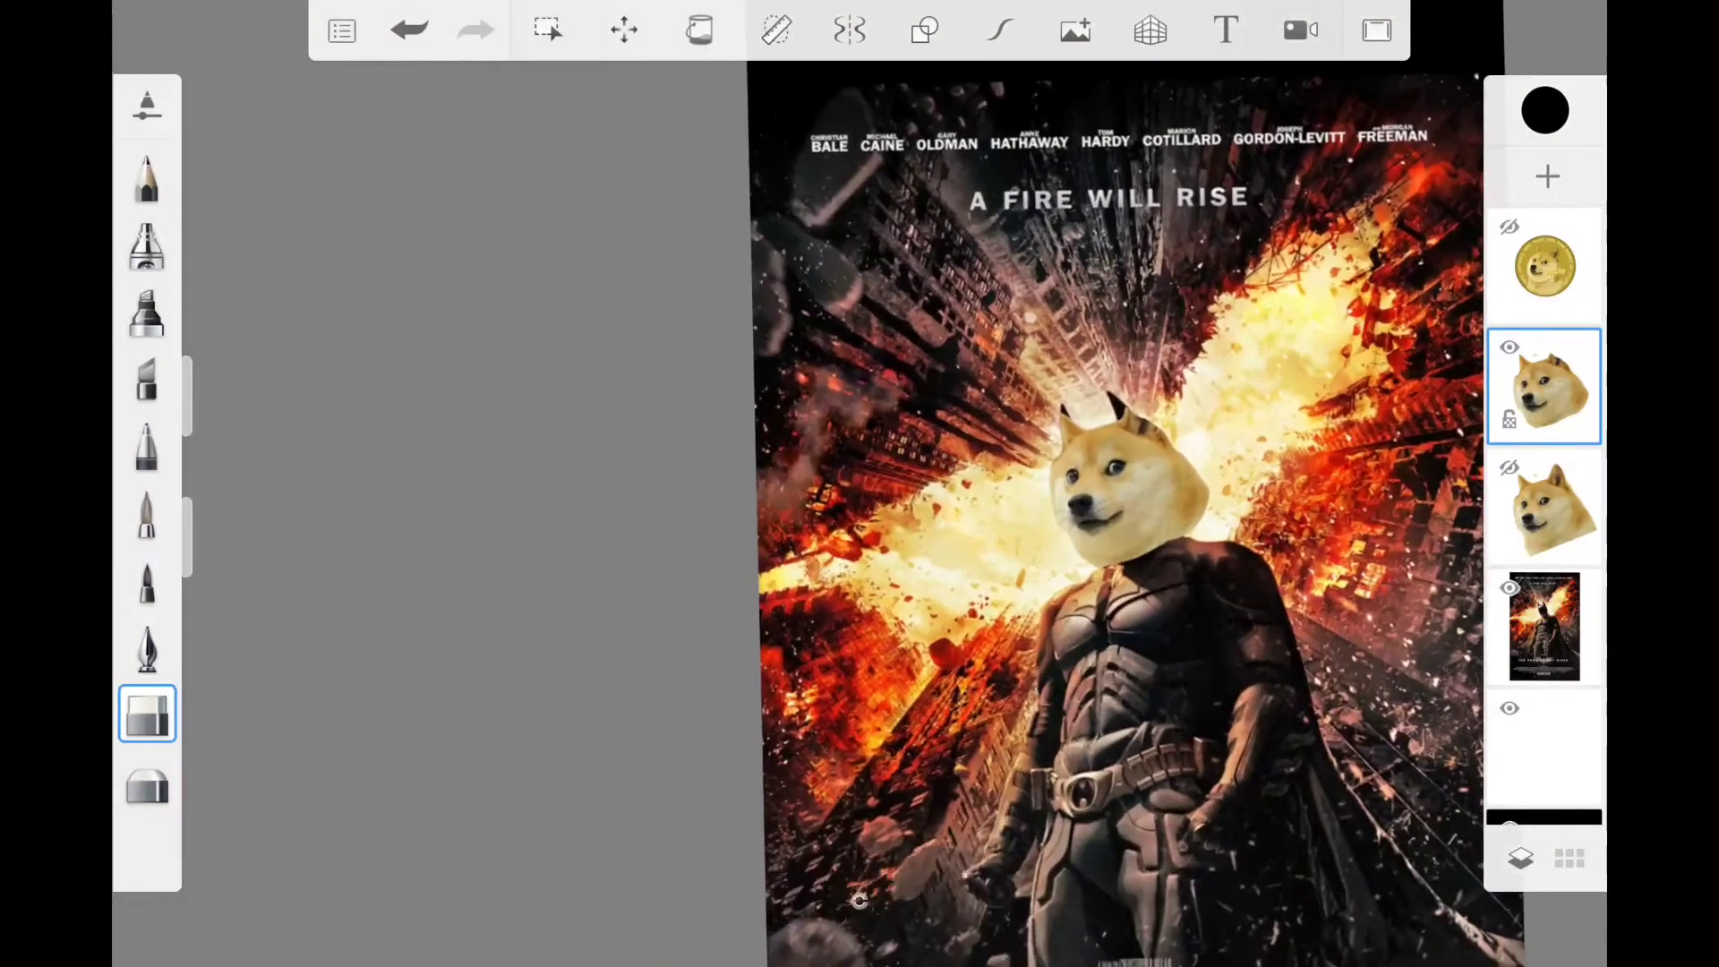
{"action": "left_click", "coordinate": [1544, 265]}
{"action": "left_click", "coordinate": [1509, 226]}
{"action": "left_click", "coordinate": [1544, 266]}
{"action": "left_click", "coordinate": [1424, 179]}
{"action": "left_click_drag", "start_coordinate": [1544, 266], "coordinate": [1544, 626]}
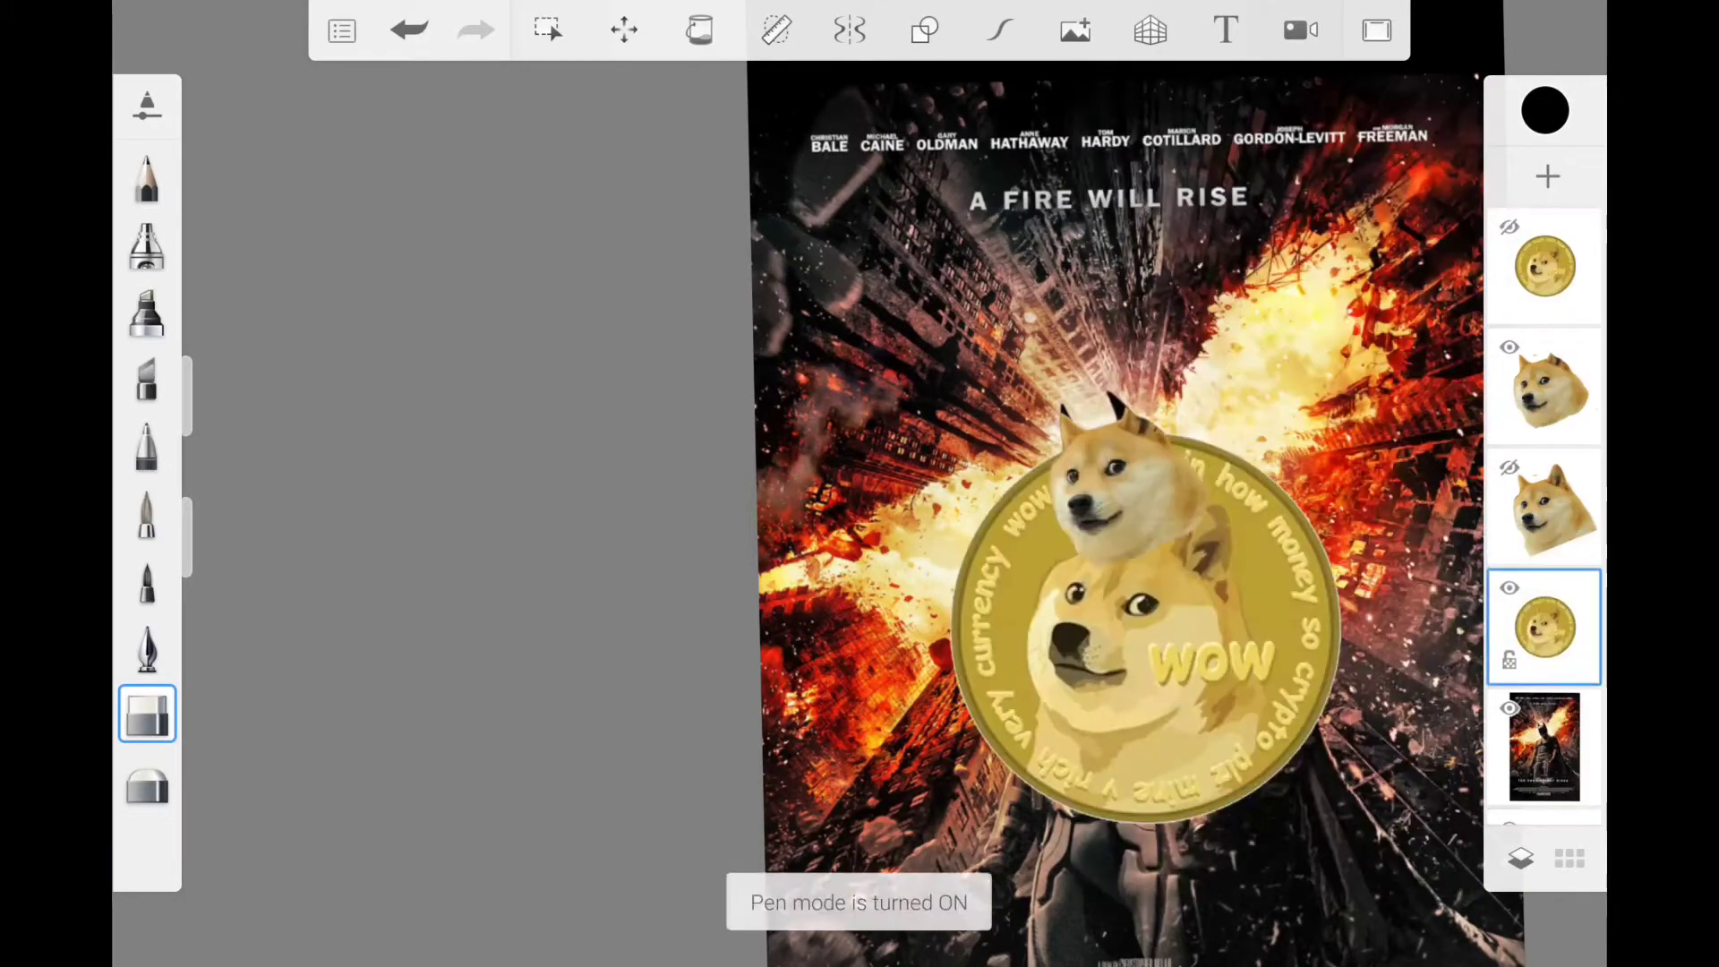
Hide both Dogecoin layers and make the poster layer active
{"action": "left_click", "coordinate": [1509, 226]}
{"action": "scroll", "coordinate": [1074, 483], "scroll_direction": "up", "scroll_amount": 3}
{"action": "left_click", "coordinate": [1509, 587]}
{"action": "left_click", "coordinate": [1544, 747]}
{"action": "scroll", "coordinate": [1074, 484], "scroll_direction": "down", "scroll_amount": 2}
Turn off the ruler guide and switch to freehand lasso selection
{"action": "left_click", "coordinate": [776, 30]}
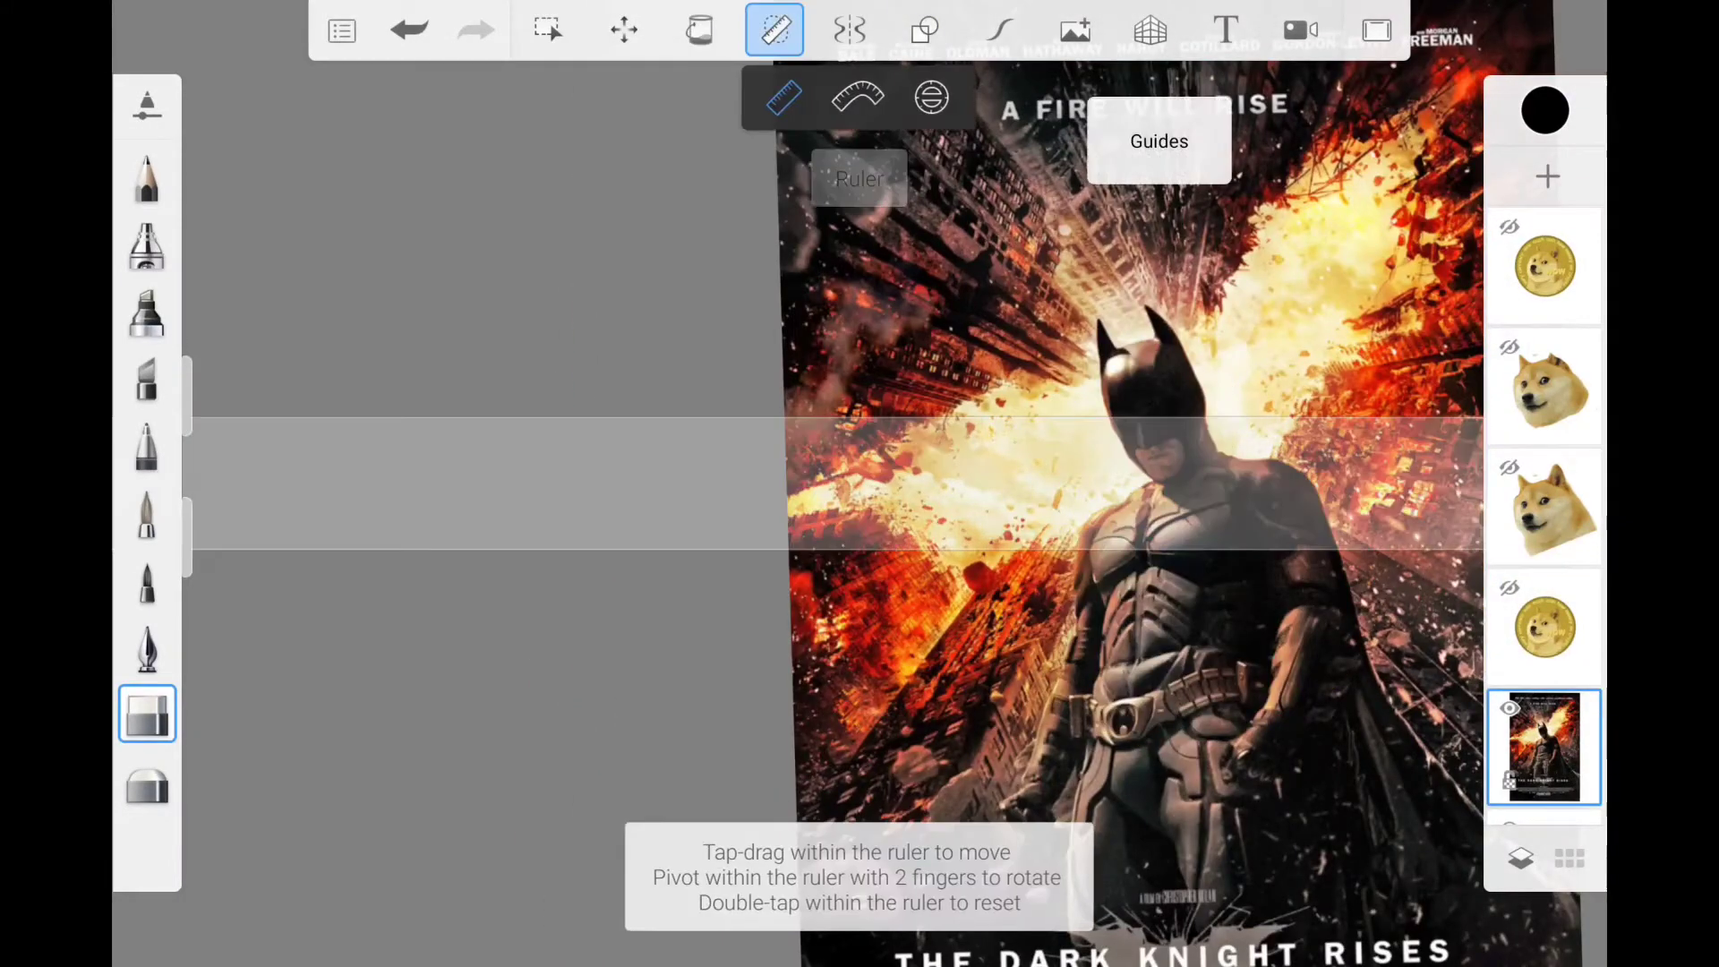
{"action": "left_click", "coordinate": [548, 30]}
{"action": "left_click", "coordinate": [1154, 582]}
{"action": "left_click", "coordinate": [782, 97]}
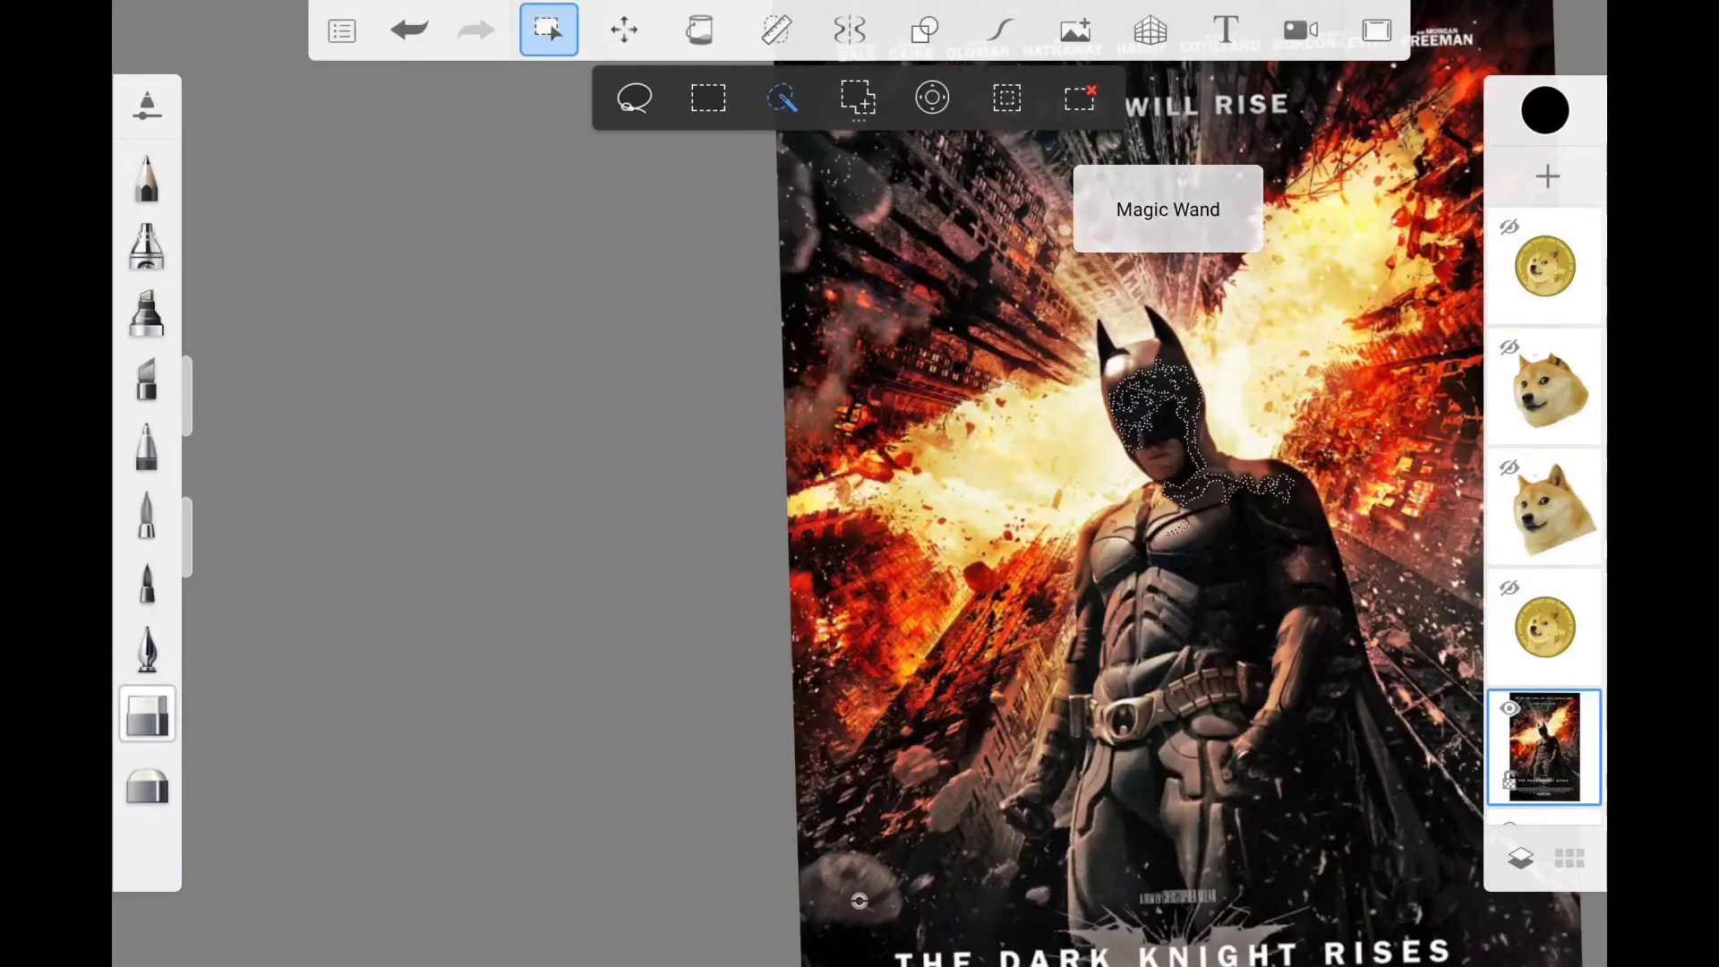
{"action": "left_click", "coordinate": [1079, 97]}
{"action": "left_click", "coordinate": [634, 97]}
Lasso-select Batman and copy him onto his own layer above the coin
{"action": "scroll", "coordinate": [860, 483], "scroll_direction": "up", "scroll_amount": 5}
{"action": "scroll", "coordinate": [860, 484], "scroll_direction": "up", "scroll_amount": 2}
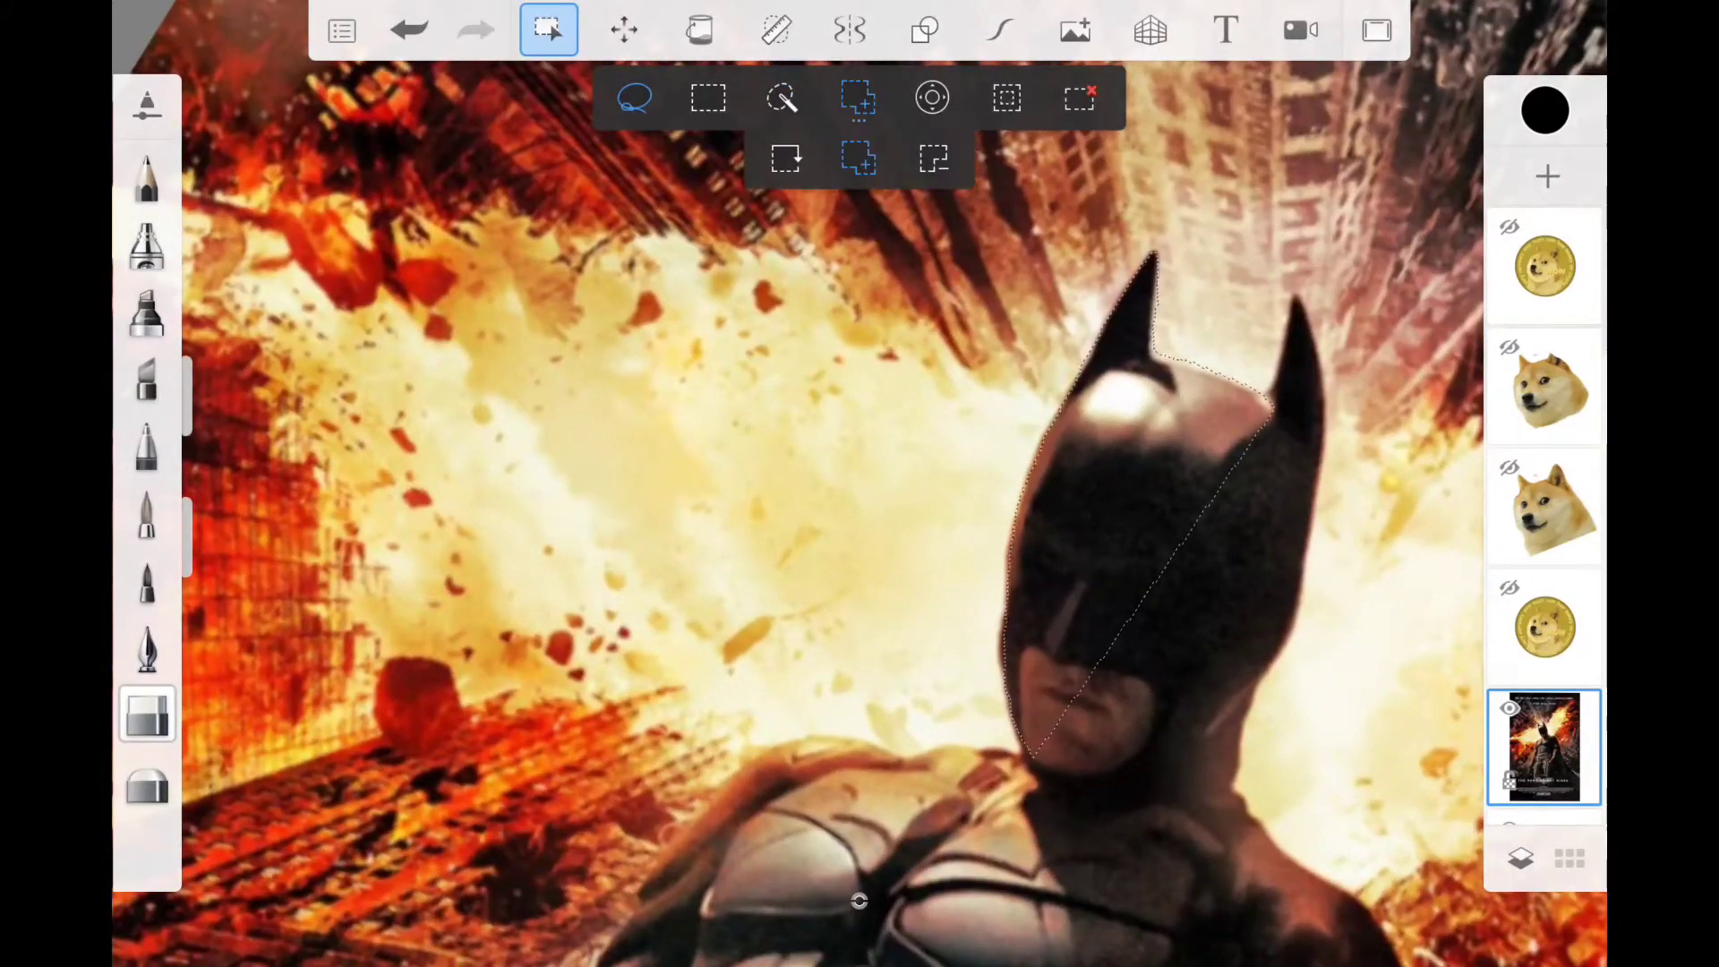
{"action": "scroll", "coordinate": [858, 900], "scroll_direction": "down", "scroll_amount": 3}
{"action": "scroll", "coordinate": [858, 900], "scroll_direction": "up", "scroll_amount": 3}
{"action": "key", "text": "Tab"}
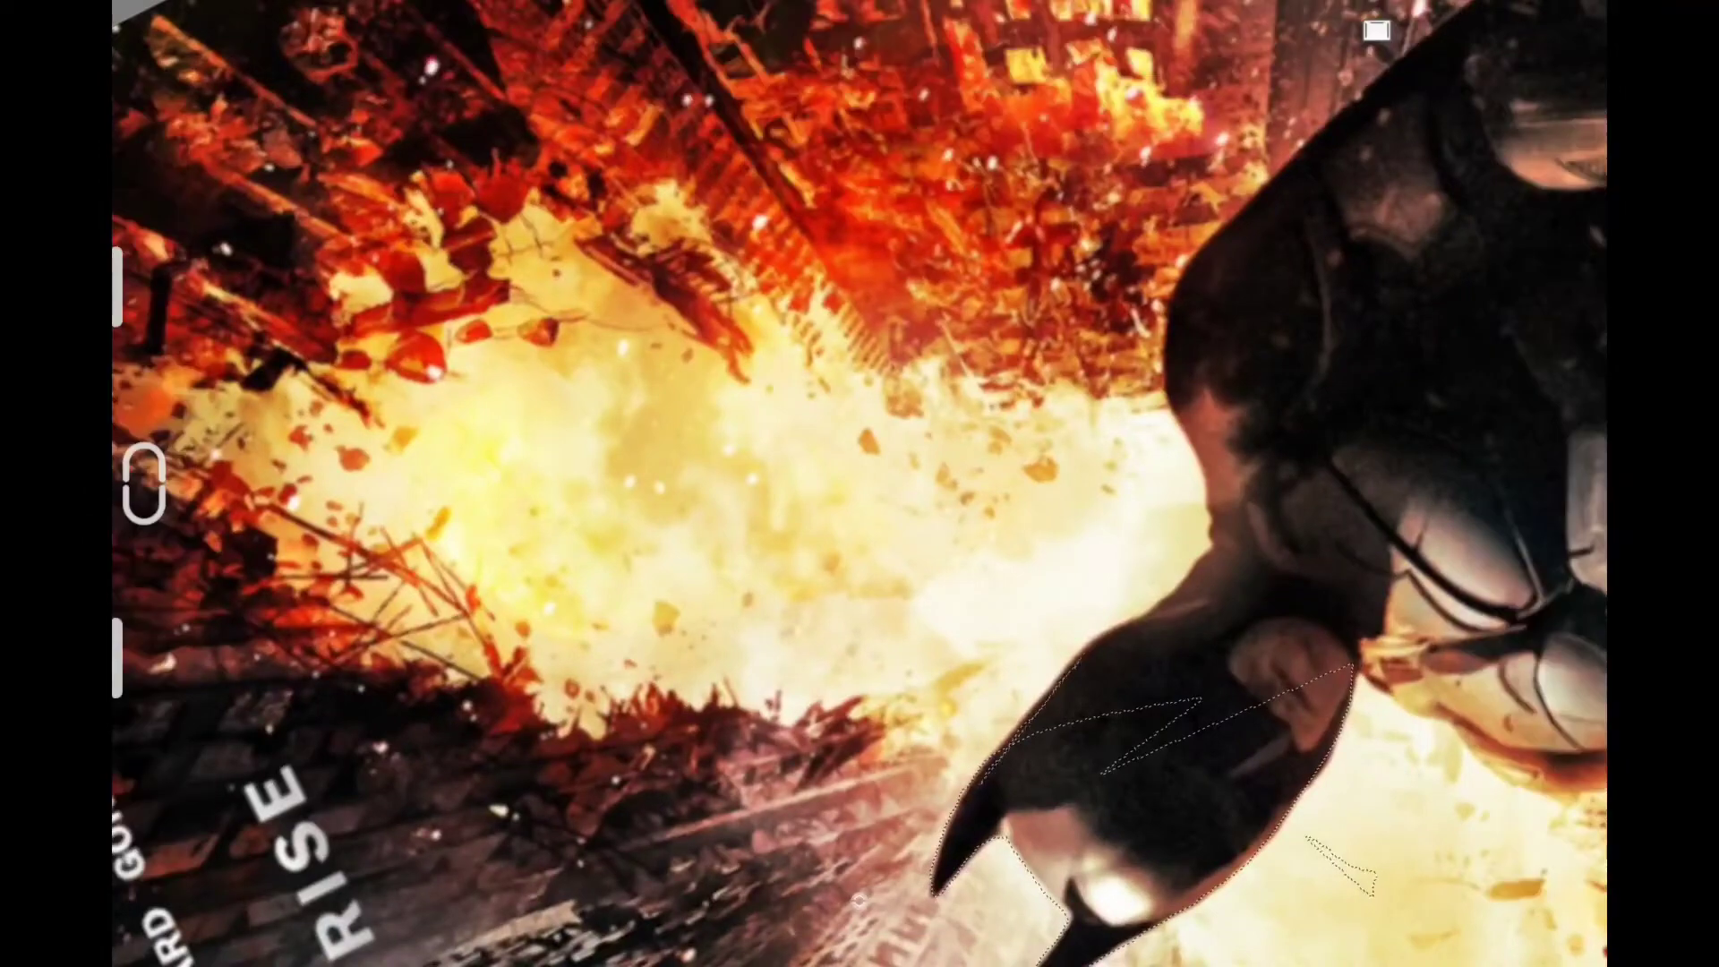
{"action": "scroll", "coordinate": [857, 900], "scroll_direction": "up", "scroll_amount": 2}
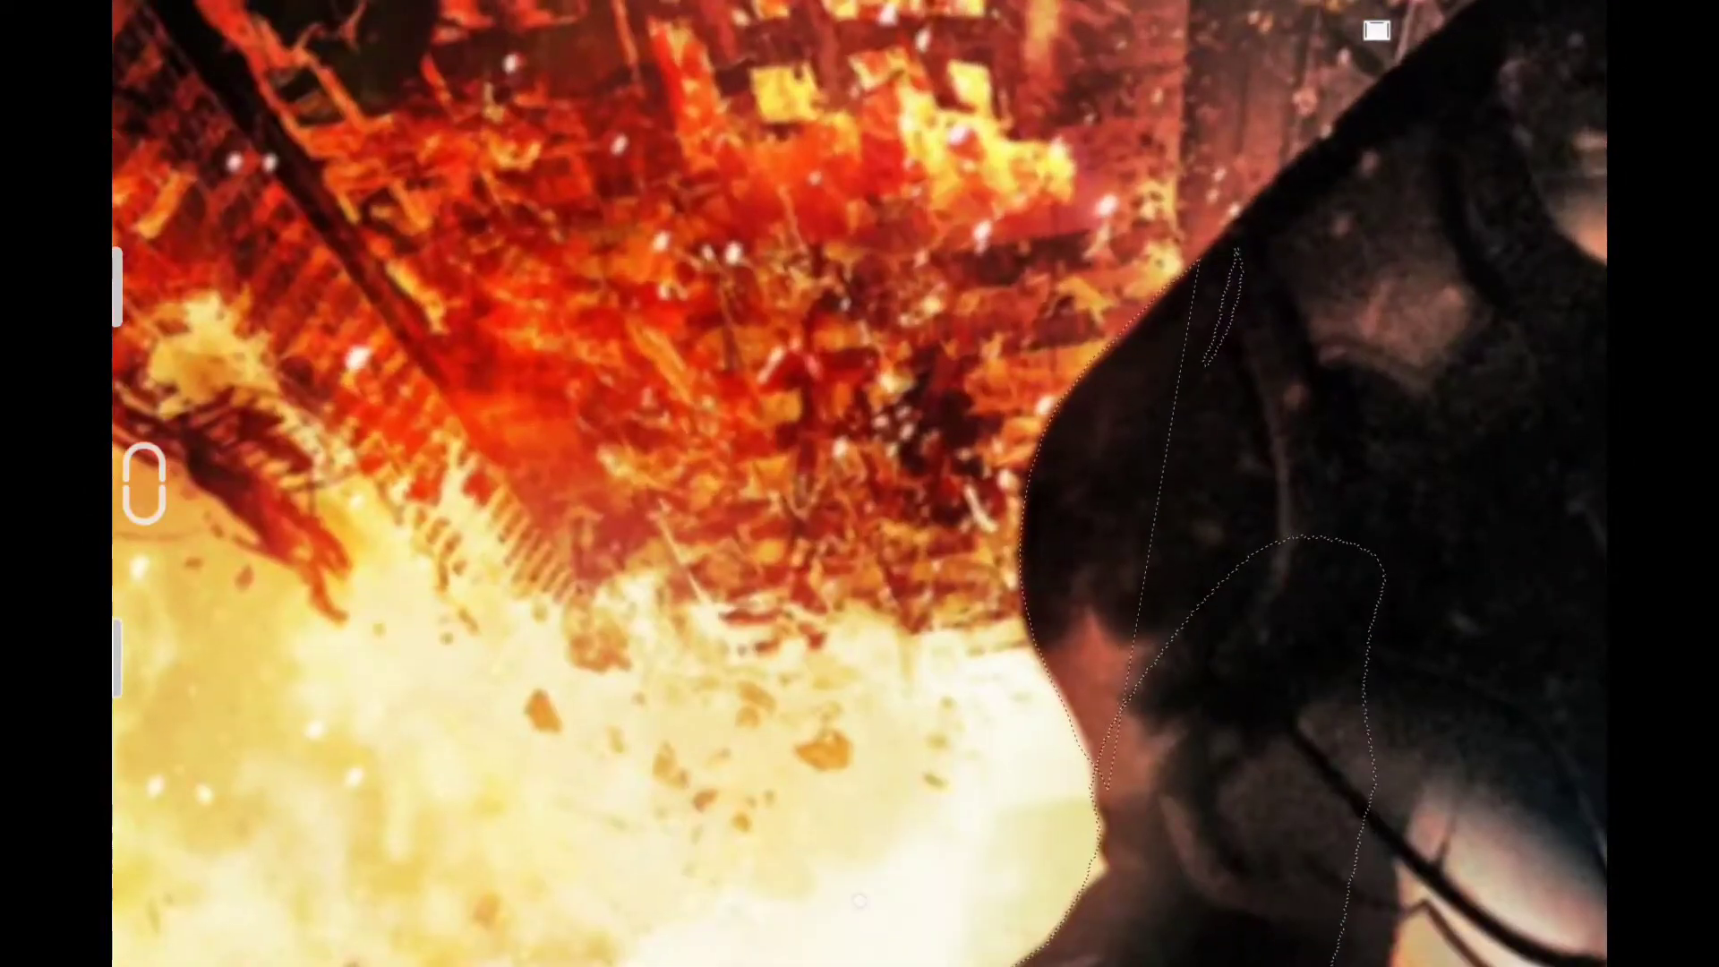
{"action": "scroll", "coordinate": [858, 900], "scroll_direction": "up", "scroll_amount": 2}
{"action": "scroll", "coordinate": [858, 899], "scroll_direction": "up", "scroll_amount": 2}
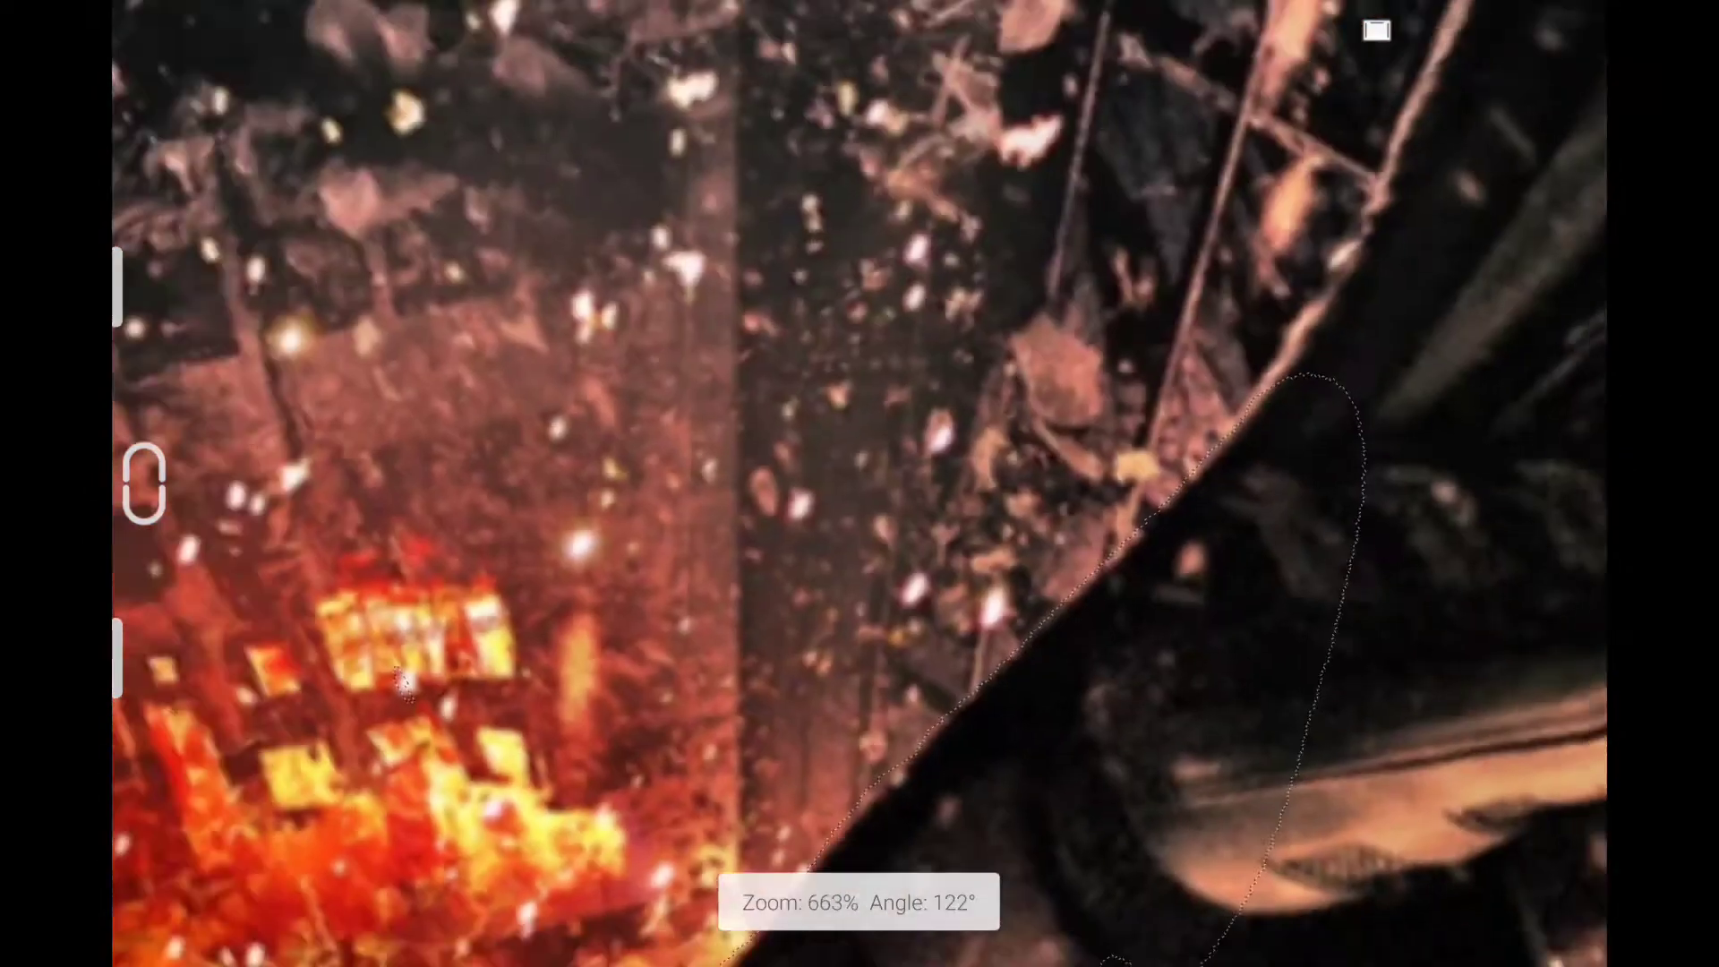
{"action": "scroll", "coordinate": [858, 900], "scroll_direction": "down", "scroll_amount": 2}
{"action": "scroll", "coordinate": [858, 900], "scroll_direction": "down", "scroll_amount": 5}
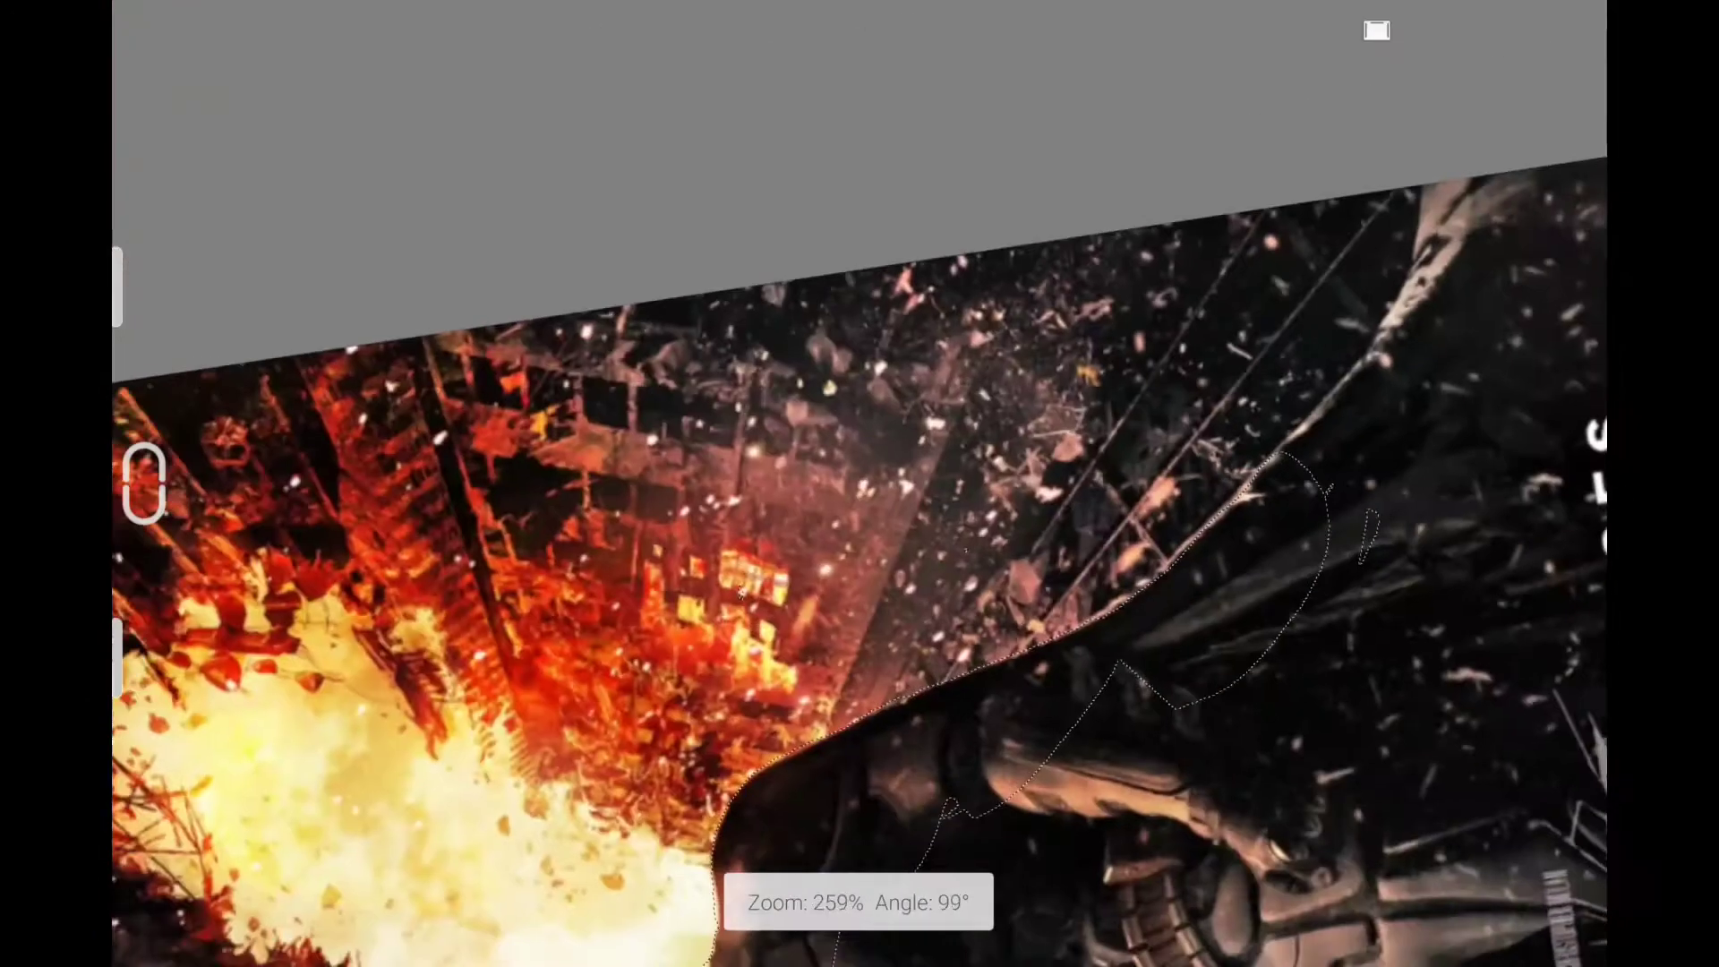
{"action": "scroll", "coordinate": [858, 900], "scroll_direction": "up", "scroll_amount": 2}
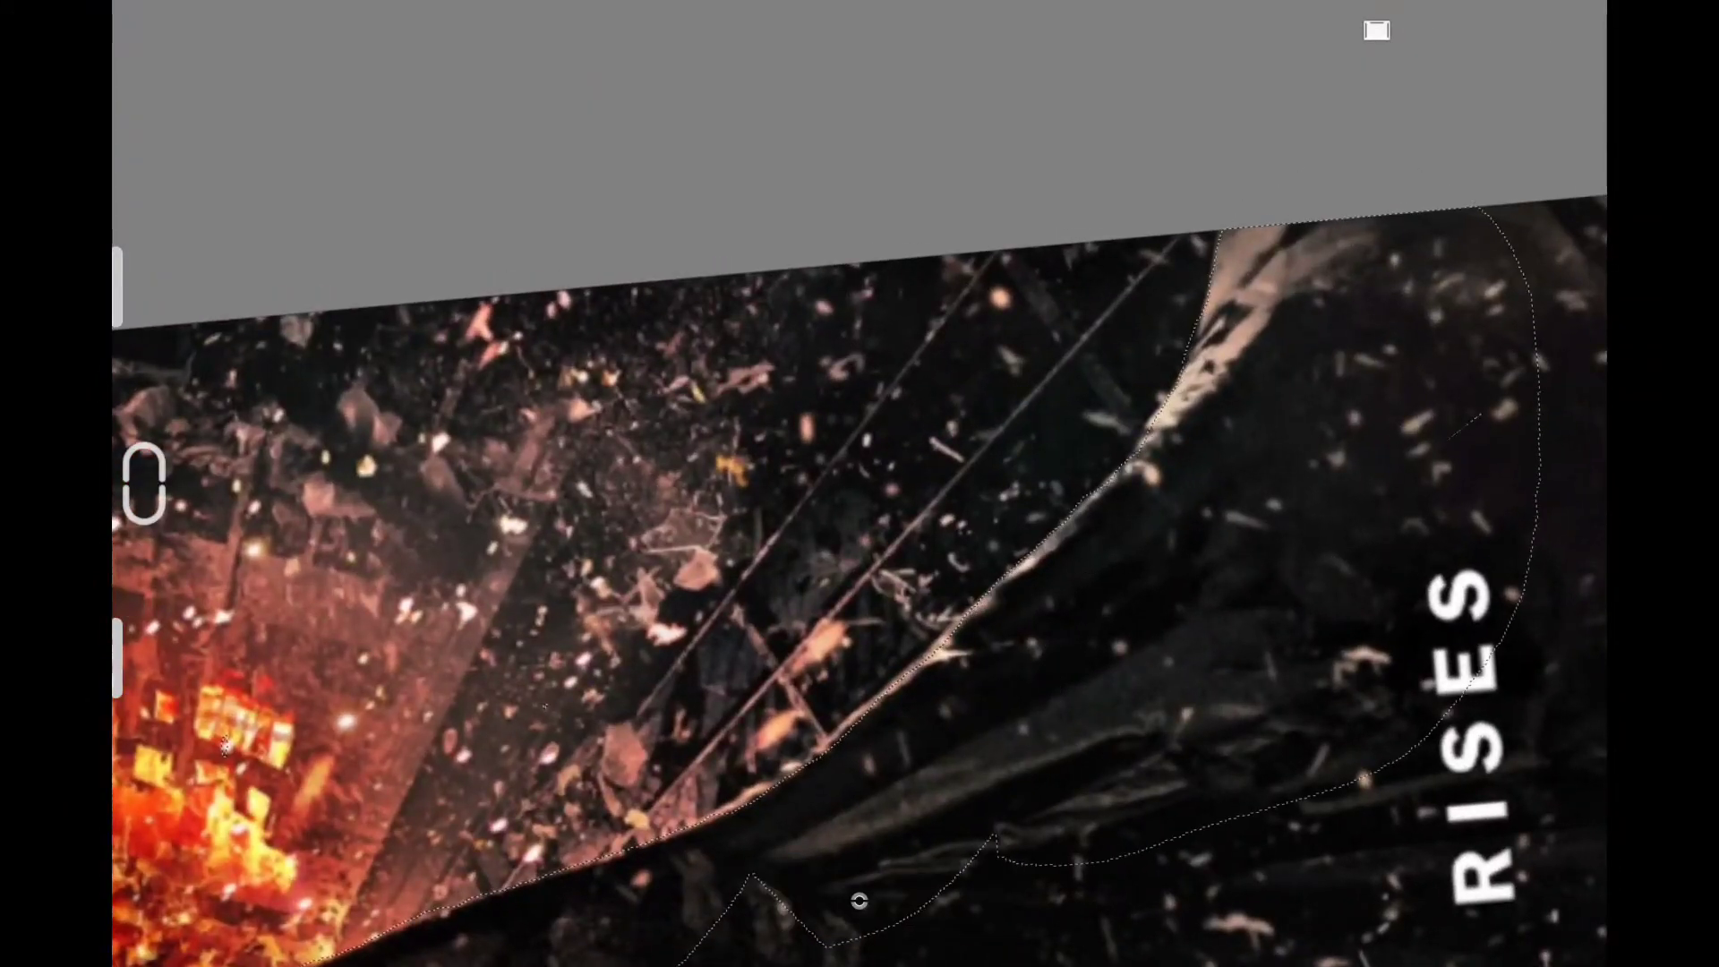
{"action": "scroll", "coordinate": [858, 899], "scroll_direction": "down", "scroll_amount": 4}
{"action": "scroll", "coordinate": [858, 900], "scroll_direction": "up", "scroll_amount": 2}
{"action": "scroll", "coordinate": [858, 900], "scroll_direction": "up", "scroll_amount": 3}
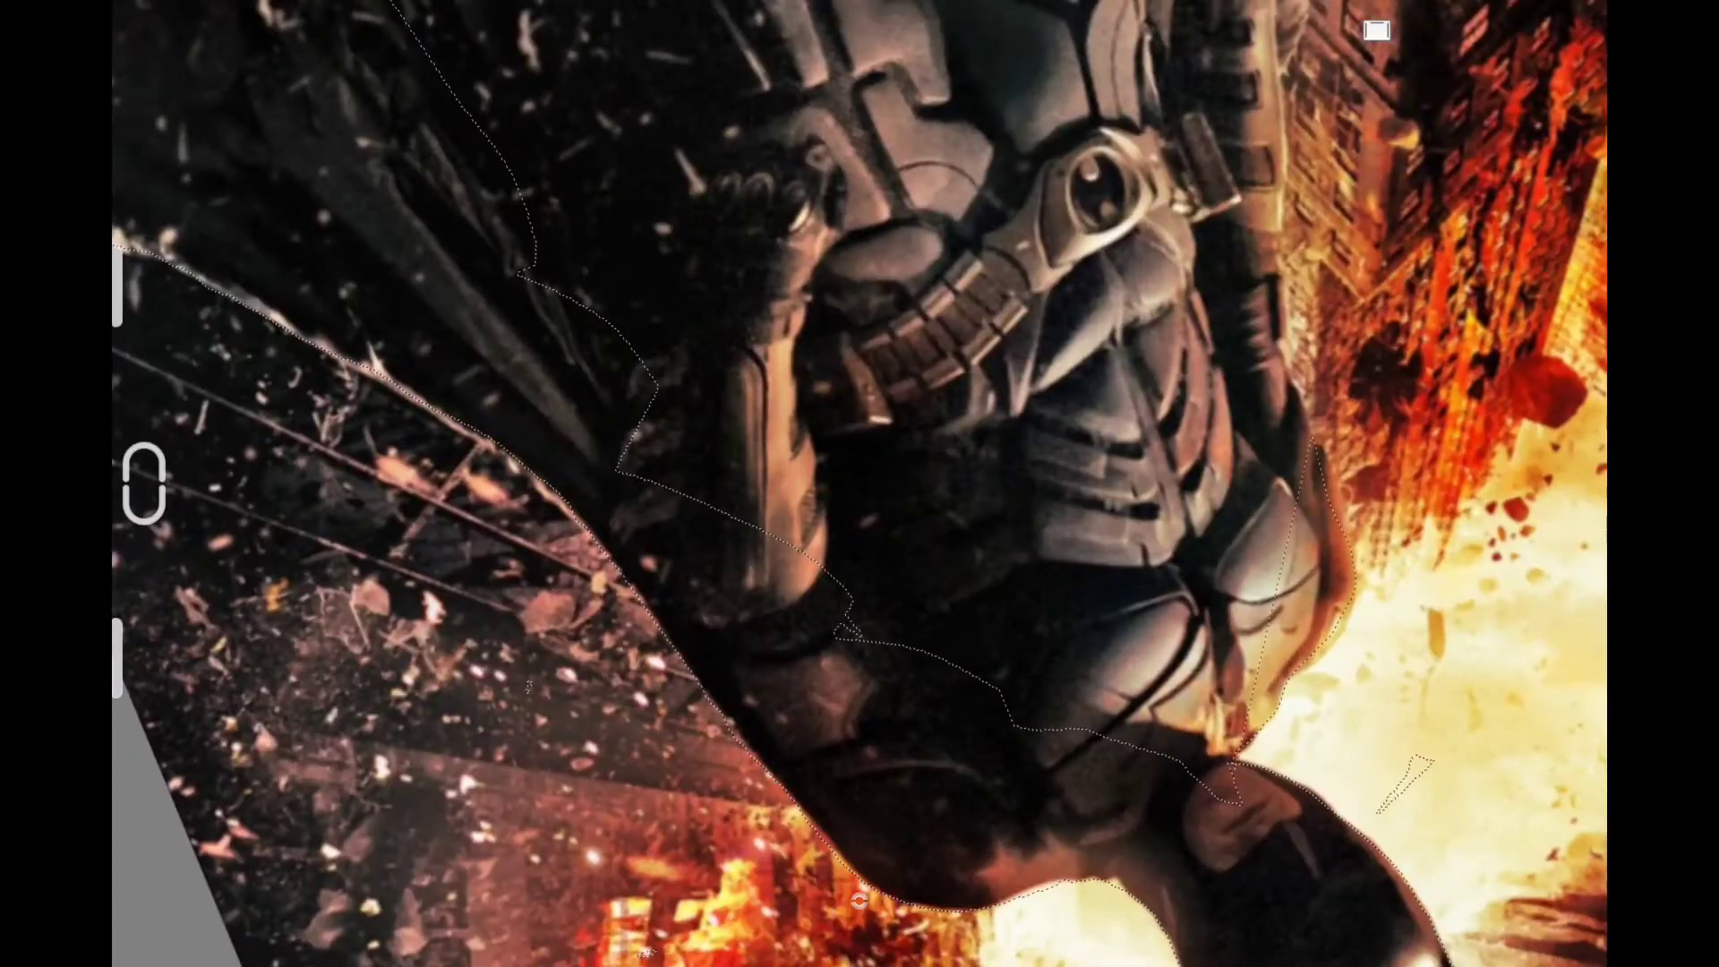
{"action": "scroll", "coordinate": [857, 900], "scroll_direction": "up", "scroll_amount": 1}
{"action": "scroll", "coordinate": [858, 900], "scroll_direction": "up", "scroll_amount": 1}
{"action": "scroll", "coordinate": [858, 900], "scroll_direction": "up", "scroll_amount": 1}
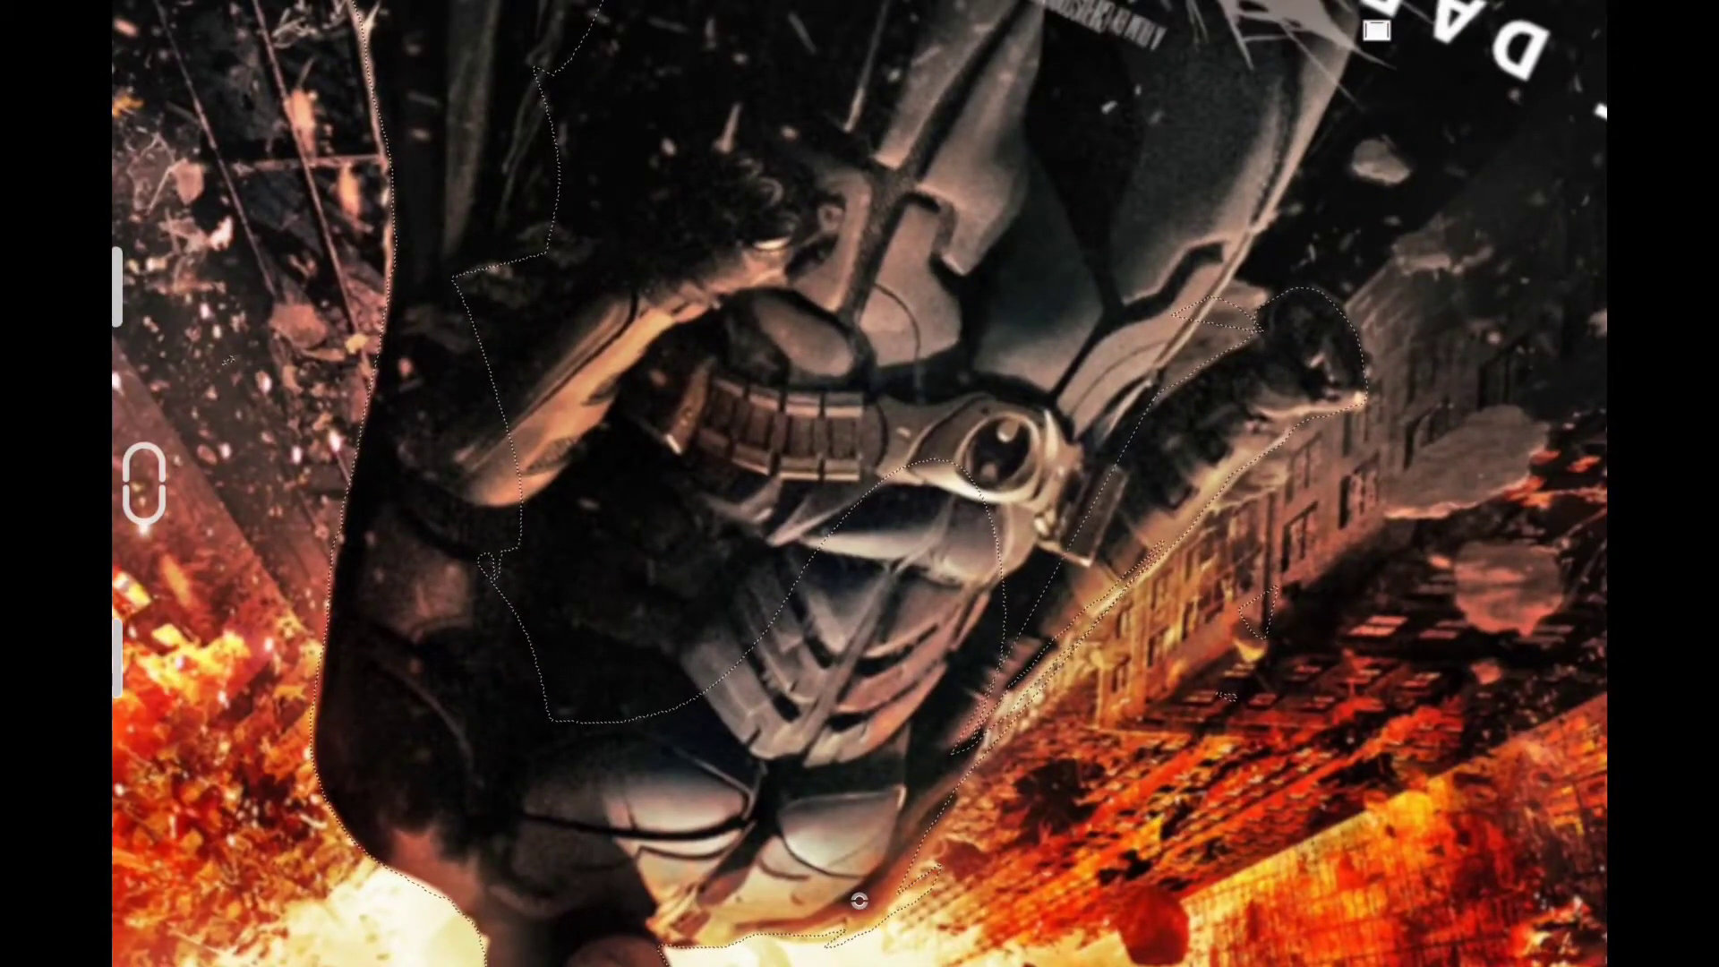
{"action": "scroll", "coordinate": [857, 900], "scroll_direction": "down", "scroll_amount": 1}
{"action": "scroll", "coordinate": [858, 900], "scroll_direction": "down", "scroll_amount": 1}
{"action": "scroll", "coordinate": [858, 900], "scroll_direction": "down", "scroll_amount": 2}
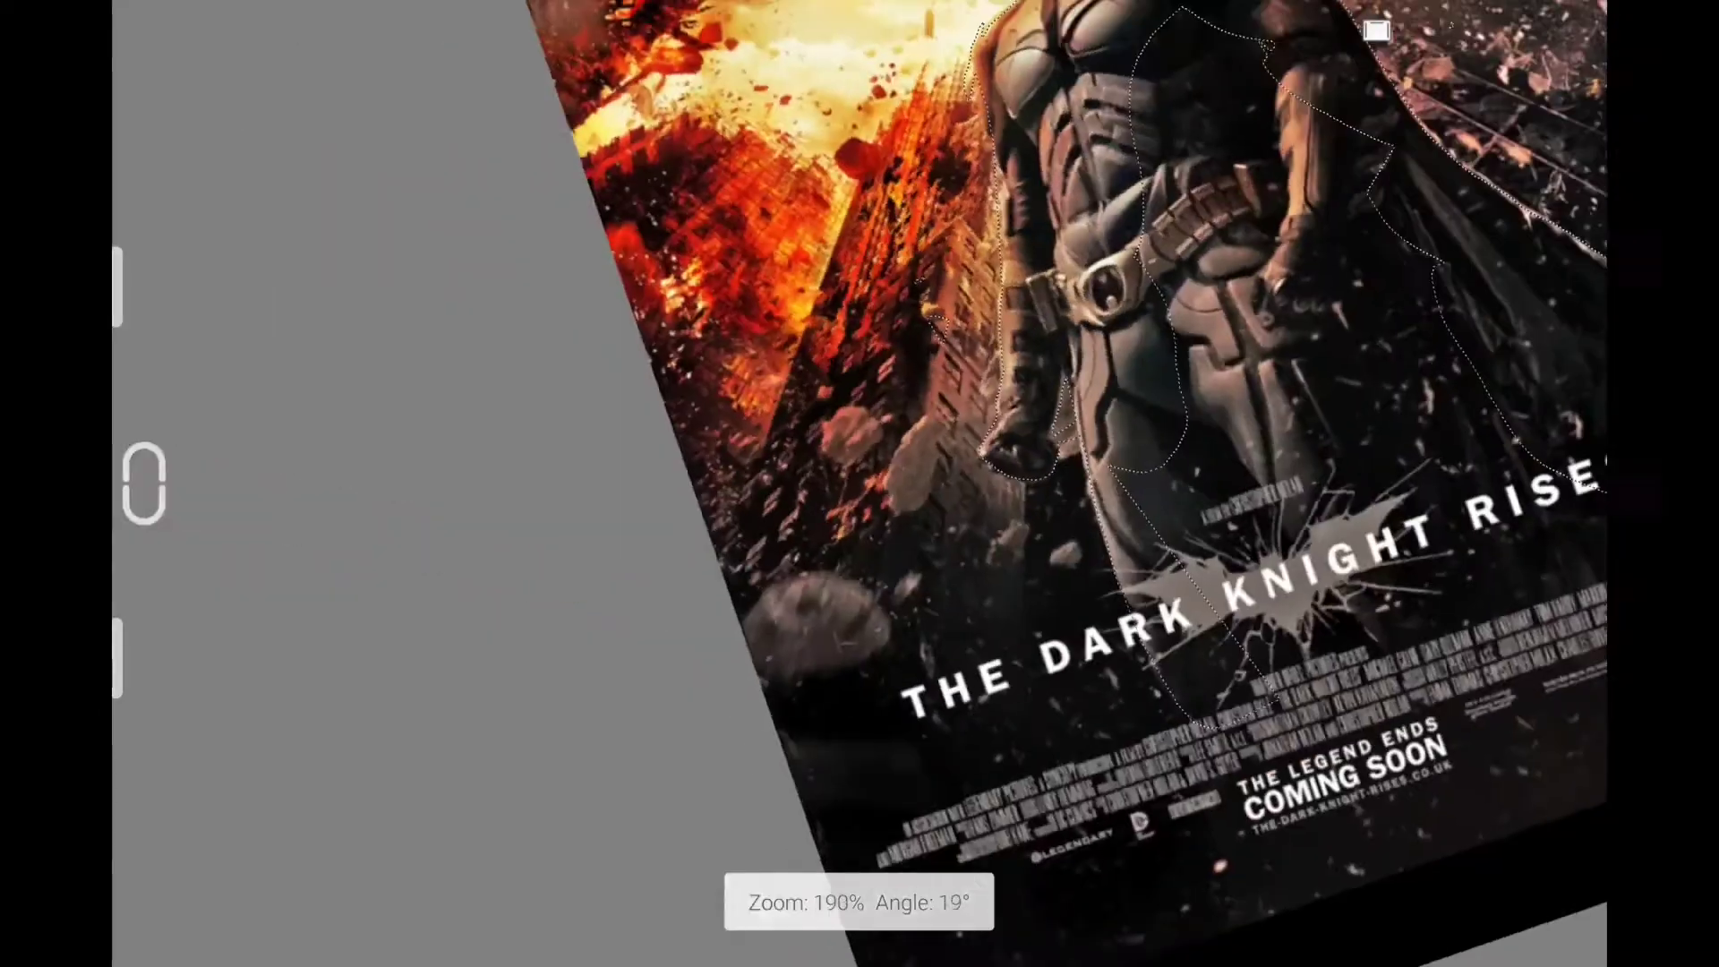
{"action": "scroll", "coordinate": [857, 900], "scroll_direction": "down", "scroll_amount": 1}
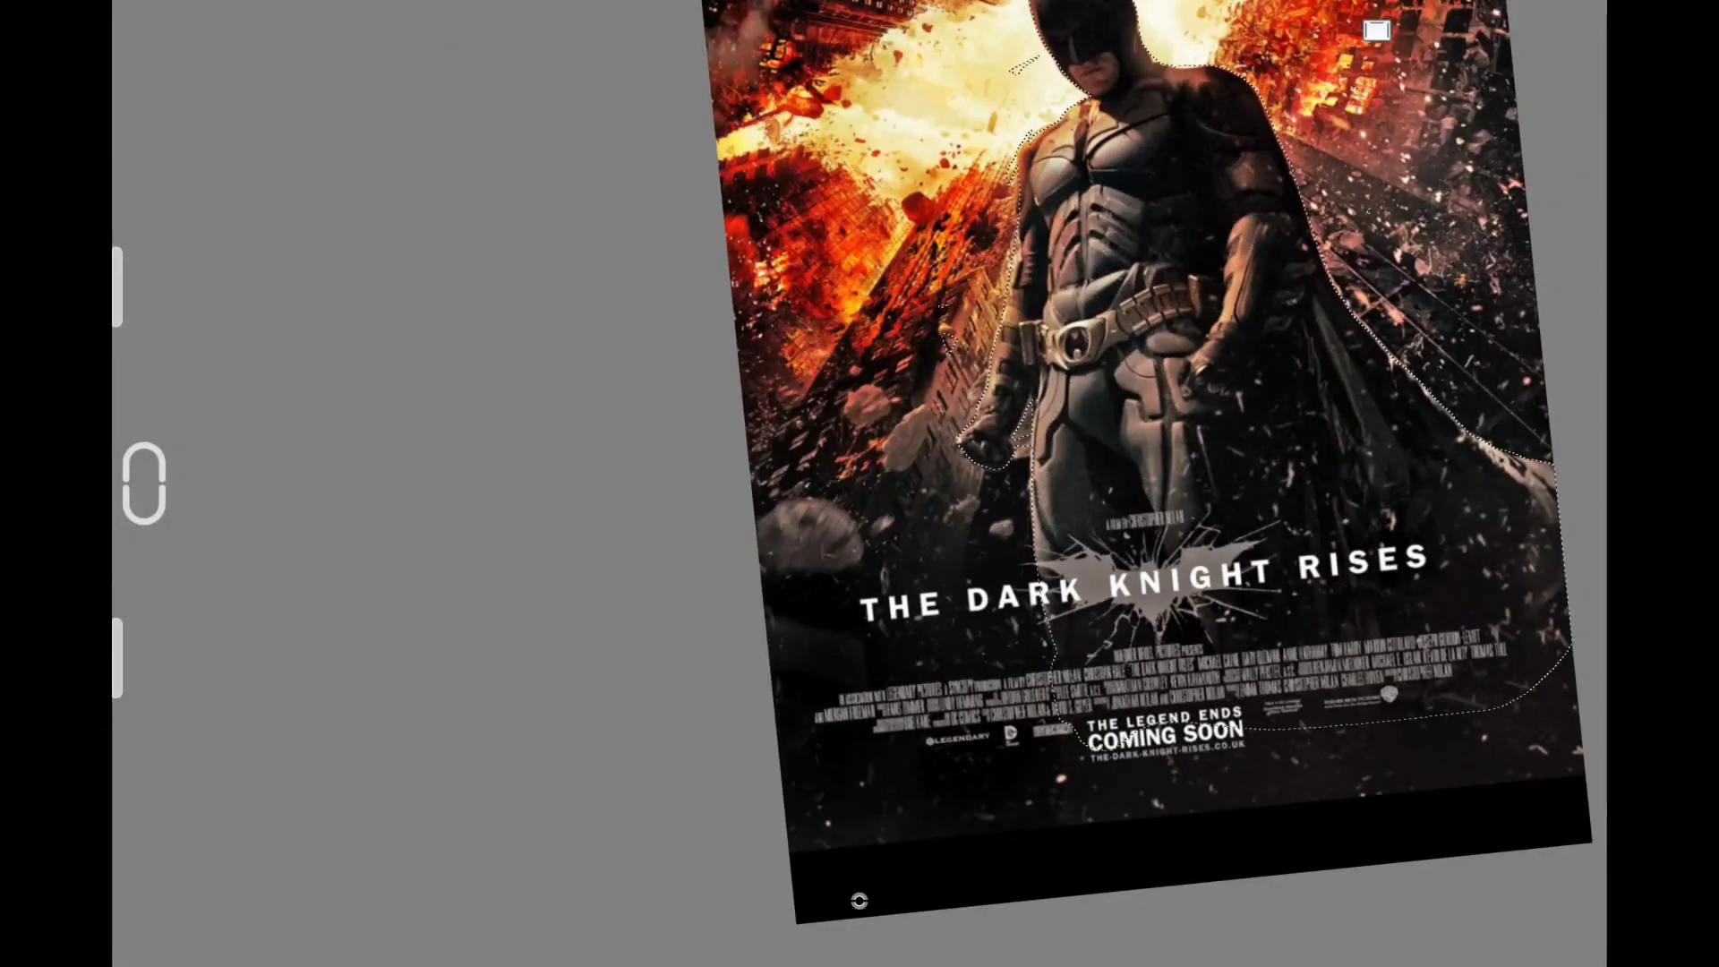
{"action": "scroll", "coordinate": [857, 900], "scroll_direction": "up", "scroll_amount": 2}
{"action": "scroll", "coordinate": [858, 900], "scroll_direction": "up", "scroll_amount": 1}
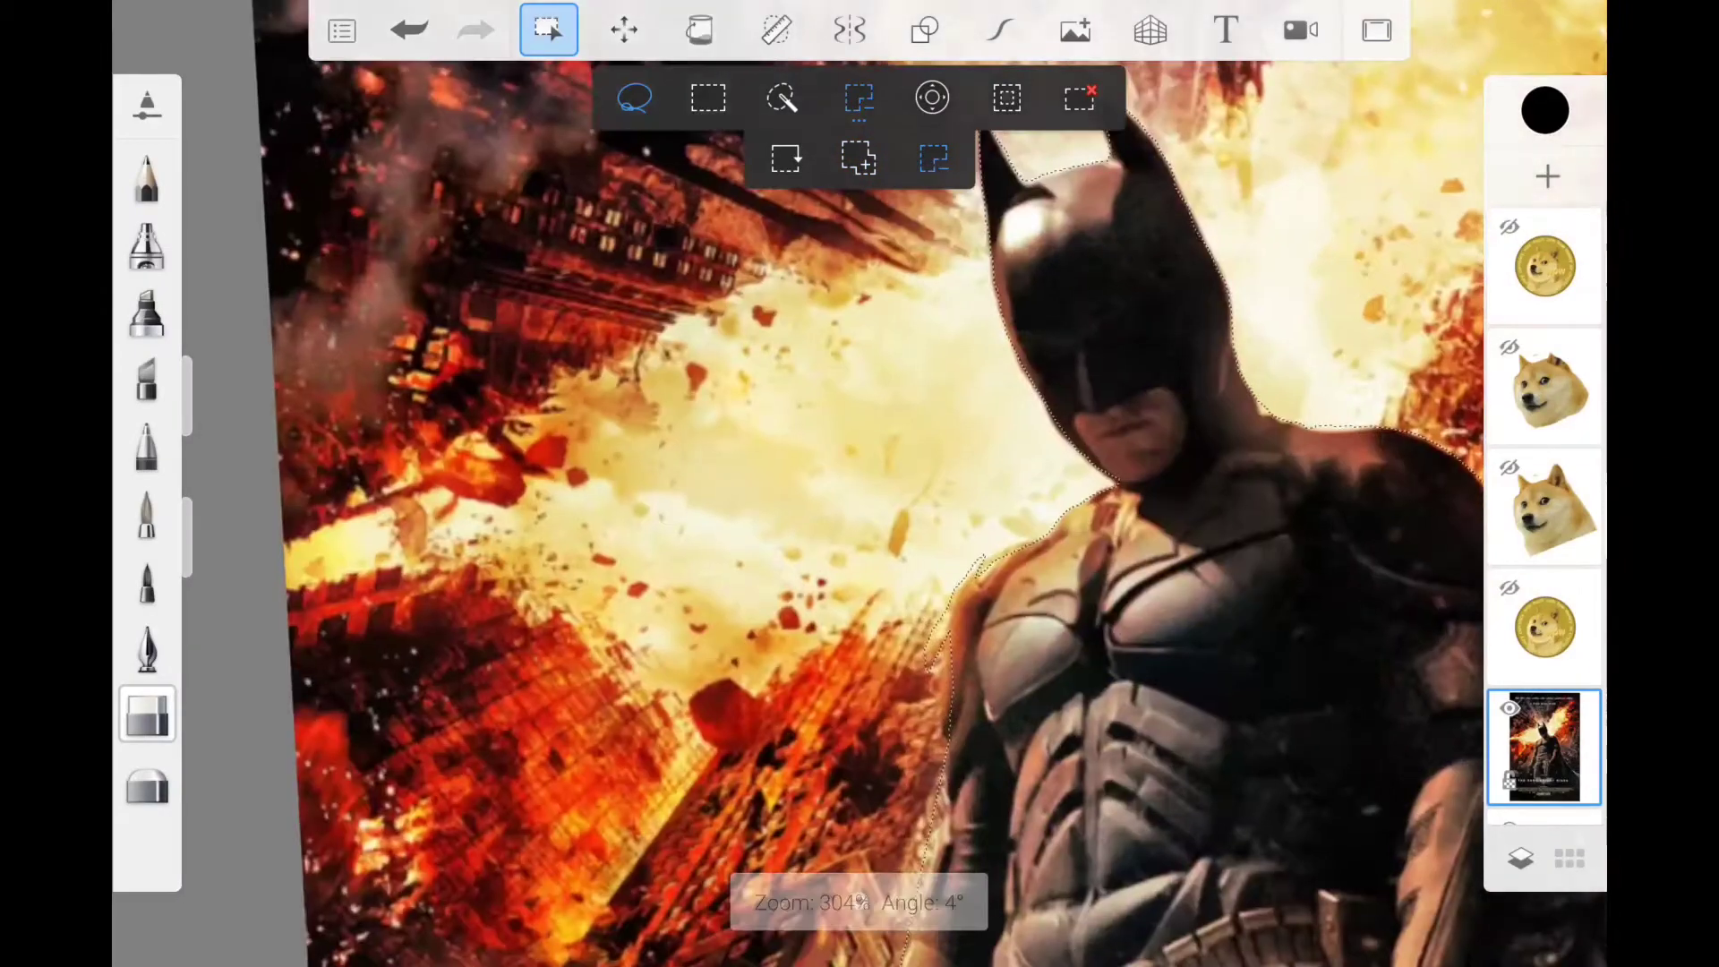
{"action": "scroll", "coordinate": [858, 899], "scroll_direction": "up", "scroll_amount": 1}
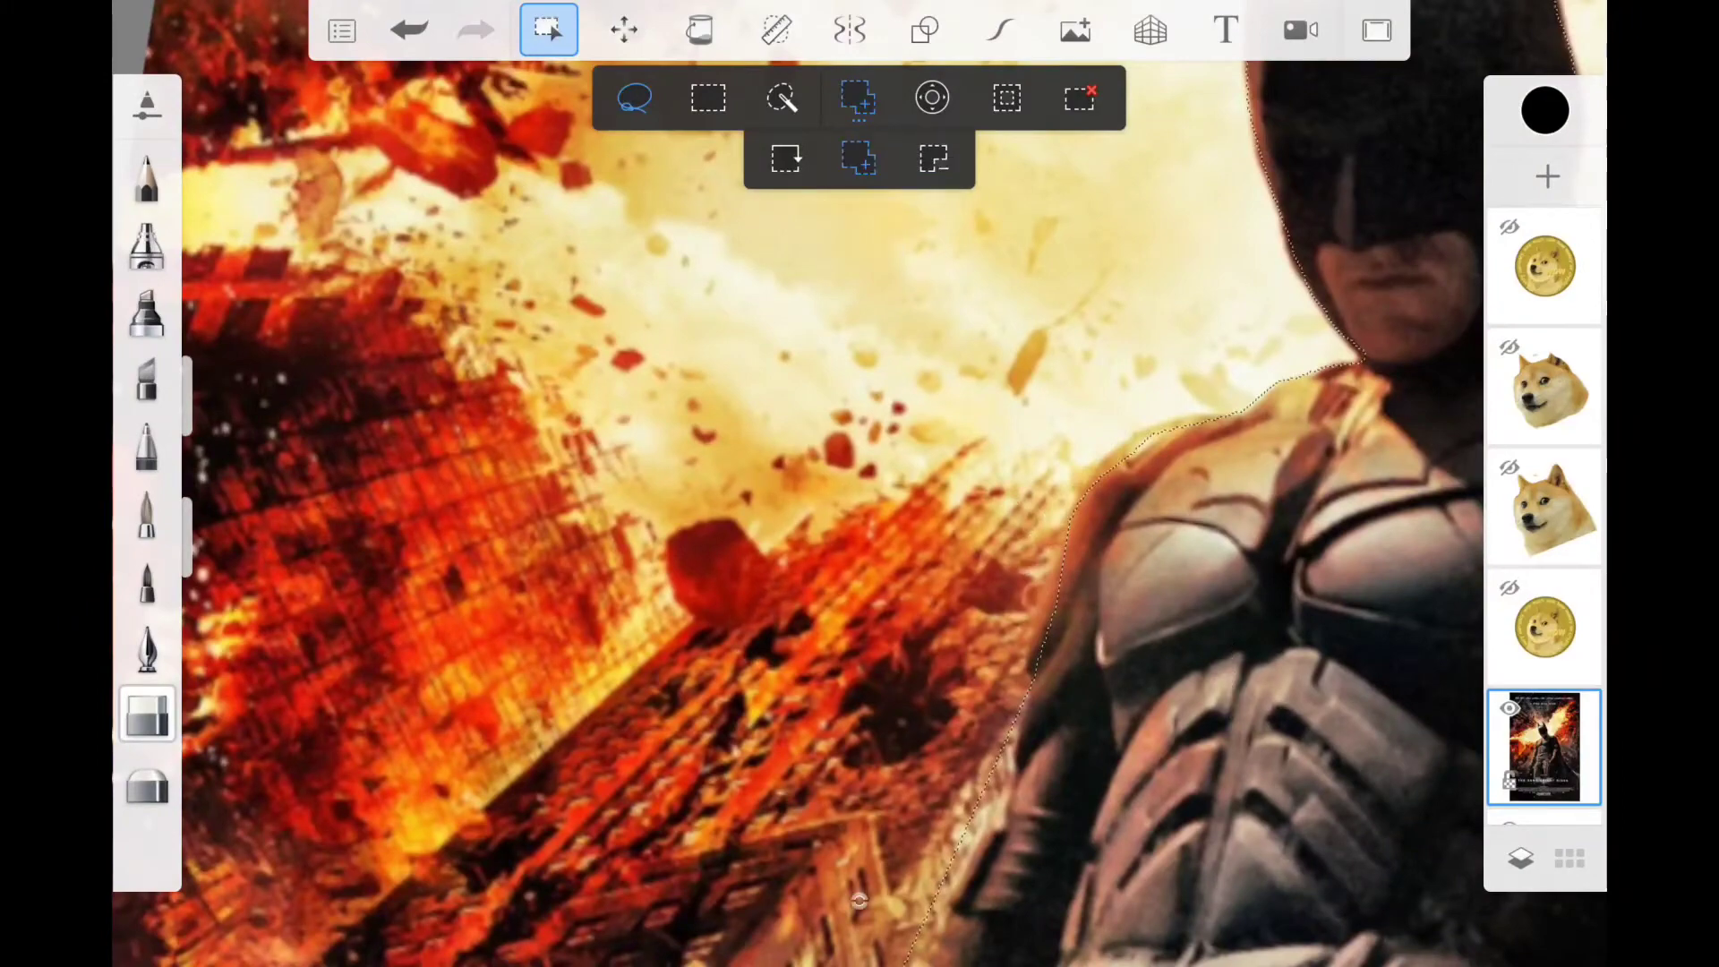
{"action": "scroll", "coordinate": [858, 899], "scroll_direction": "up", "scroll_amount": 1}
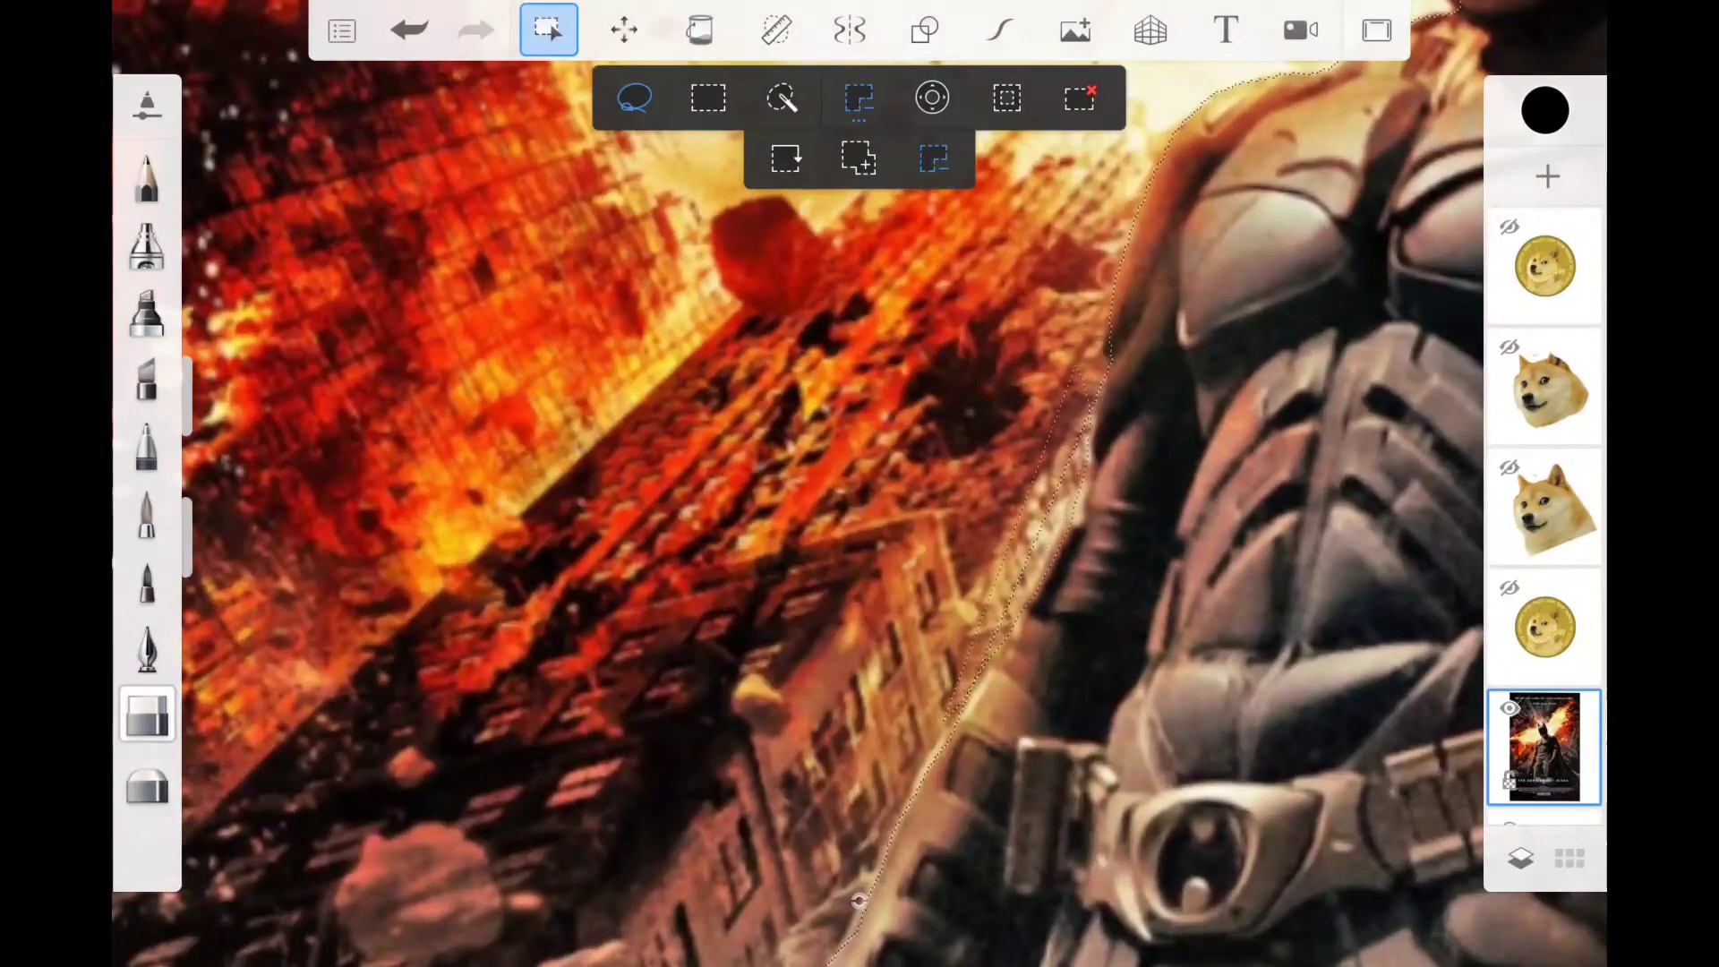
{"action": "scroll", "coordinate": [857, 900], "scroll_direction": "down", "scroll_amount": 3}
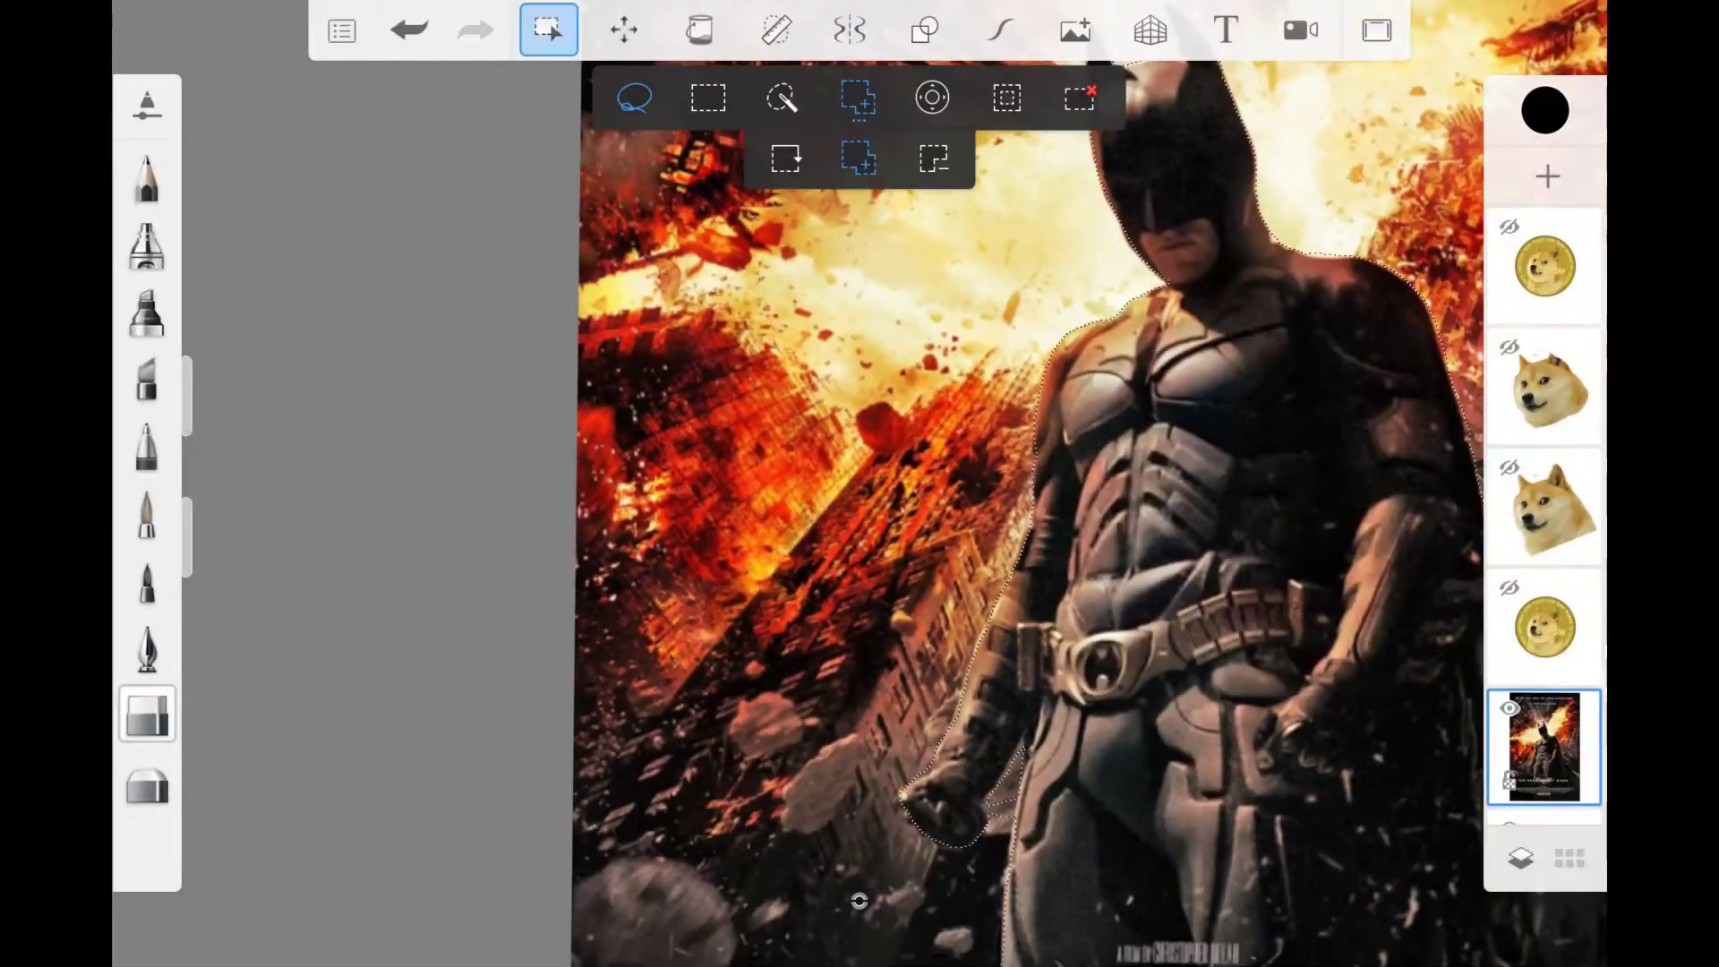
{"action": "scroll", "coordinate": [857, 900], "scroll_direction": "up", "scroll_amount": 2}
{"action": "scroll", "coordinate": [1074, 483], "scroll_direction": "down", "scroll_amount": 2}
{"action": "left_click", "coordinate": [1544, 748]}
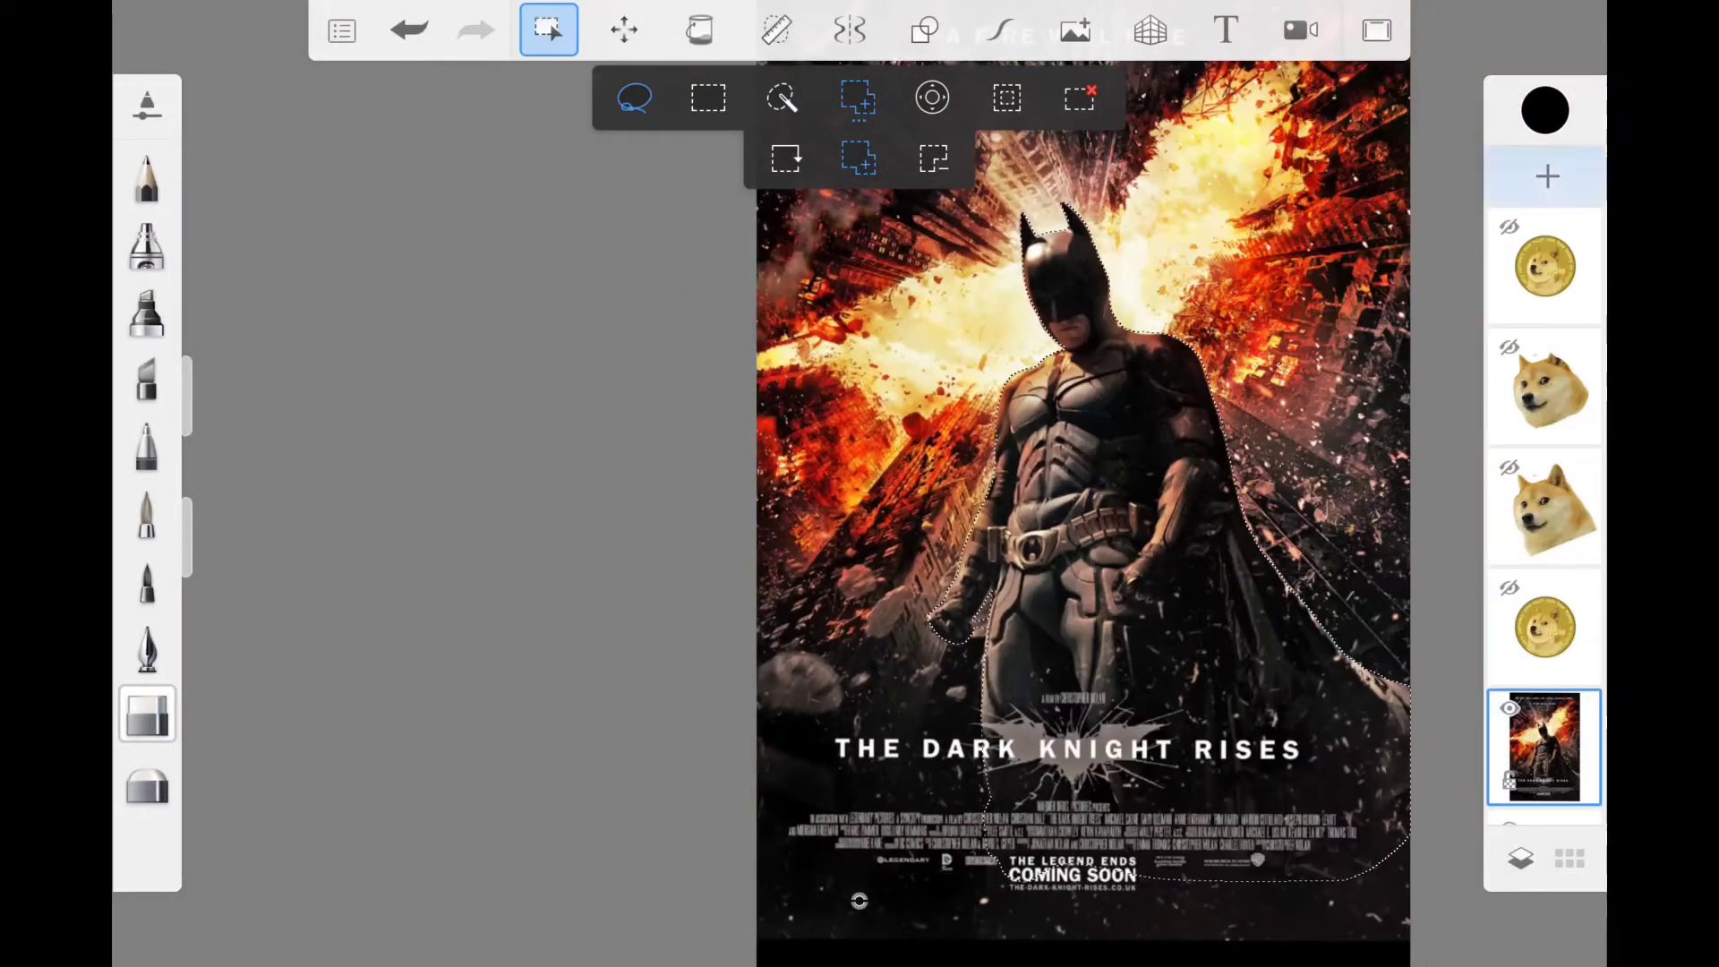
{"action": "left_click", "coordinate": [1377, 30]}
{"action": "left_click", "coordinate": [912, 40]}
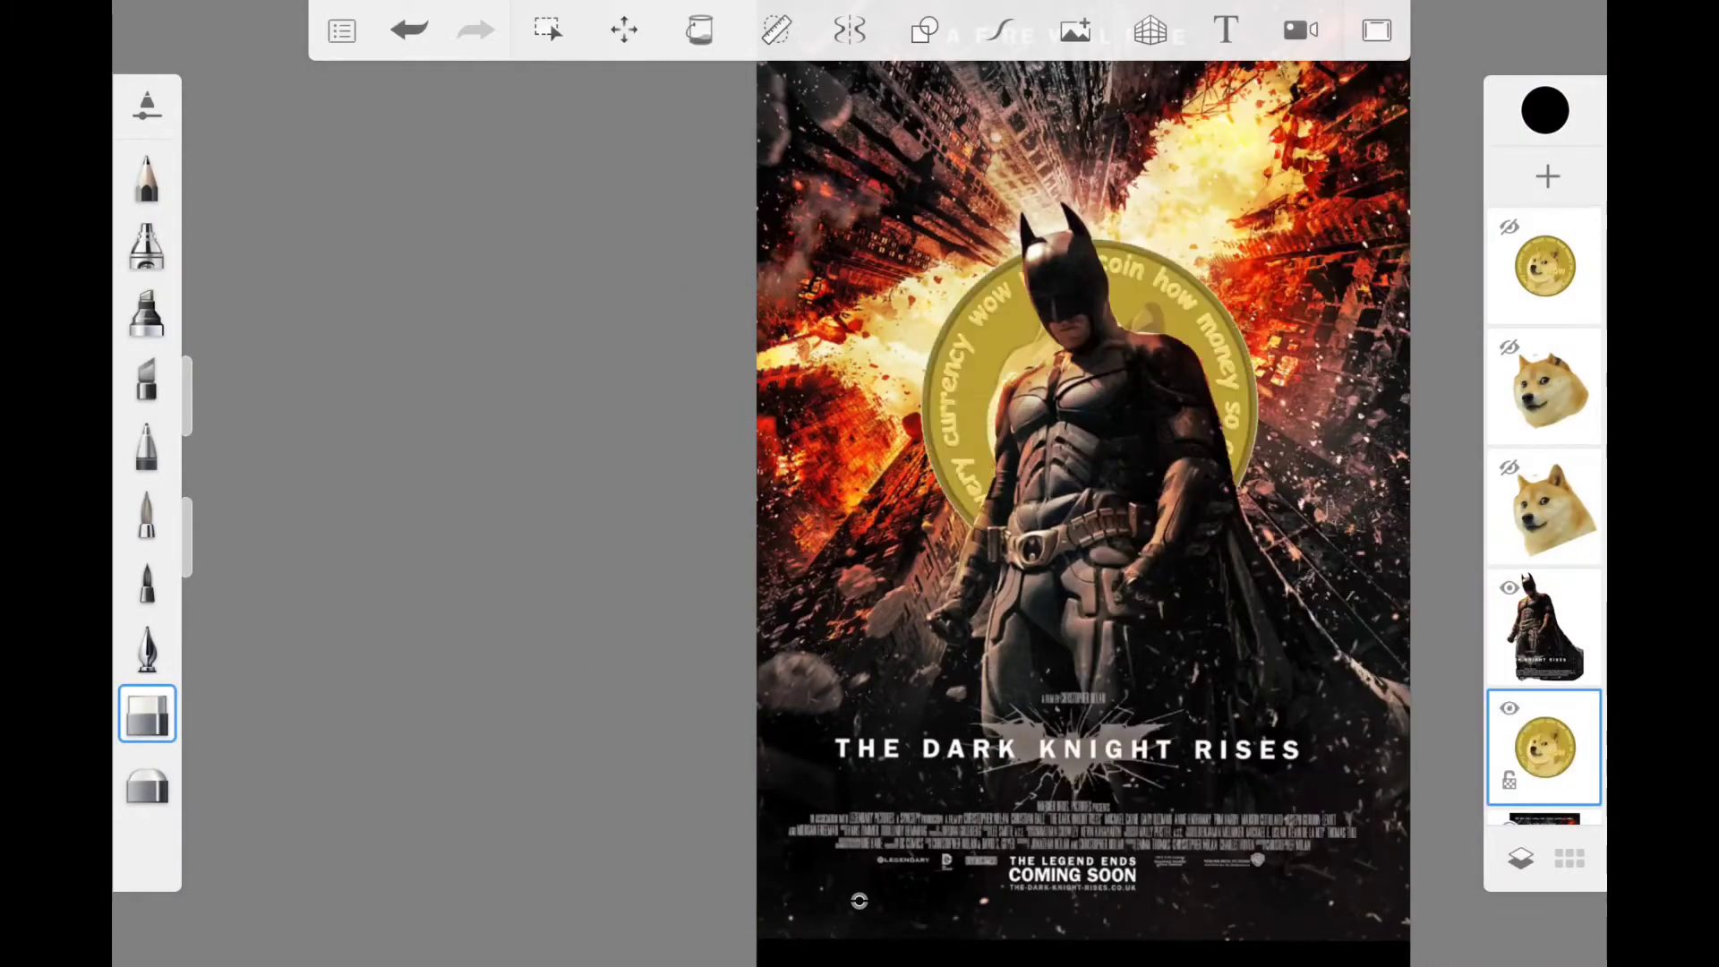
Enlarge the Dogecoin layer to 109% and raise it behind Batman
{"action": "left_click", "coordinate": [1544, 627]}
{"action": "left_click", "coordinate": [624, 29]}
{"action": "left_click_drag", "start_coordinate": [1090, 367], "coordinate": [1065, 287]}
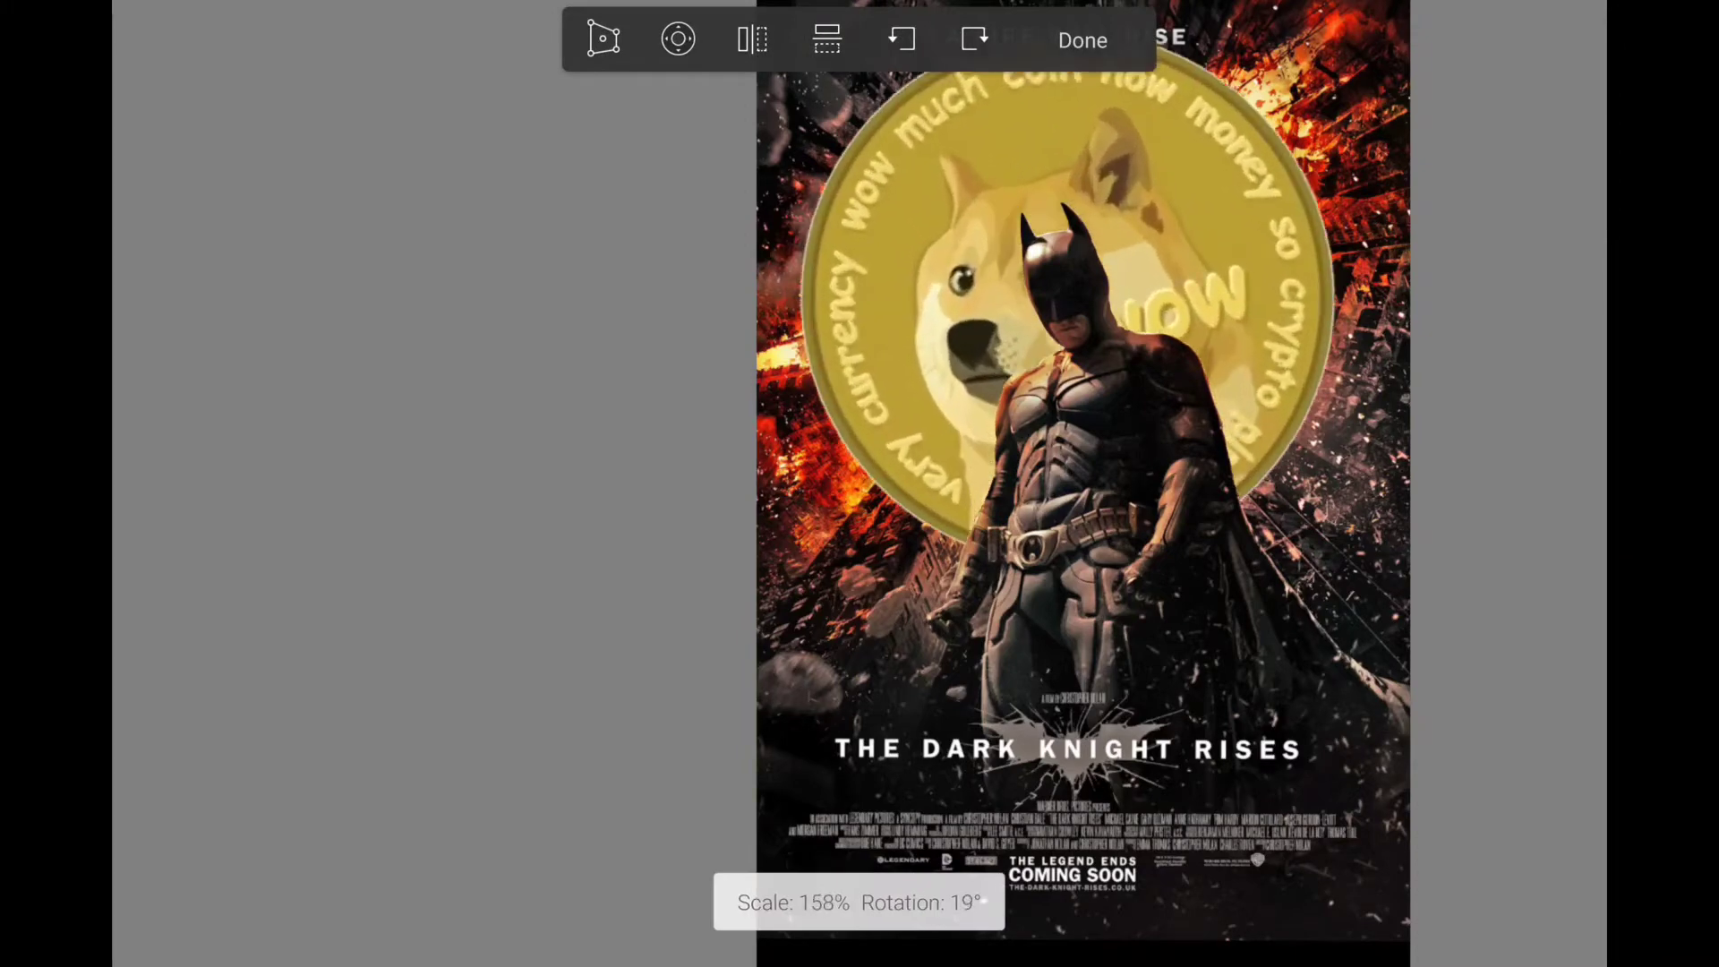
{"action": "left_click", "coordinate": [1081, 38]}
{"action": "left_click", "coordinate": [624, 30]}
{"action": "left_click_drag", "start_coordinate": [1119, 492], "coordinate": [1137, 501]}
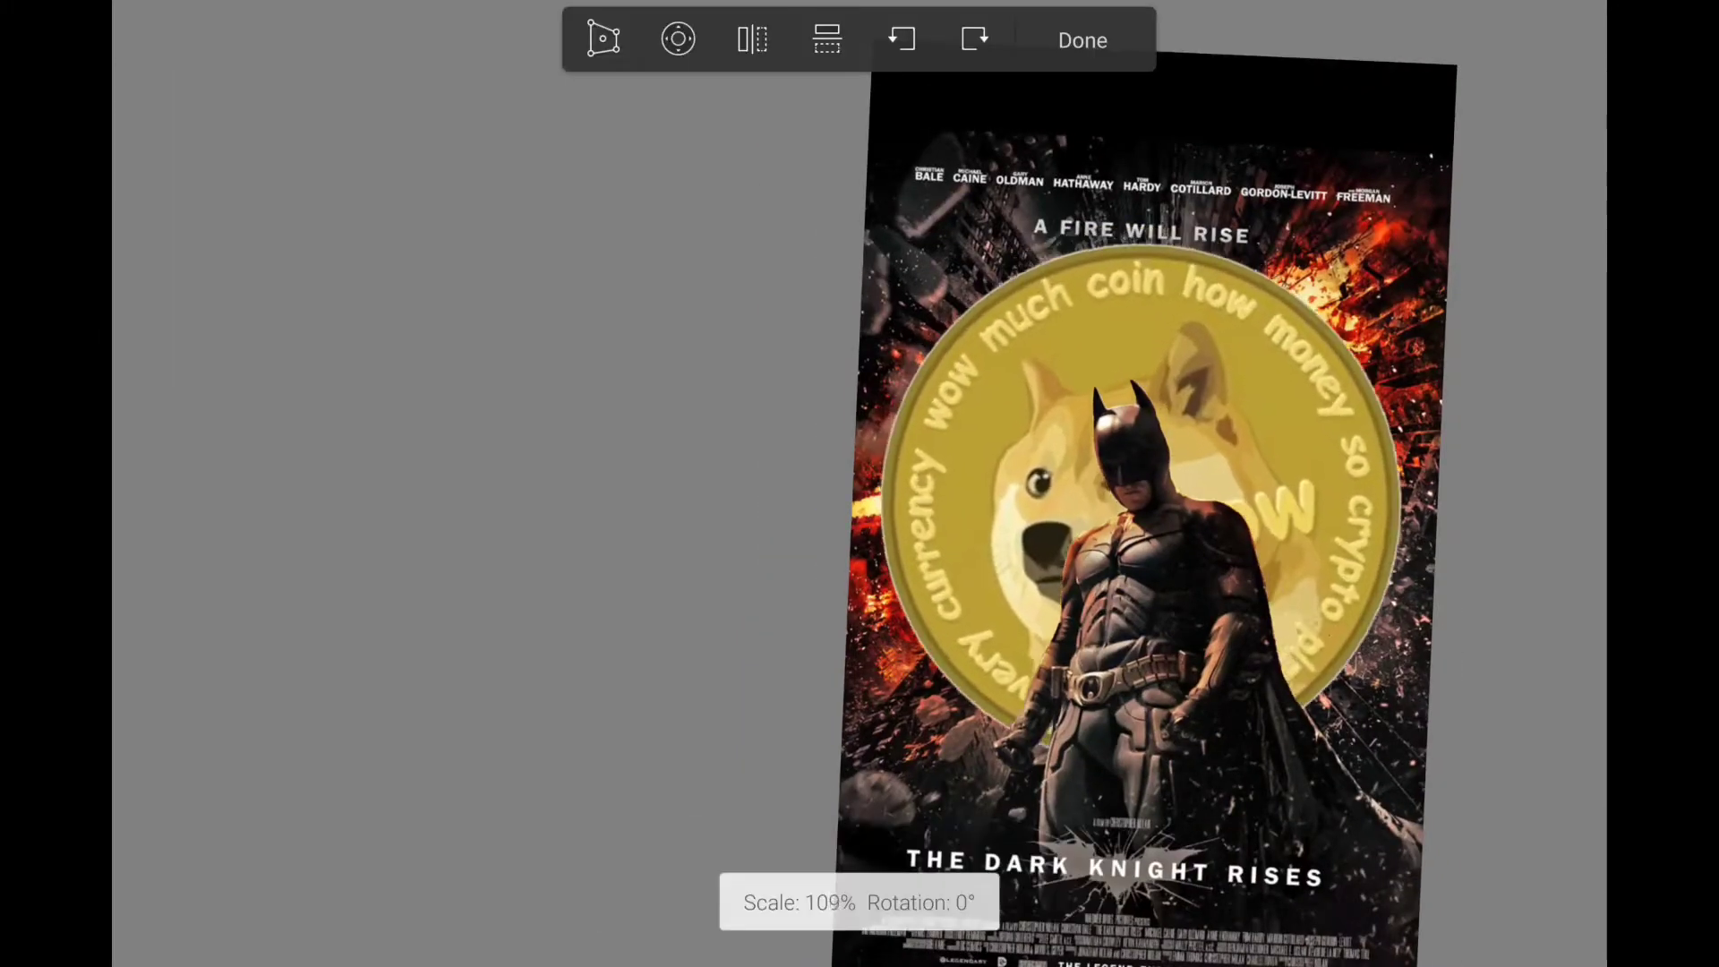
{"action": "left_click", "coordinate": [1081, 40]}
{"action": "left_click", "coordinate": [1545, 627]}
Try blend modes and set the coin to Darken, returning the second coin to Normal
{"action": "left_click", "coordinate": [1146, 220]}
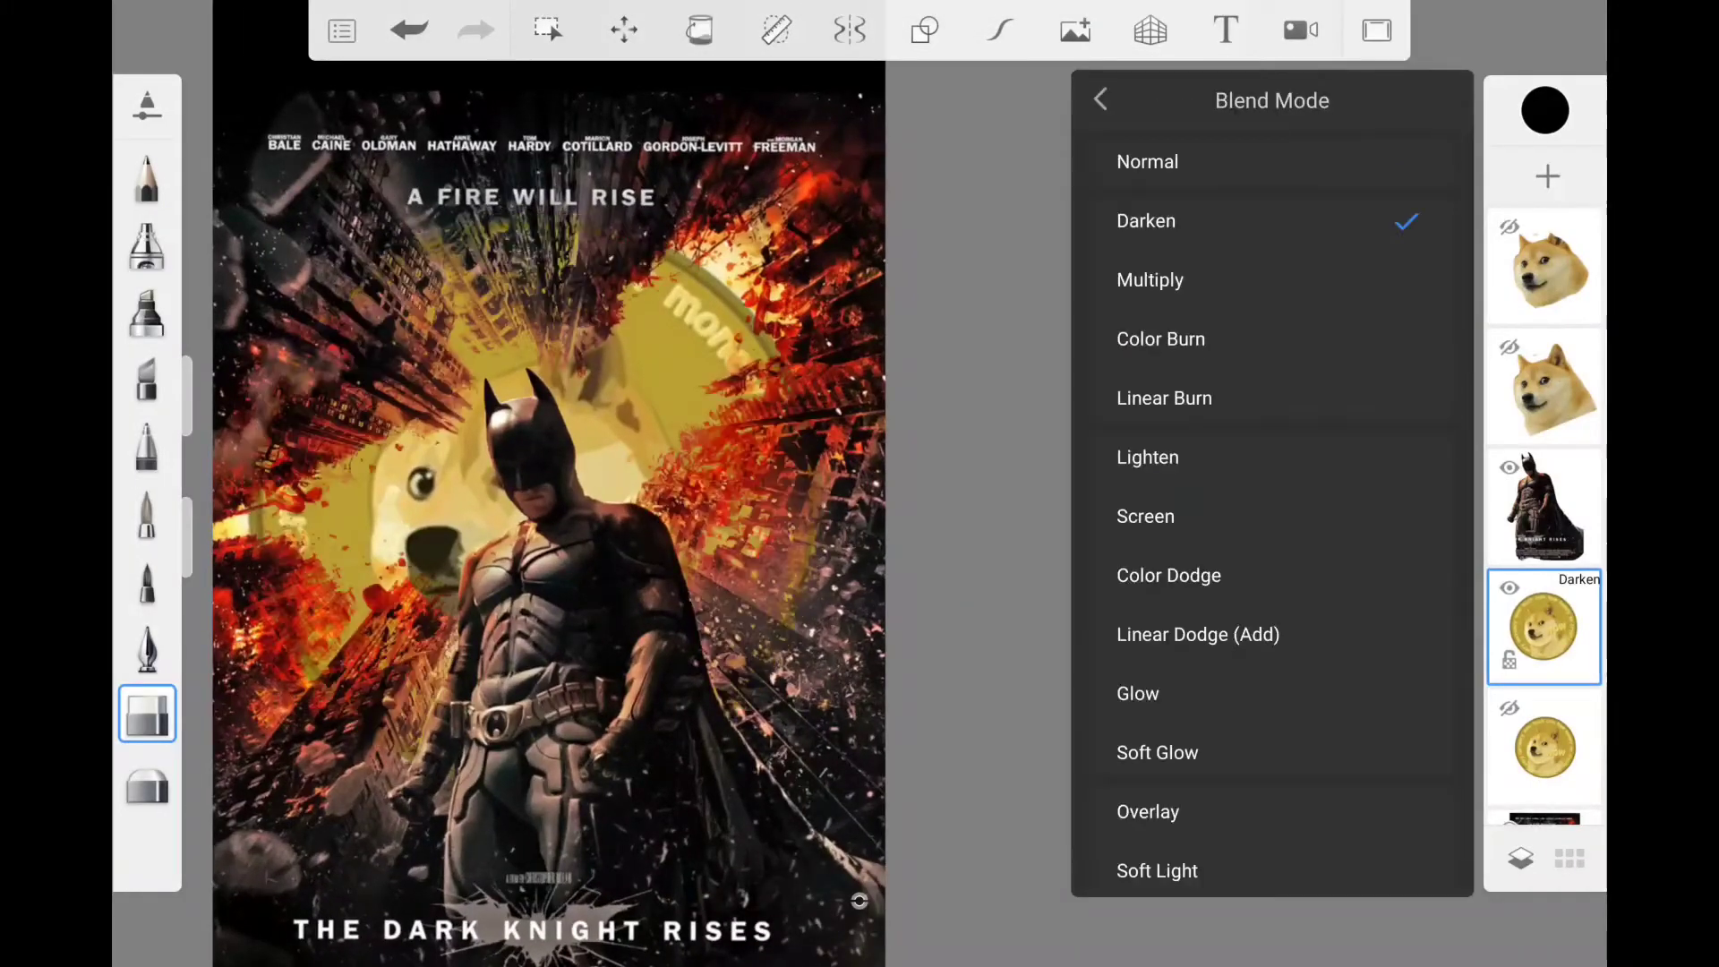
{"action": "left_click", "coordinate": [1161, 338]}
{"action": "scroll", "coordinate": [1271, 483], "scroll_direction": "down", "scroll_amount": 2}
{"action": "left_click", "coordinate": [1164, 236]}
{"action": "left_click", "coordinate": [1168, 413]}
{"action": "left_click", "coordinate": [1148, 649]}
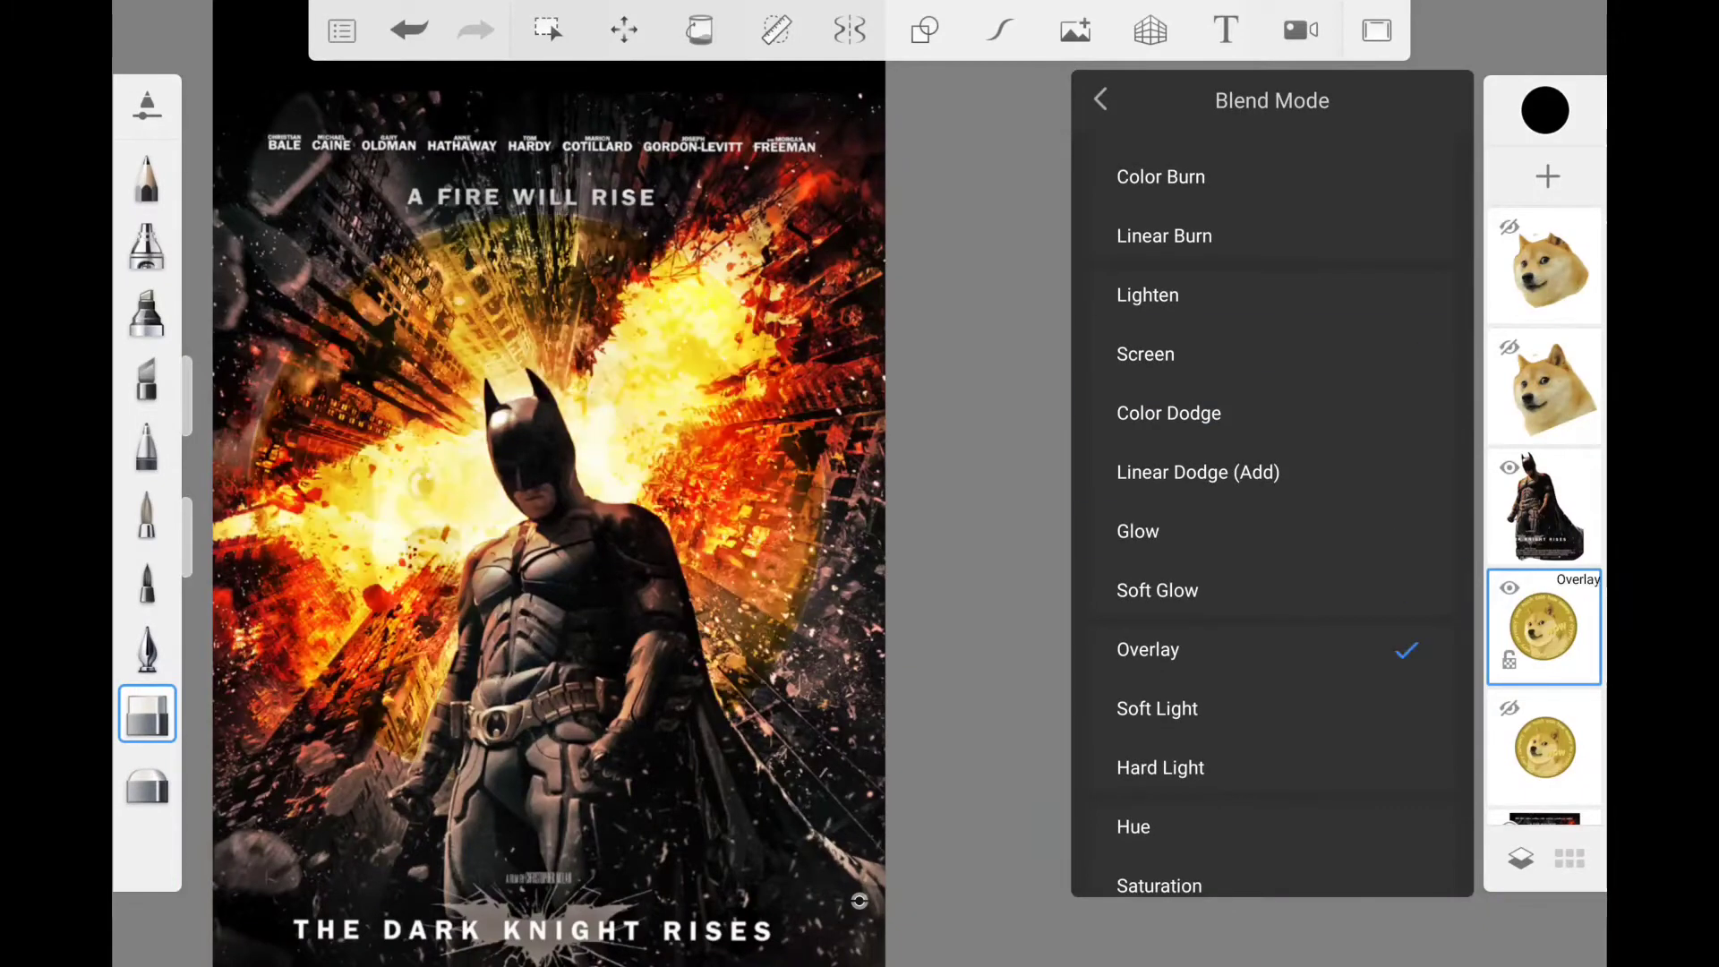
{"action": "left_click", "coordinate": [1133, 826]}
{"action": "scroll", "coordinate": [1271, 484], "scroll_direction": "down", "scroll_amount": 1}
{"action": "left_click", "coordinate": [1162, 865]}
{"action": "scroll", "coordinate": [1271, 484], "scroll_direction": "up", "scroll_amount": 2}
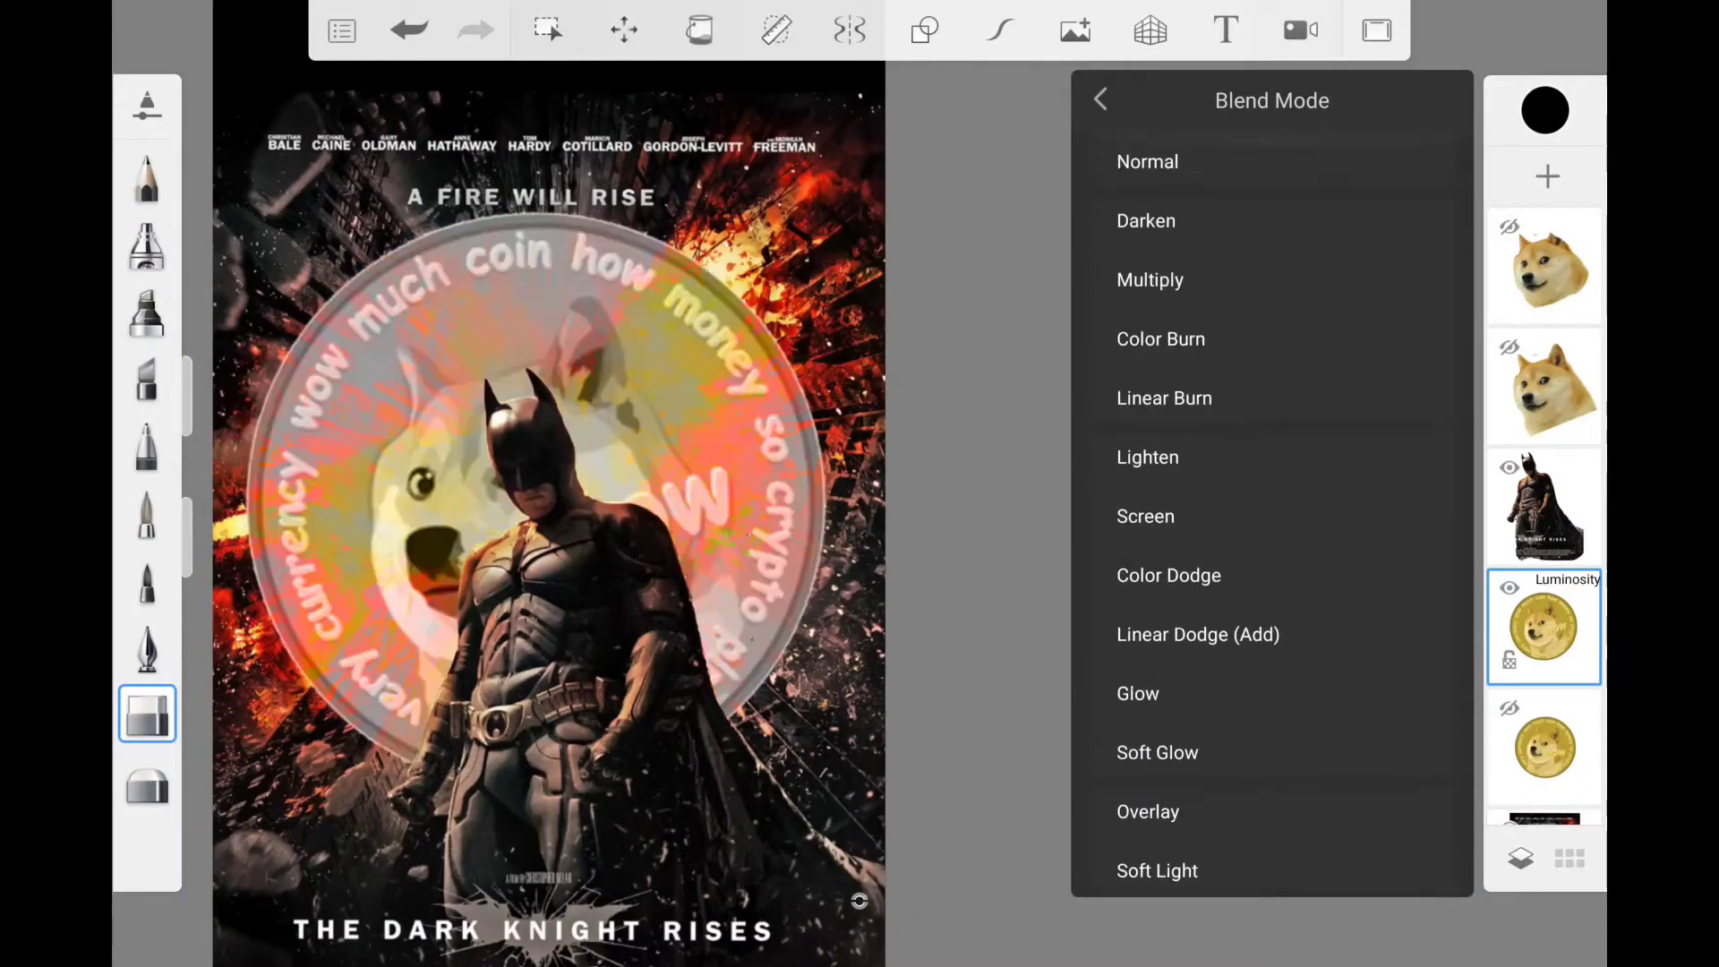
{"action": "left_click", "coordinate": [1150, 280]}
{"action": "left_click", "coordinate": [1146, 221]}
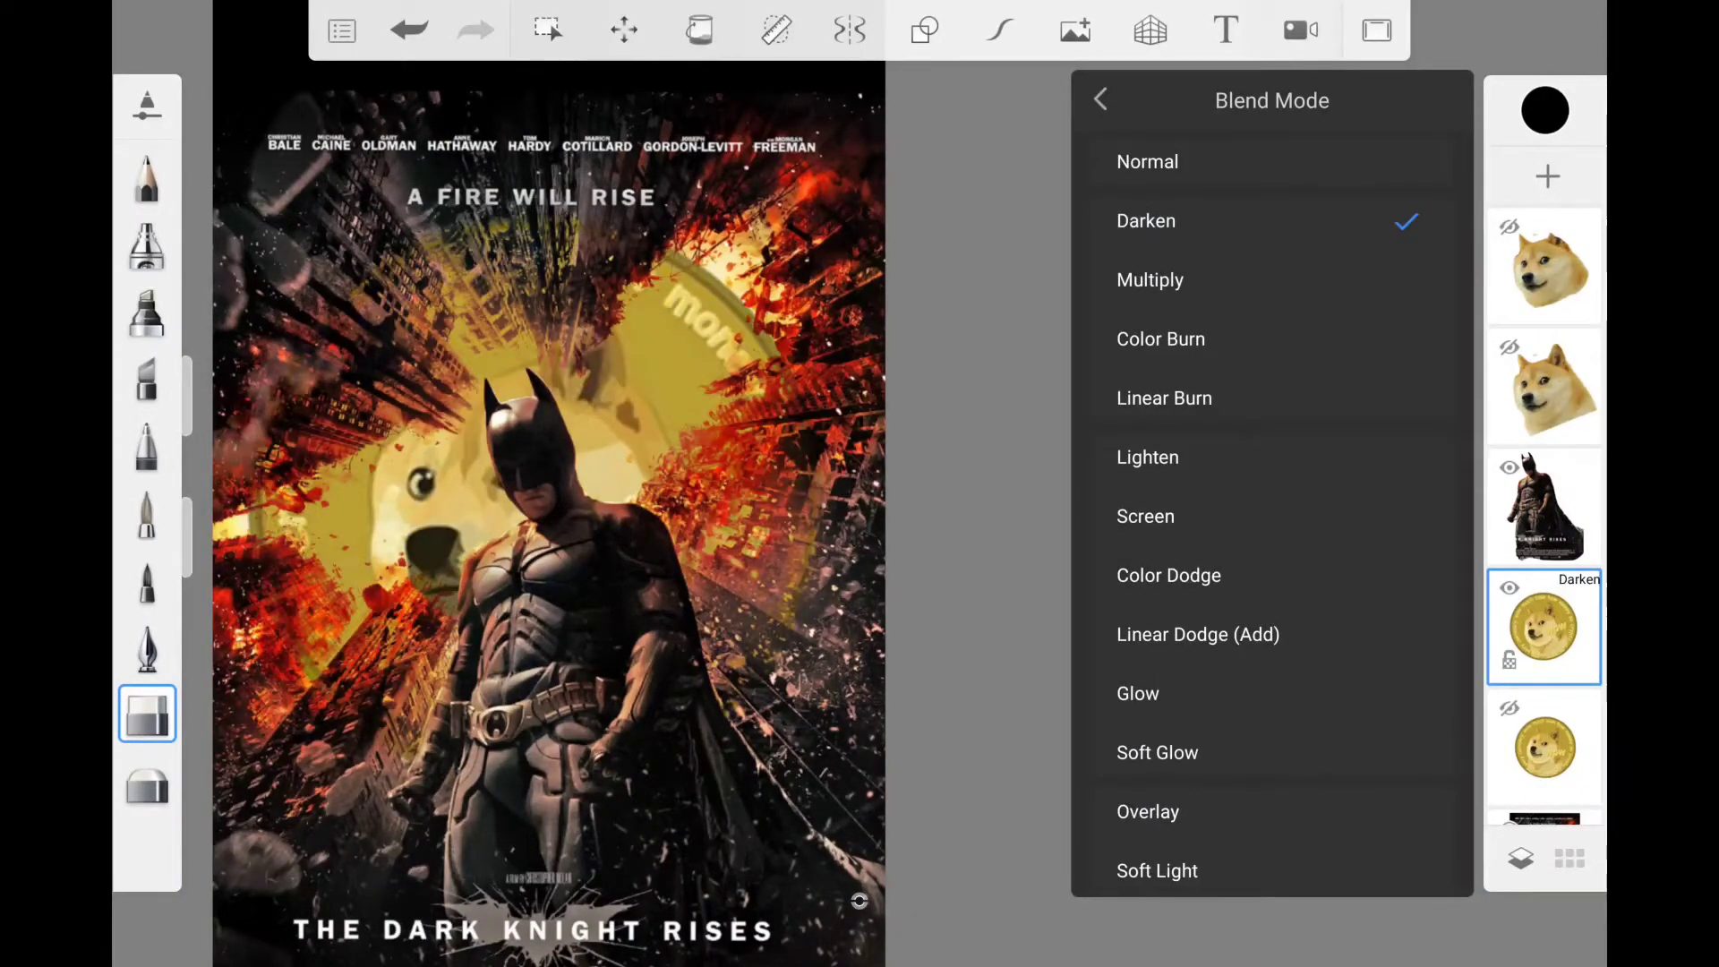
{"action": "left_click", "coordinate": [1163, 397]}
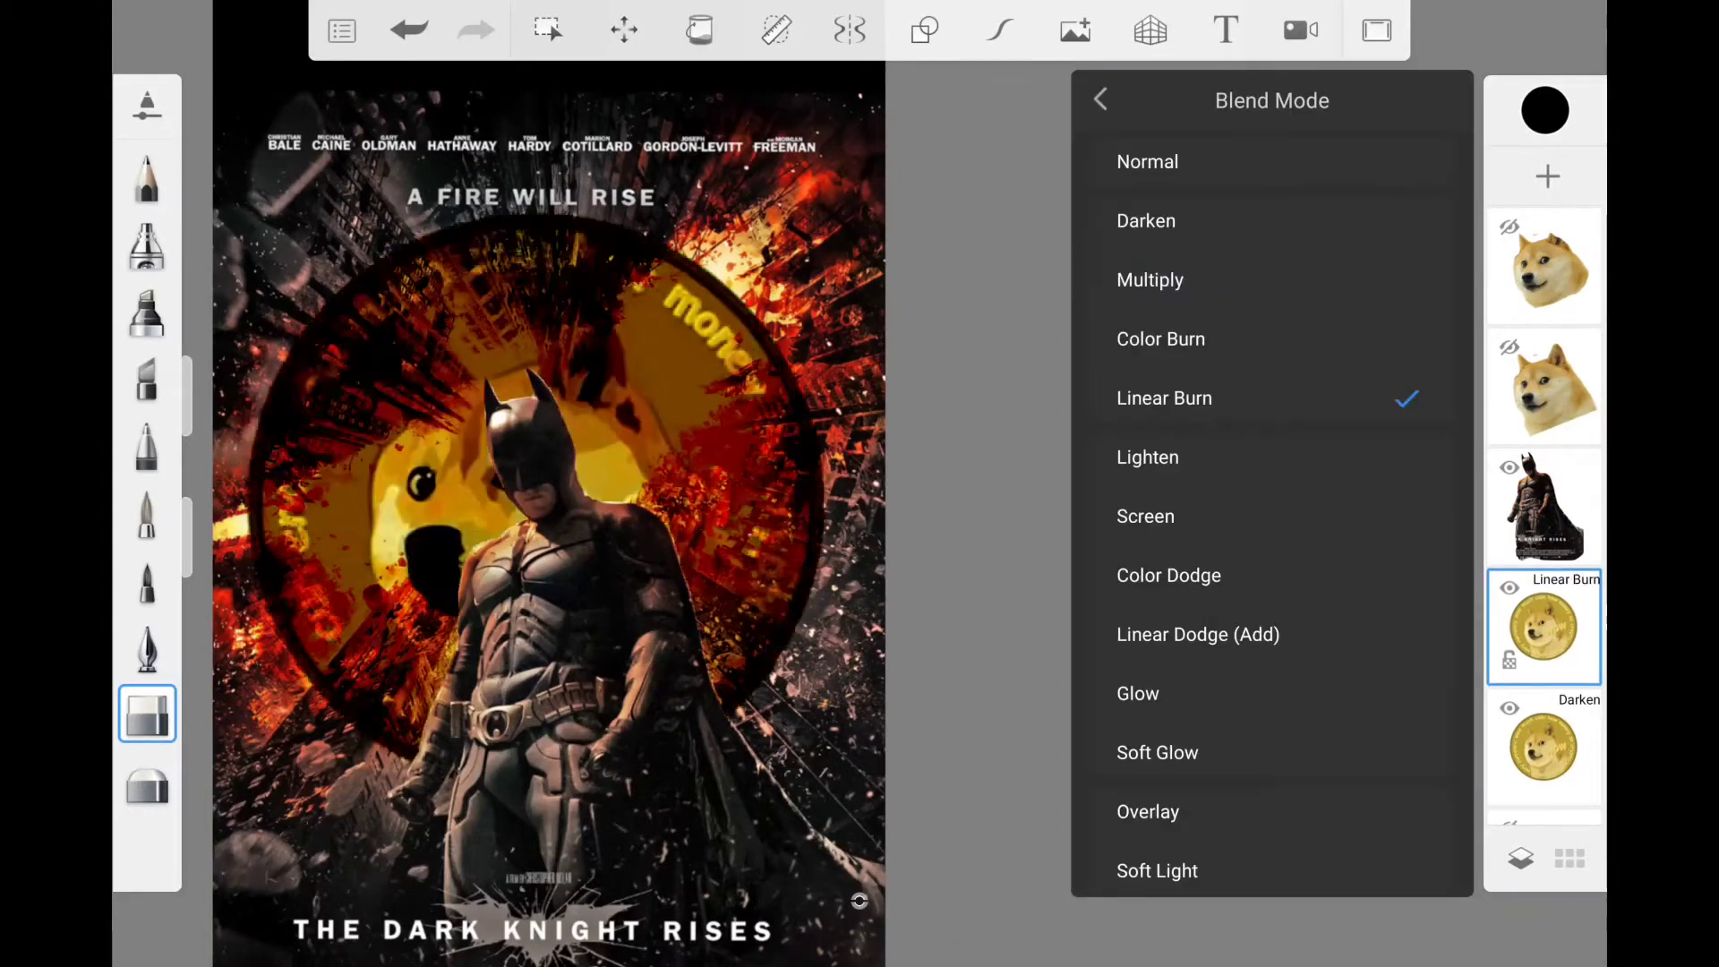
{"action": "left_click", "coordinate": [1146, 162]}
Hide the extra coin, fade and enlarge the Darken coin, and add a layer above Batman
{"action": "scroll", "coordinate": [1544, 537], "scroll_direction": "down", "scroll_amount": 2}
{"action": "left_click", "coordinate": [1543, 538]}
{"action": "left_click", "coordinate": [1509, 620]}
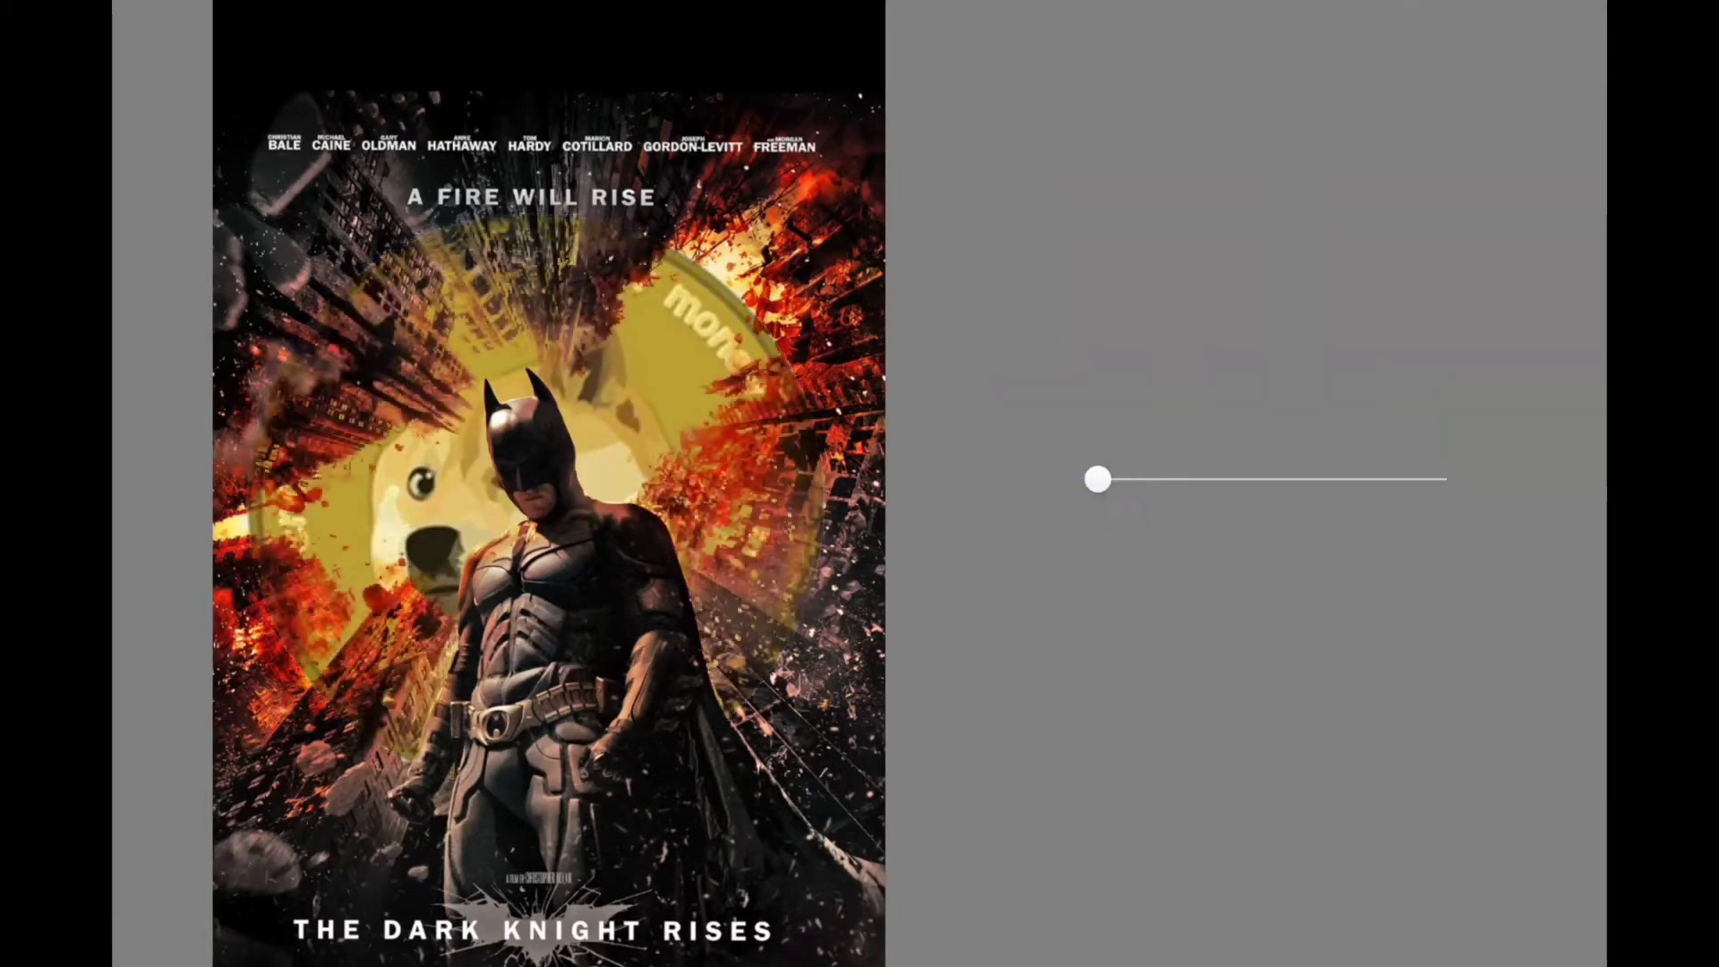
{"action": "left_click_drag", "start_coordinate": [1093, 475], "coordinate": [1139, 475]}
{"action": "left_click", "coordinate": [1544, 538]}
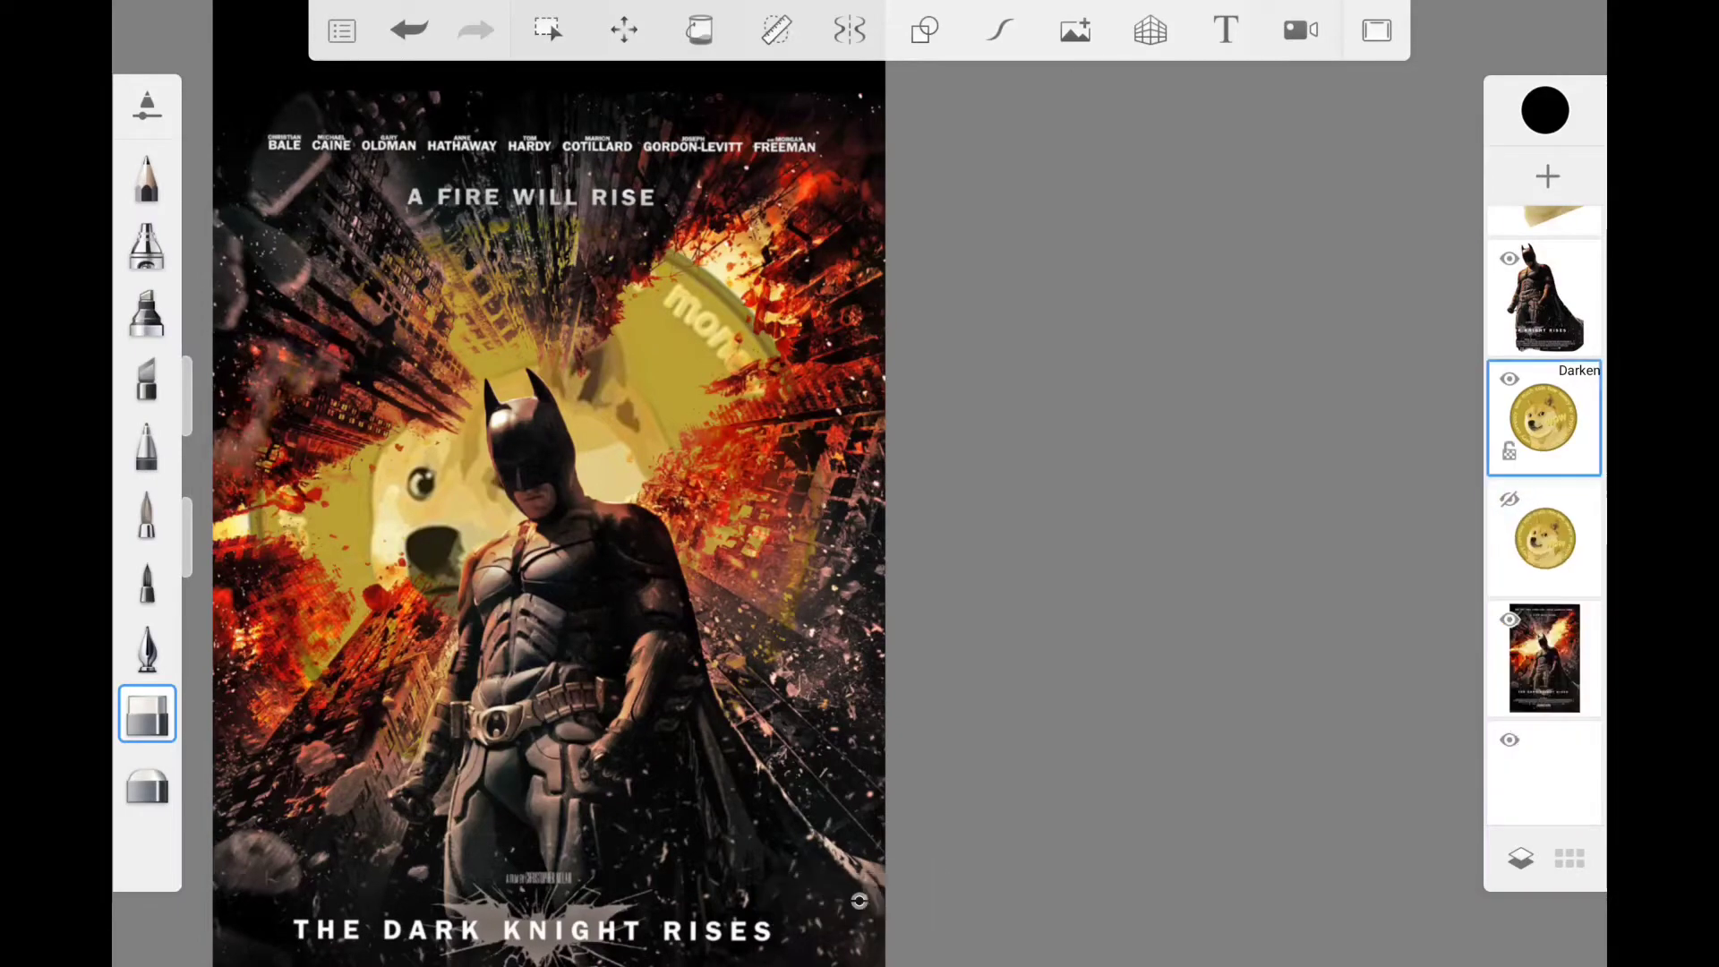
{"action": "left_click", "coordinate": [624, 30]}
{"action": "left_click", "coordinate": [885, 39]}
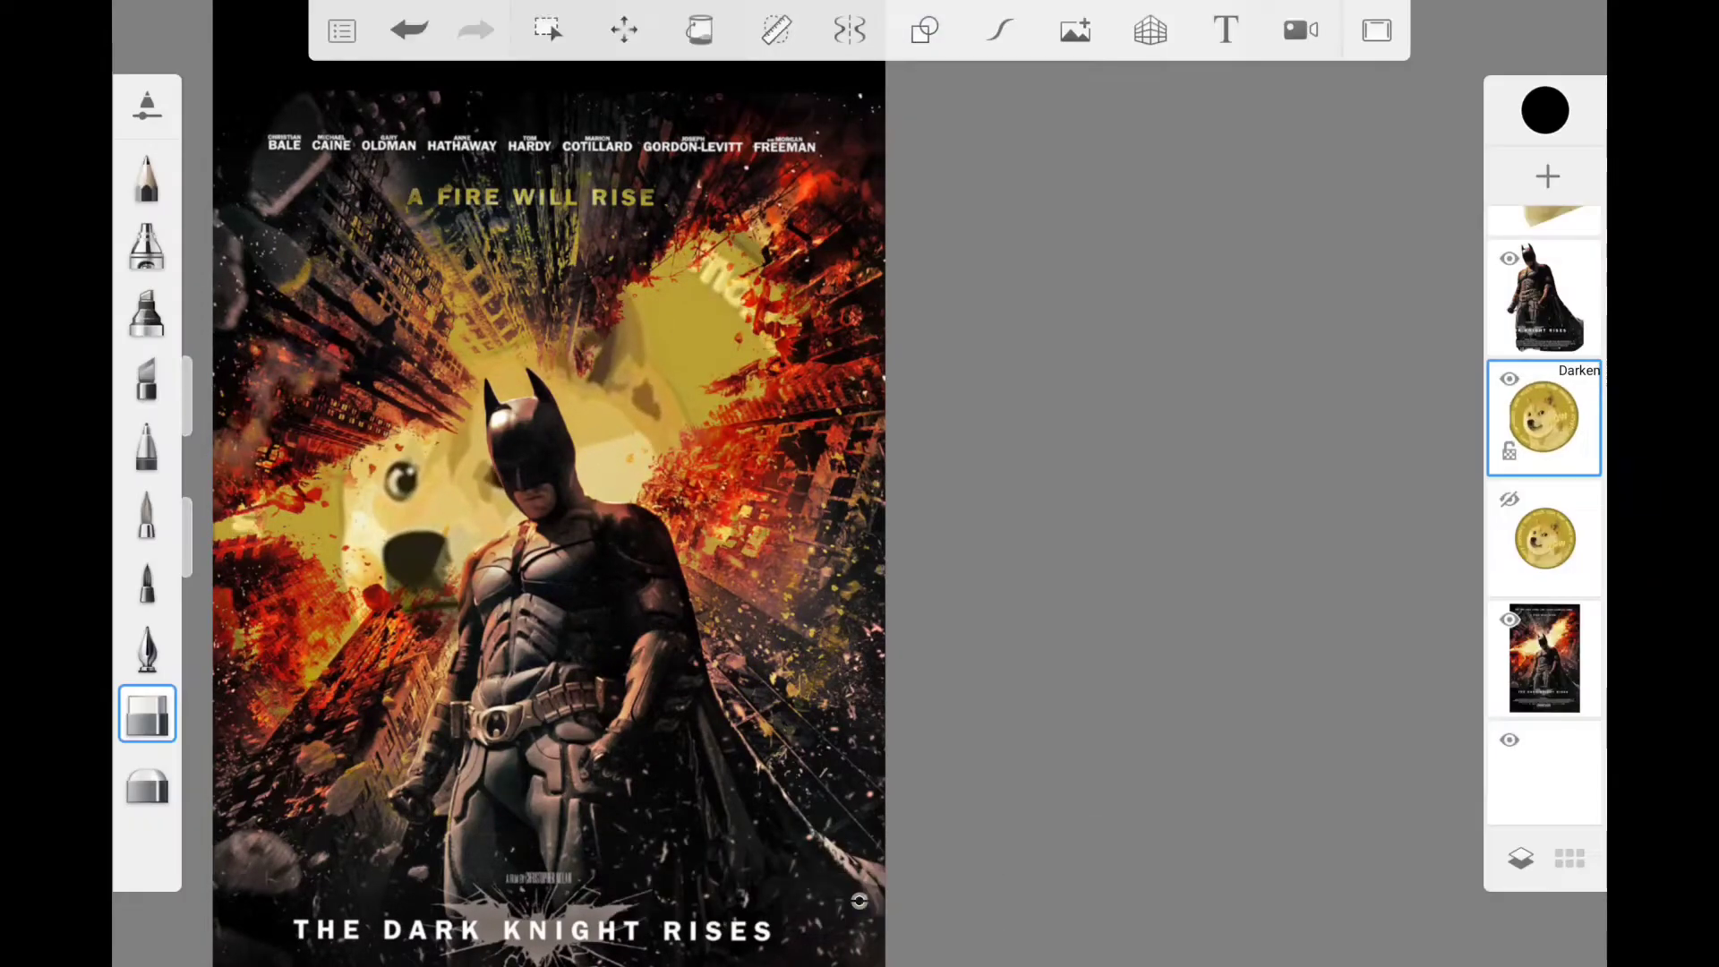
{"action": "scroll", "coordinate": [548, 484], "scroll_direction": "up", "scroll_amount": 5}
{"action": "left_click", "coordinate": [1547, 175]}
Letter DOGE in gold with the pen, strike A FIRE in red, and show the Doge head
{"action": "left_click", "coordinate": [1544, 110]}
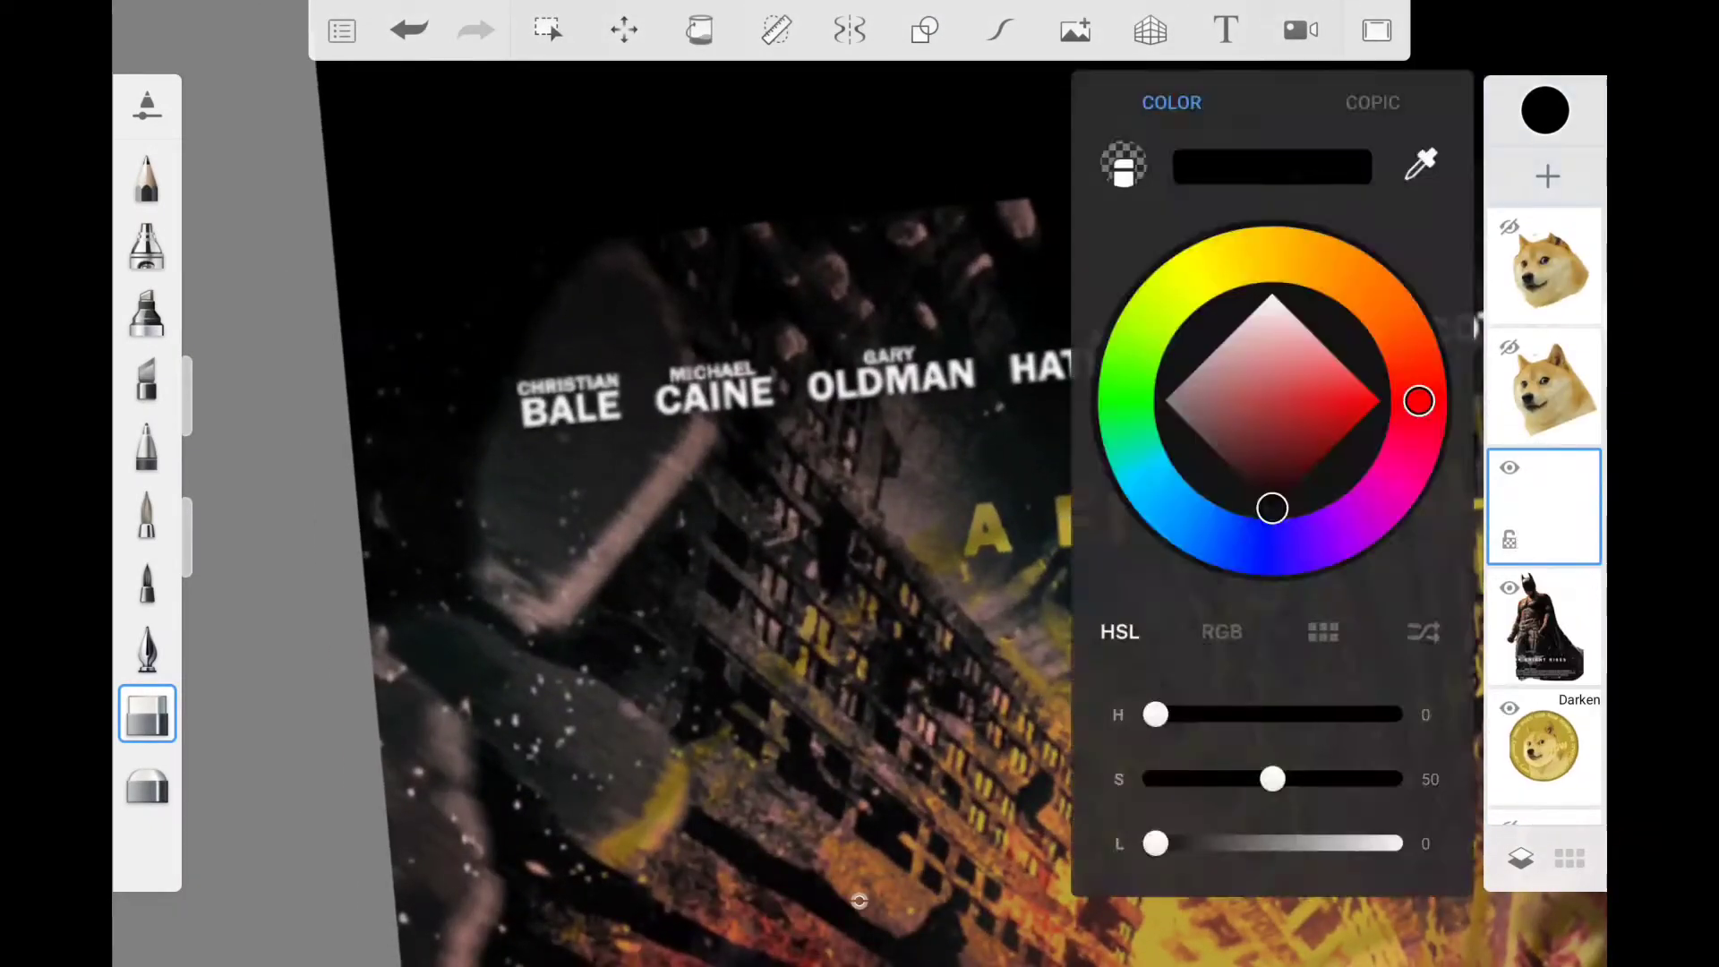
{"action": "left_click", "coordinate": [146, 646]}
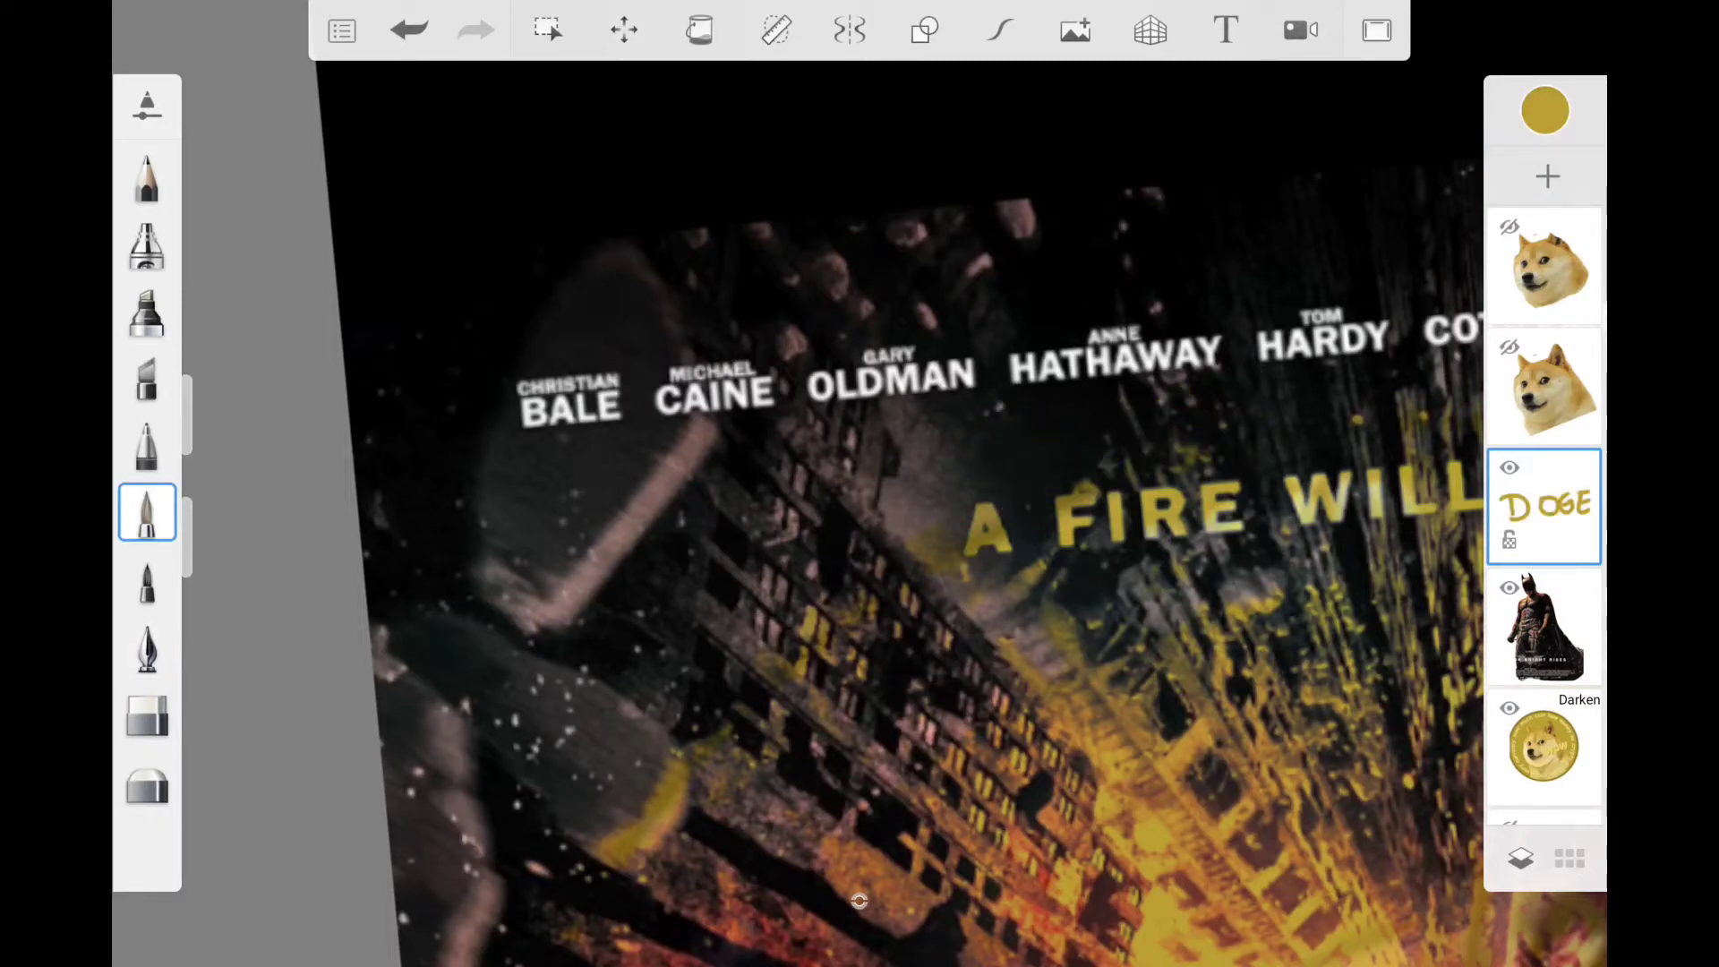
{"action": "left_click", "coordinate": [1545, 110]}
{"action": "left_click", "coordinate": [1415, 399]}
{"action": "left_click_drag", "start_coordinate": [935, 542], "coordinate": [1317, 492]}
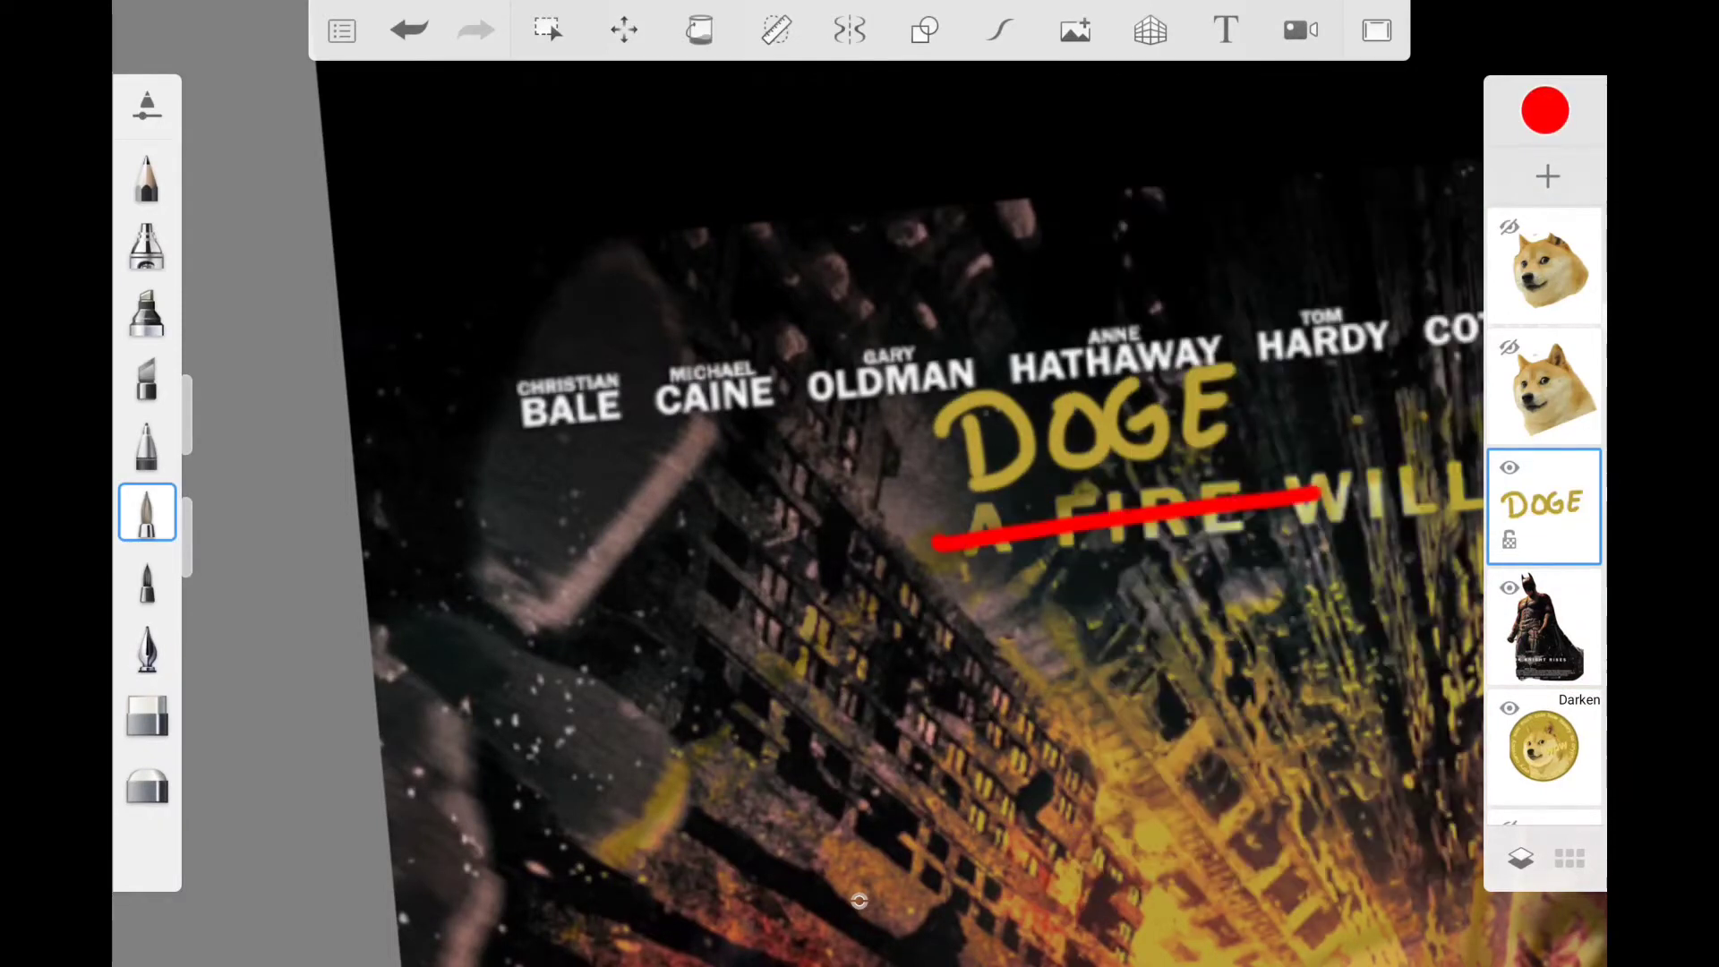
{"action": "scroll", "coordinate": [895, 501], "scroll_direction": "down", "scroll_amount": 5}
{"action": "left_click", "coordinate": [1509, 227]}
Lower the background Dogecoin layer's saturation with HSL Adjustment to a muted olive tone
{"action": "scroll", "coordinate": [1074, 501], "scroll_direction": "up", "scroll_amount": 3}
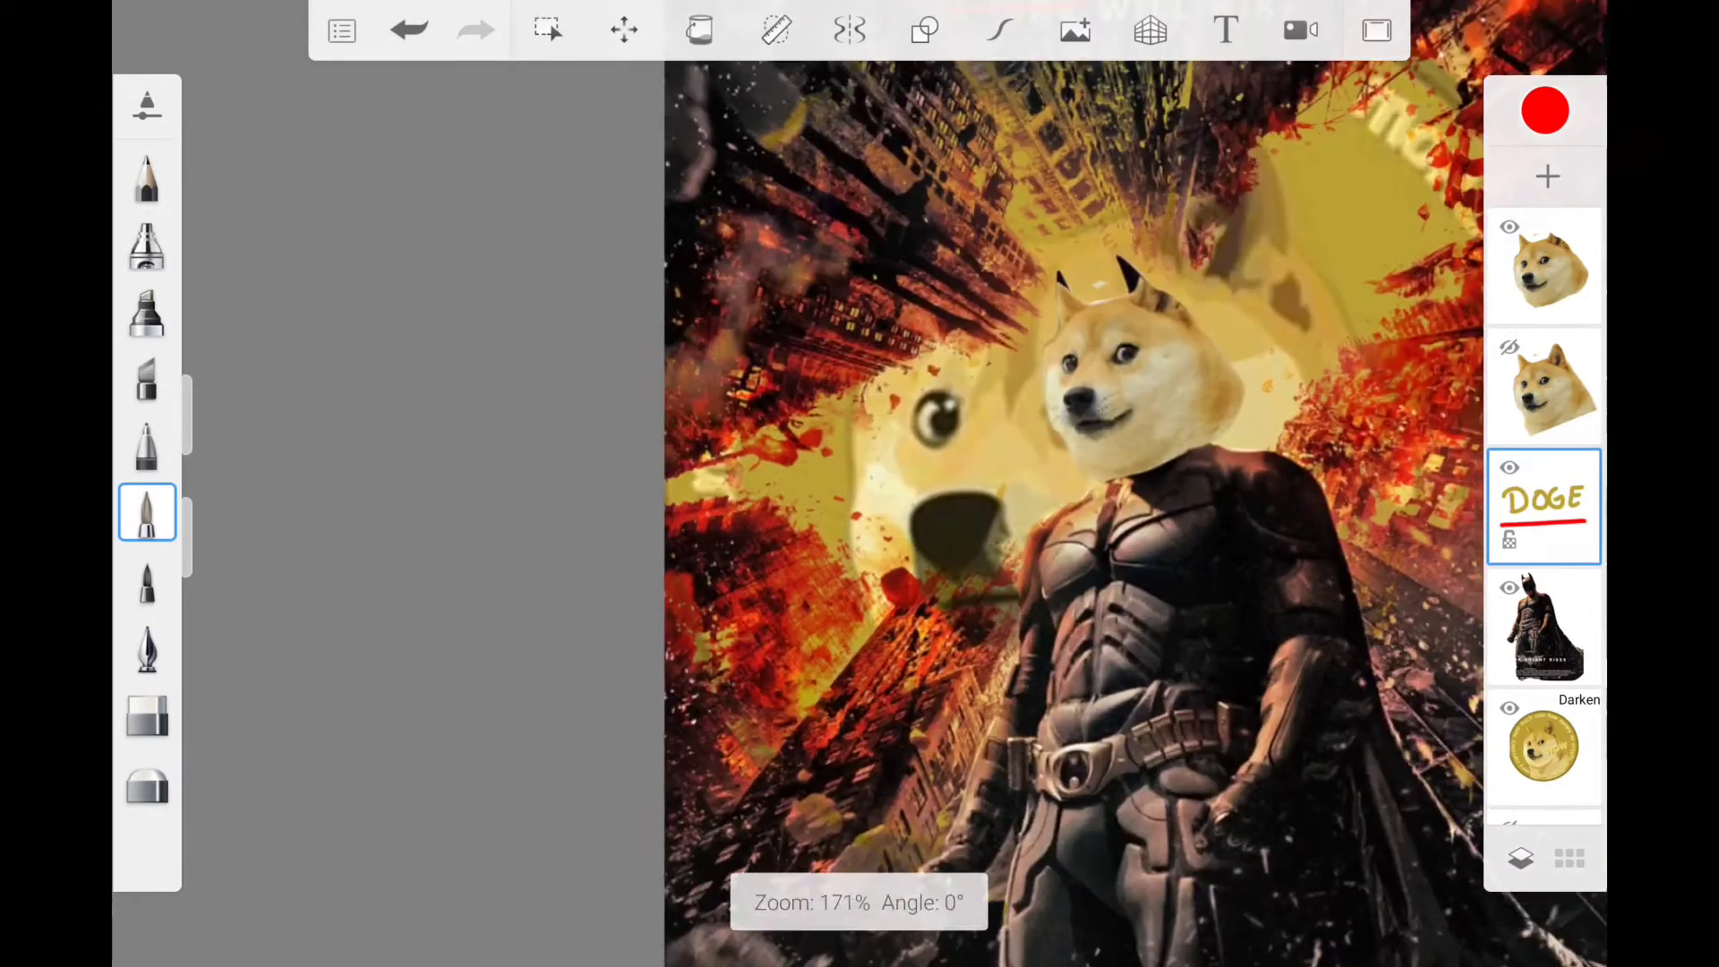
{"action": "left_click", "coordinate": [1544, 747]}
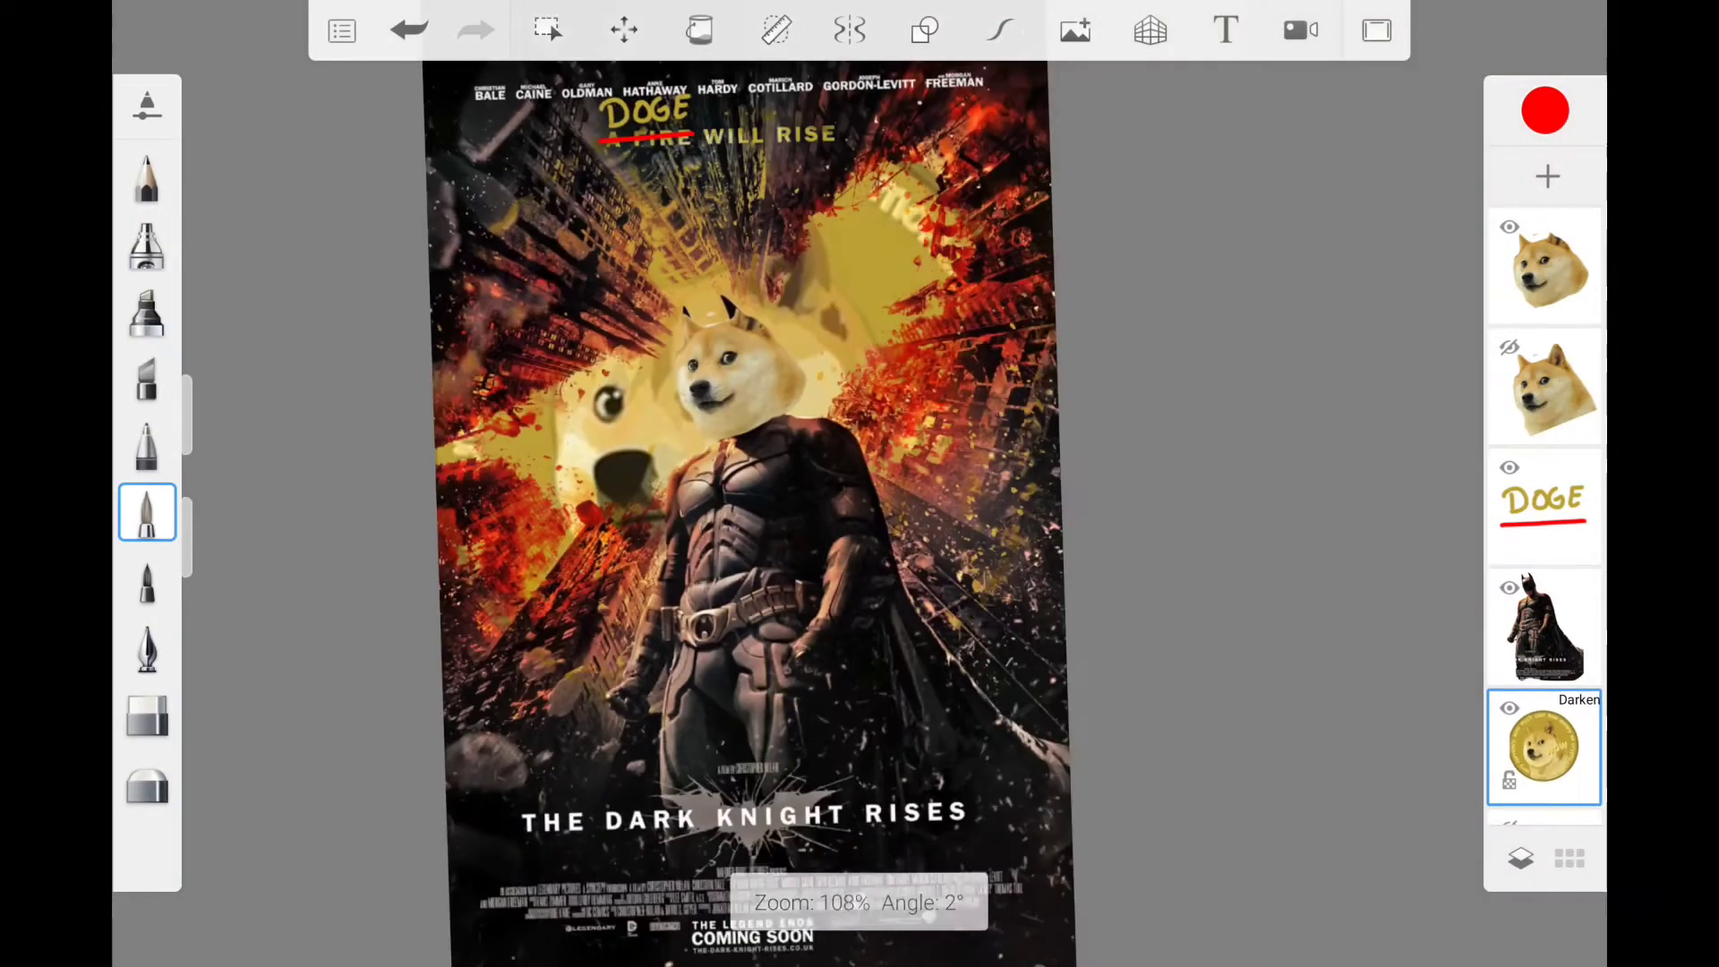
{"action": "left_click", "coordinate": [1544, 748]}
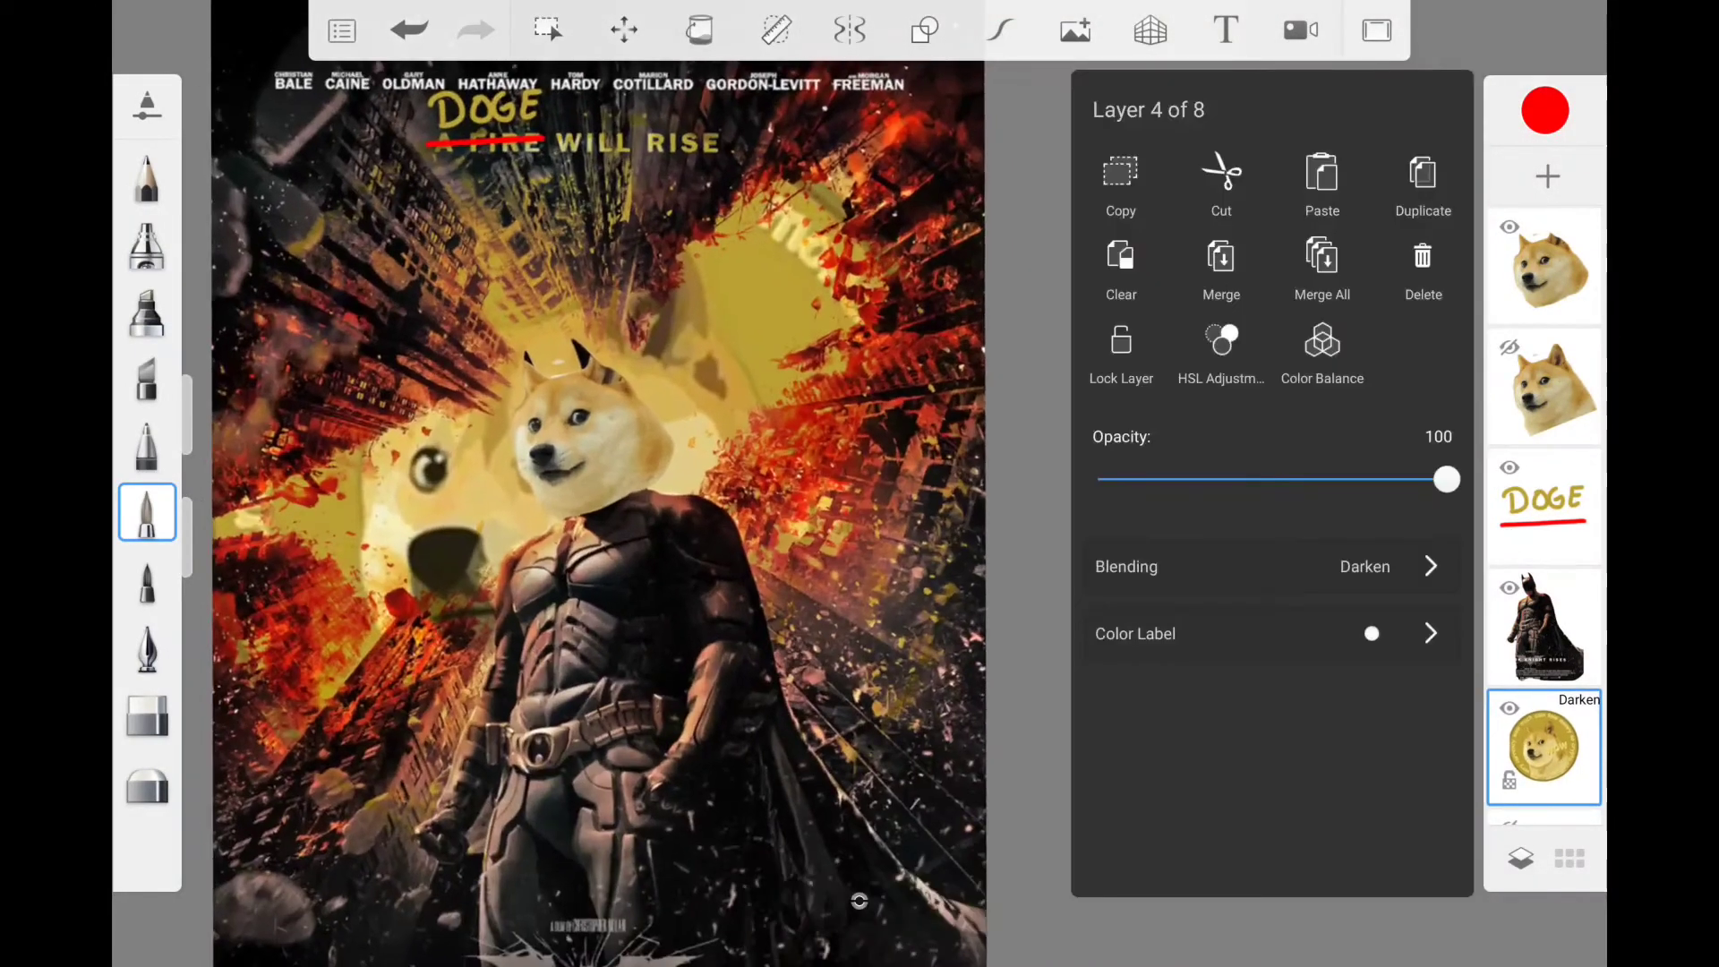
{"action": "left_click", "coordinate": [1220, 337]}
{"action": "left_click_drag", "start_coordinate": [859, 844], "coordinate": [717, 844]}
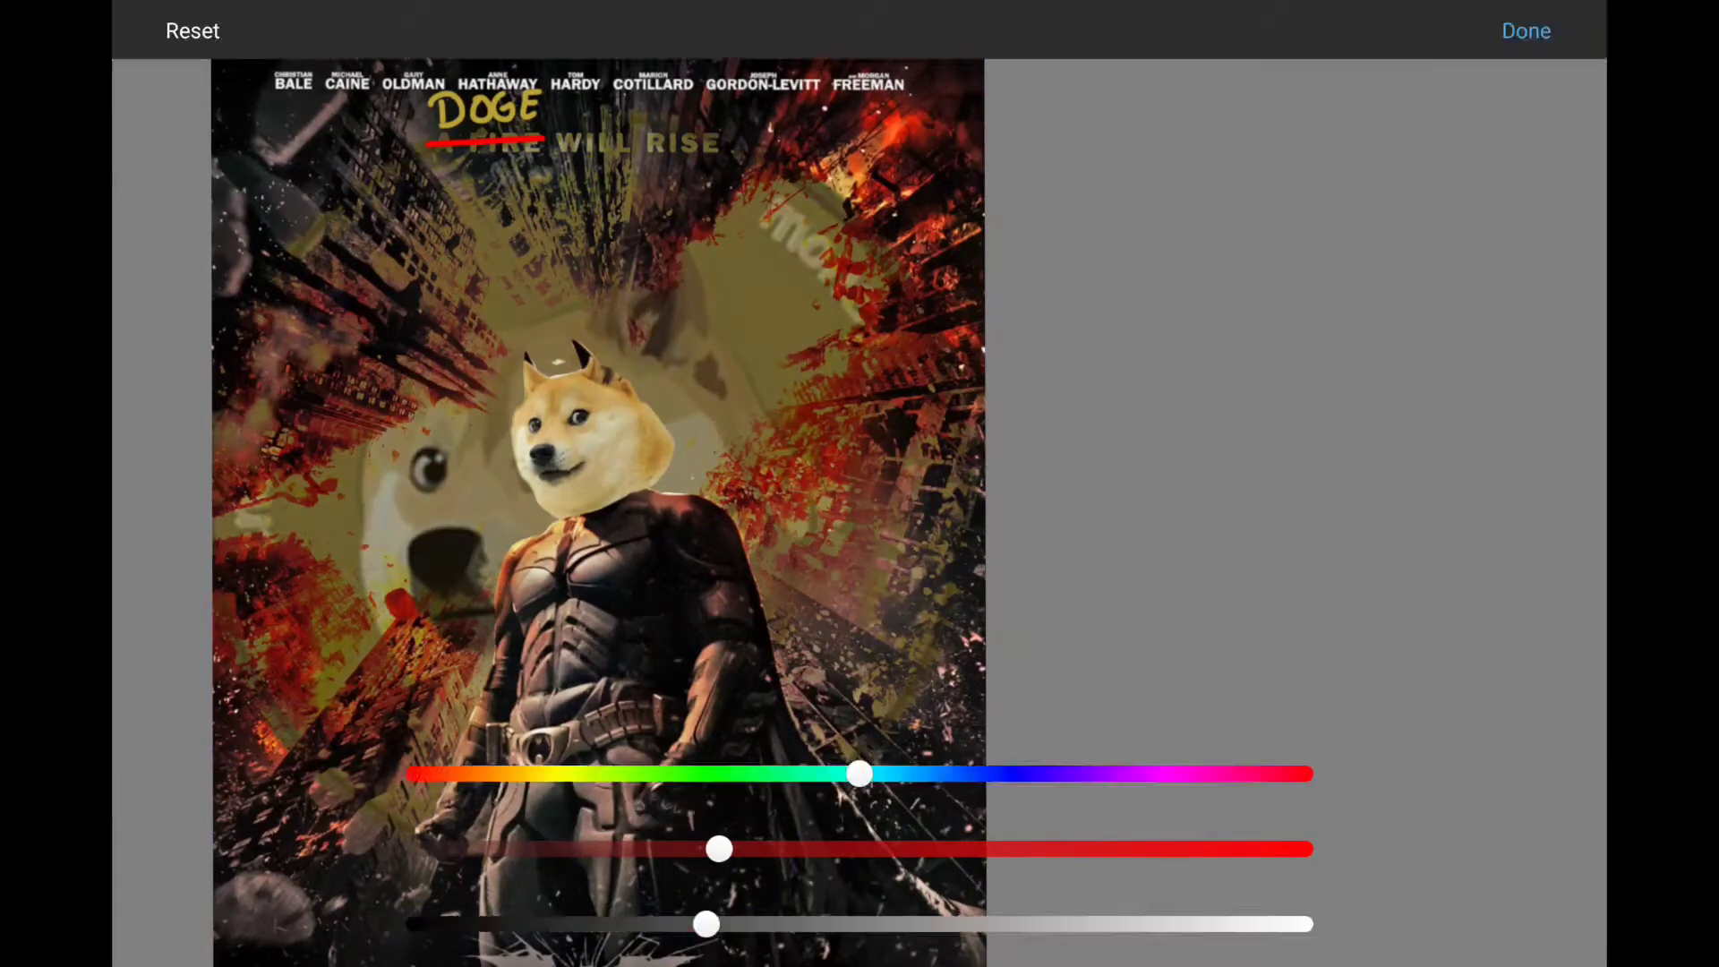
{"action": "left_click", "coordinate": [1523, 27]}
Select the doge head layer, hide and reshow it, and pick the eraser
{"action": "scroll", "coordinate": [1074, 502], "scroll_direction": "up", "scroll_amount": 3}
{"action": "left_click", "coordinate": [1543, 266]}
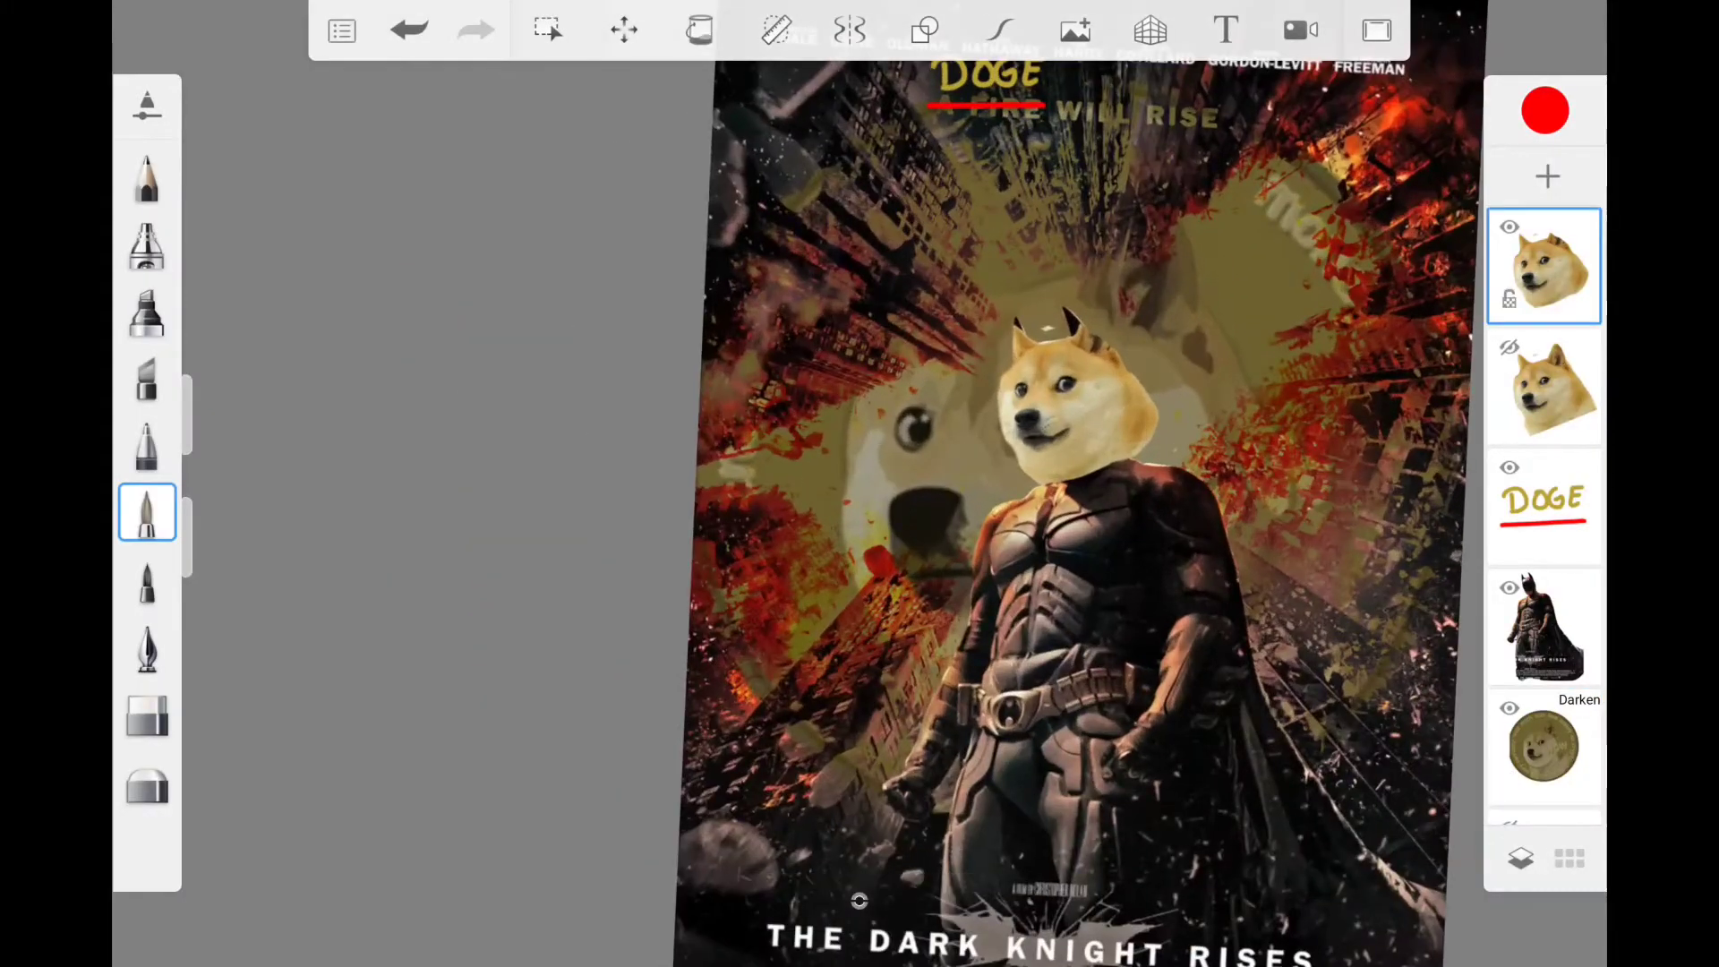
{"action": "scroll", "coordinate": [1075, 501], "scroll_direction": "up", "scroll_amount": 2}
{"action": "left_click", "coordinate": [1509, 227]}
{"action": "left_click", "coordinate": [1509, 226]}
{"action": "left_click", "coordinate": [147, 714]}
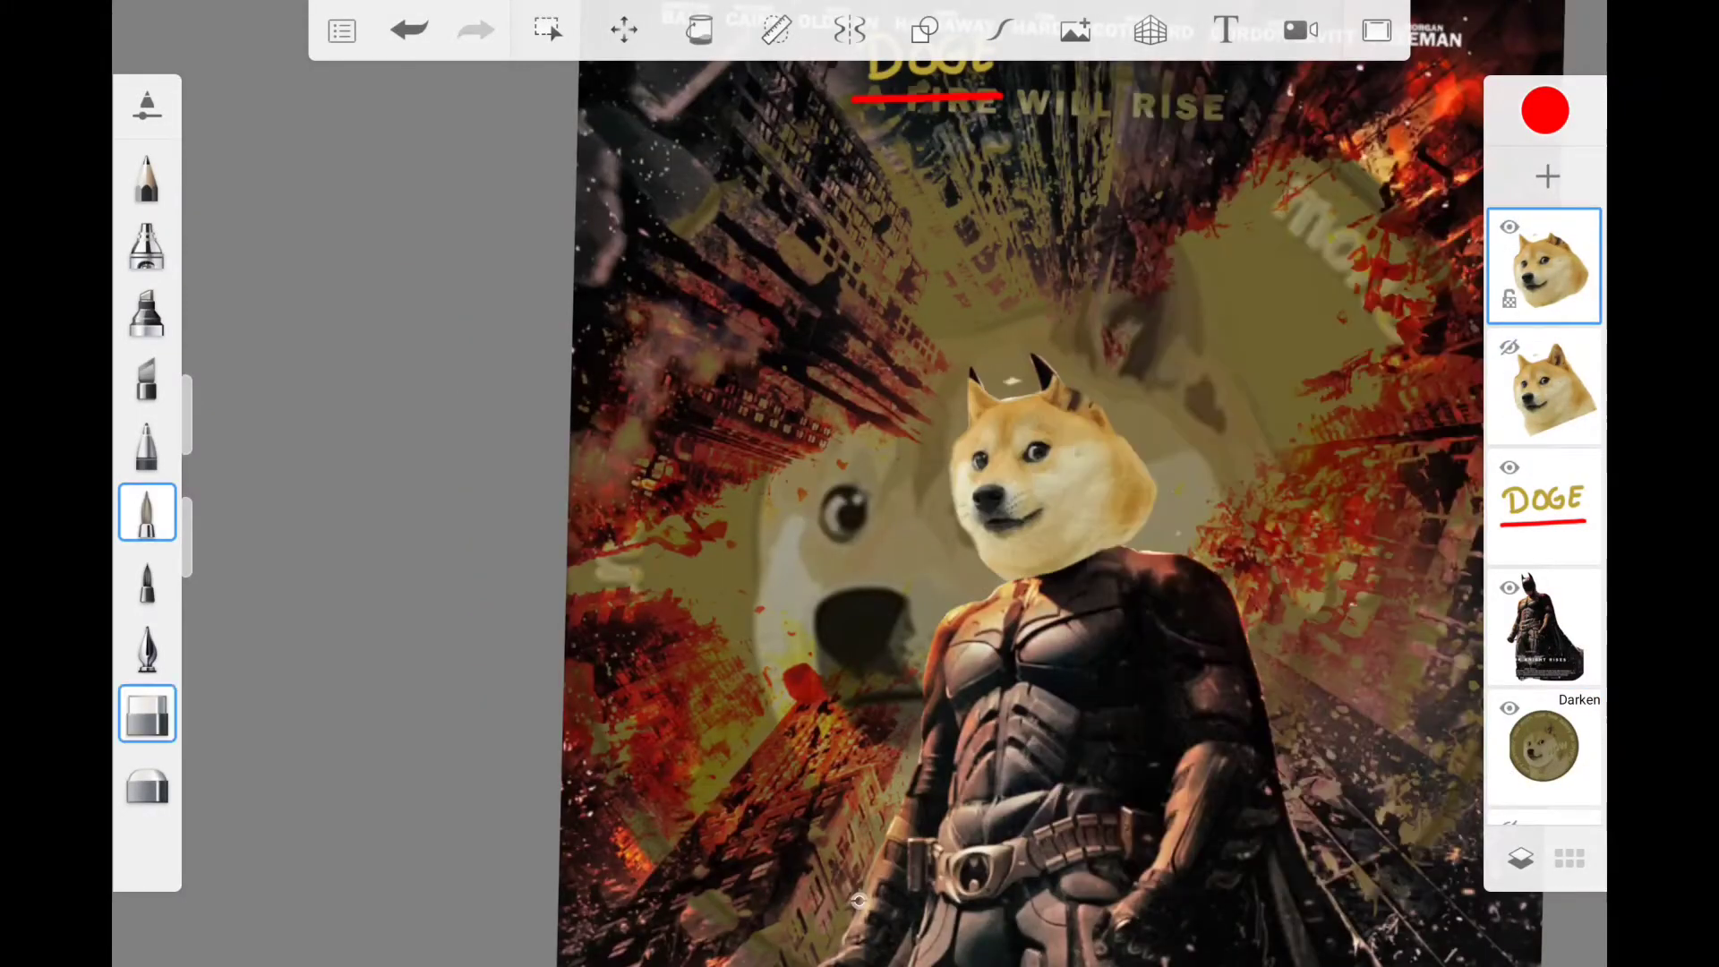
Try Color Burn and HSL brightness, hue and saturation changes on the doge head, then cancel
{"action": "left_click", "coordinate": [1543, 266]}
{"action": "left_click", "coordinate": [1427, 564]}
{"action": "left_click", "coordinate": [1167, 338]}
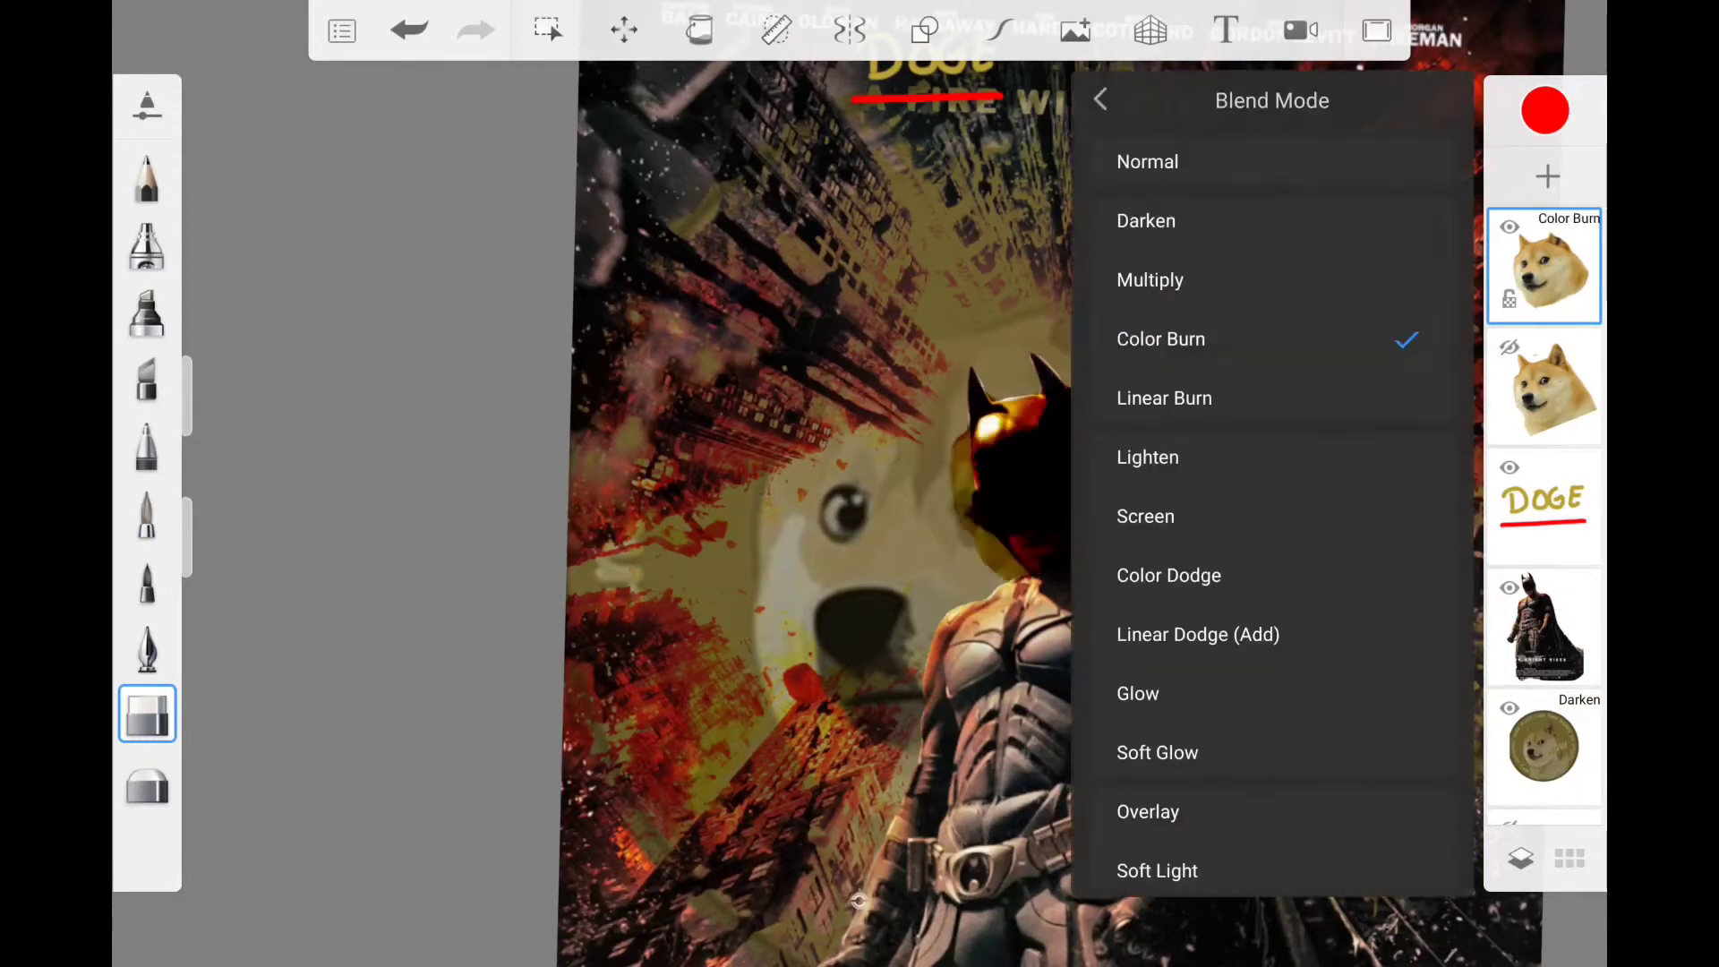
{"action": "left_click", "coordinate": [1101, 100]}
{"action": "left_click", "coordinate": [1220, 346]}
{"action": "left_click_drag", "start_coordinate": [774, 924], "coordinate": [833, 924]}
{"action": "mouse_move", "coordinate": [860, 773]}
{"action": "left_mouse_down"}
{"action": "mouse_move", "coordinate": [479, 773]}
{"action": "mouse_move", "coordinate": [1305, 773]}
{"action": "left_mouse_up"}
{"action": "left_click_drag", "start_coordinate": [860, 849], "coordinate": [600, 849]}
{"action": "left_click", "coordinate": [192, 31]}
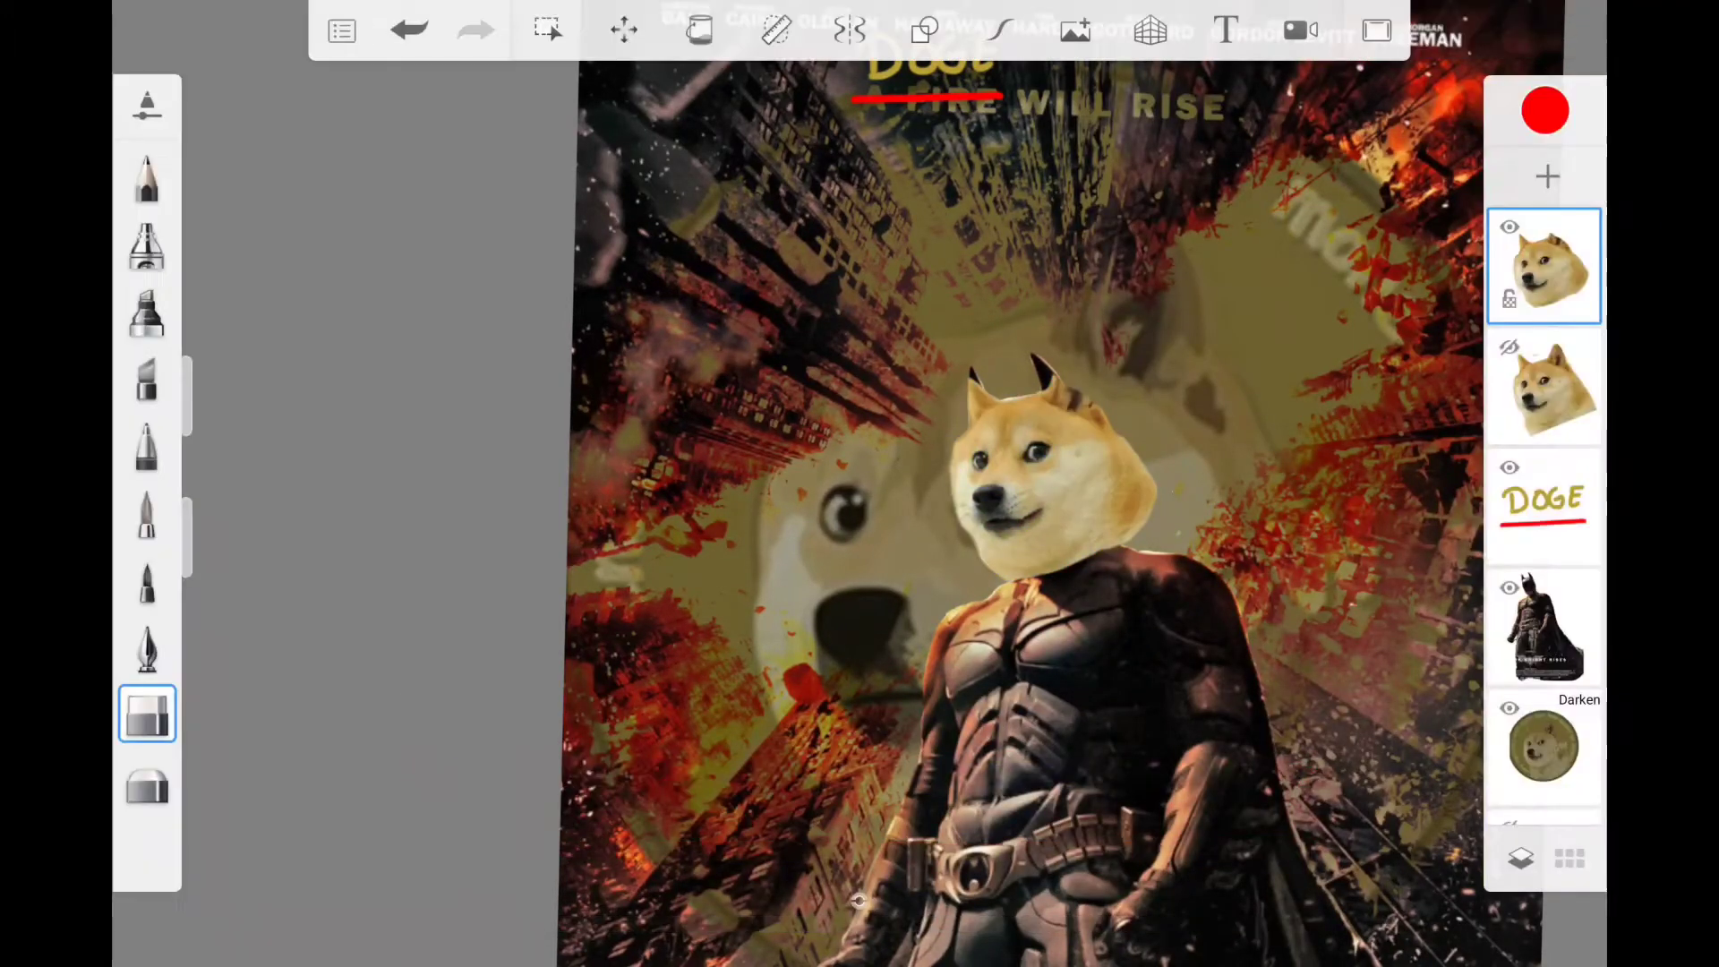
{"action": "scroll", "coordinate": [1164, 537], "scroll_direction": "down", "scroll_amount": 2}
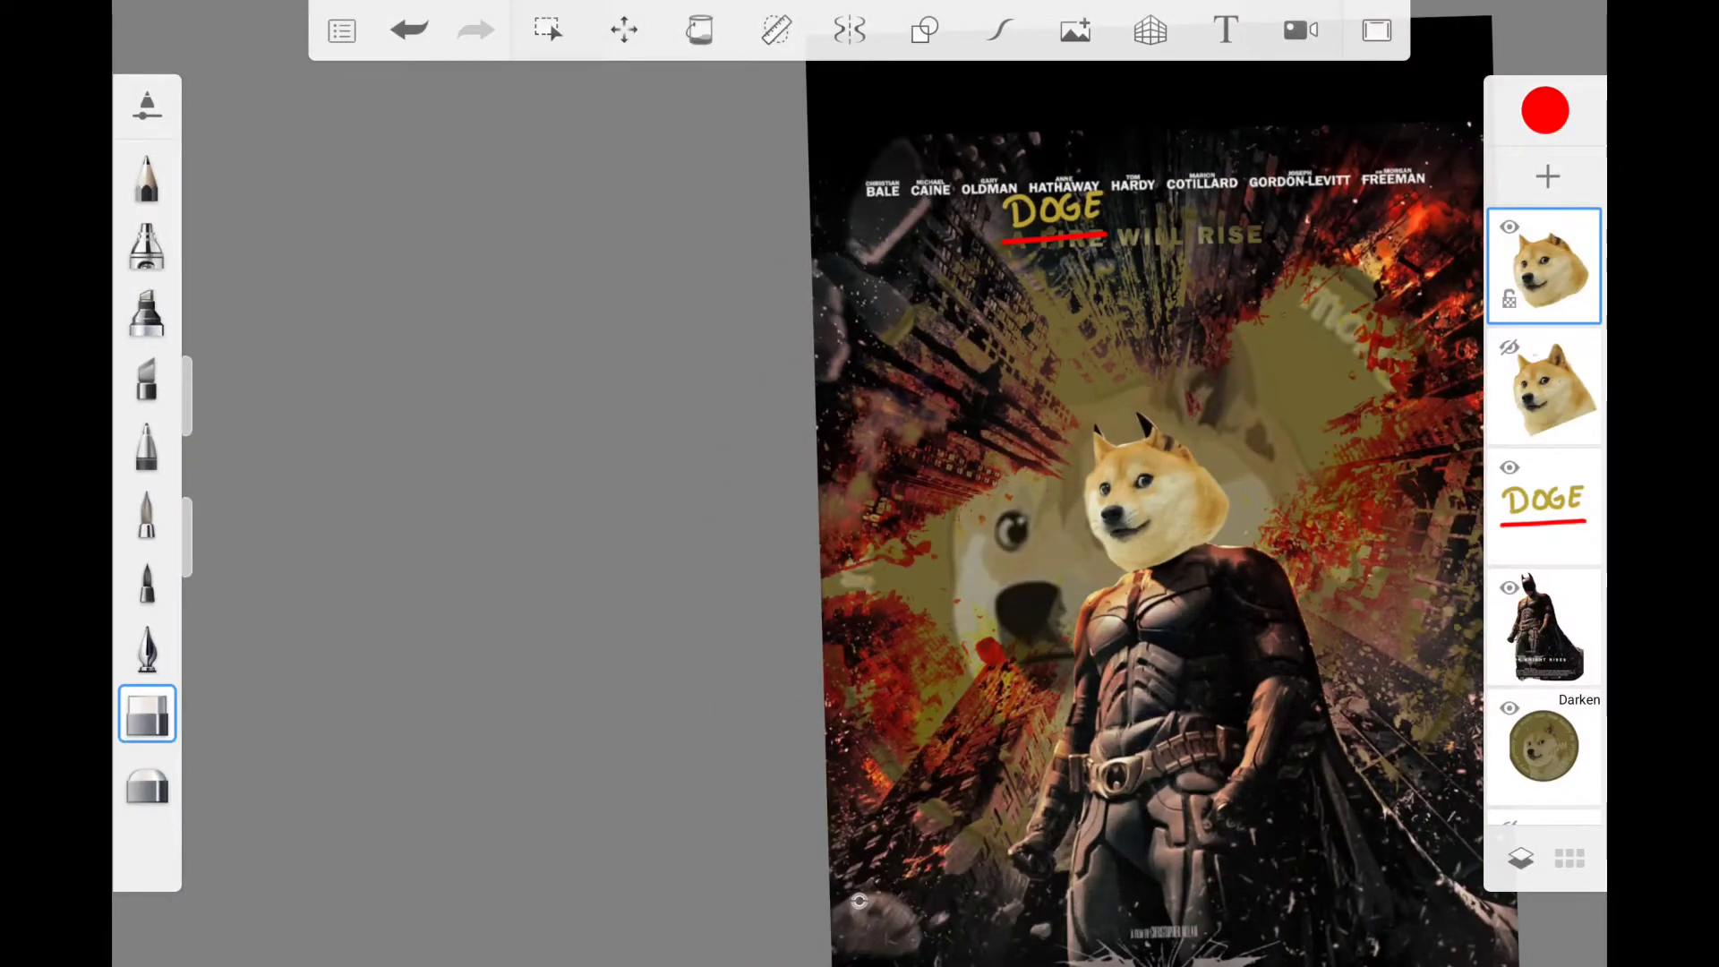
Add a new empty layer and airbrush orange into the doge's left ear
{"action": "scroll", "coordinate": [1150, 412], "scroll_direction": "up", "scroll_amount": 3}
{"action": "scroll", "coordinate": [1150, 412], "scroll_direction": "up", "scroll_amount": 3}
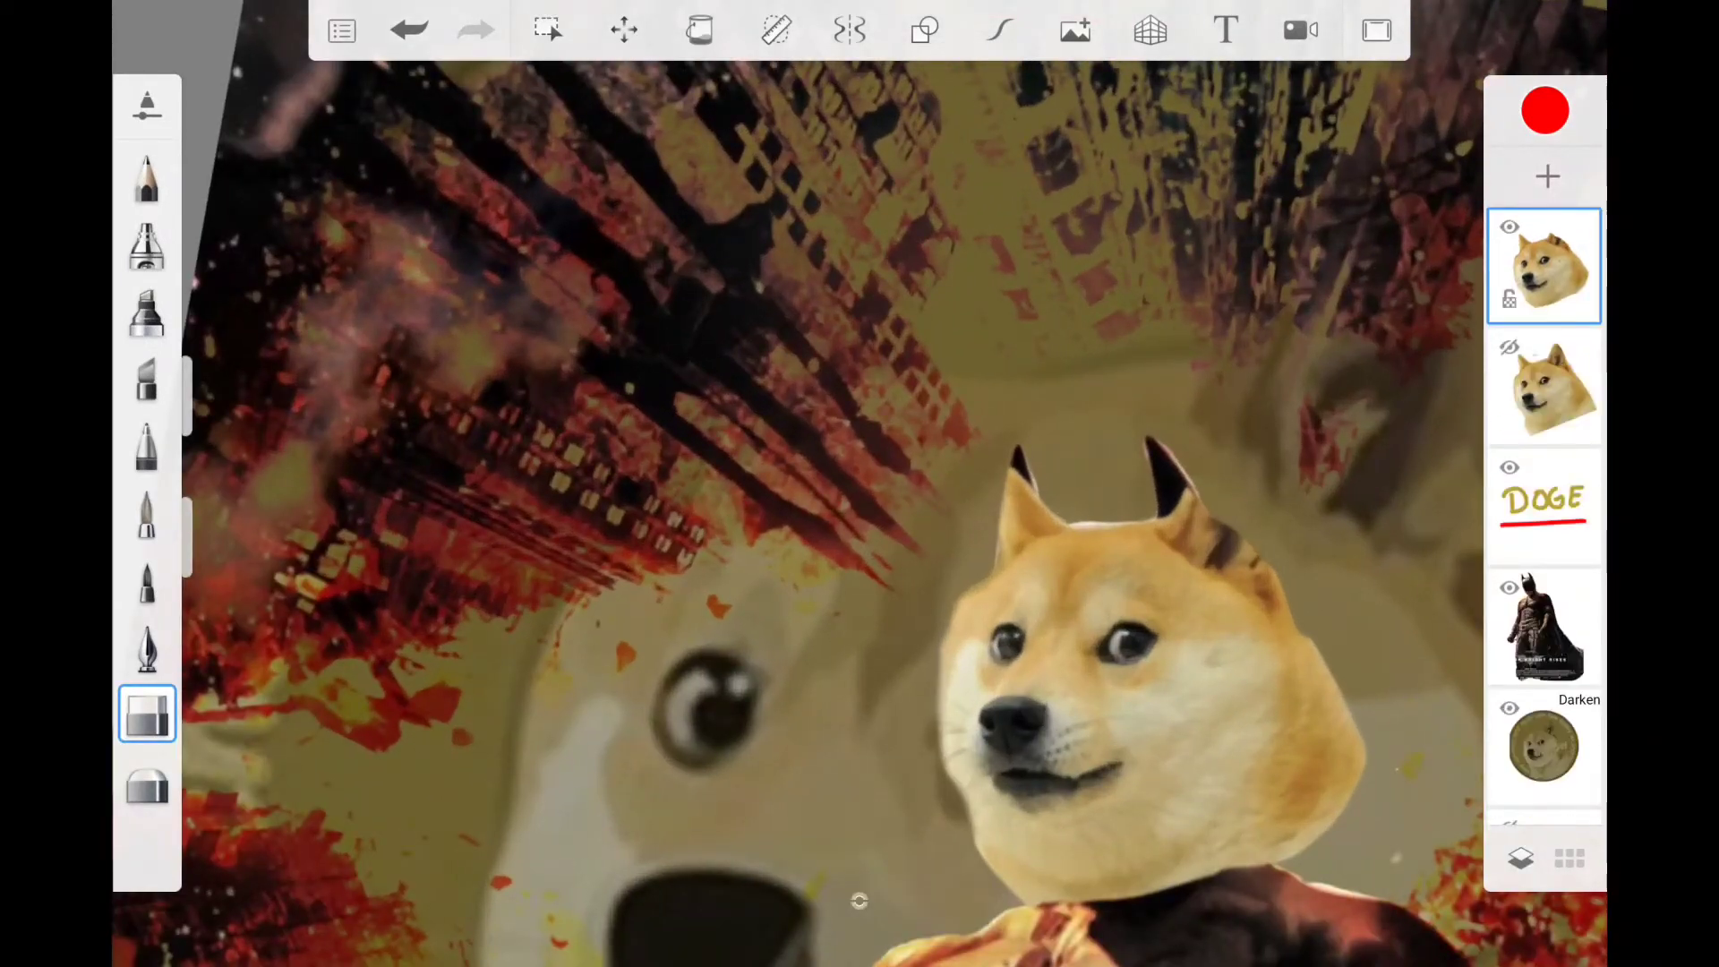
{"action": "left_click", "coordinate": [1548, 176]}
{"action": "scroll", "coordinate": [985, 538], "scroll_direction": "up", "scroll_amount": 2}
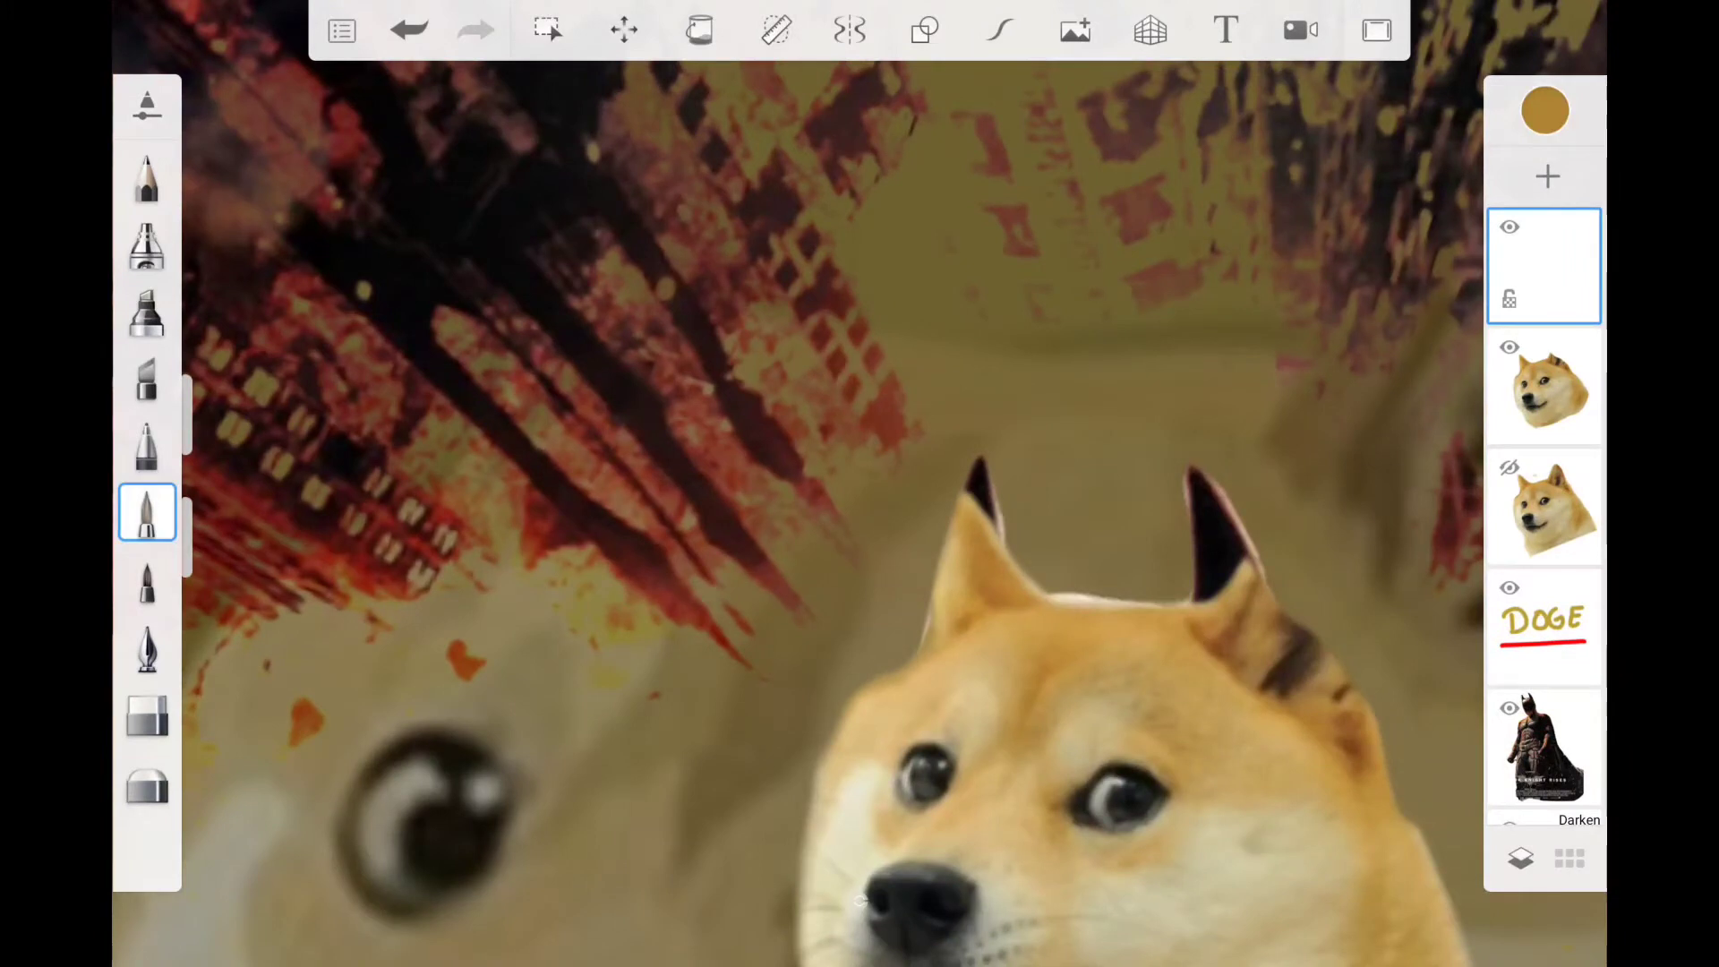
{"action": "scroll", "coordinate": [1029, 537], "scroll_direction": "up", "scroll_amount": 3}
{"action": "left_click", "coordinate": [147, 244]}
{"action": "left_click_drag", "start_coordinate": [1030, 590], "coordinate": [1047, 429]}
Sample the orange fur colour and airbrush it over the right ear, rotating and zooming the view
{"action": "left_click", "coordinate": [1546, 111]}
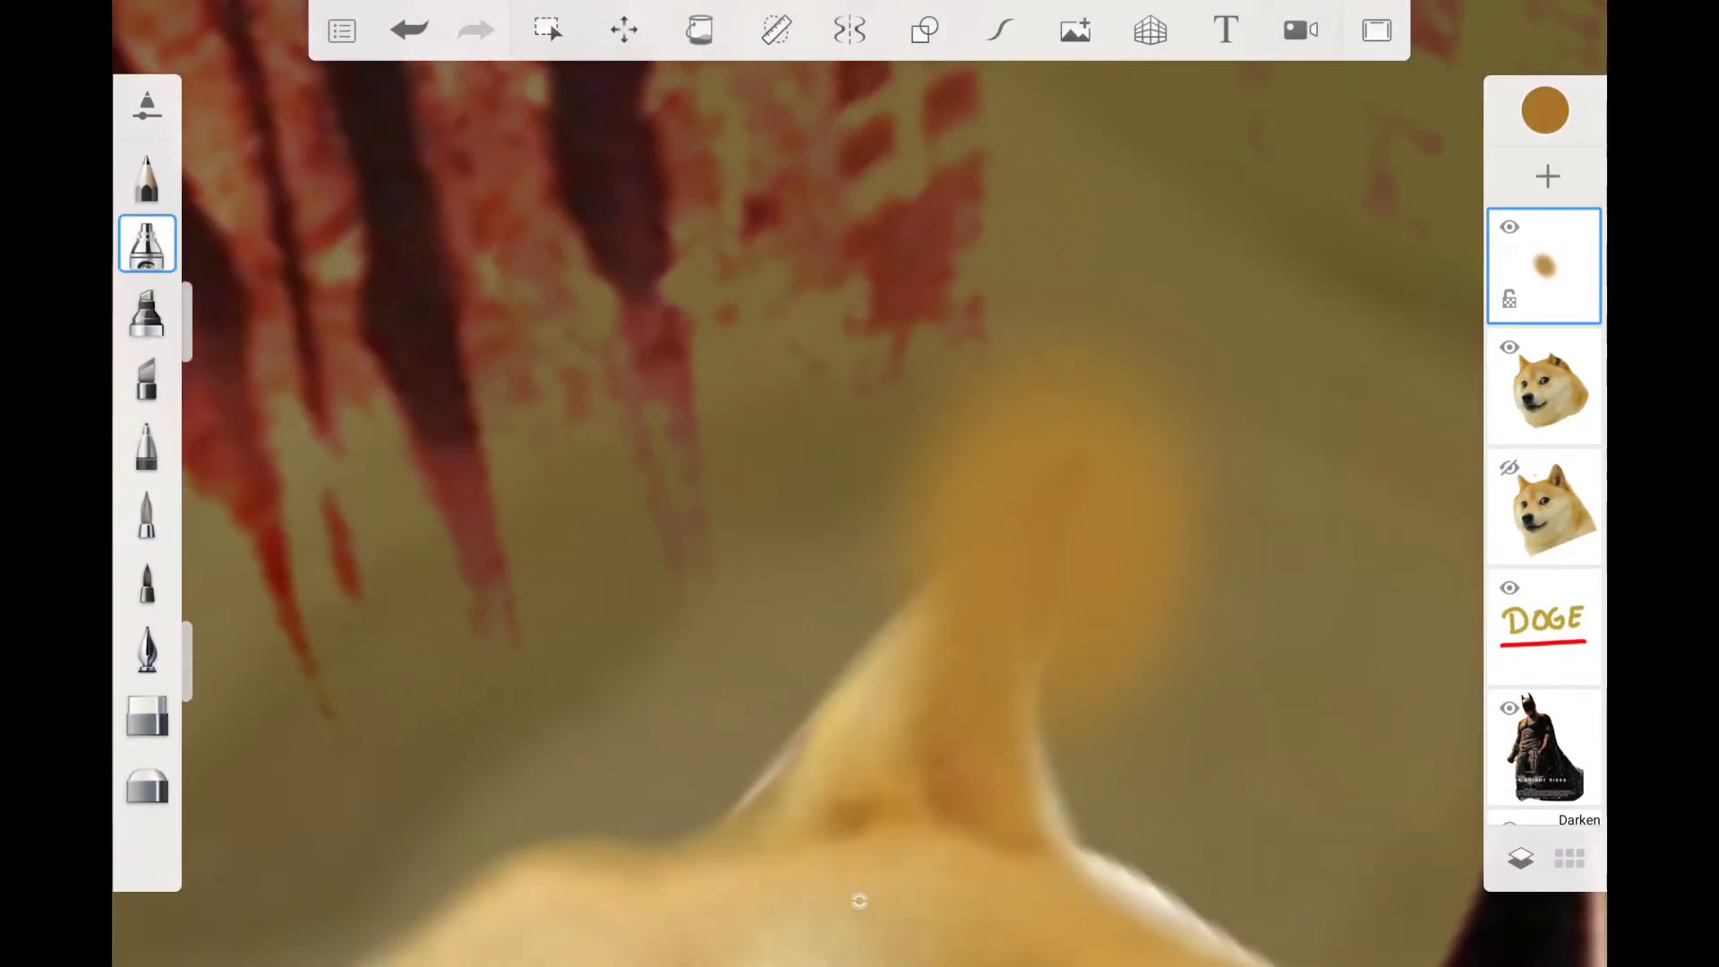
{"action": "left_click", "coordinate": [146, 713]}
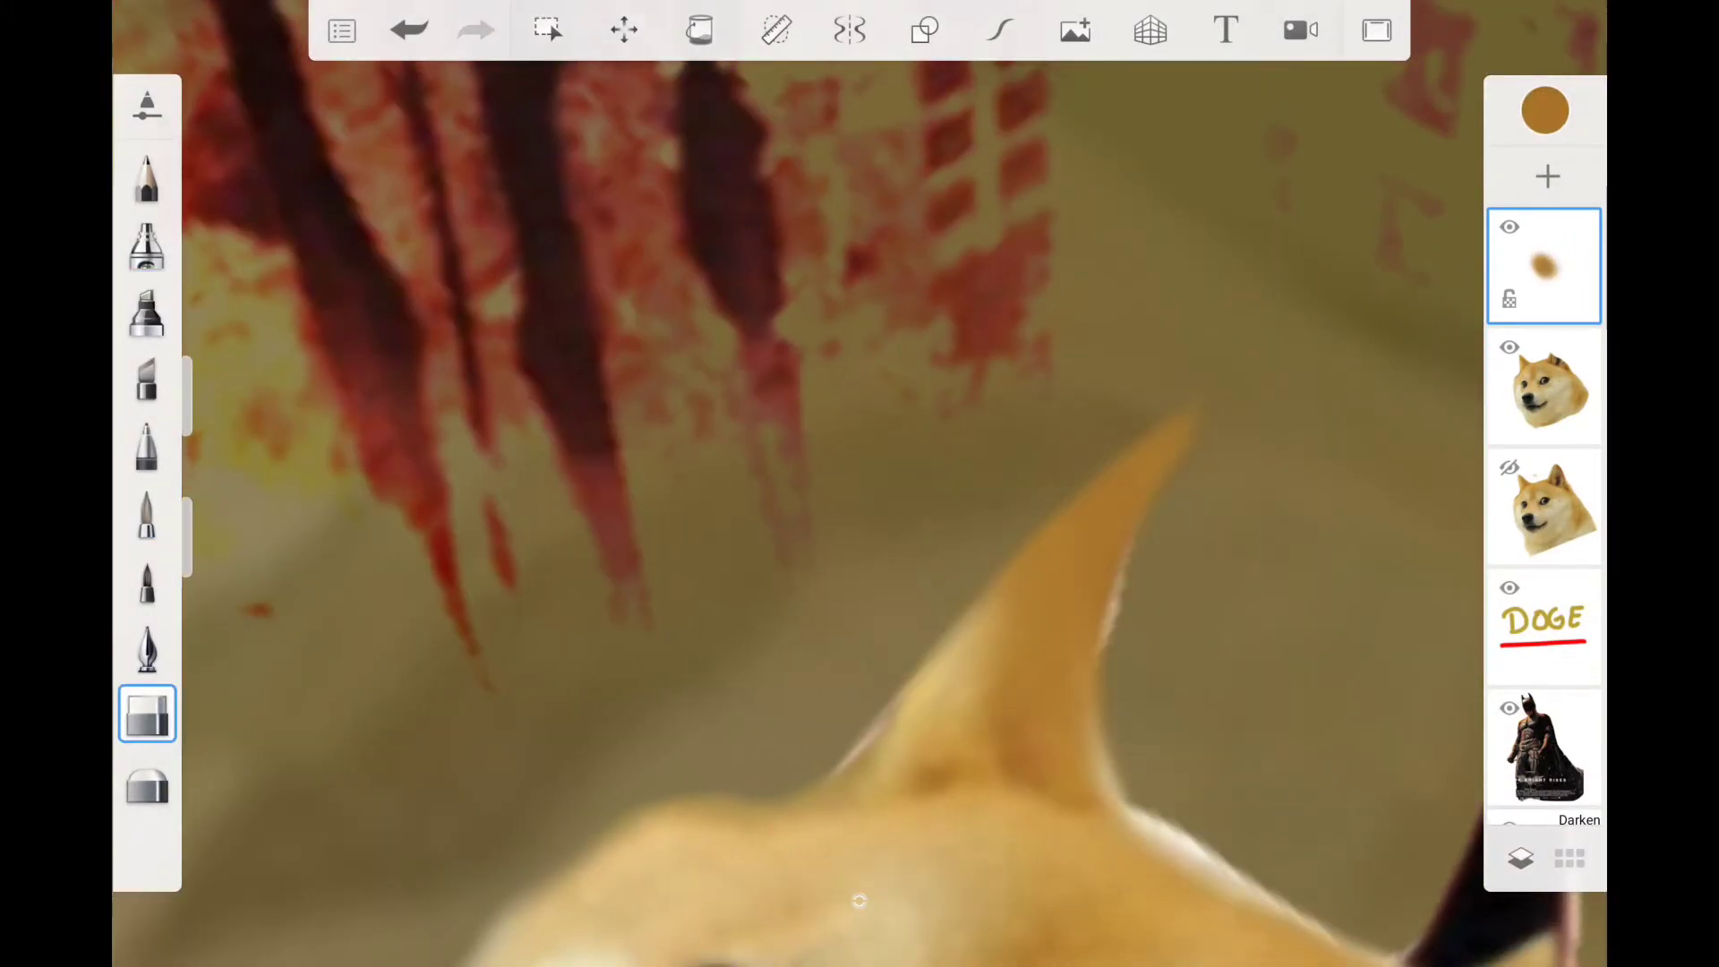
{"action": "scroll", "coordinate": [896, 537], "scroll_direction": "down", "scroll_amount": 2}
{"action": "left_click", "coordinate": [147, 243]}
{"action": "left_click_drag", "start_coordinate": [1101, 717], "coordinate": [1092, 501]}
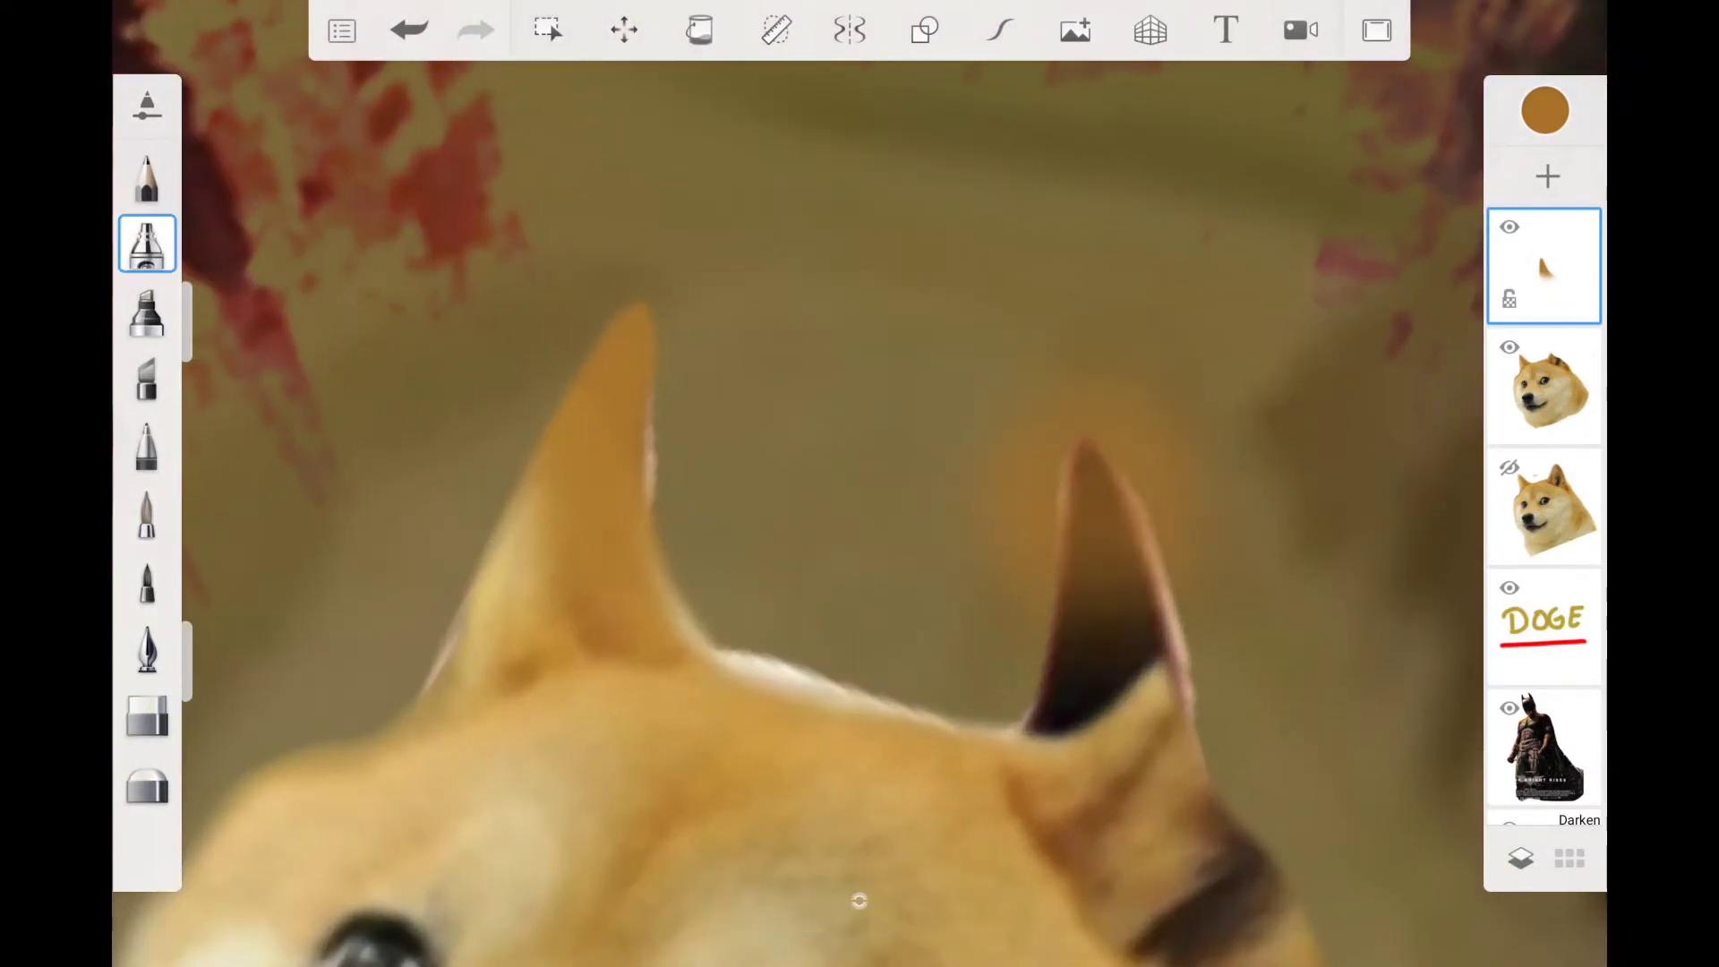
{"action": "left_click_drag", "start_coordinate": [985, 627], "coordinate": [1128, 430]}
{"action": "scroll", "coordinate": [860, 483], "scroll_direction": "down", "scroll_amount": 3}
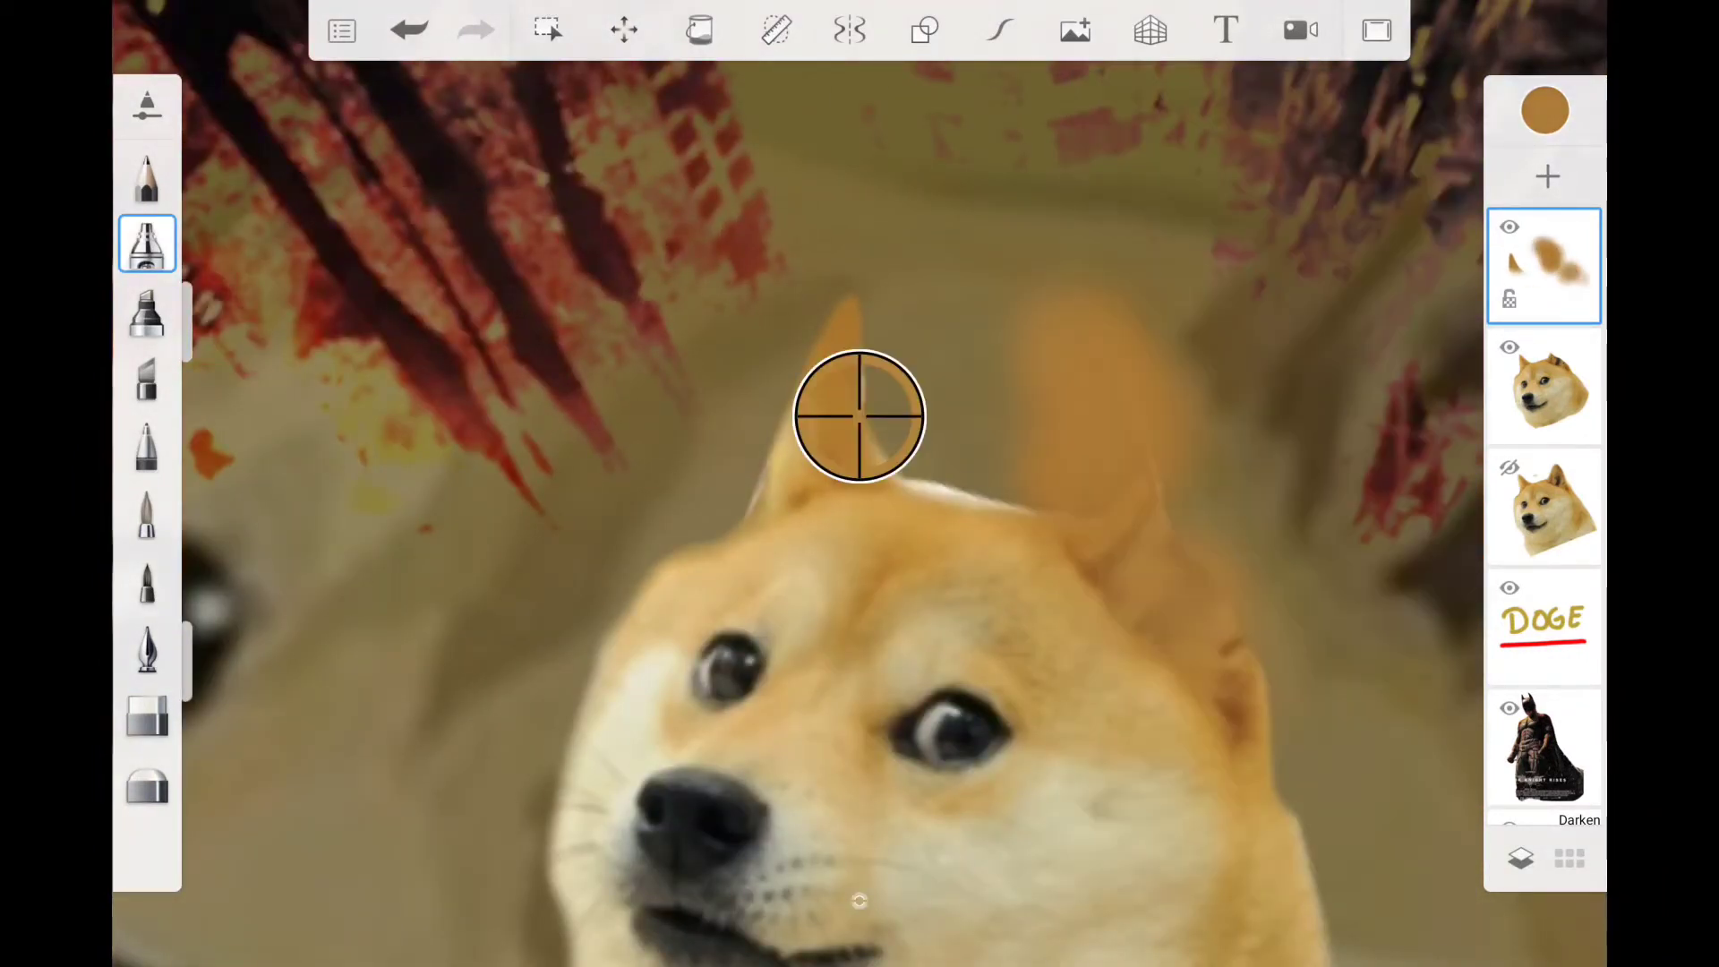
{"action": "scroll", "coordinate": [860, 483], "scroll_direction": "up", "scroll_amount": 3}
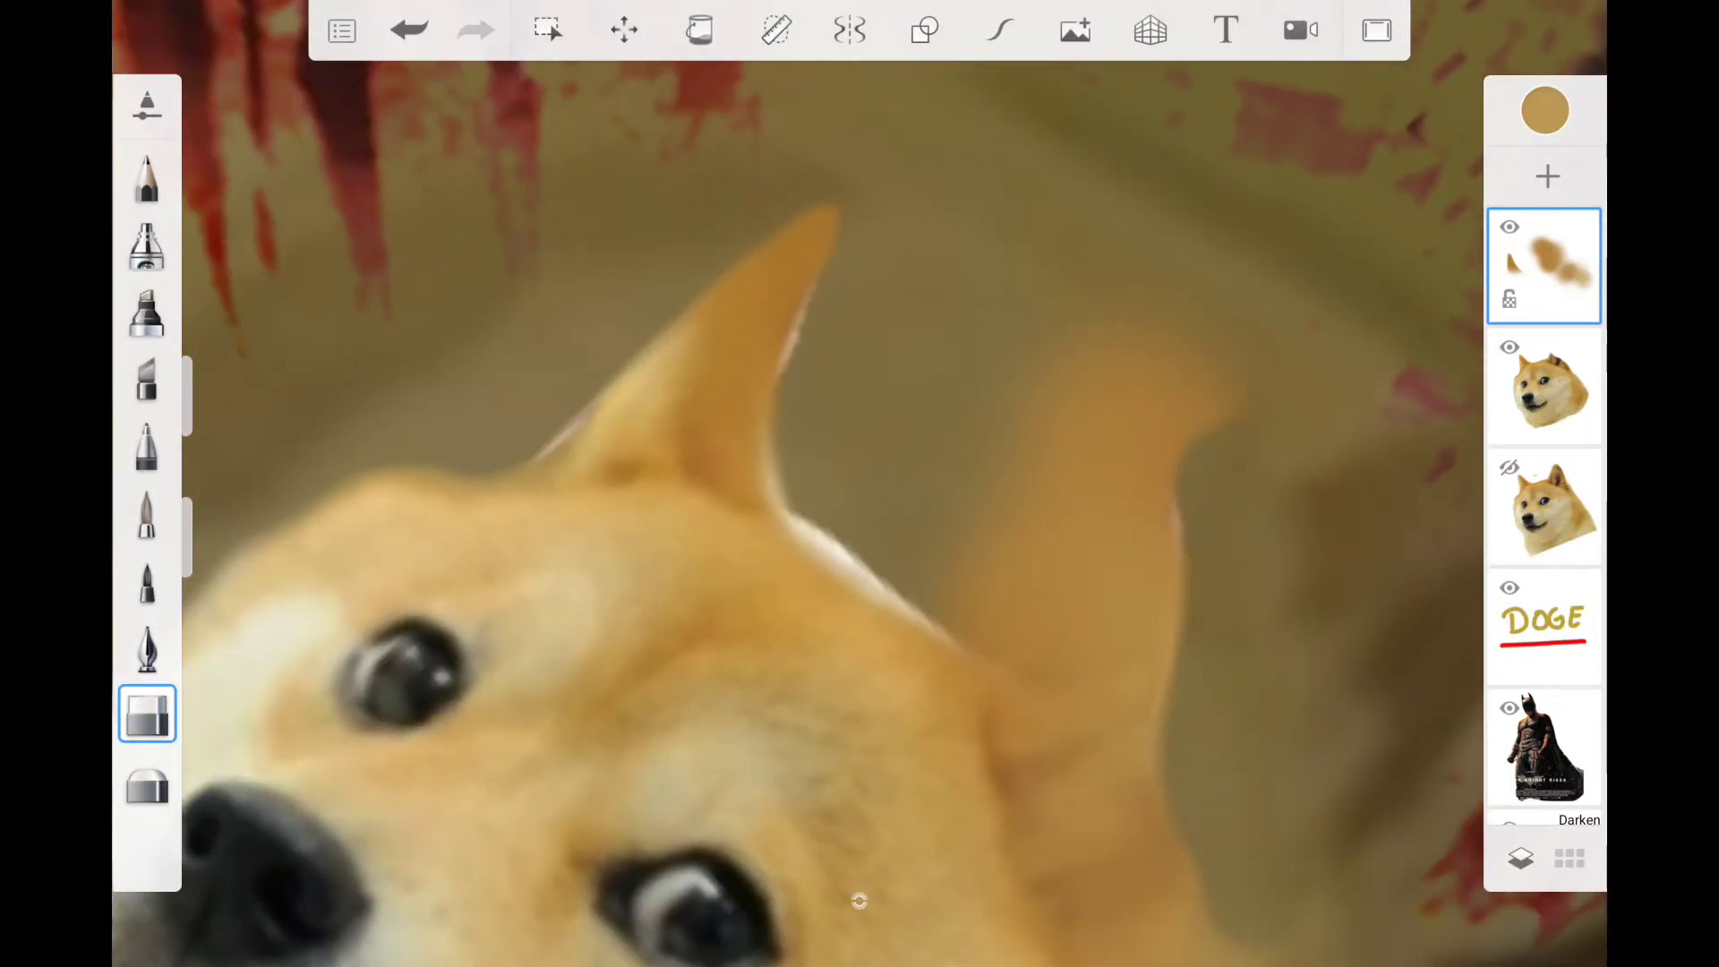
{"action": "left_click_drag", "start_coordinate": [1194, 395], "coordinate": [1182, 681]}
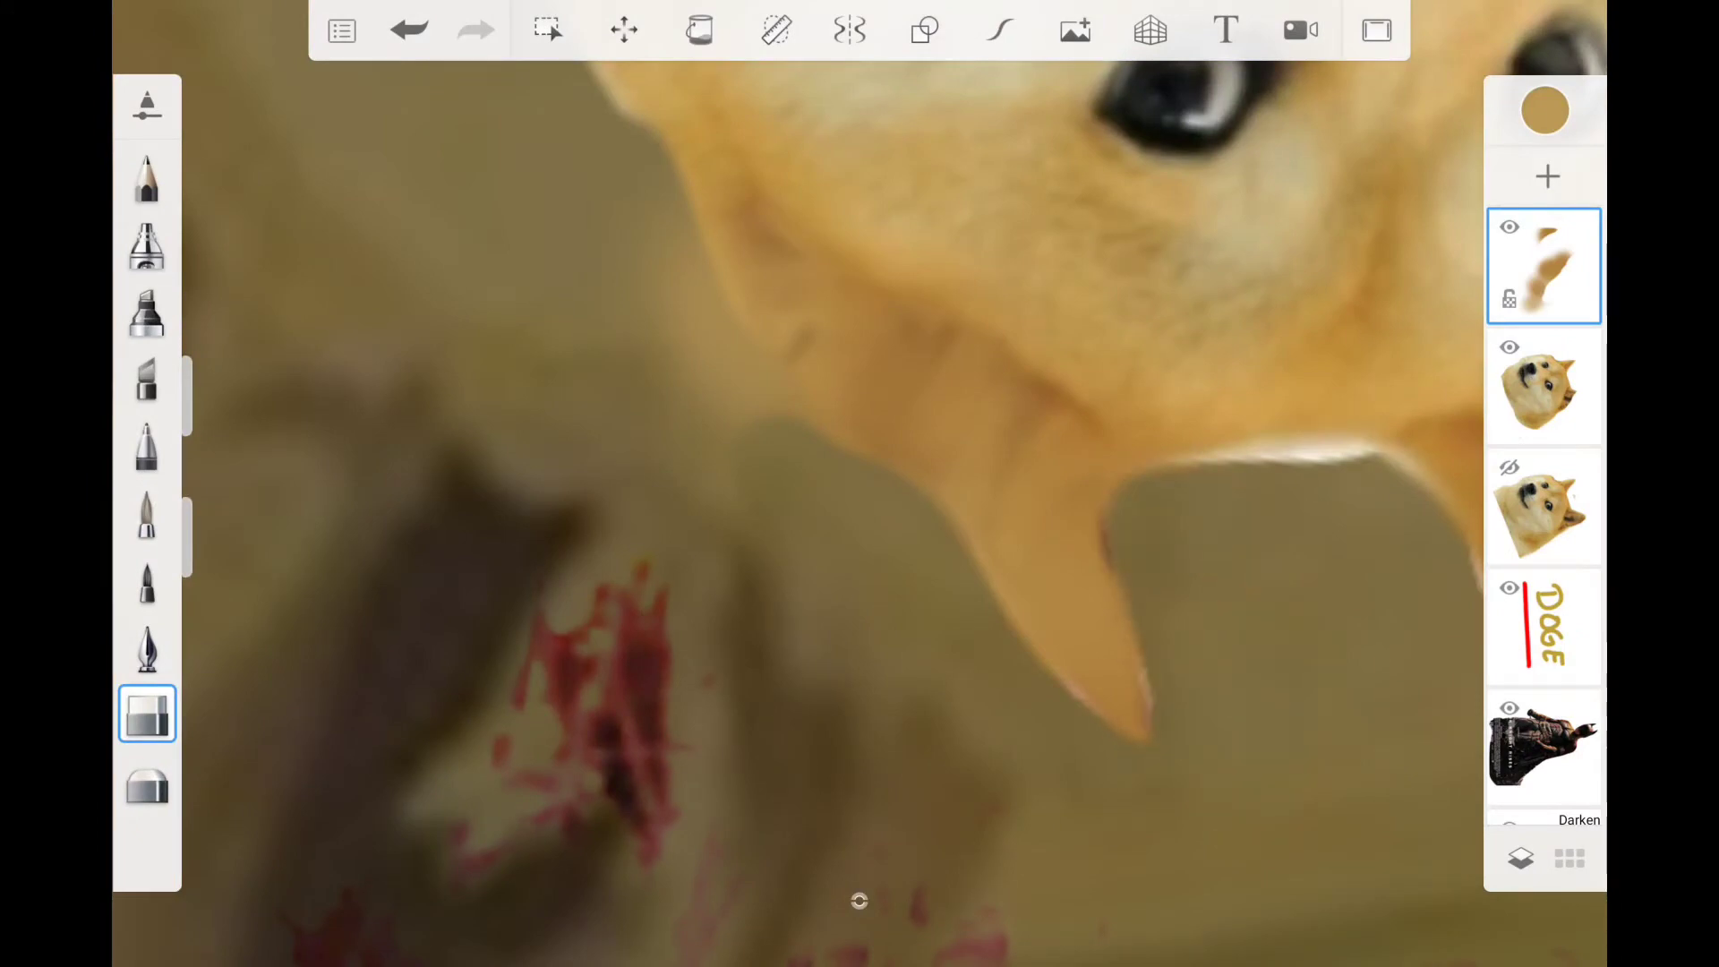
{"action": "left_click_drag", "start_coordinate": [859, 483], "coordinate": [984, 358]}
{"action": "scroll", "coordinate": [860, 483], "scroll_direction": "down", "scroll_amount": 5}
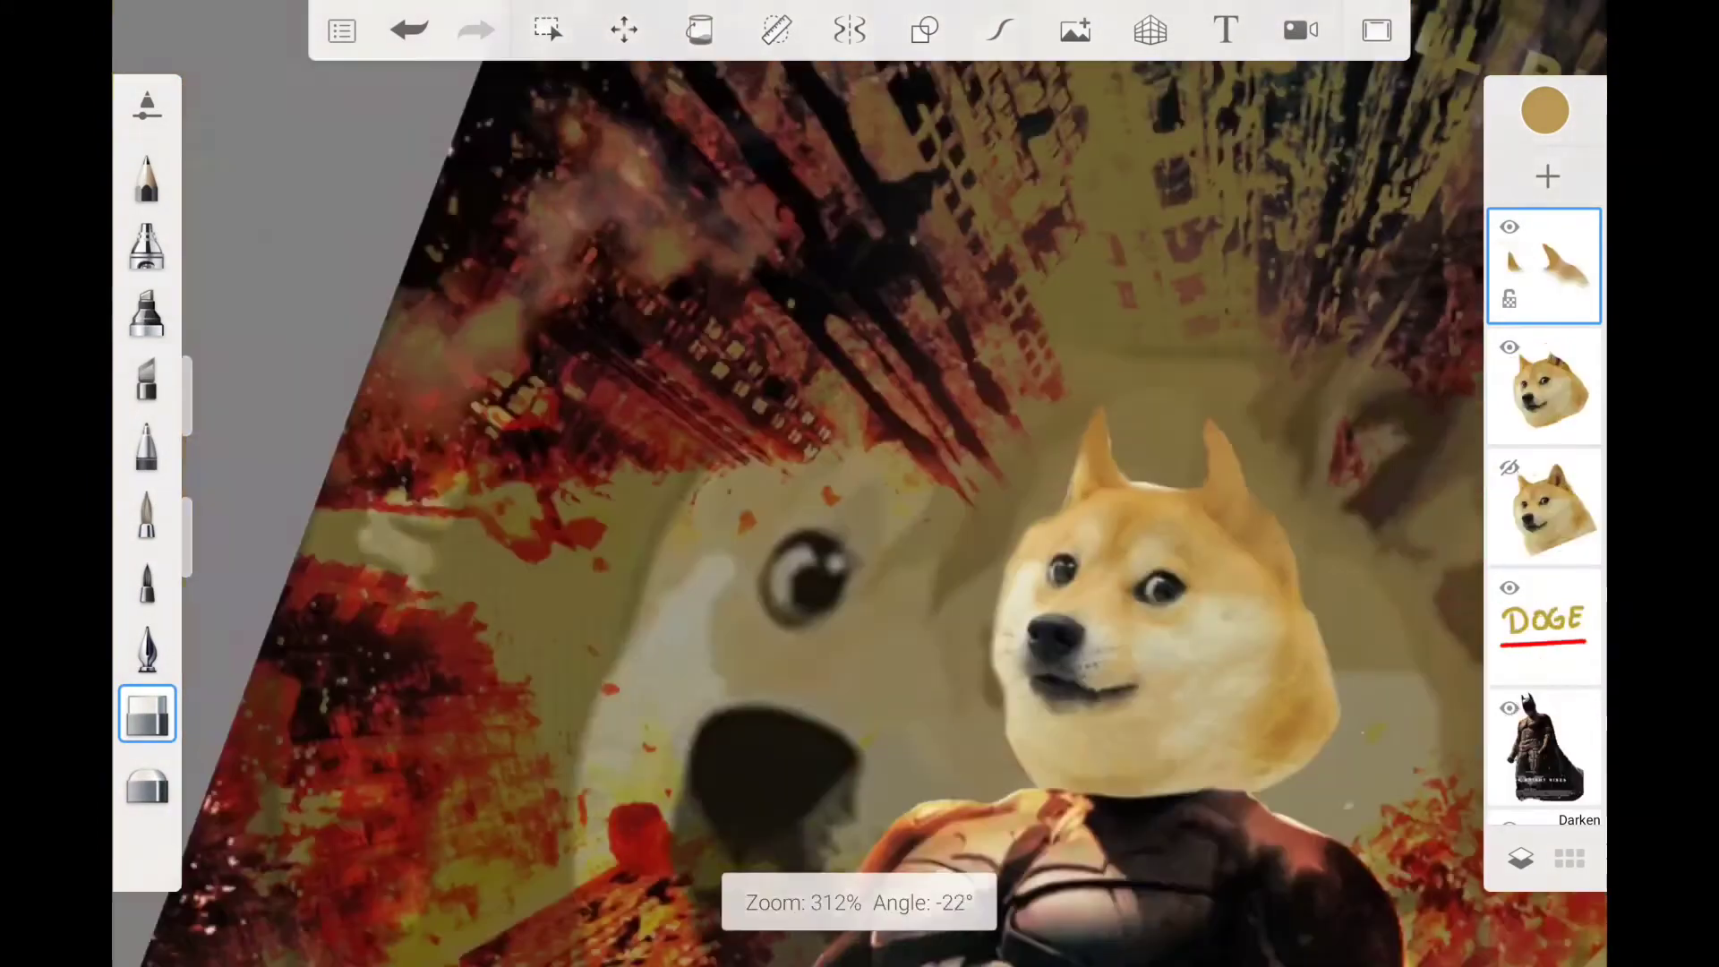
{"action": "left_click_drag", "start_coordinate": [860, 484], "coordinate": [805, 502]}
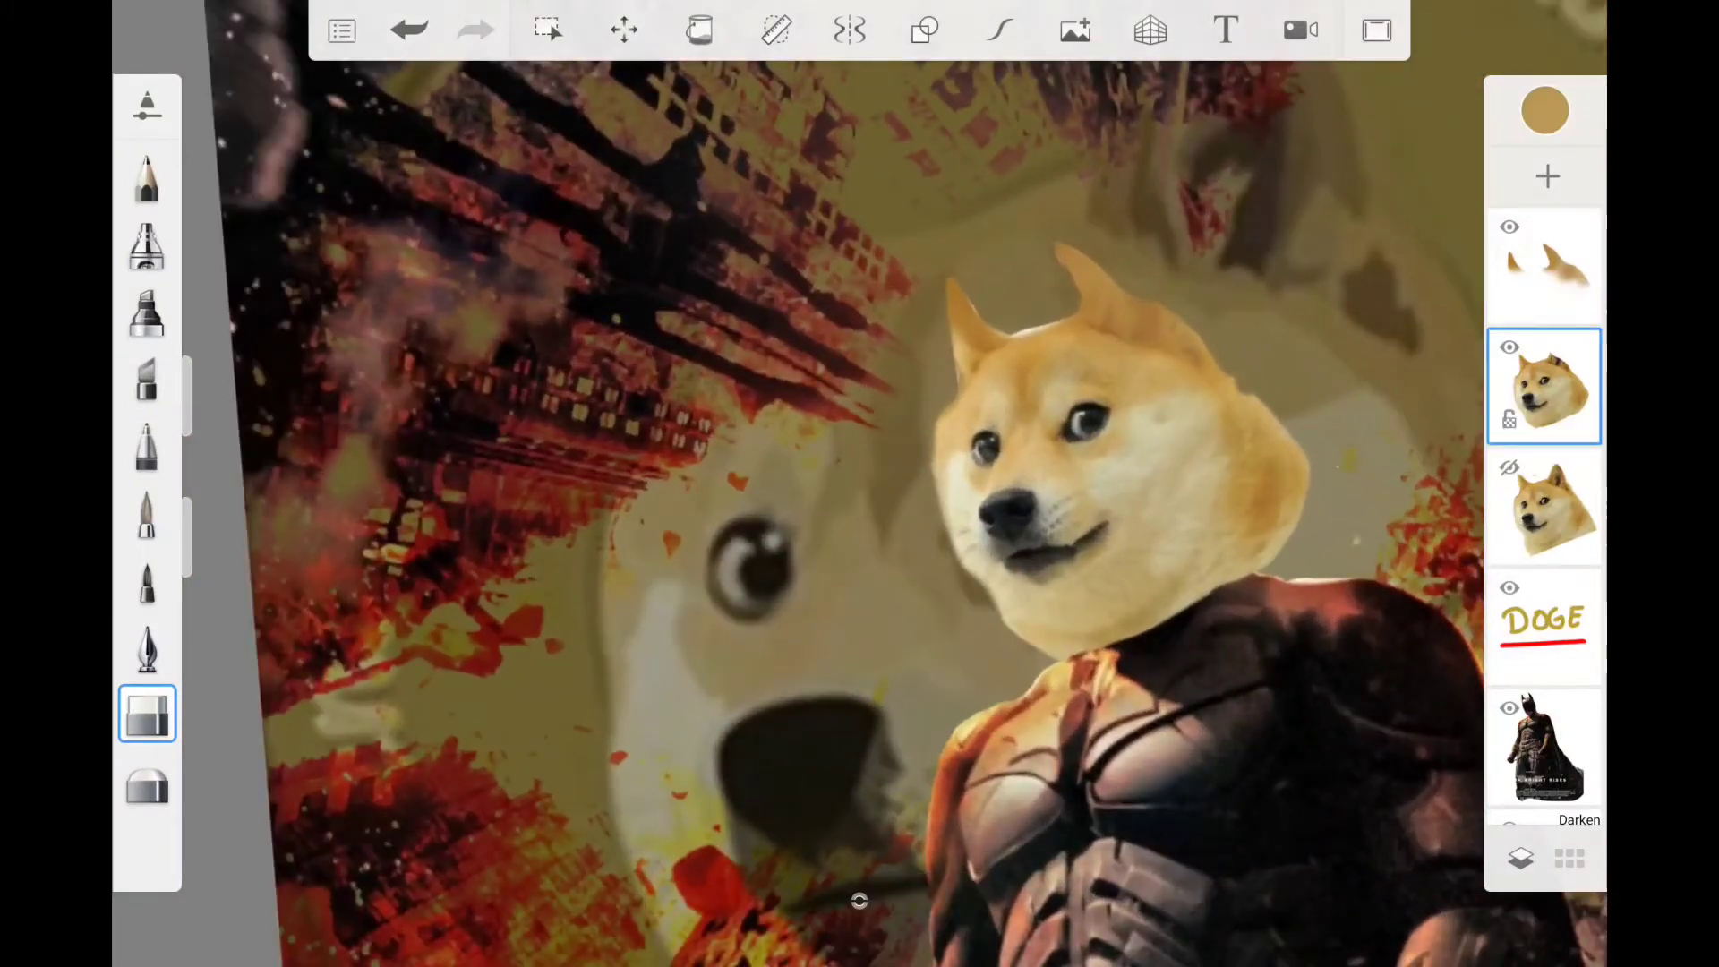
Move the Dogecoin layer higher in the stack, show it, and duplicate it
{"action": "scroll", "coordinate": [859, 484], "scroll_direction": "down", "scroll_amount": 5}
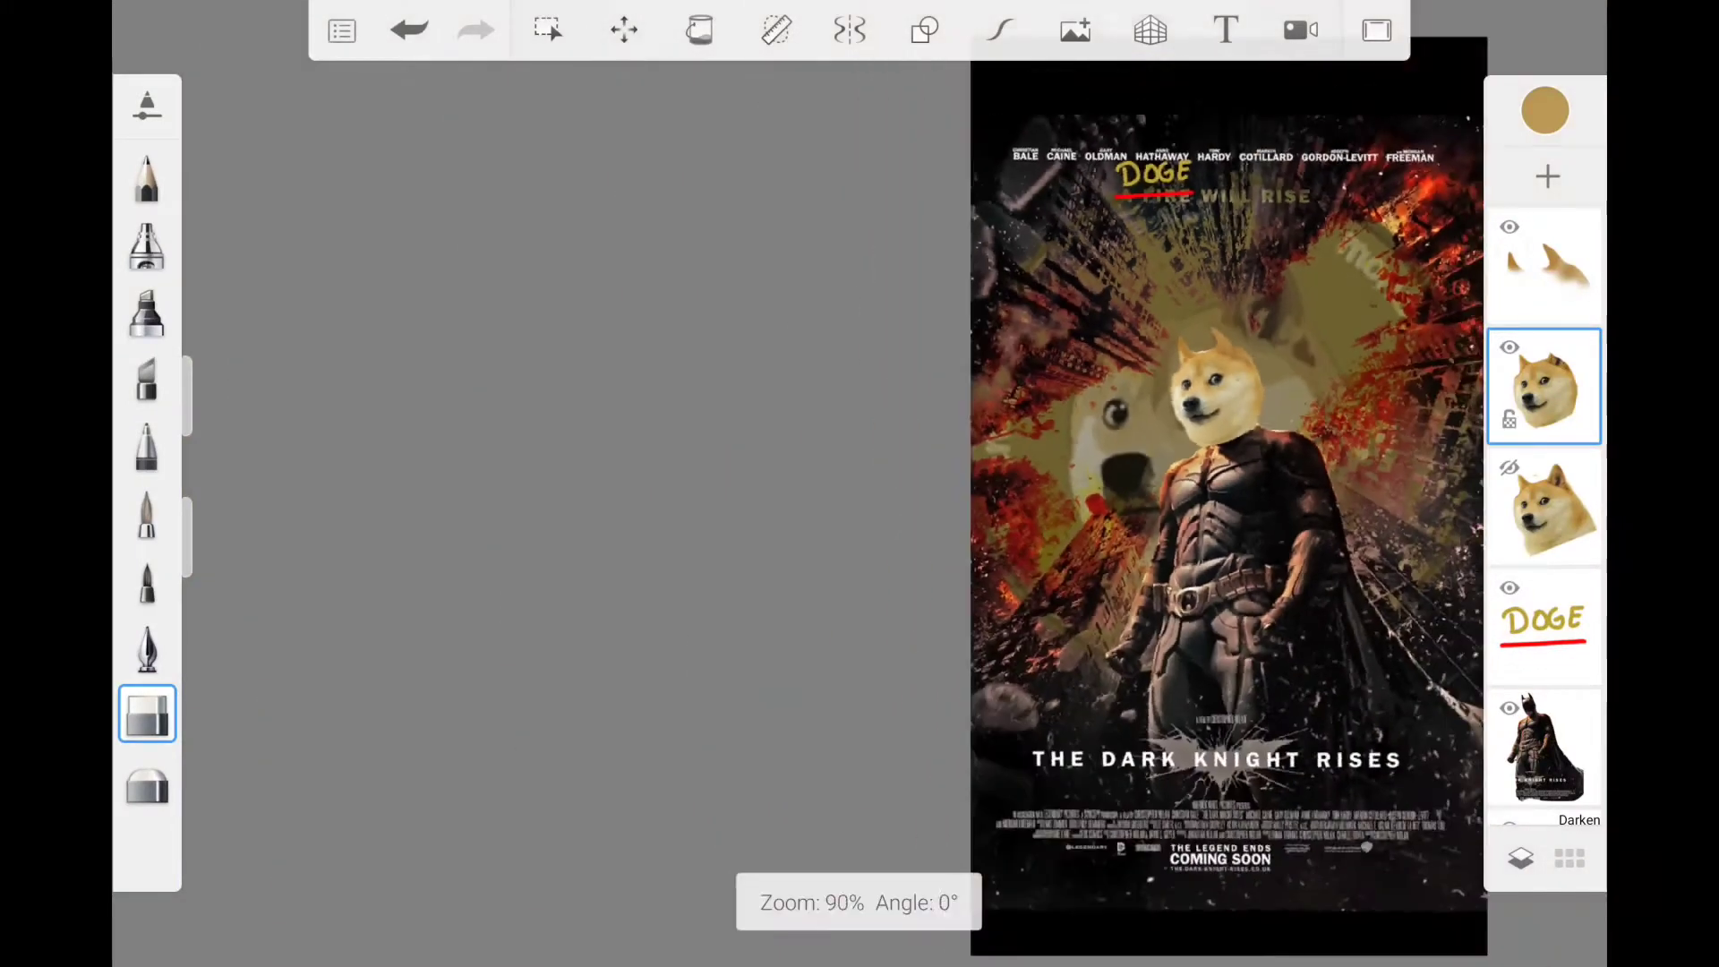
{"action": "left_click_drag", "start_coordinate": [859, 483], "coordinate": [895, 447]}
{"action": "left_click_drag", "start_coordinate": [1545, 385], "coordinate": [1544, 268]}
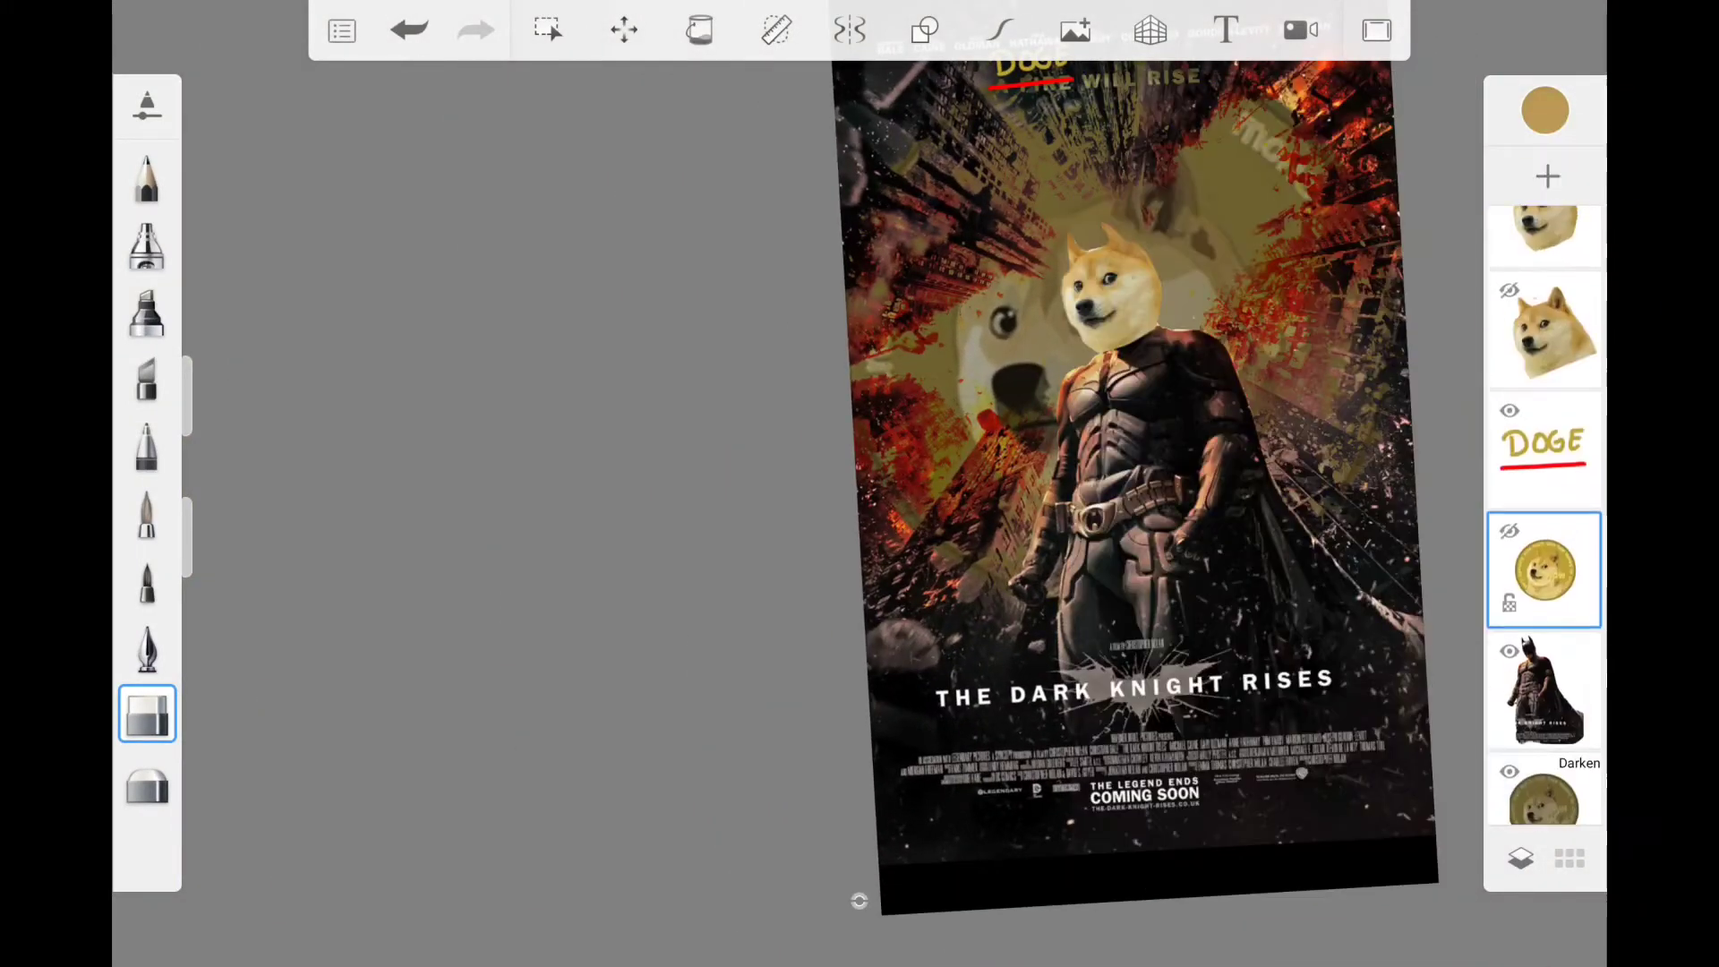
{"action": "left_click", "coordinate": [1509, 228]}
{"action": "left_click", "coordinate": [1545, 269]}
{"action": "left_click", "coordinate": [1416, 172]}
Shrink the coin copy and position it over the word DARK in the title
{"action": "left_click", "coordinate": [624, 30]}
{"action": "left_click_drag", "start_coordinate": [1135, 396], "coordinate": [1047, 690]}
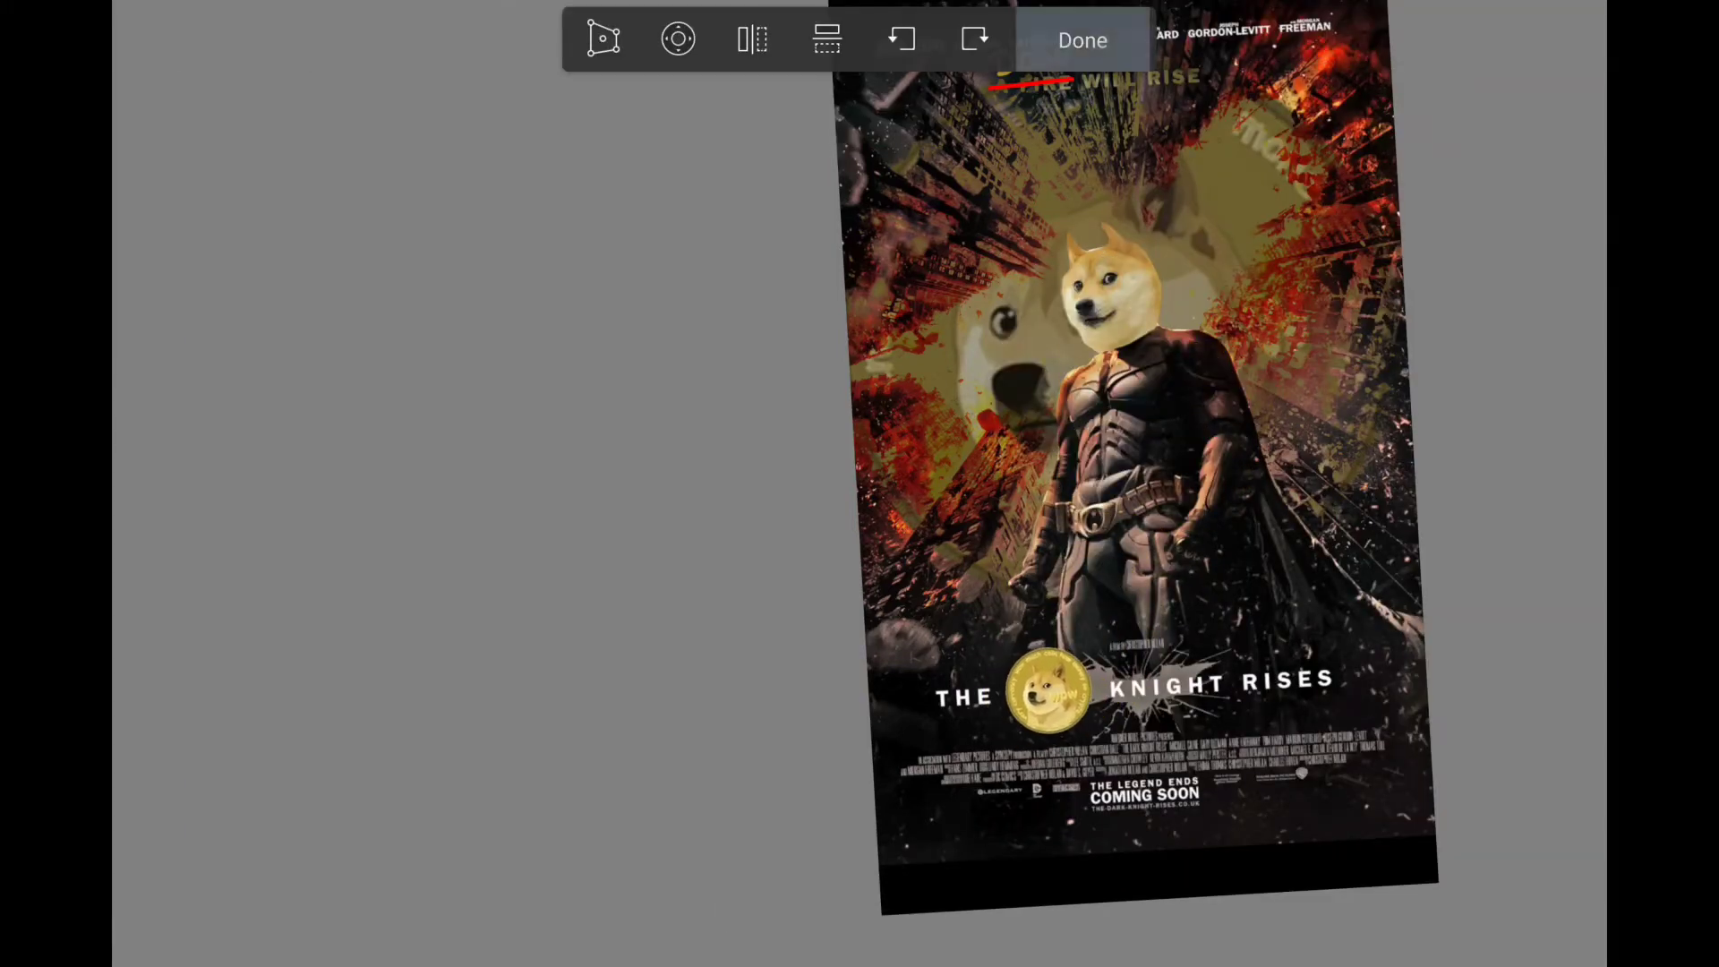
{"action": "left_click", "coordinate": [1083, 40]}
{"action": "scroll", "coordinate": [860, 483], "scroll_direction": "up", "scroll_amount": 3}
{"action": "left_click", "coordinate": [1544, 385]}
Blend the title coin with Darken, then change it to Hard Light
{"action": "left_click", "coordinate": [1146, 220]}
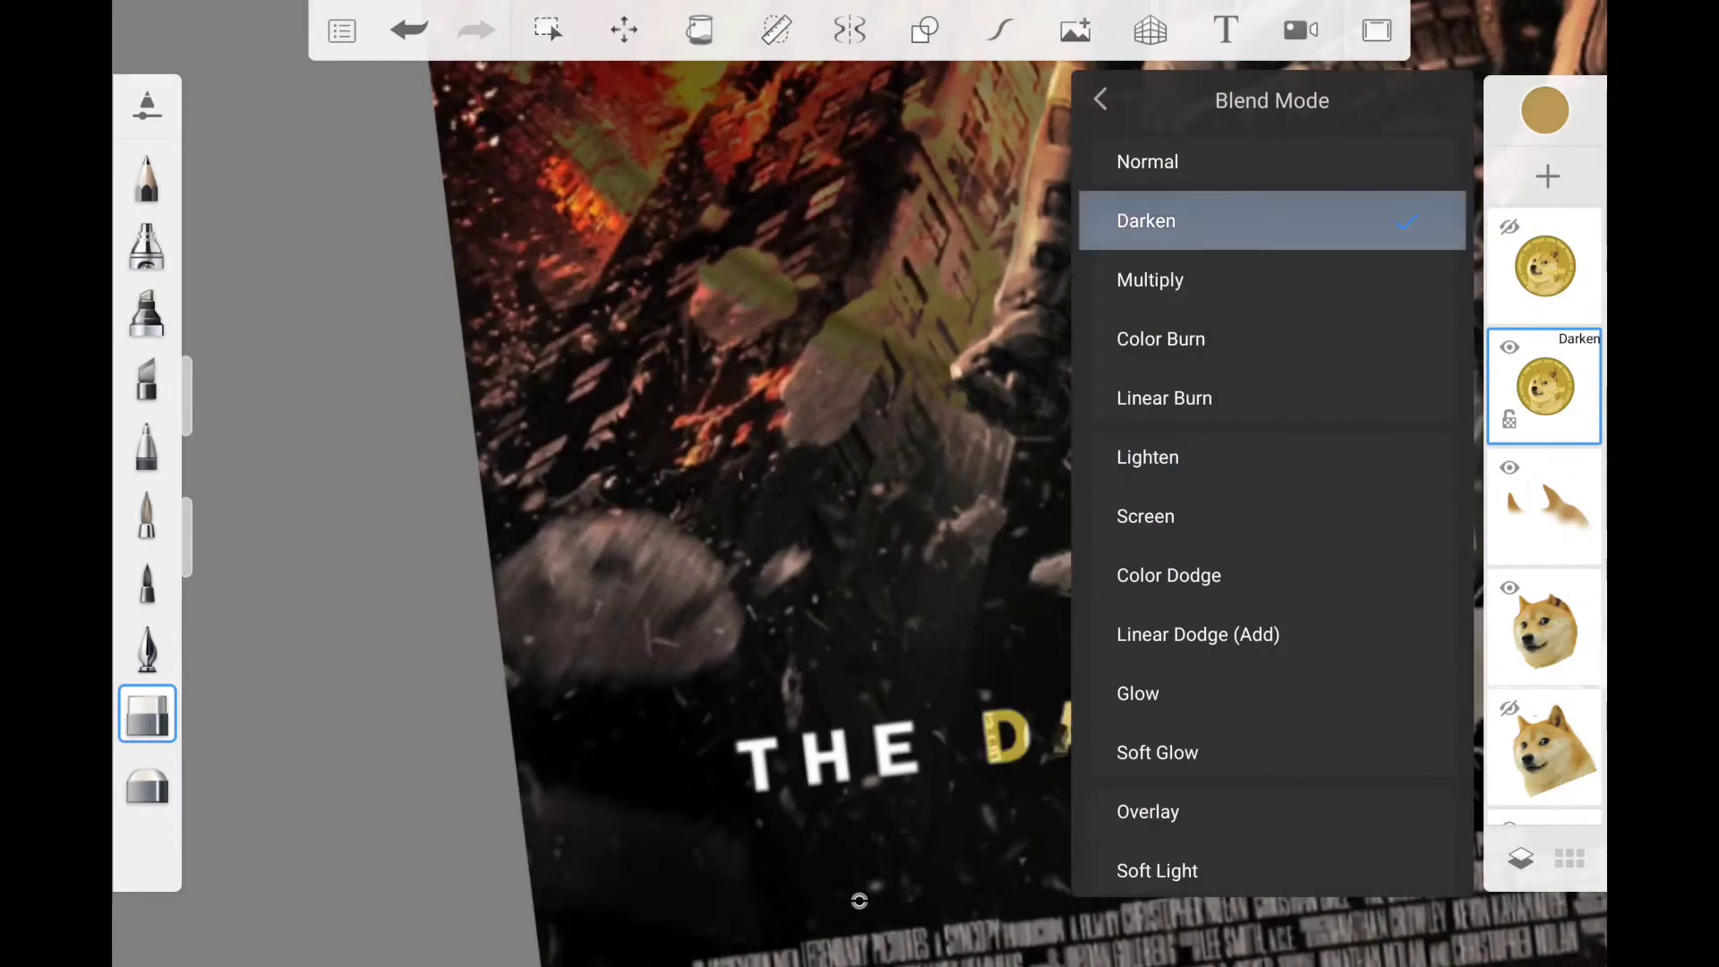
{"action": "scroll", "coordinate": [859, 483], "scroll_direction": "down", "scroll_amount": 3}
{"action": "left_click", "coordinate": [1544, 385]}
{"action": "scroll", "coordinate": [1271, 537], "scroll_direction": "down", "scroll_amount": 3}
{"action": "left_click", "coordinate": [1161, 629]}
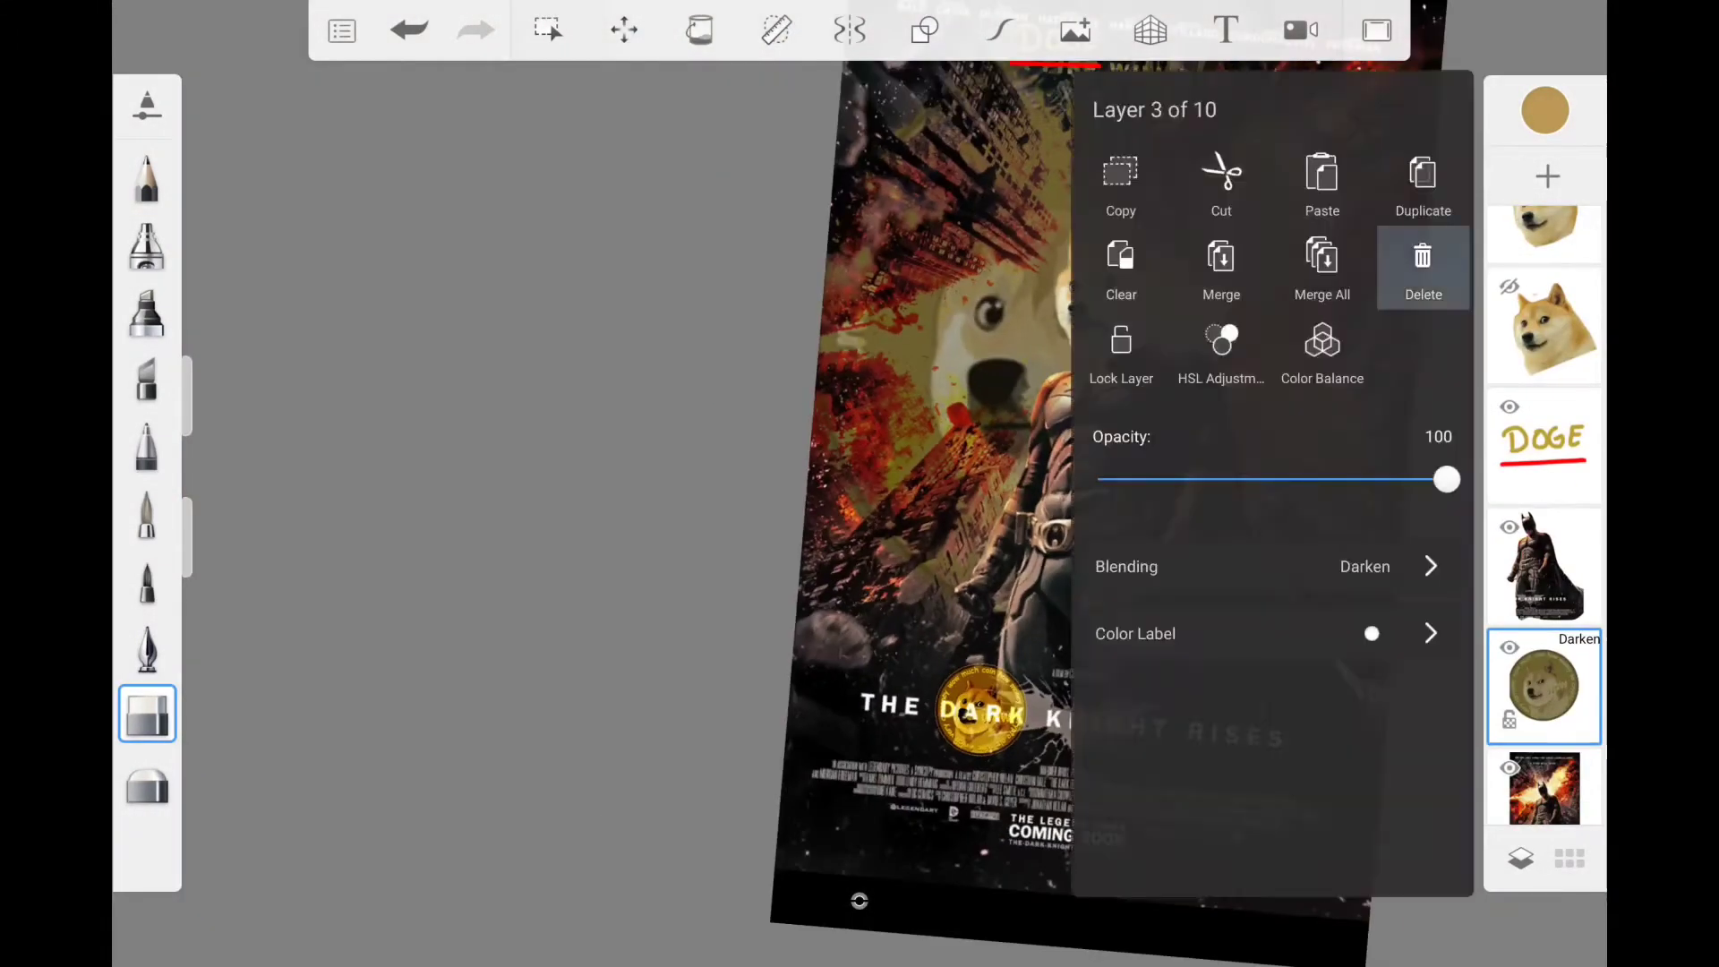
Duplicate the background coin layer and set the copy's blending to Linear Burn
{"action": "left_click", "coordinate": [1126, 566]}
{"action": "left_click", "coordinate": [1272, 399]}
{"action": "left_click", "coordinate": [1272, 357]}
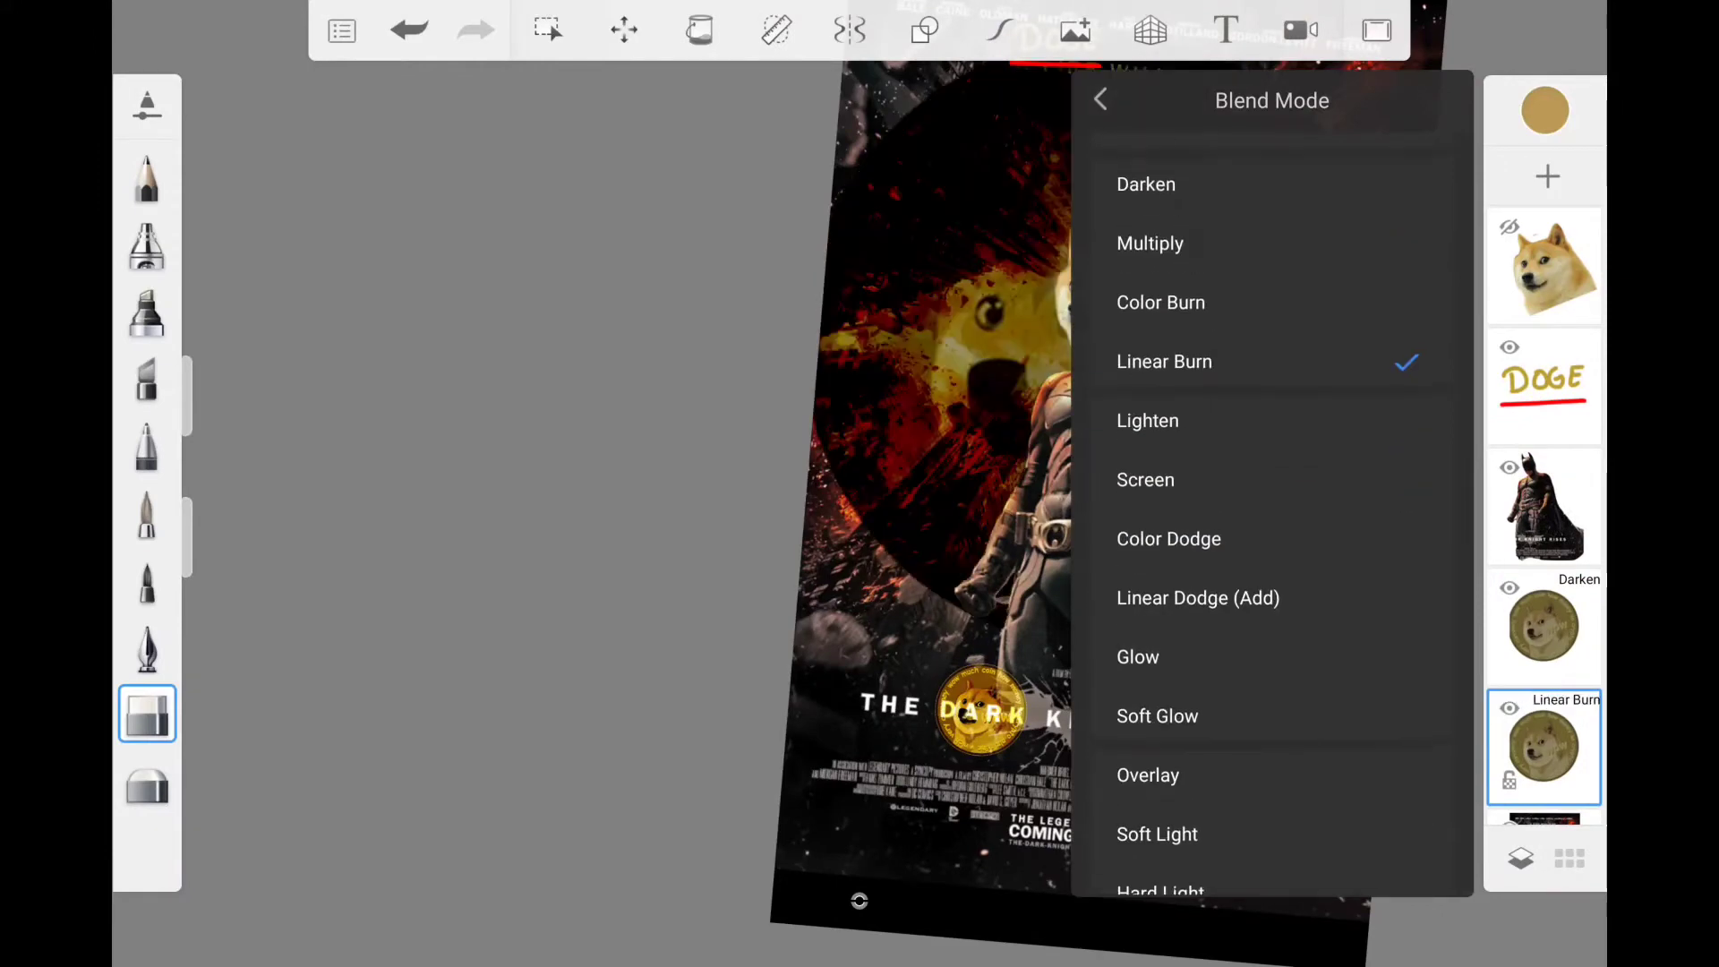
{"action": "left_click", "coordinate": [1544, 627]}
{"action": "scroll", "coordinate": [1155, 502], "scroll_direction": "up", "scroll_amount": 2}
{"action": "left_click", "coordinate": [1544, 747]}
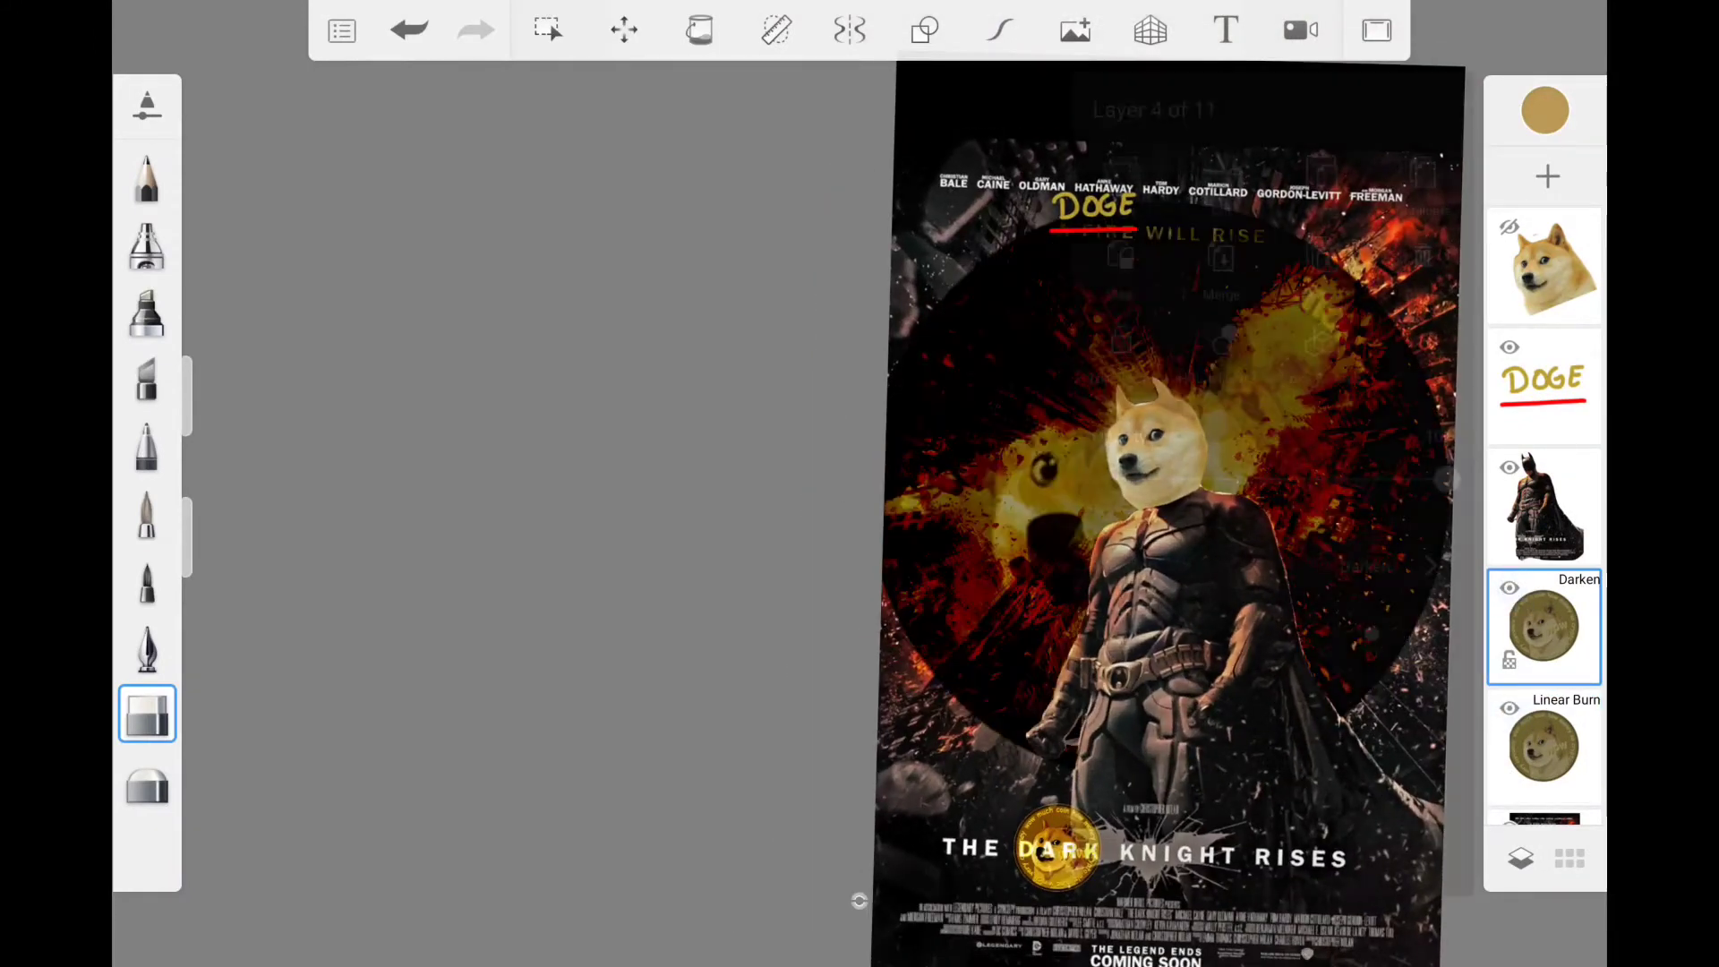
{"action": "left_click", "coordinate": [548, 30]}
Lasso the yellow burst behind Batman and clear the Linear Burn layer outside it
{"action": "left_click_drag", "start_coordinate": [1083, 506], "coordinate": [975, 557]}
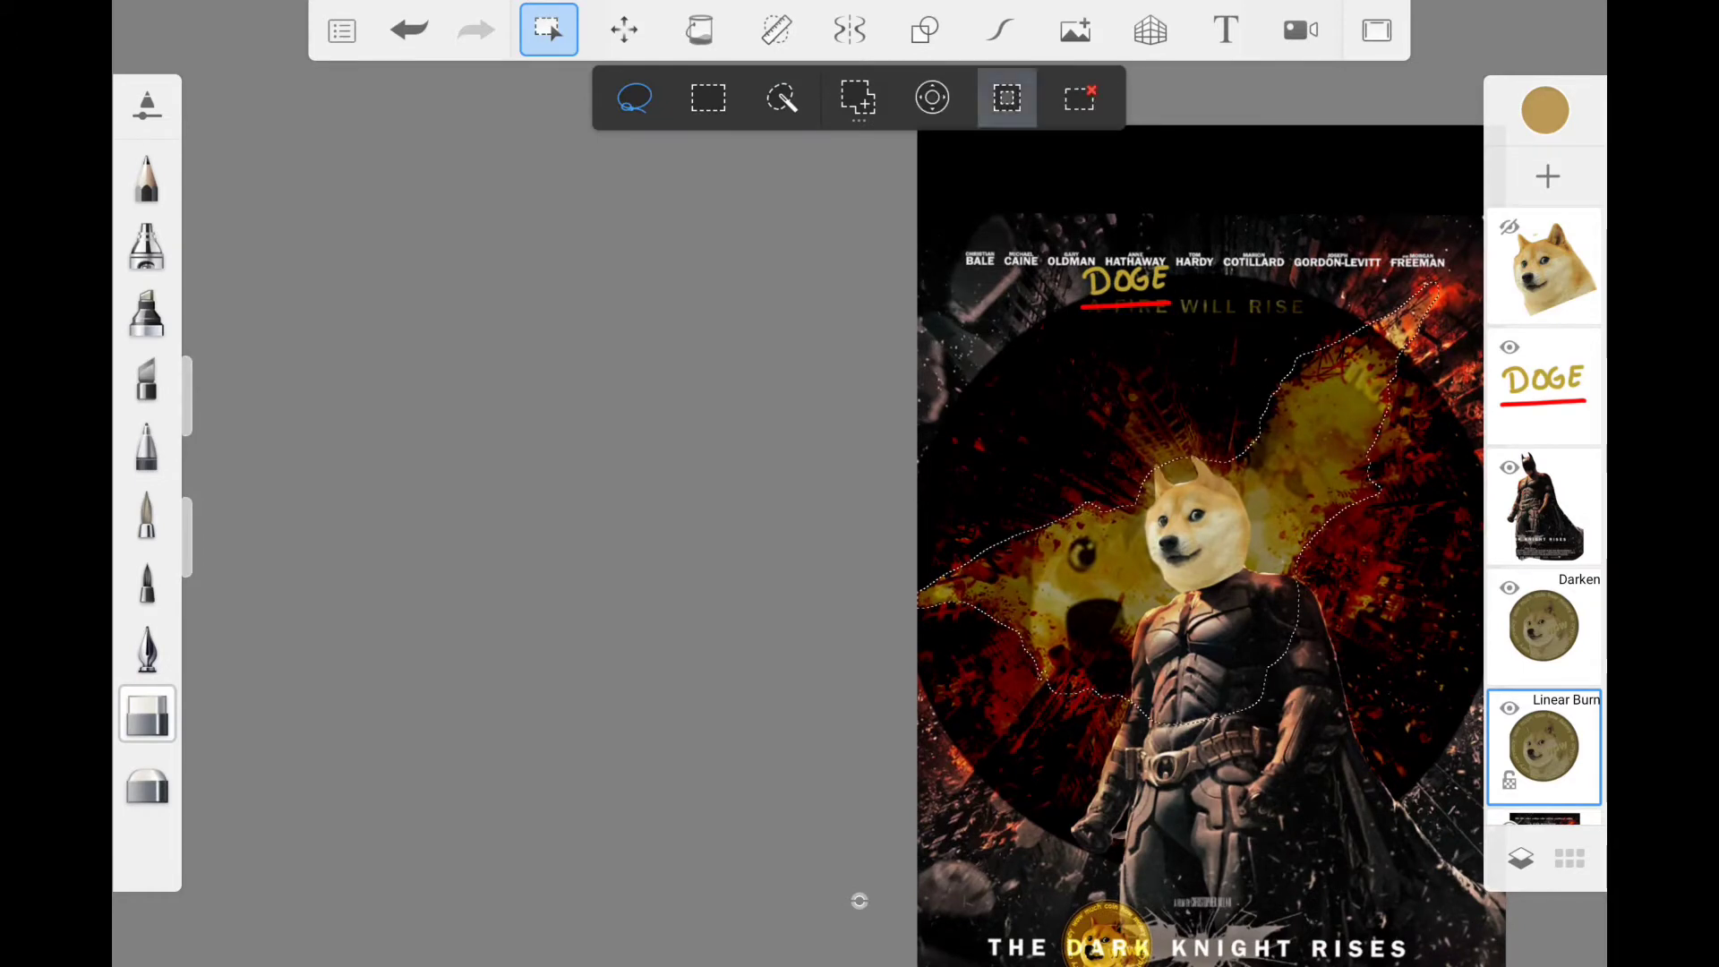
{"action": "left_click", "coordinate": [1544, 747]}
{"action": "left_click", "coordinate": [1120, 268]}
{"action": "left_click", "coordinate": [1079, 96]}
{"action": "left_click", "coordinate": [147, 781]}
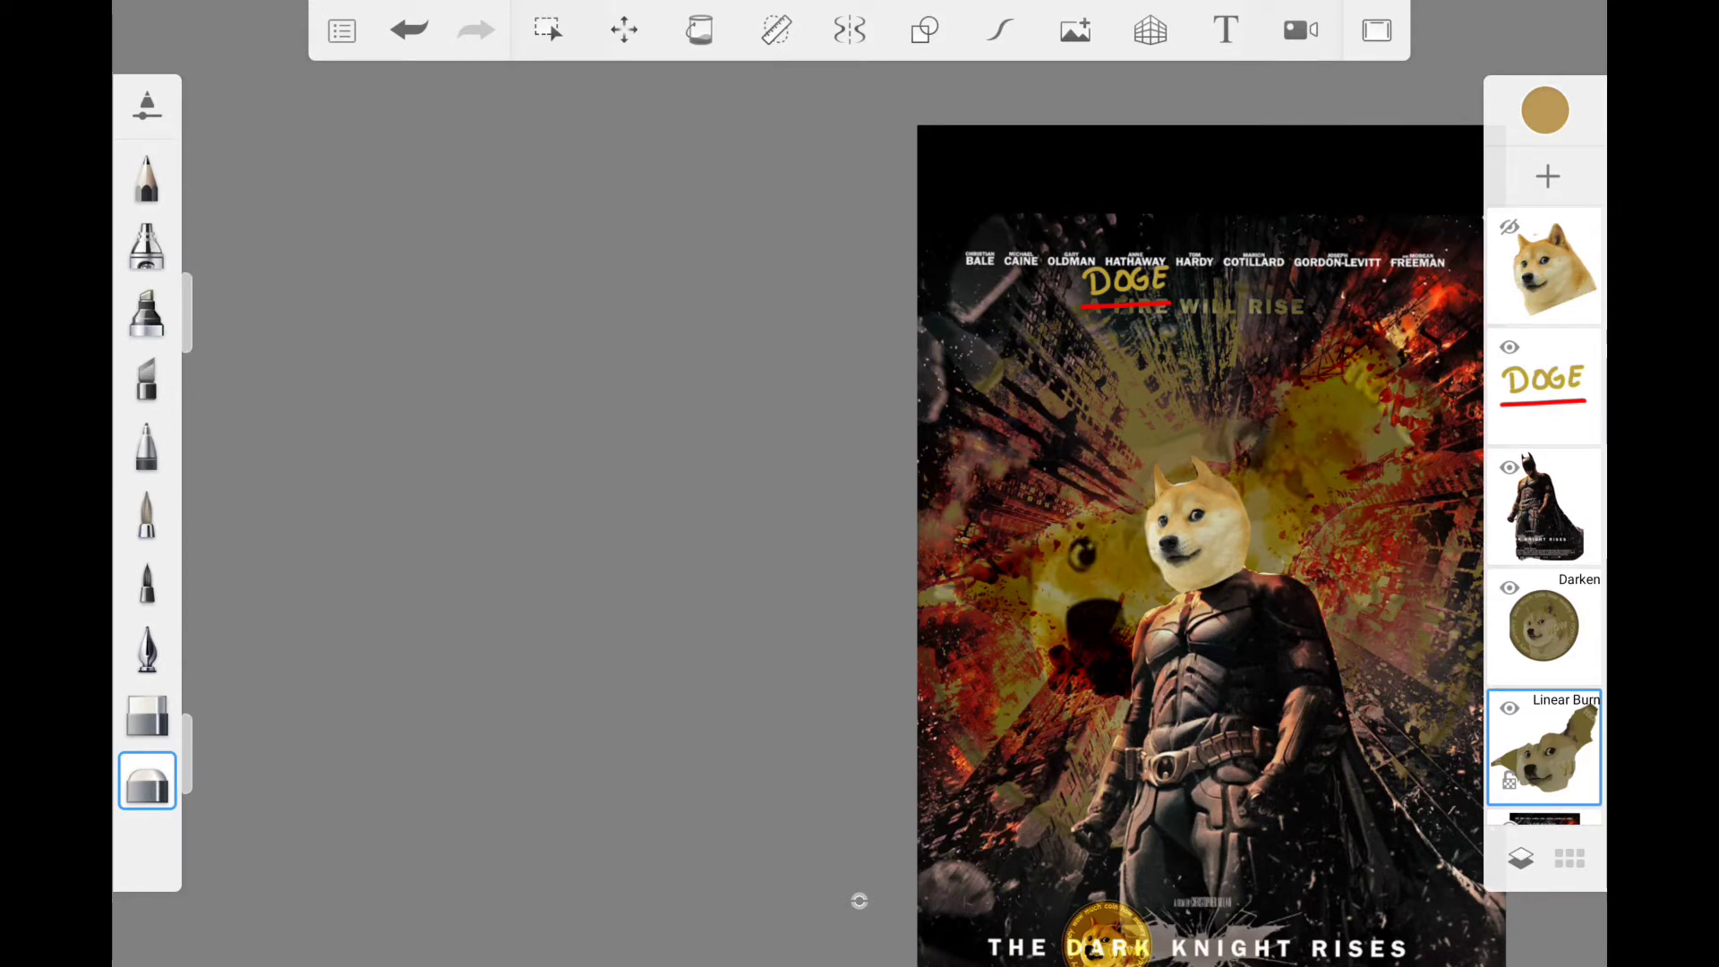
{"action": "scroll", "coordinate": [1209, 537], "scroll_direction": "down", "scroll_amount": 2}
Hide the Hard Light title coin and paint black over the word DARK
{"action": "scroll", "coordinate": [1544, 511], "scroll_direction": "down", "scroll_amount": 5}
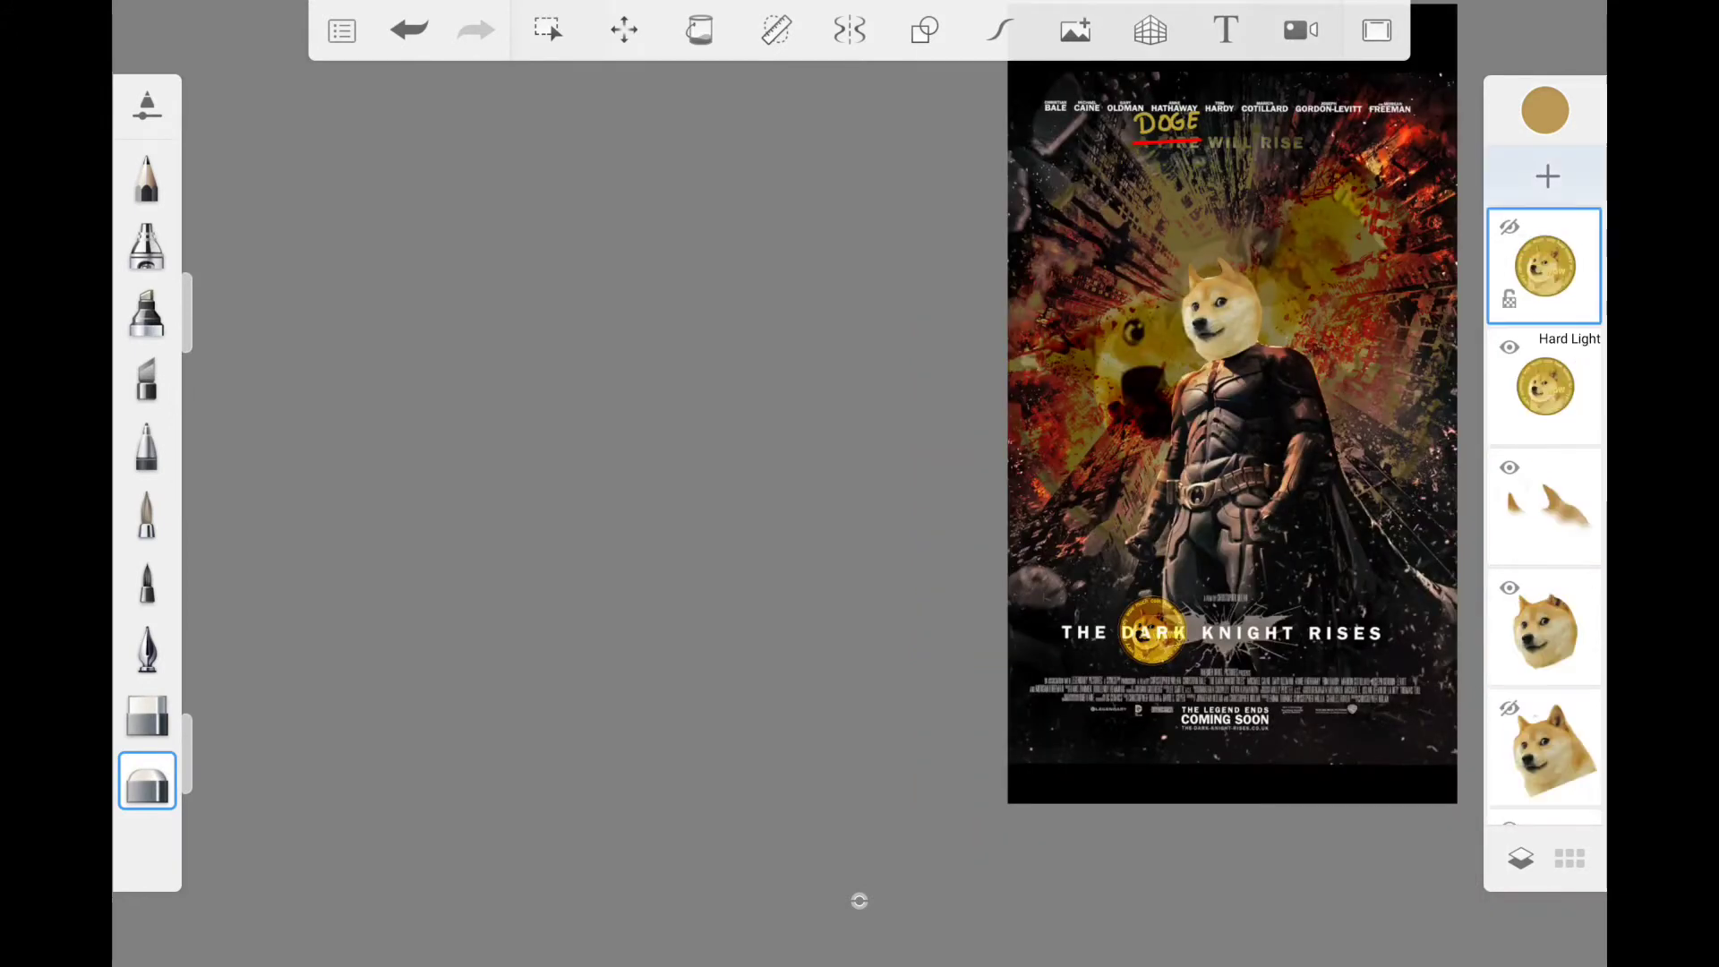
{"action": "scroll", "coordinate": [1155, 631], "scroll_direction": "up", "scroll_amount": 5}
{"action": "left_click", "coordinate": [1509, 468]}
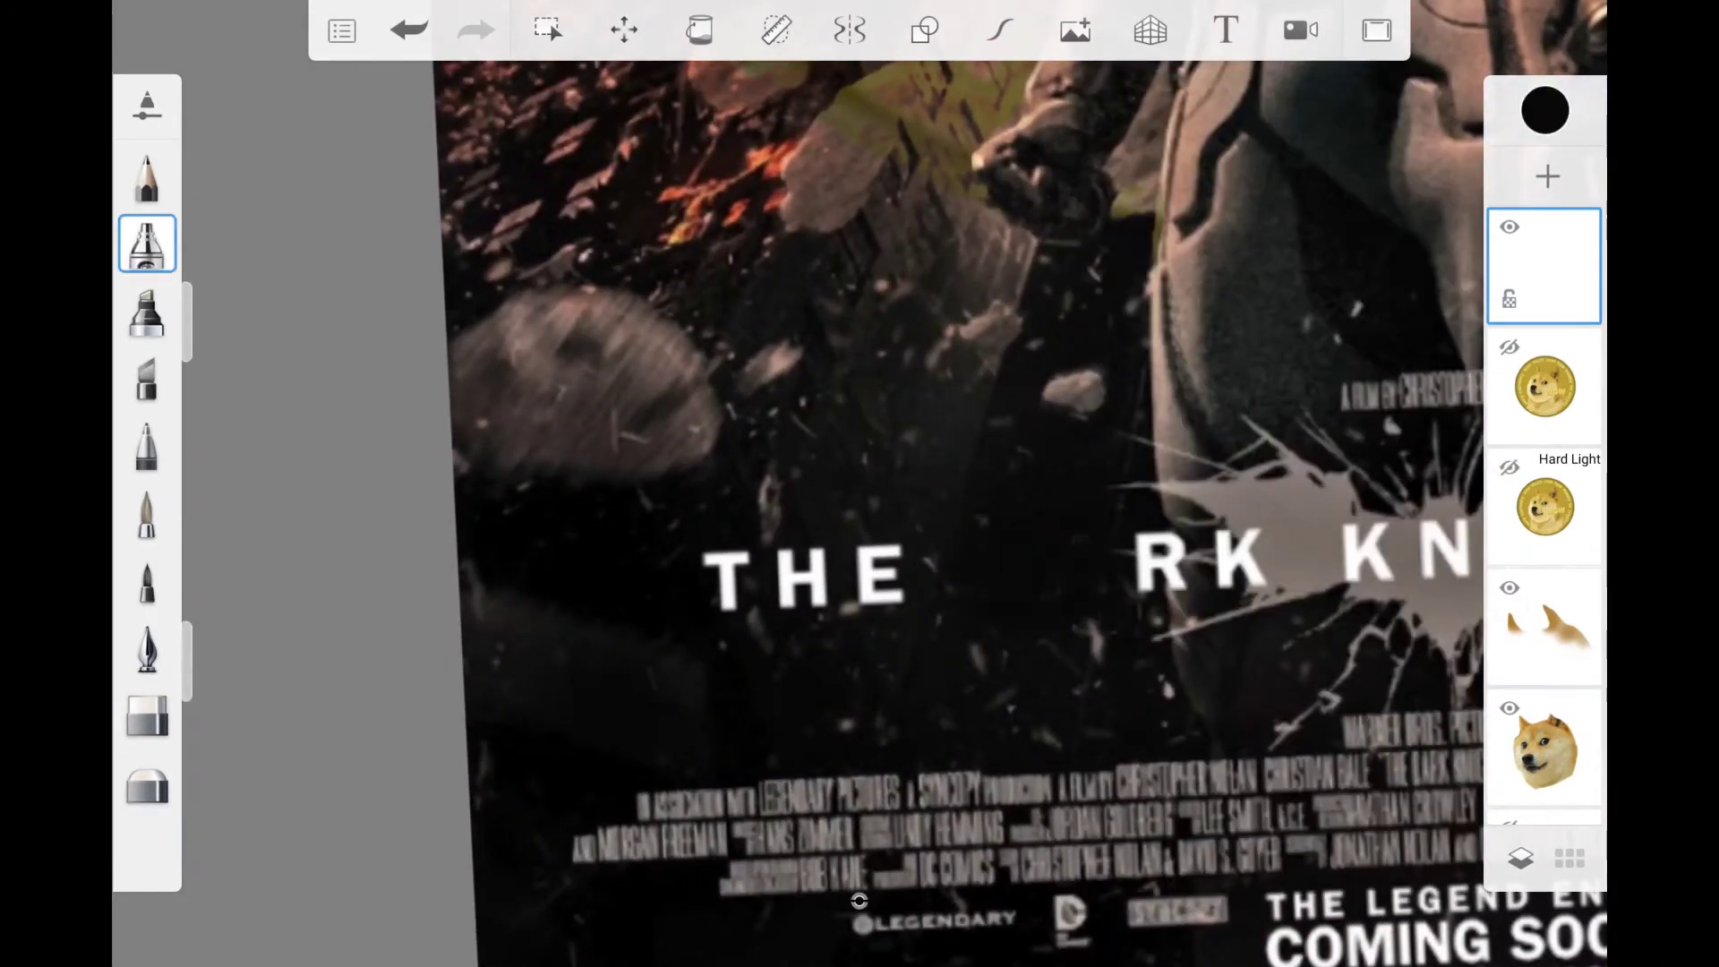
{"action": "left_click_drag", "start_coordinate": [1433, 421], "coordinate": [859, 417]}
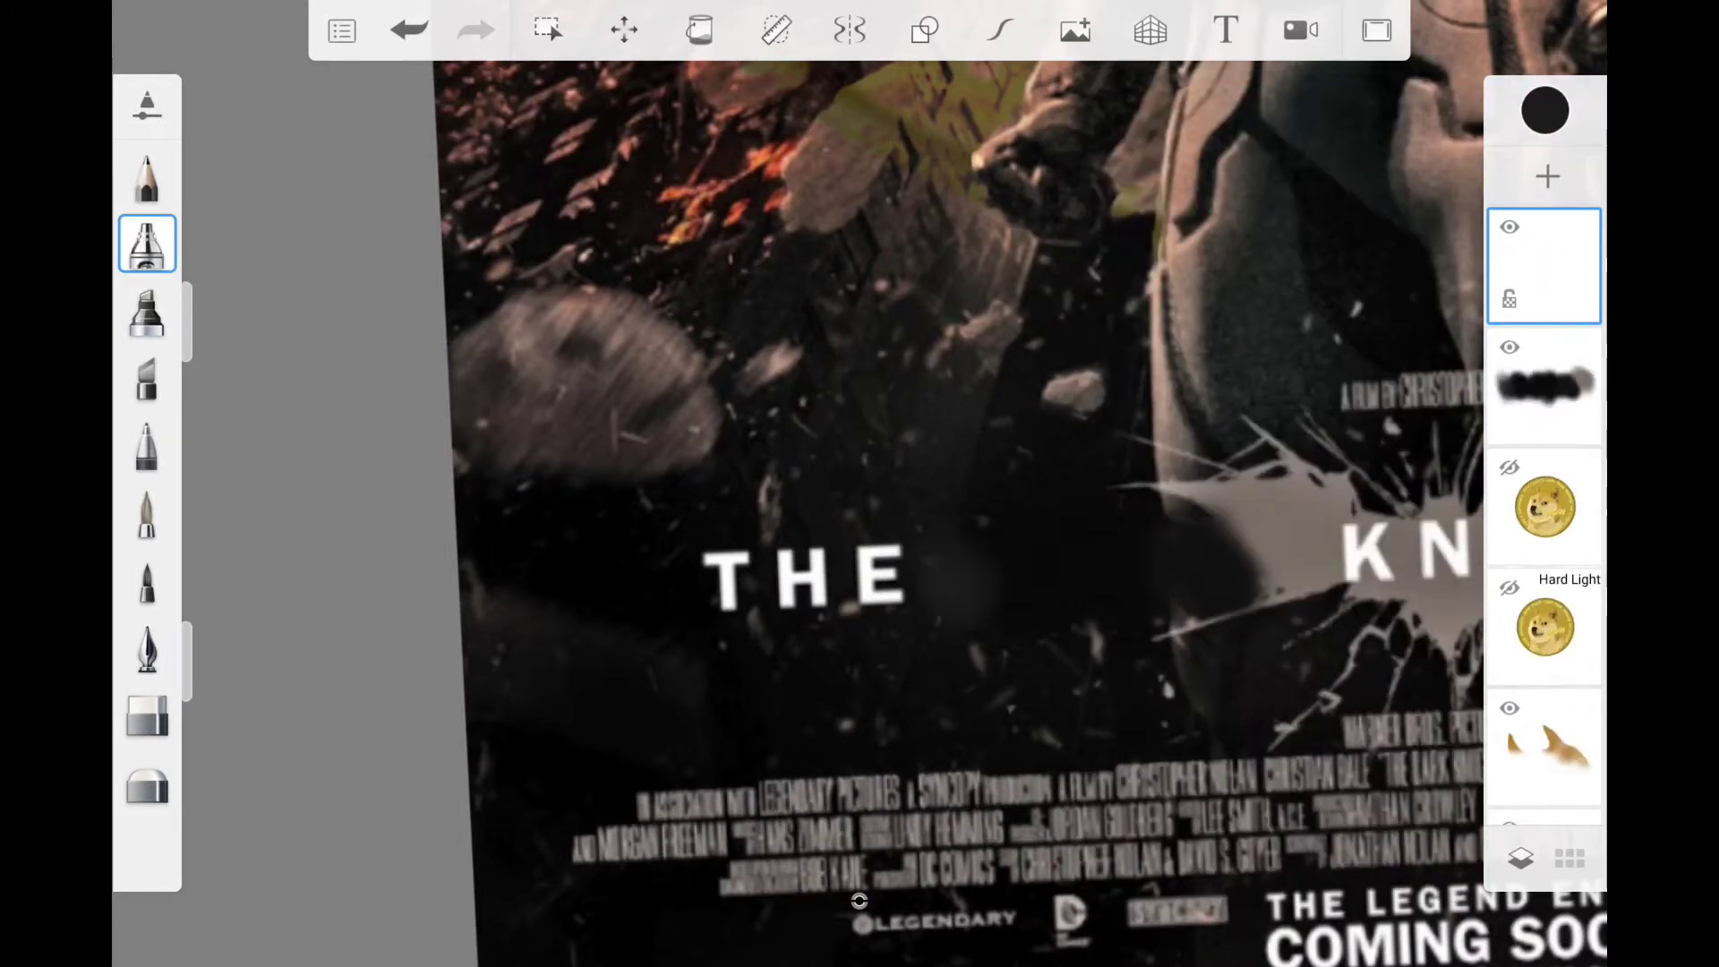
{"action": "scroll", "coordinate": [1544, 537], "scroll_direction": "down", "scroll_amount": 5}
Move the DOGE lettering layer to the top, place it in the title gap, and turn it white
{"action": "left_click", "coordinate": [1544, 685]}
{"action": "left_click_drag", "start_coordinate": [1544, 793], "coordinate": [1544, 233]}
{"action": "left_click", "coordinate": [624, 31]}
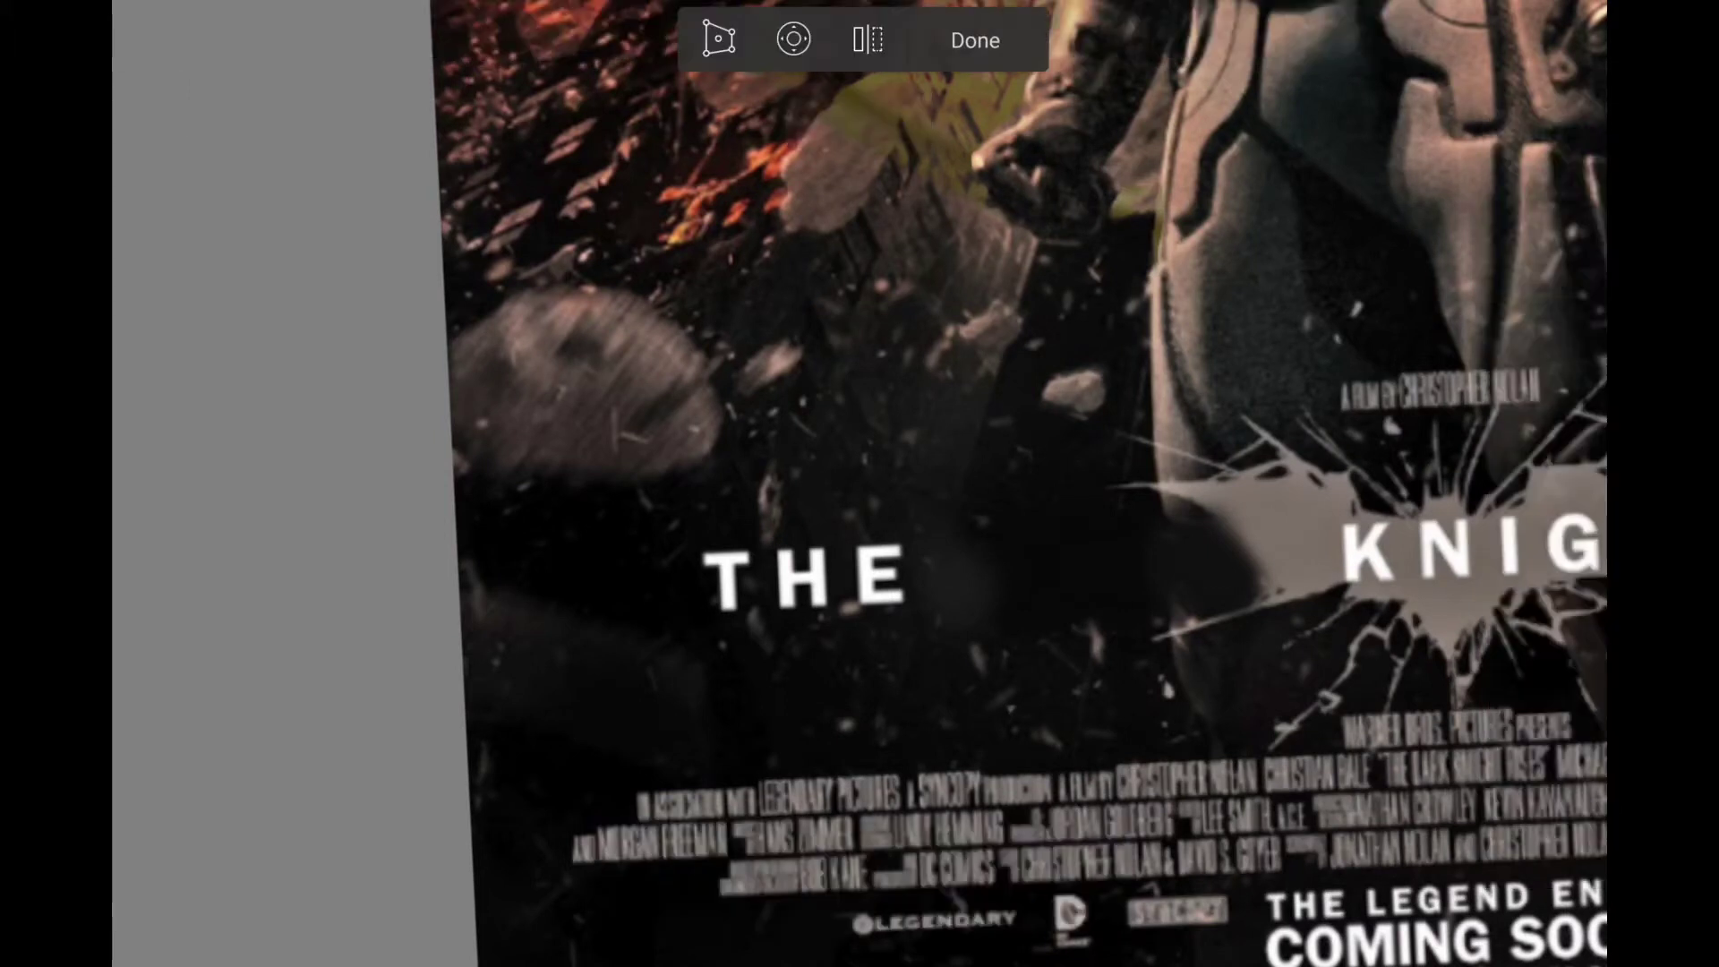
{"action": "left_click_drag", "start_coordinate": [788, 350], "coordinate": [1101, 573]}
{"action": "left_click", "coordinate": [975, 40]}
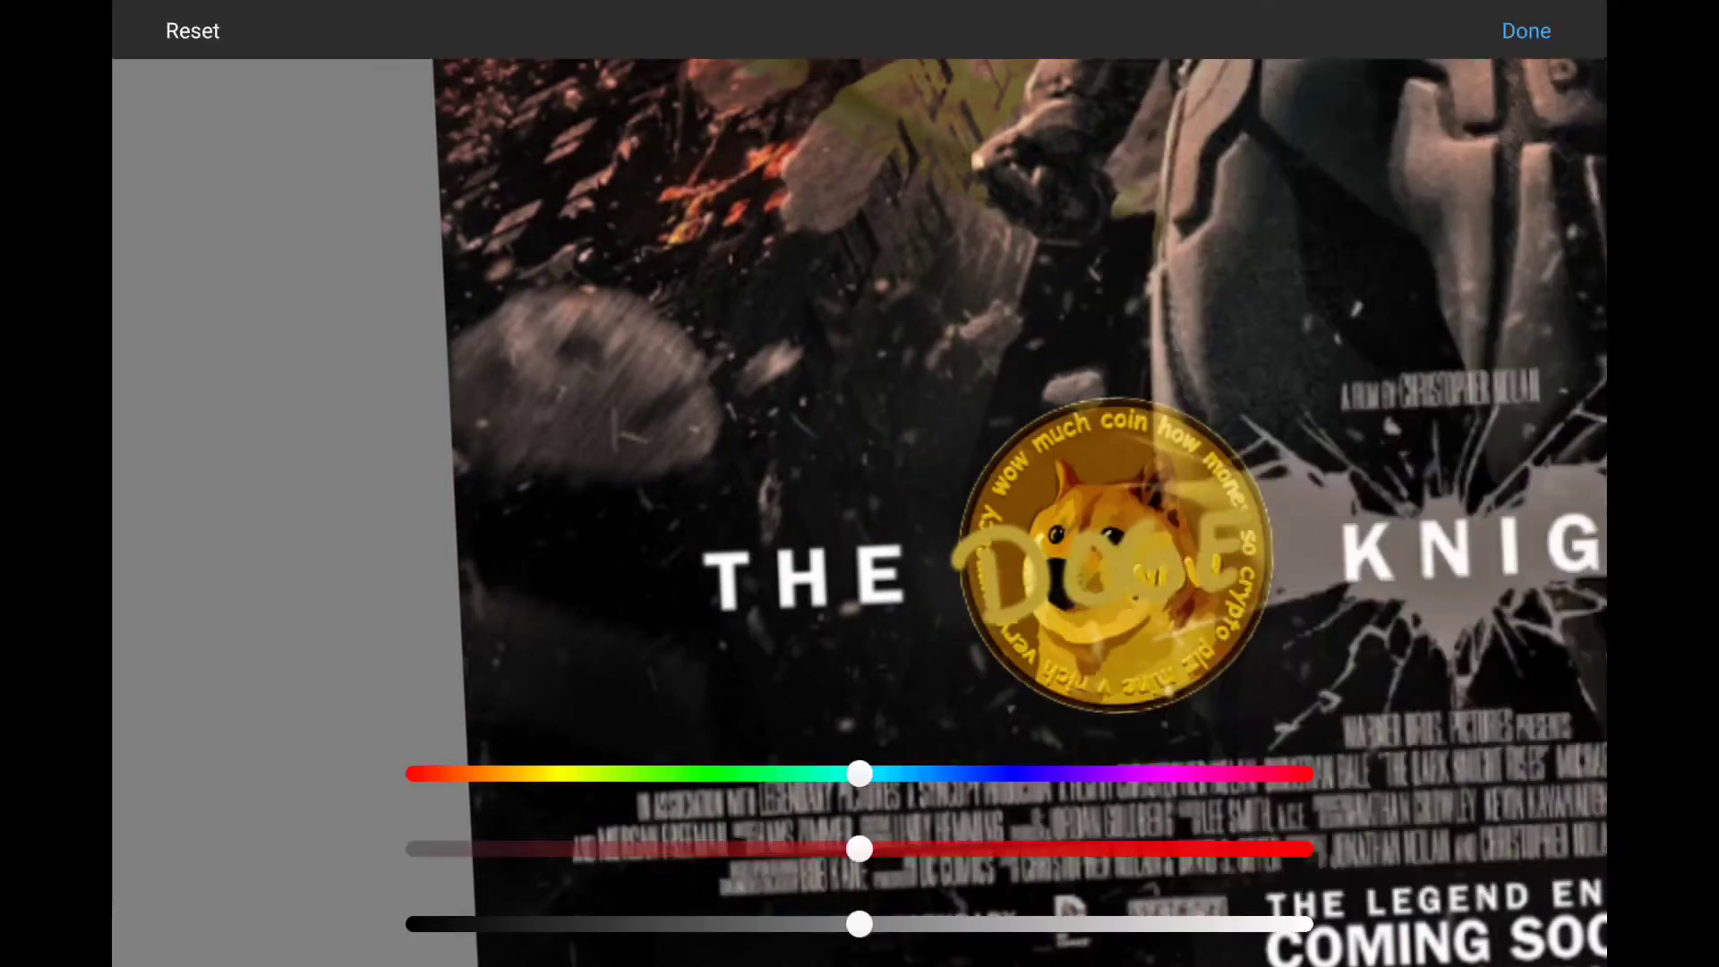
{"action": "left_click_drag", "start_coordinate": [859, 920], "coordinate": [1235, 921]}
{"action": "left_click", "coordinate": [1522, 29]}
{"action": "scroll", "coordinate": [1254, 537], "scroll_direction": "down", "scroll_amount": 3}
{"action": "scroll", "coordinate": [1253, 537], "scroll_direction": "down", "scroll_amount": 3}
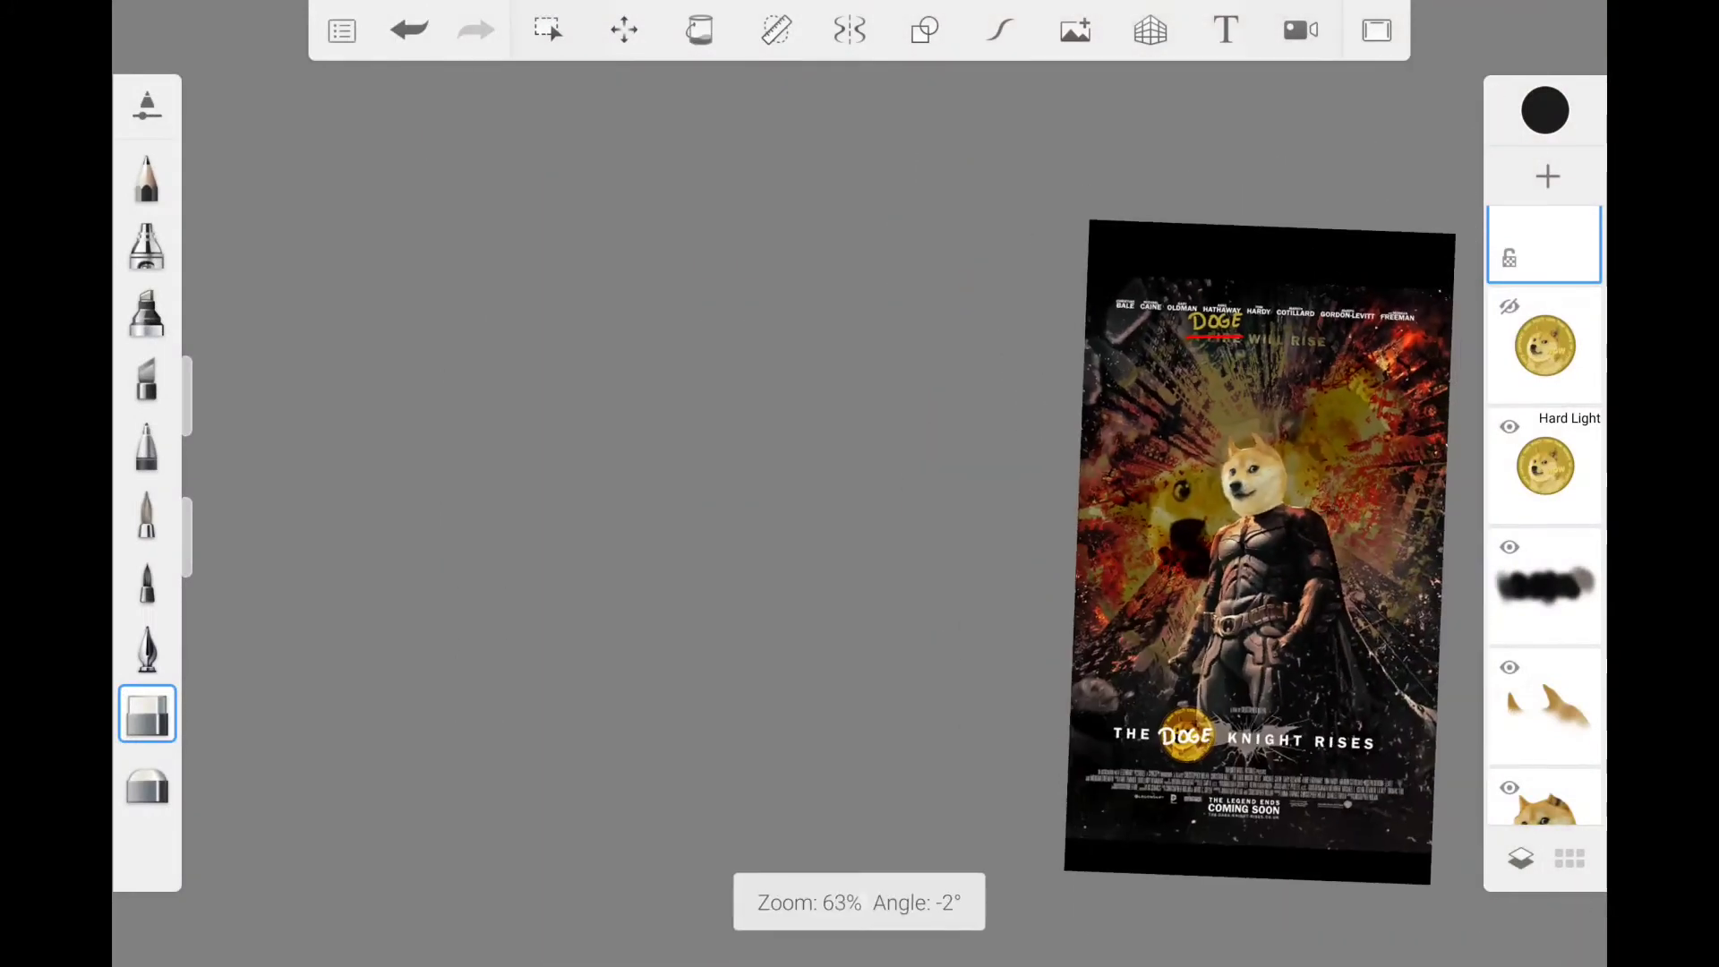
{"action": "scroll", "coordinate": [1132, 250], "scroll_direction": "up", "scroll_amount": 5}
{"action": "left_click", "coordinate": [1545, 586]}
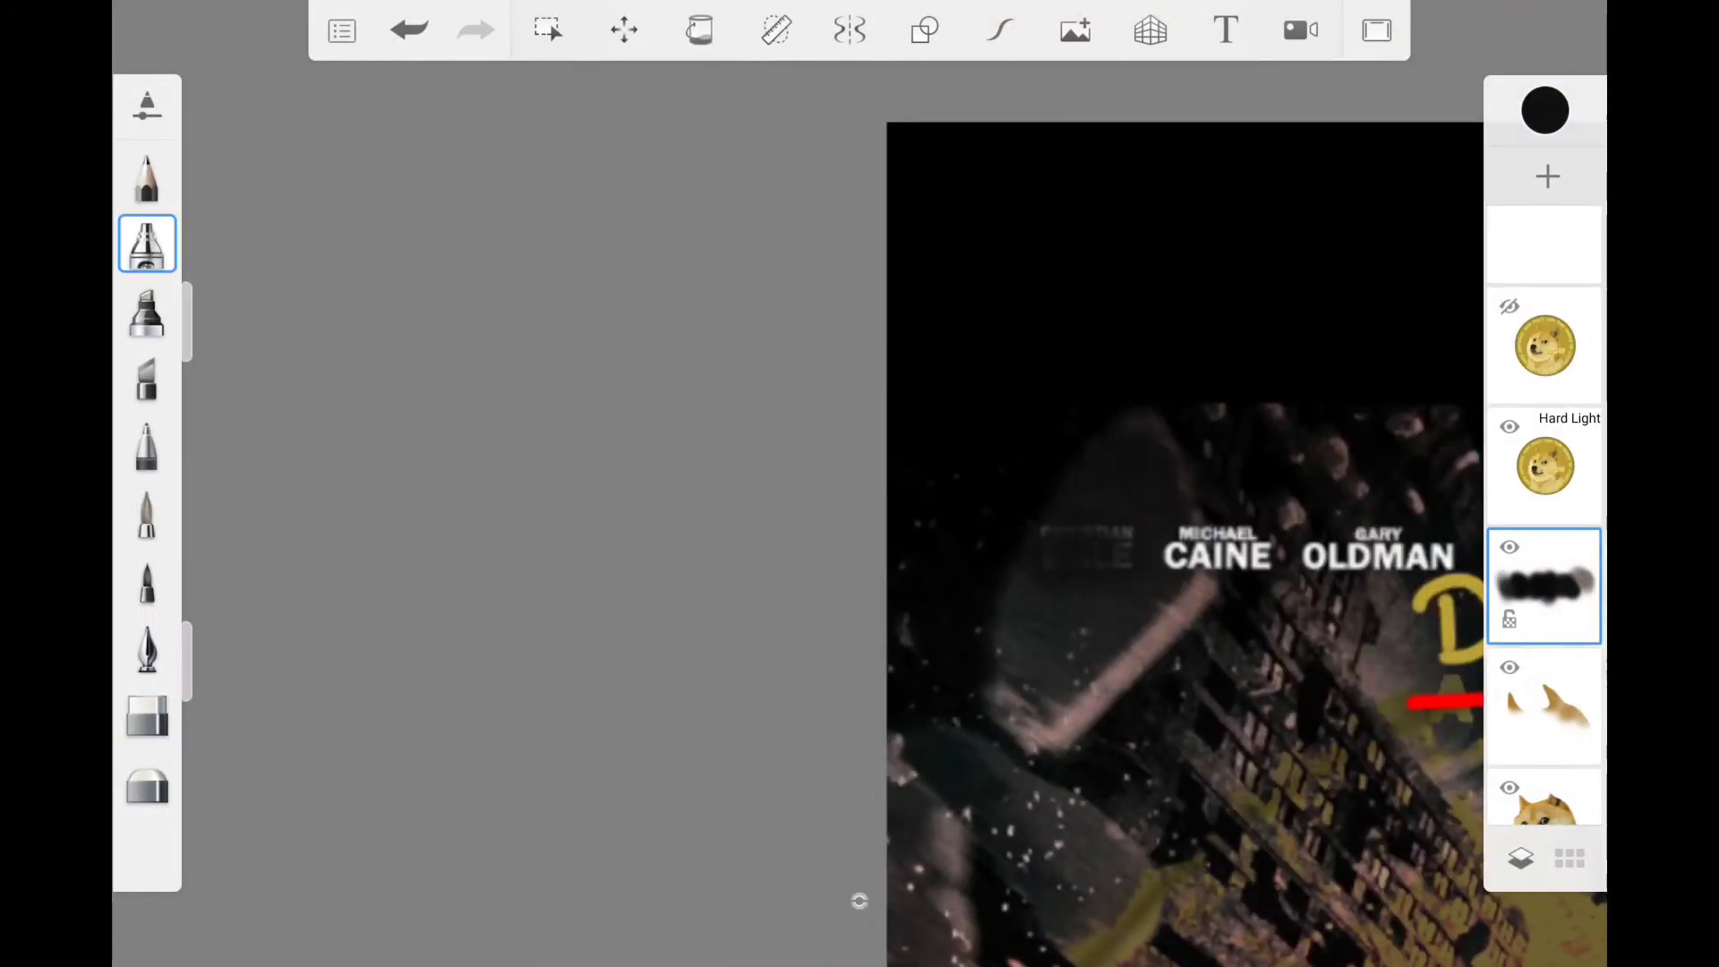
{"action": "left_click_drag", "start_coordinate": [1235, 537], "coordinate": [1259, 522]}
{"action": "scroll", "coordinate": [1164, 537], "scroll_direction": "up", "scroll_amount": 5}
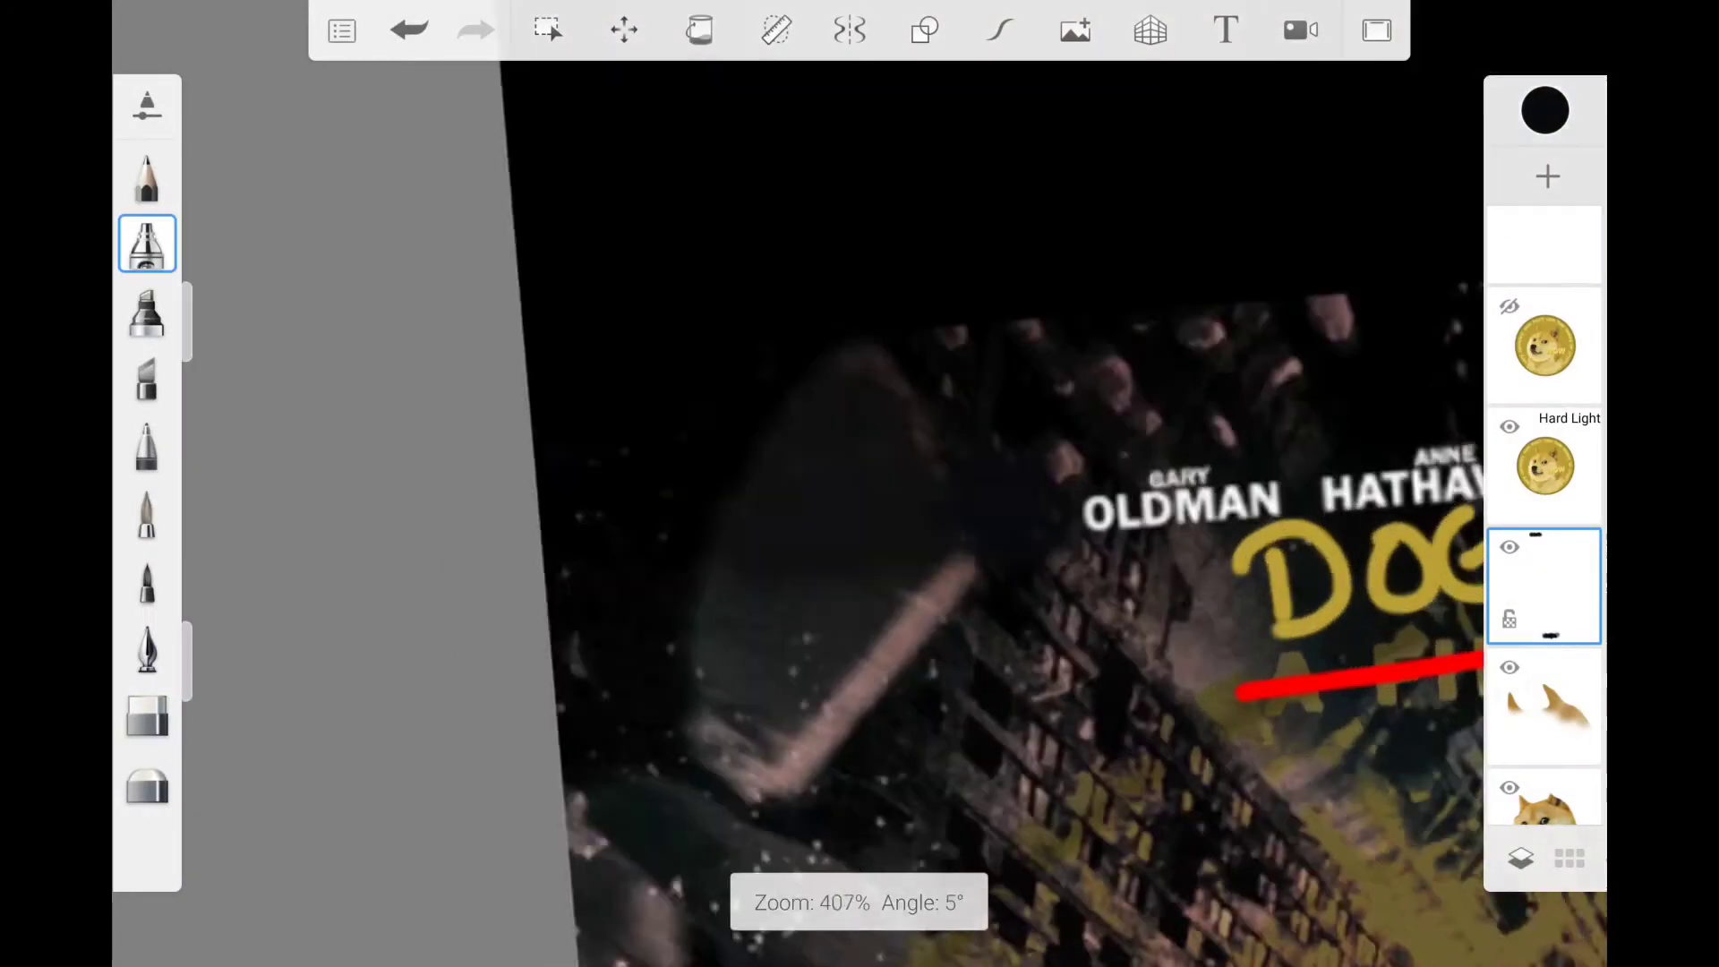
{"action": "left_click_drag", "start_coordinate": [1164, 537], "coordinate": [806, 537]}
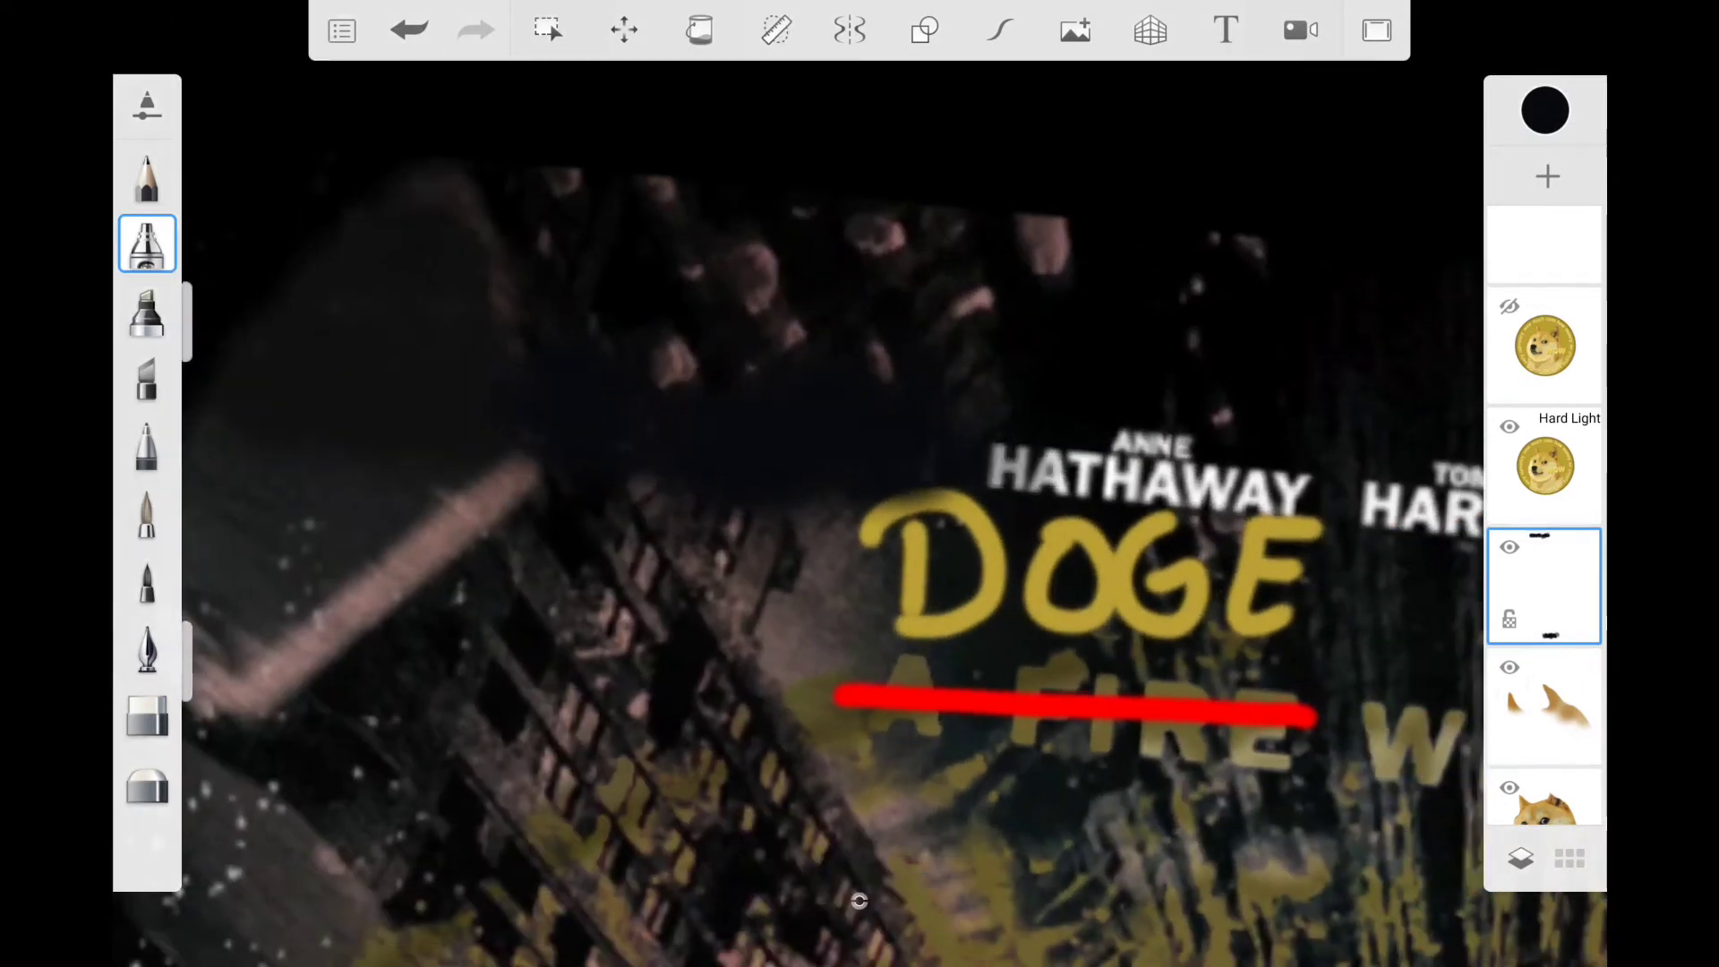
{"action": "left_click_drag", "start_coordinate": [1545, 586], "coordinate": [1544, 376]}
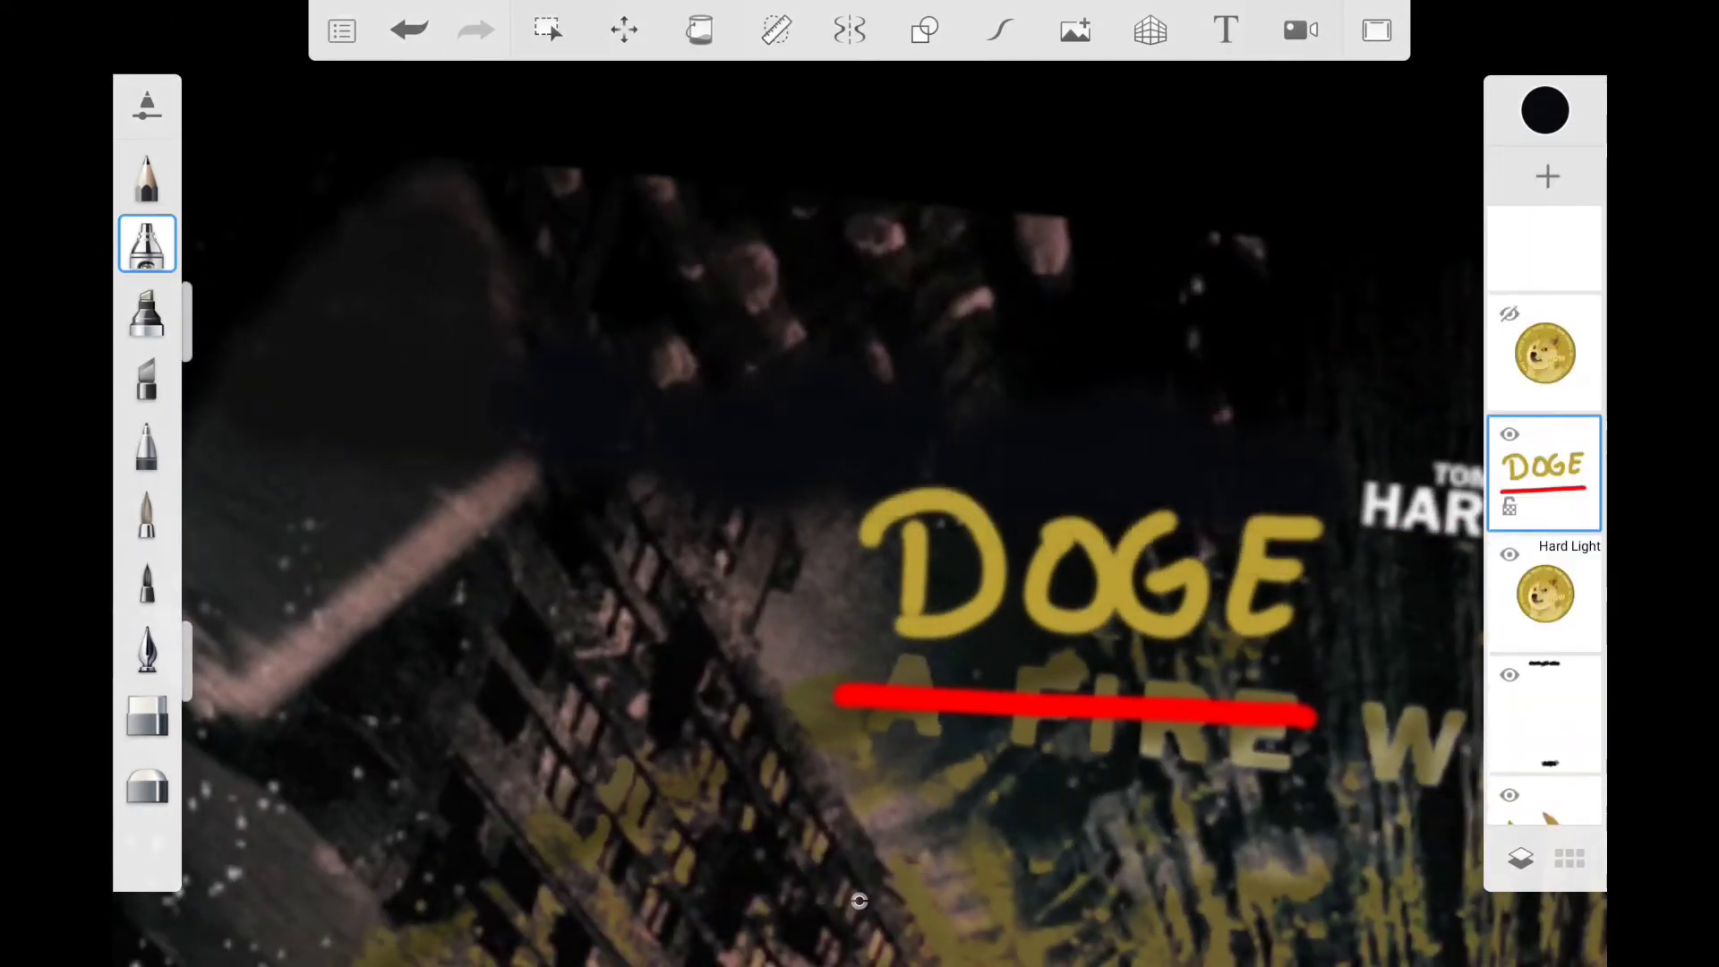
{"action": "scroll", "coordinate": [860, 537], "scroll_direction": "down", "scroll_amount": 2}
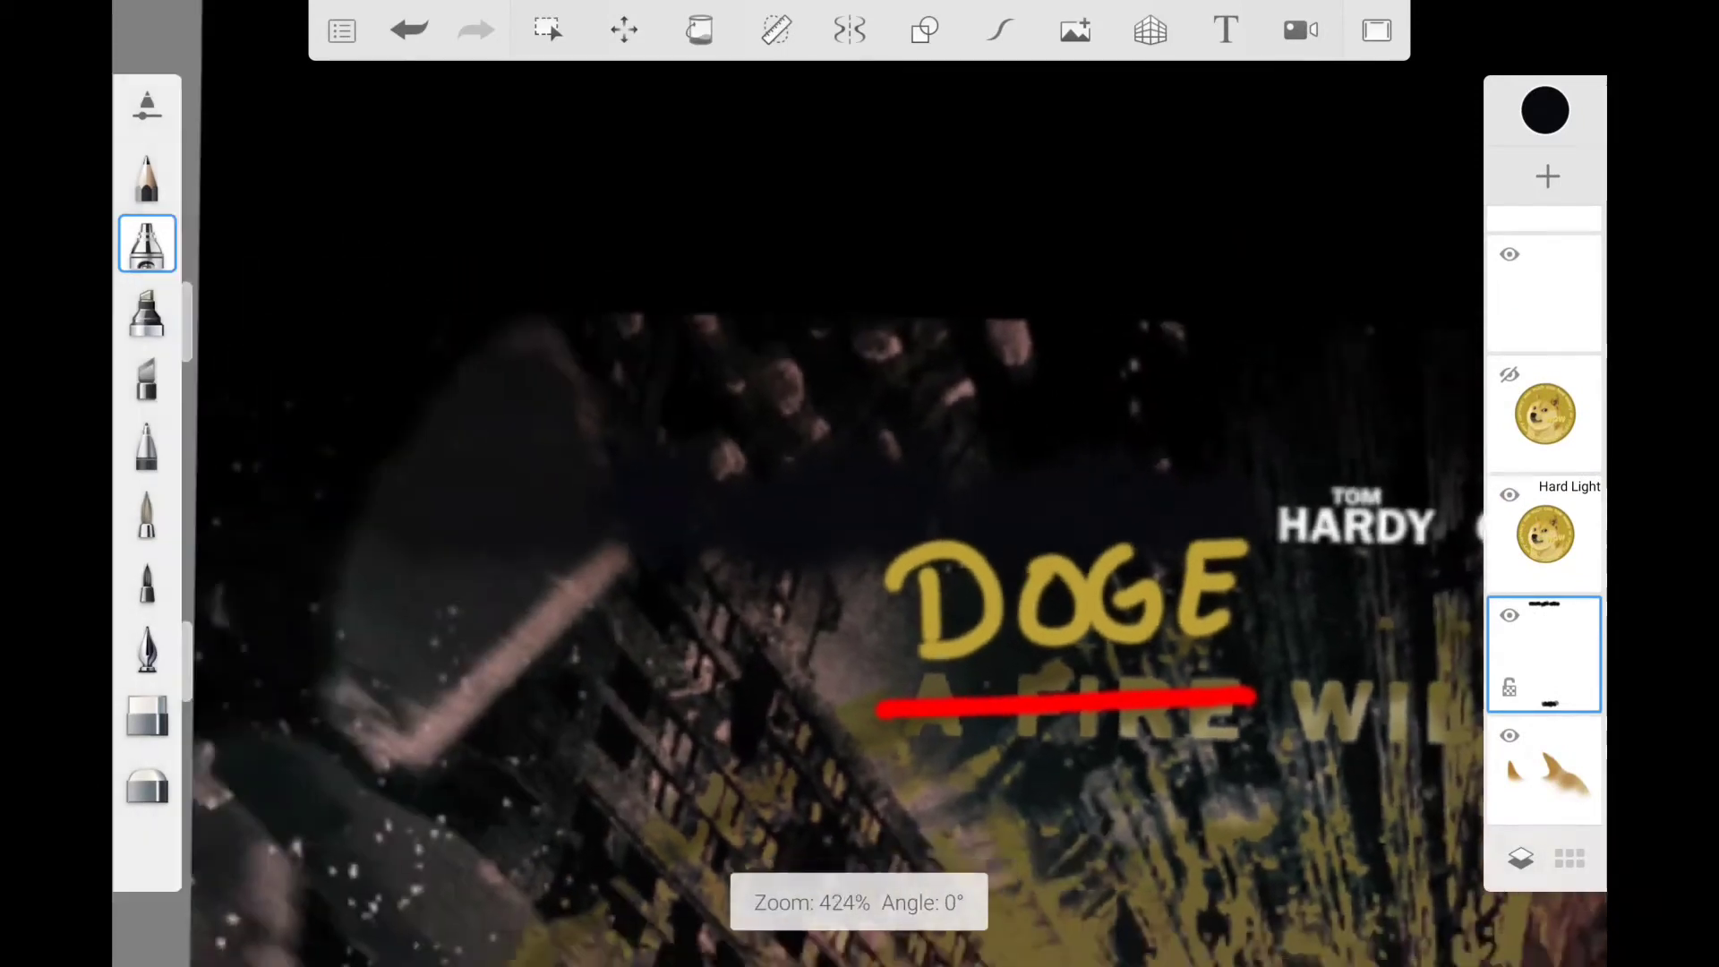
{"action": "left_click_drag", "start_coordinate": [985, 538], "coordinate": [627, 537]}
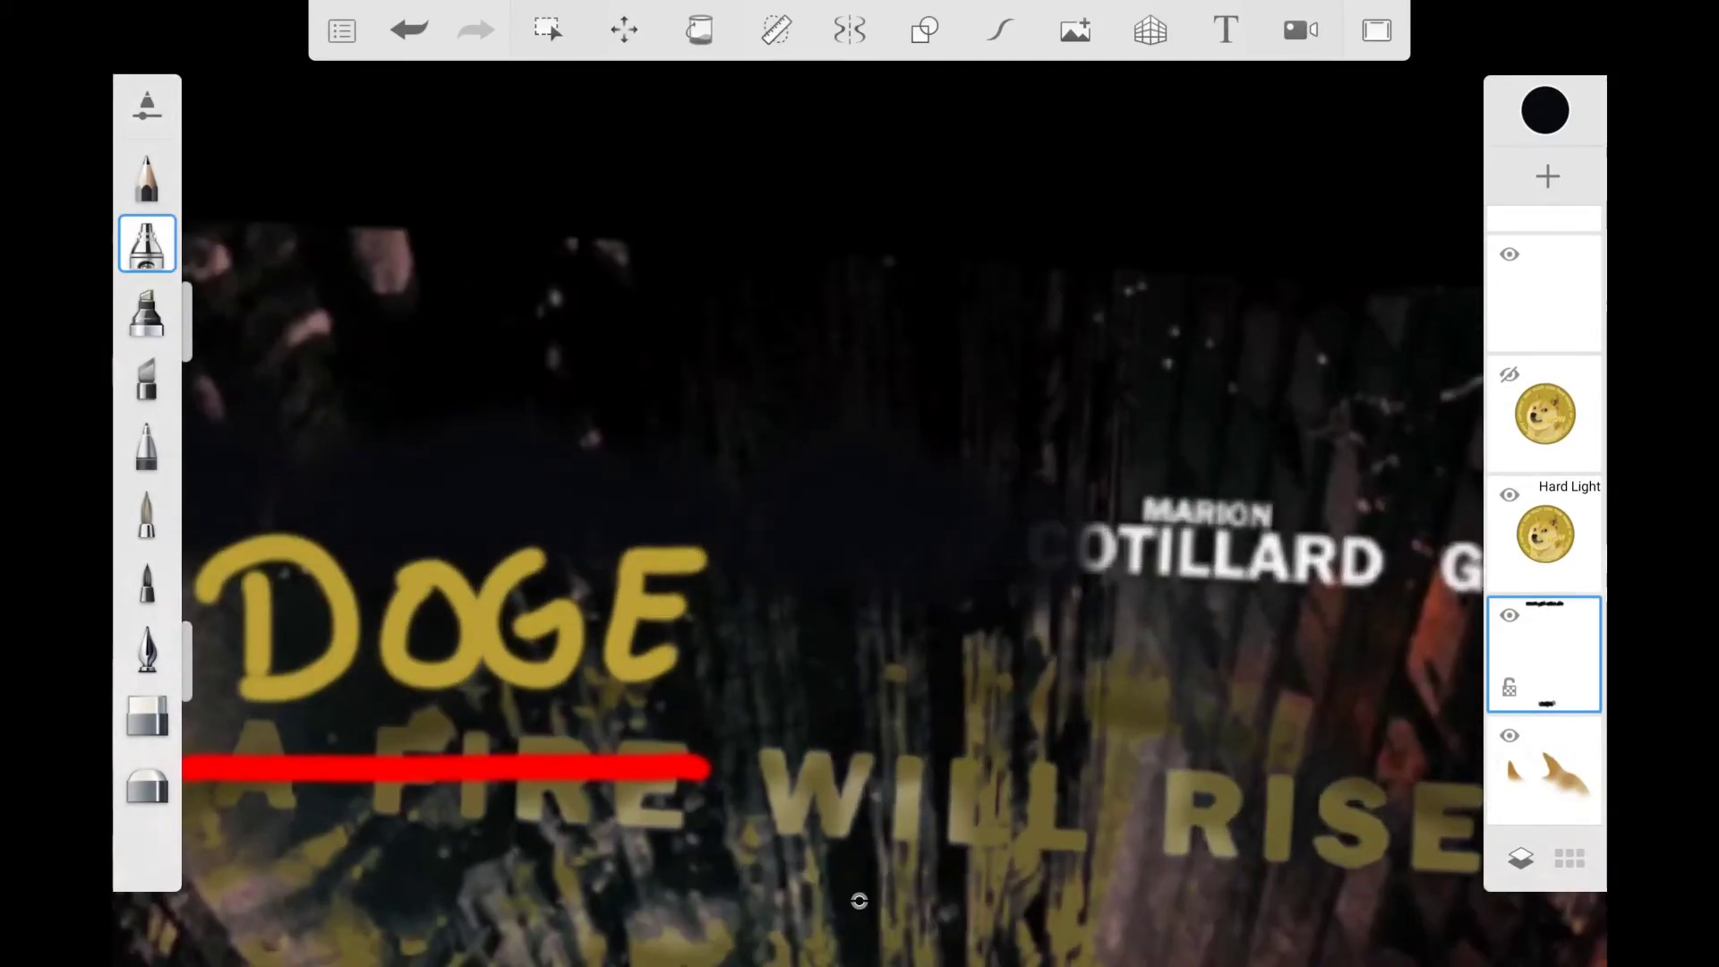
{"action": "left_click", "coordinate": [1545, 110]}
{"action": "left_click", "coordinate": [1544, 110]}
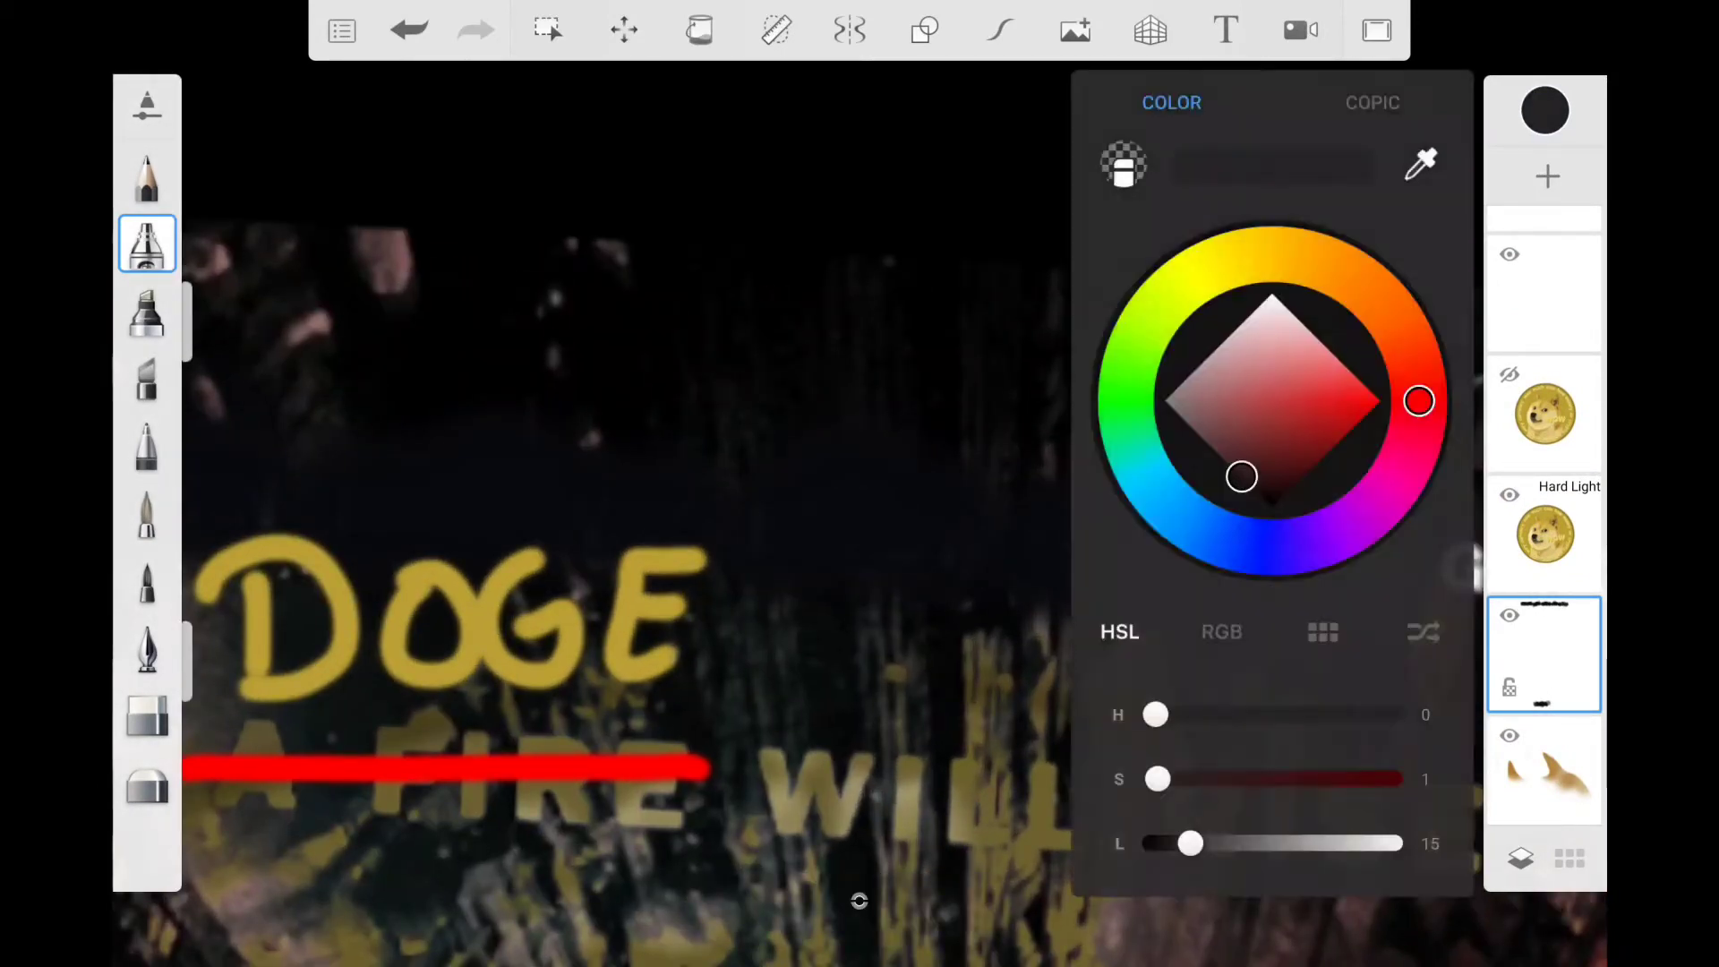
{"action": "left_click_drag", "start_coordinate": [985, 582], "coordinate": [725, 529]}
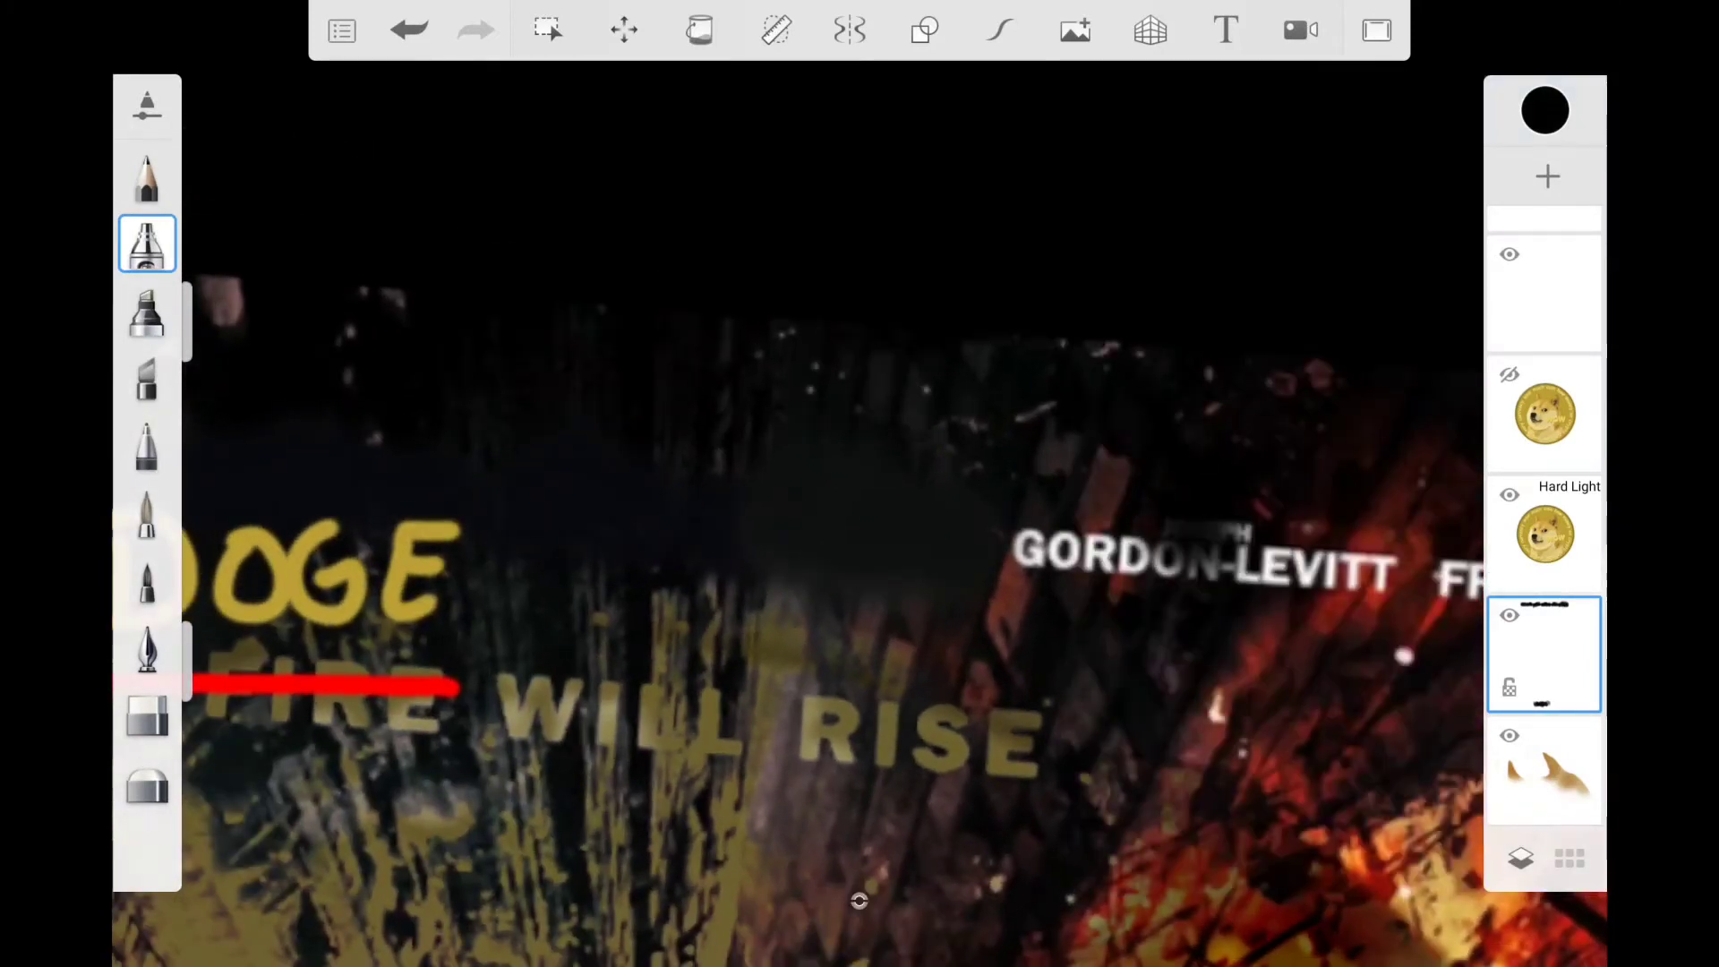
{"action": "left_click_drag", "start_coordinate": [859, 900], "coordinate": [609, 899]}
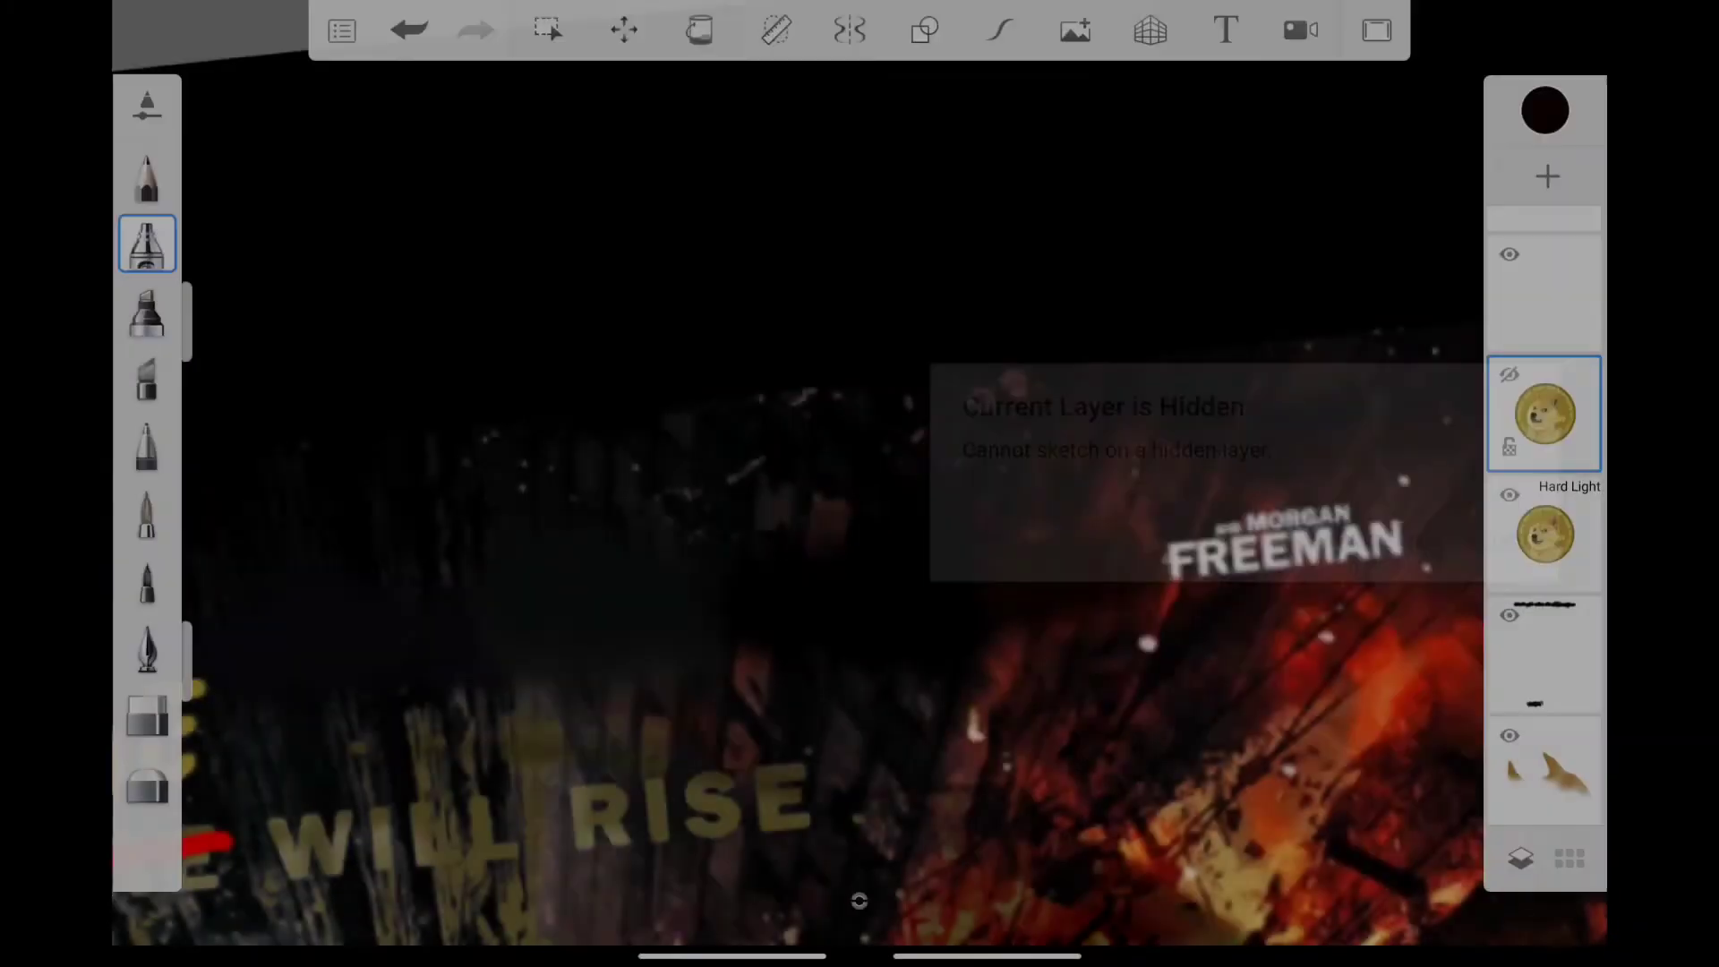
{"action": "left_click_drag", "start_coordinate": [985, 537], "coordinate": [828, 511]}
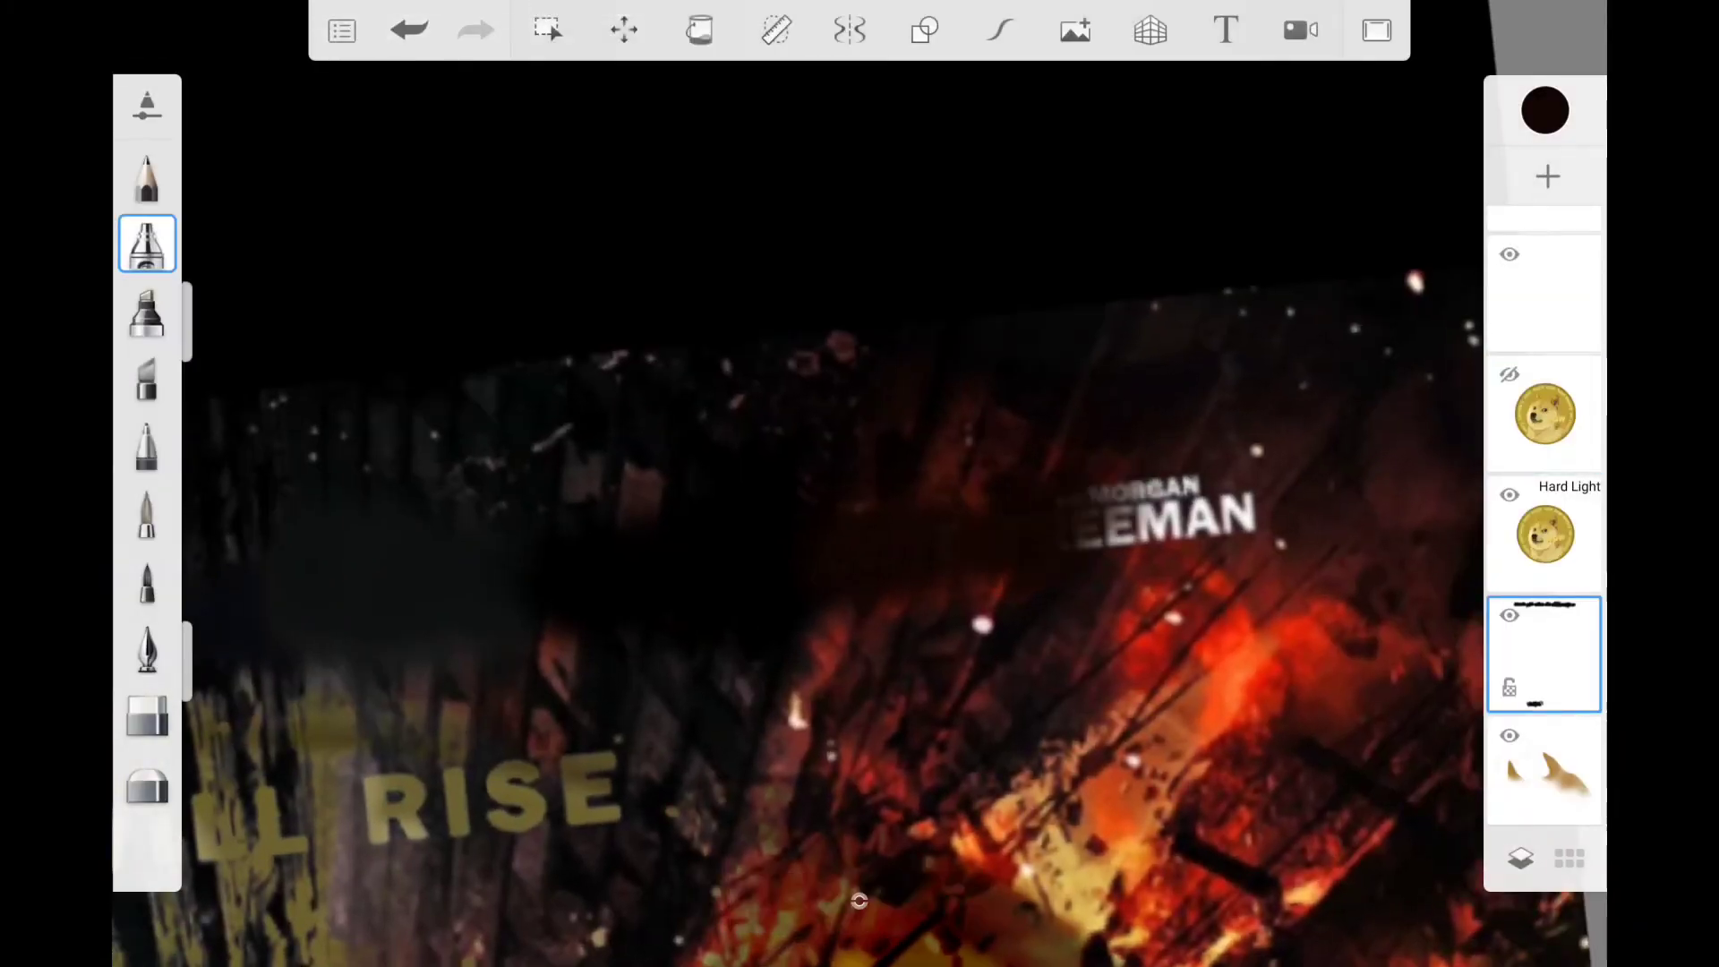
{"action": "left_click_drag", "start_coordinate": [984, 537], "coordinate": [850, 448]}
{"action": "left_click_drag", "start_coordinate": [985, 761], "coordinate": [895, 447]}
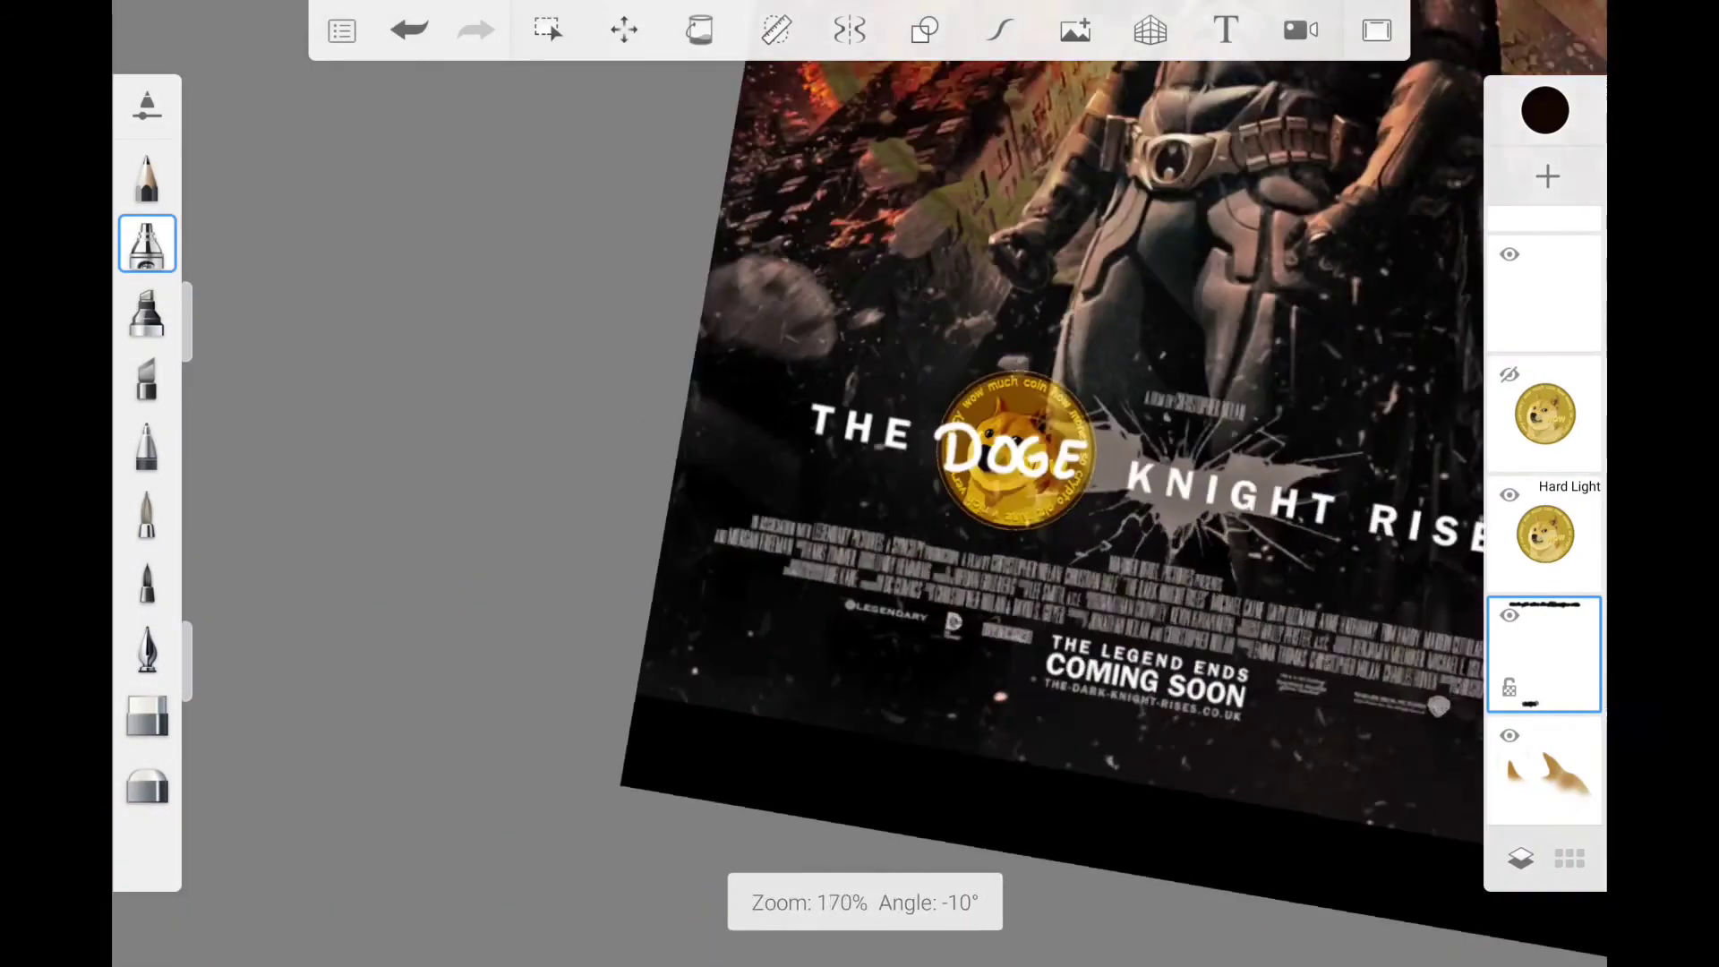
{"action": "left_click_drag", "start_coordinate": [985, 626], "coordinate": [1072, 762]}
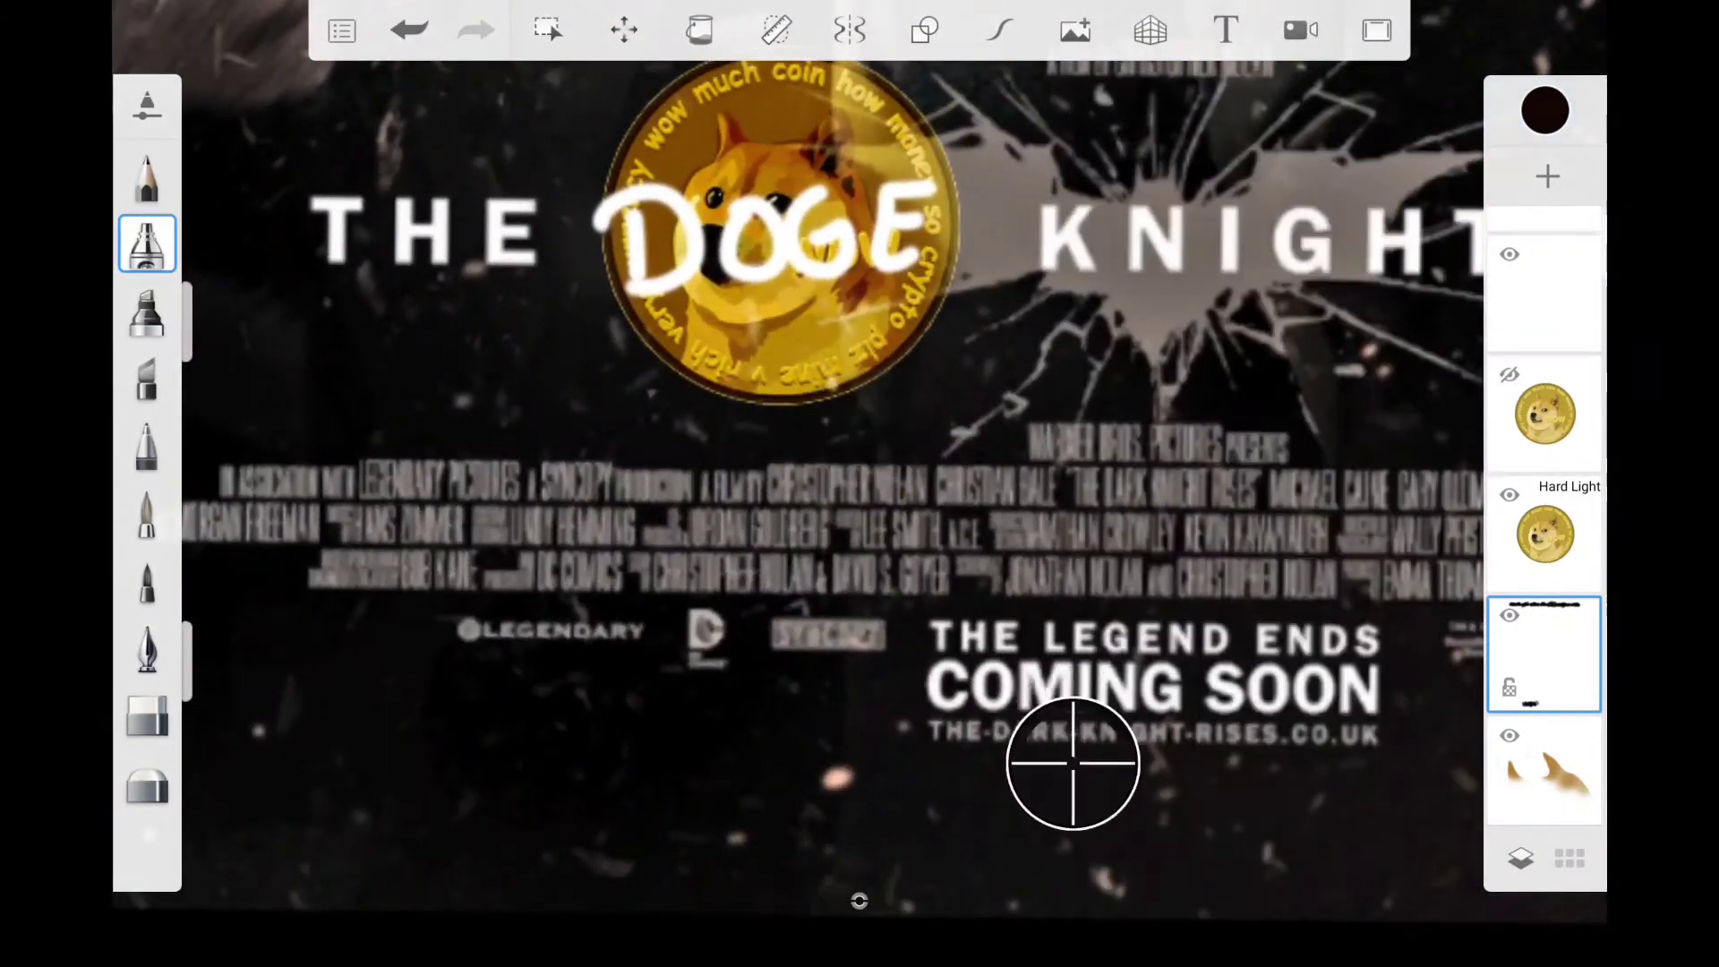
{"action": "mouse_move", "coordinate": [859, 484]}
{"action": "left_mouse_down"}
{"action": "mouse_move", "coordinate": [984, 555]}
{"action": "mouse_move", "coordinate": [1164, 607]}
{"action": "mouse_move", "coordinate": [1122, 711]}
{"action": "mouse_move", "coordinate": [1066, 727]}
{"action": "left_mouse_up"}
Select the Darken Dogecoin layer and switch to the eraser
{"action": "scroll", "coordinate": [1544, 537], "scroll_direction": "down", "scroll_amount": 10}
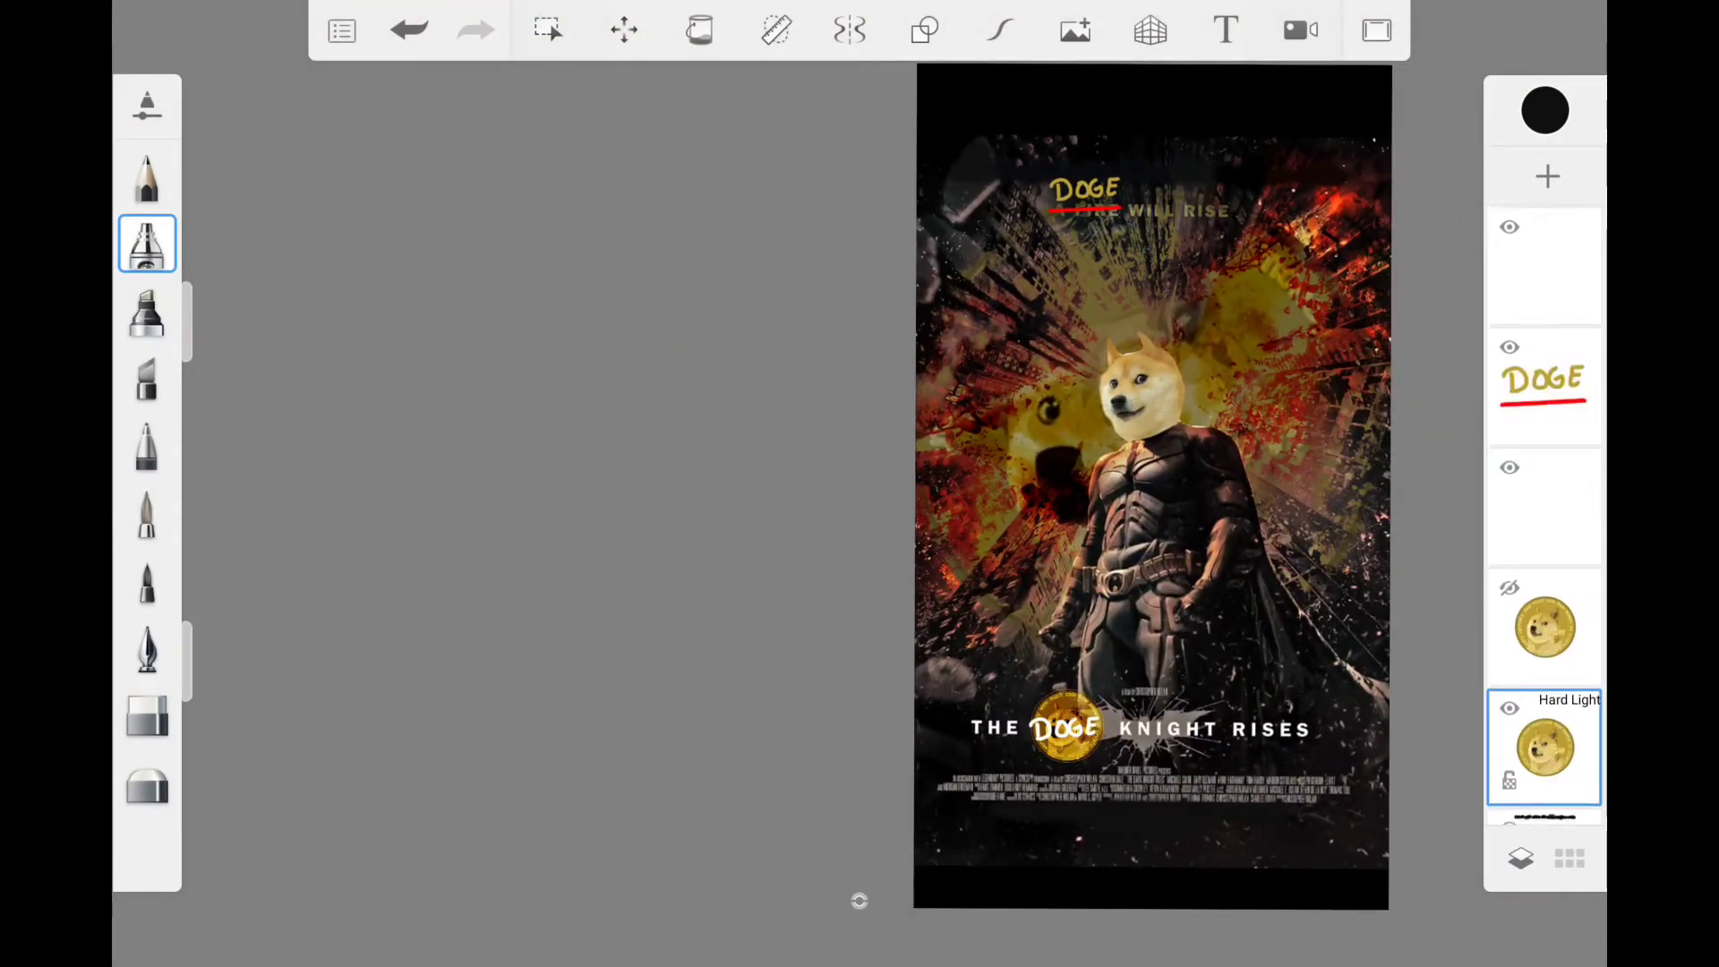
{"action": "left_click", "coordinate": [1509, 295]}
{"action": "left_click", "coordinate": [1549, 333]}
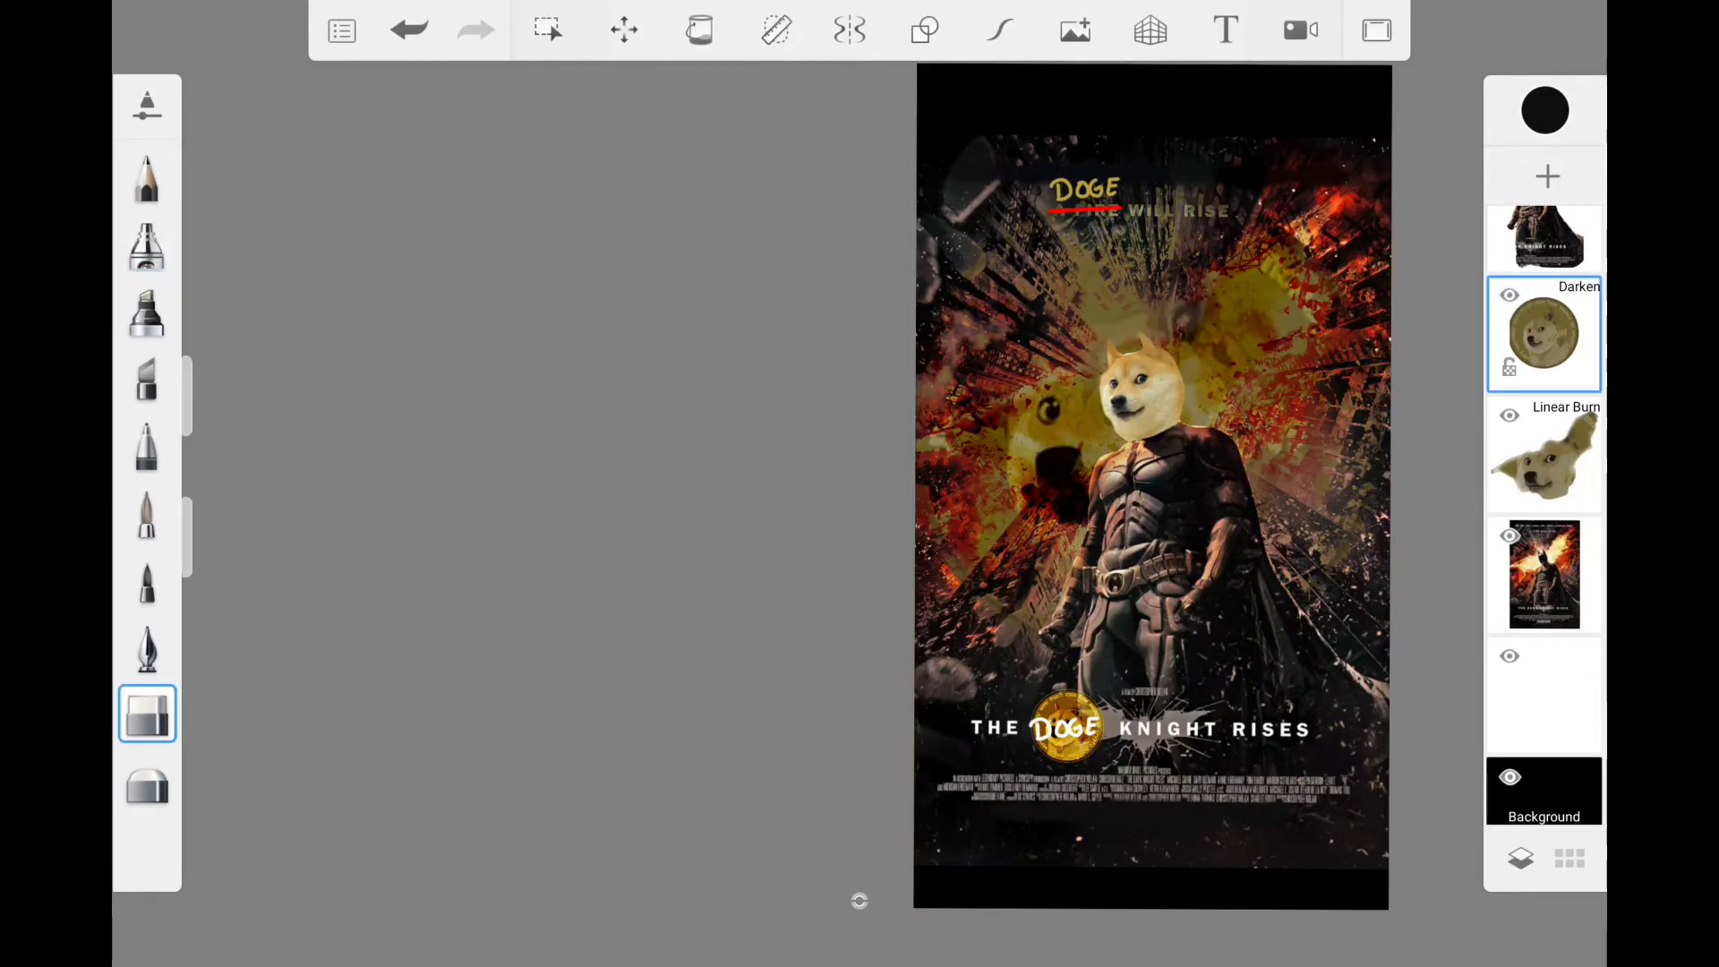
{"action": "scroll", "coordinate": [1074, 358], "scroll_direction": "up", "scroll_amount": 5}
{"action": "left_click", "coordinate": [147, 781]}
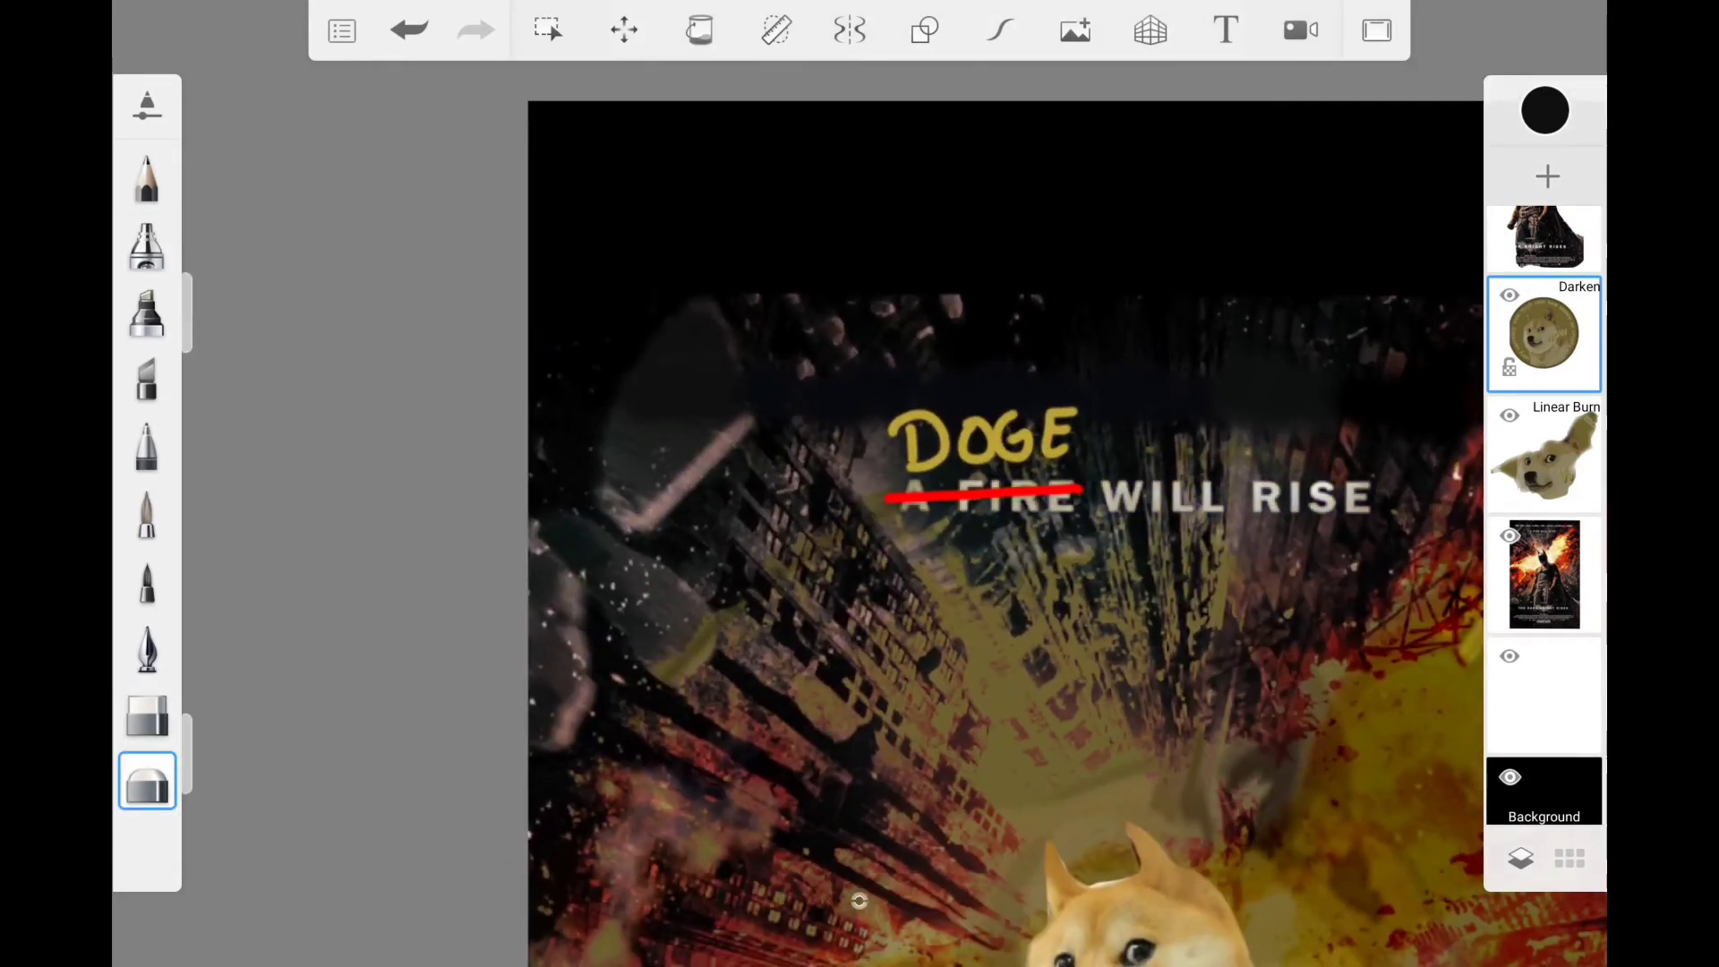
{"action": "scroll", "coordinate": [1544, 448], "scroll_direction": "up", "scroll_amount": 5}
{"action": "scroll", "coordinate": [1544, 448], "scroll_direction": "up", "scroll_amount": 3}
Fill each letter of the tagline's DOGE lettering with white using the Fill tool
{"action": "left_click", "coordinate": [1546, 379]}
{"action": "scroll", "coordinate": [984, 493], "scroll_direction": "up", "scroll_amount": 5}
{"action": "left_click", "coordinate": [699, 30]}
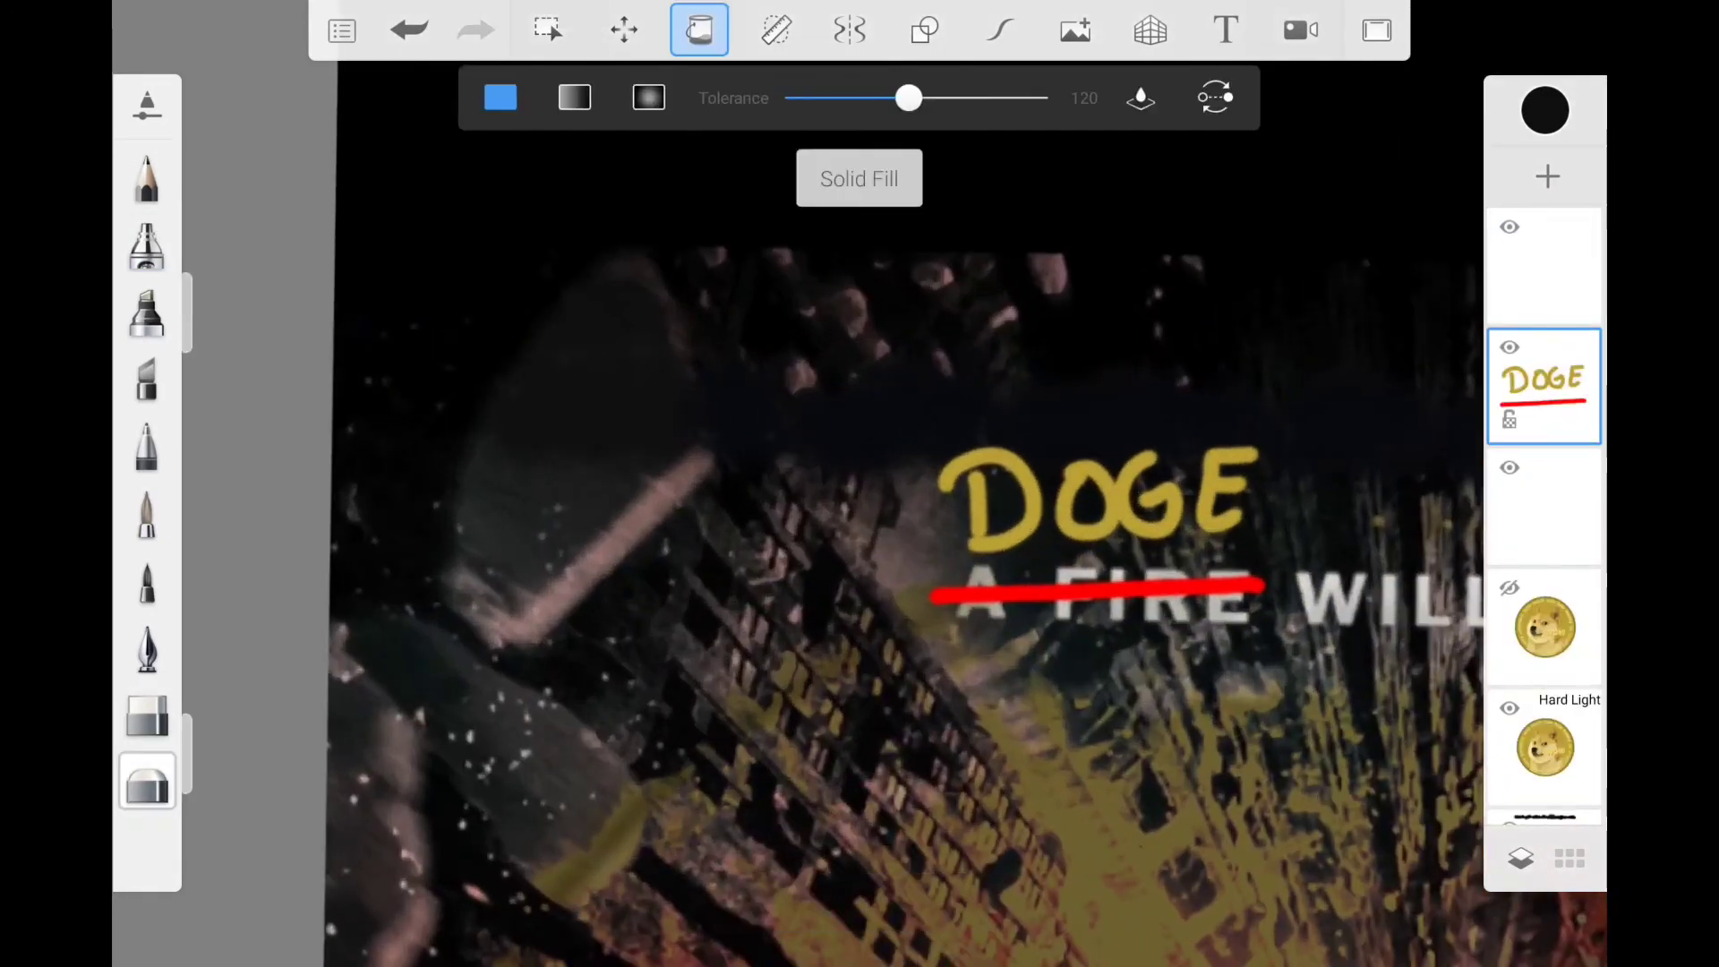
{"action": "left_click", "coordinate": [147, 242]}
{"action": "left_click", "coordinate": [699, 29]}
{"action": "left_click", "coordinate": [984, 497]}
{"action": "left_click", "coordinate": [1101, 501]}
{"action": "left_click", "coordinate": [146, 243]}
{"action": "scroll", "coordinate": [1146, 537], "scroll_direction": "down", "scroll_amount": 5}
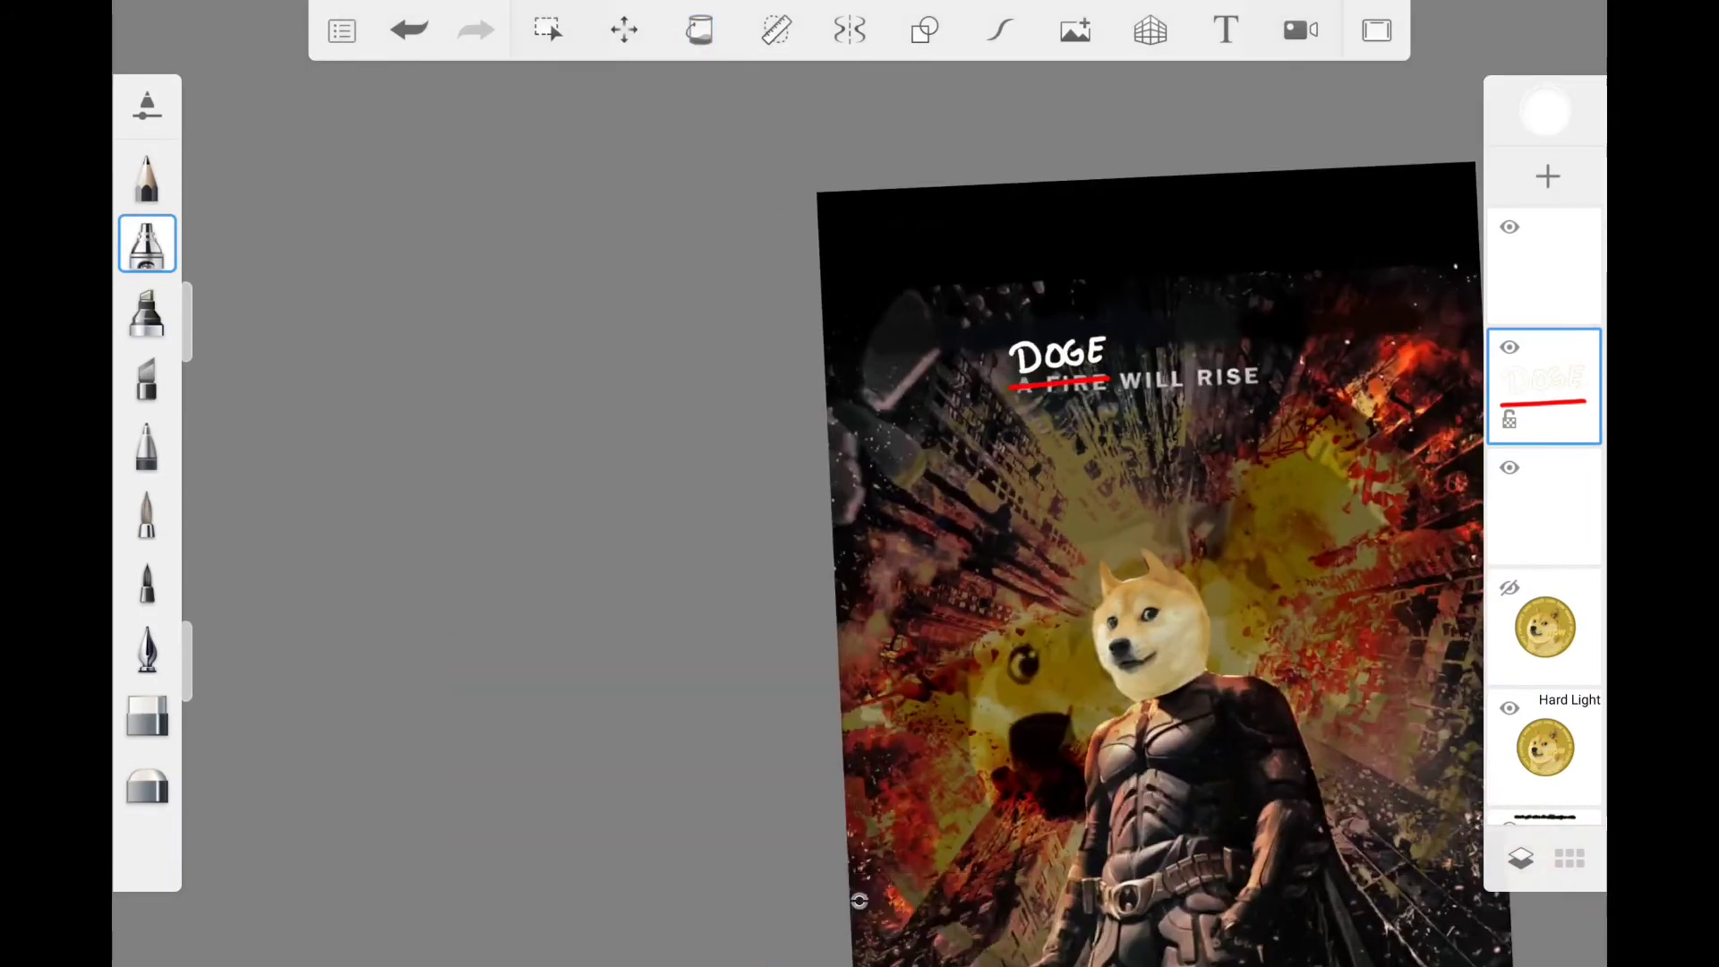
{"action": "scroll", "coordinate": [858, 900], "scroll_direction": "down", "scroll_amount": 3}
{"action": "scroll", "coordinate": [858, 900], "scroll_direction": "up", "scroll_amount": 2}
{"action": "scroll", "coordinate": [858, 901], "scroll_direction": "up", "scroll_amount": 3}
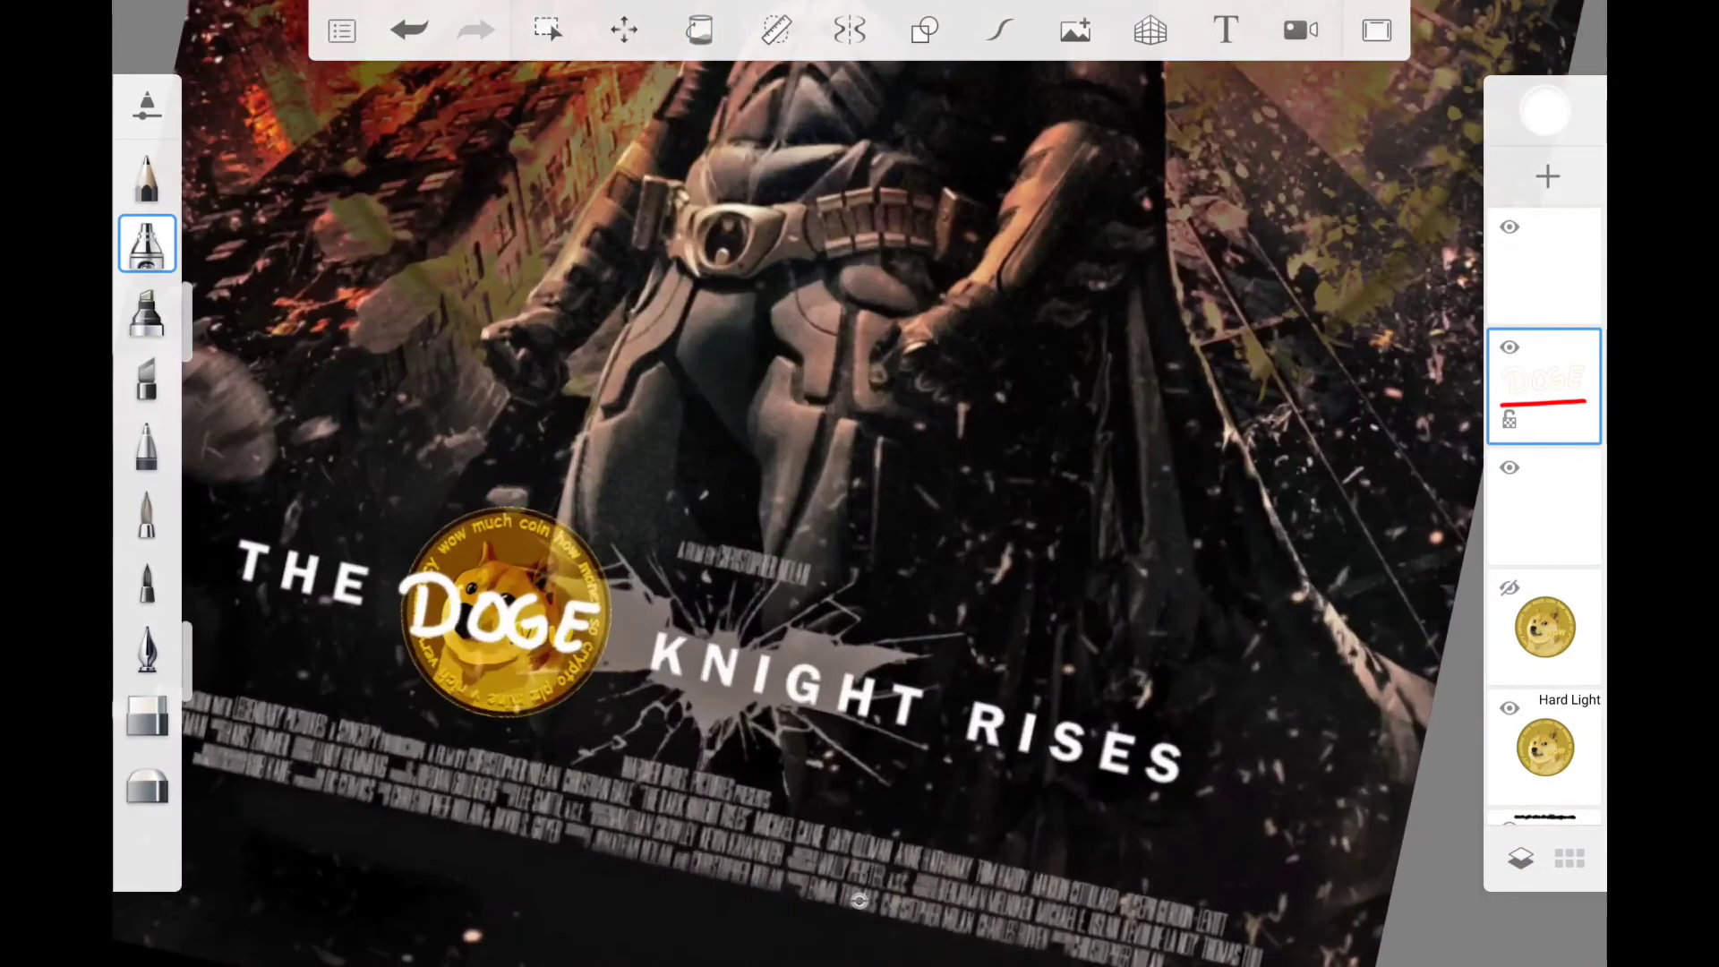
{"action": "scroll", "coordinate": [859, 901], "scroll_direction": "up", "scroll_amount": 3}
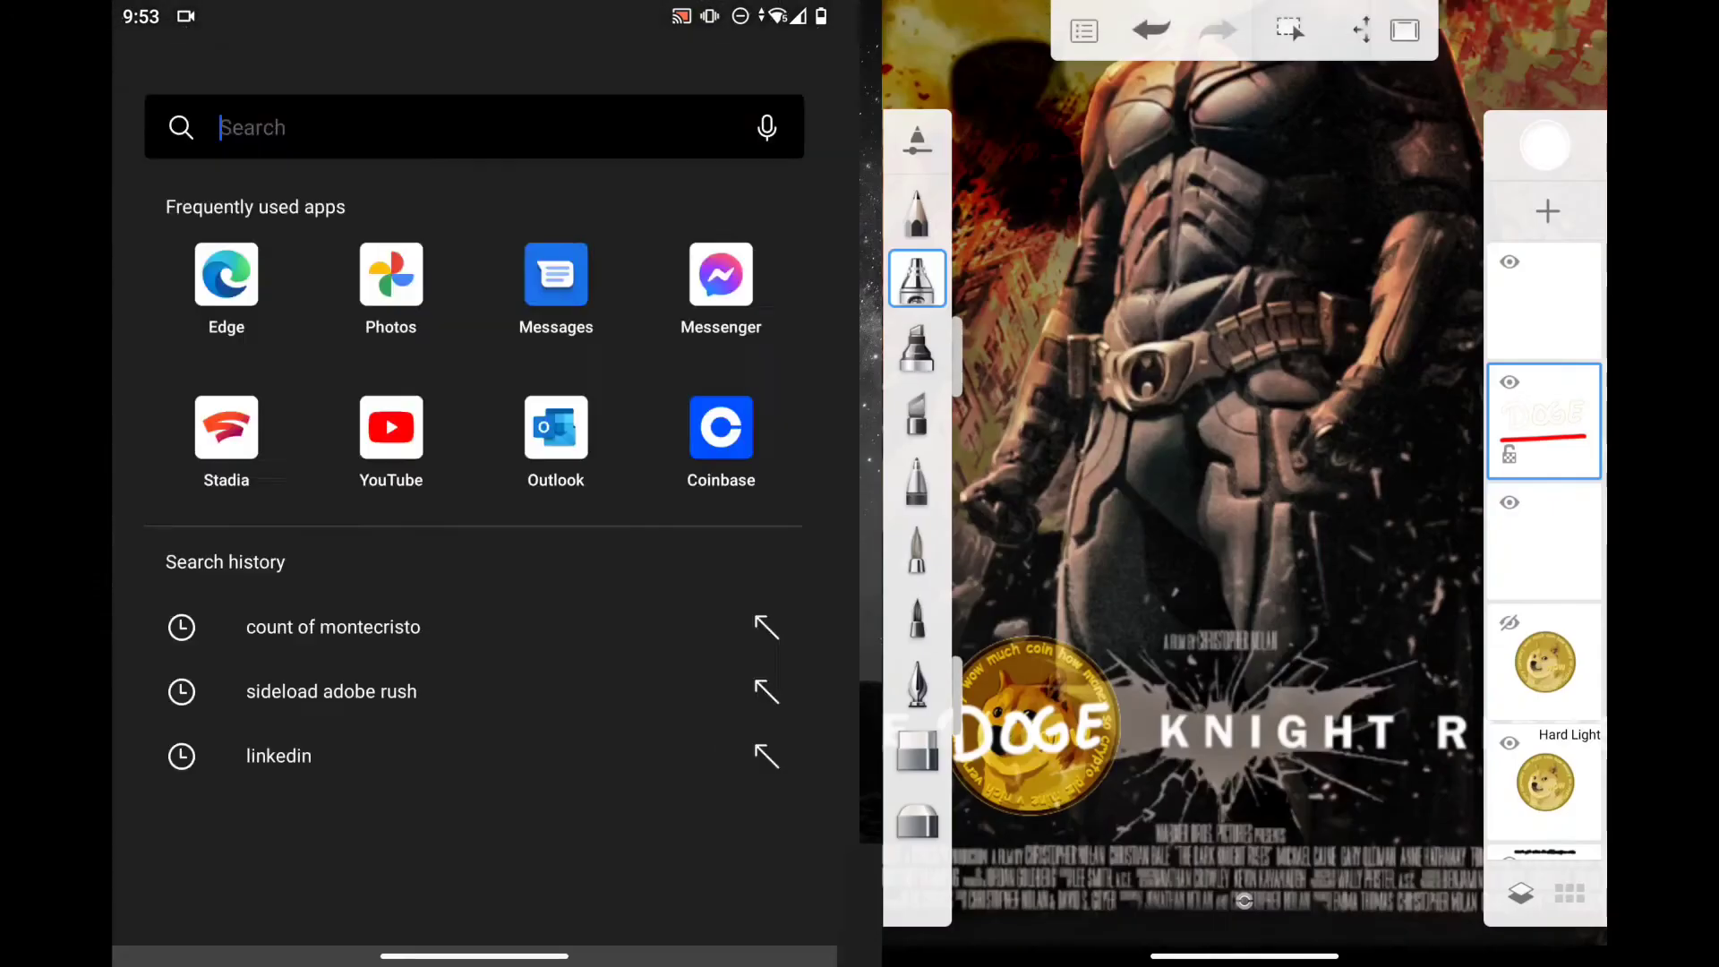
Download the '01M Logo white letters' image from OneDrive's Logo folder
{"action": "type", "text": "onedr"}
{"action": "left_click", "coordinate": [250, 277]}
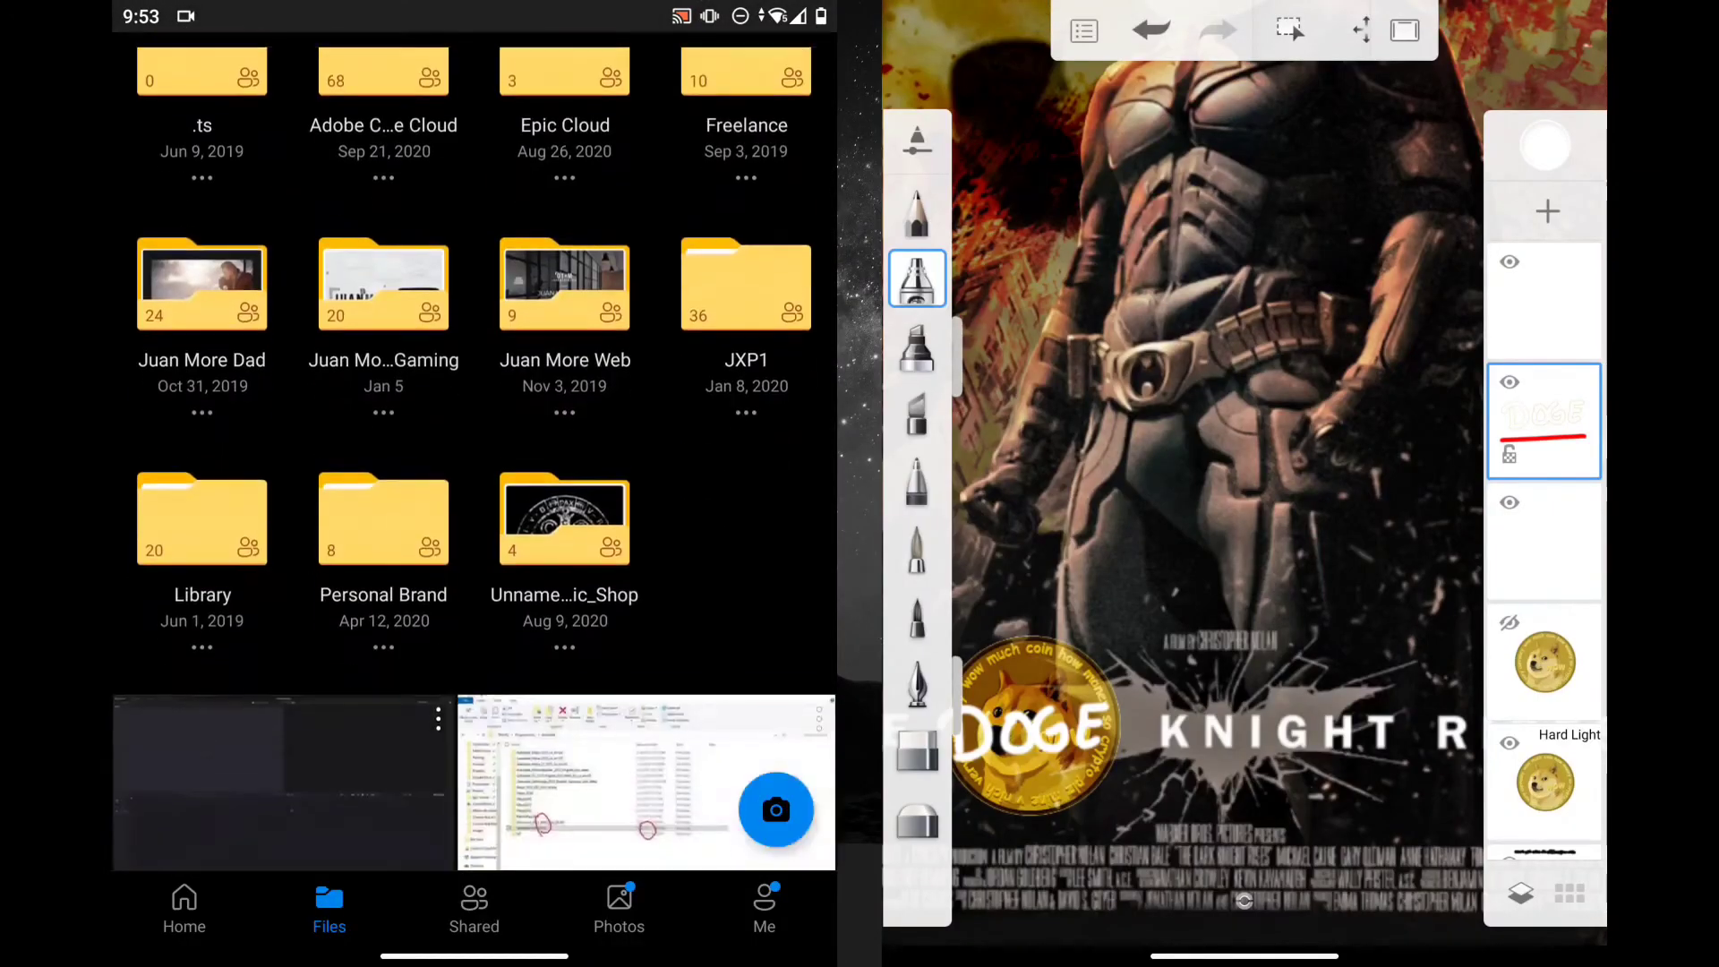
{"action": "left_click", "coordinate": [746, 259]}
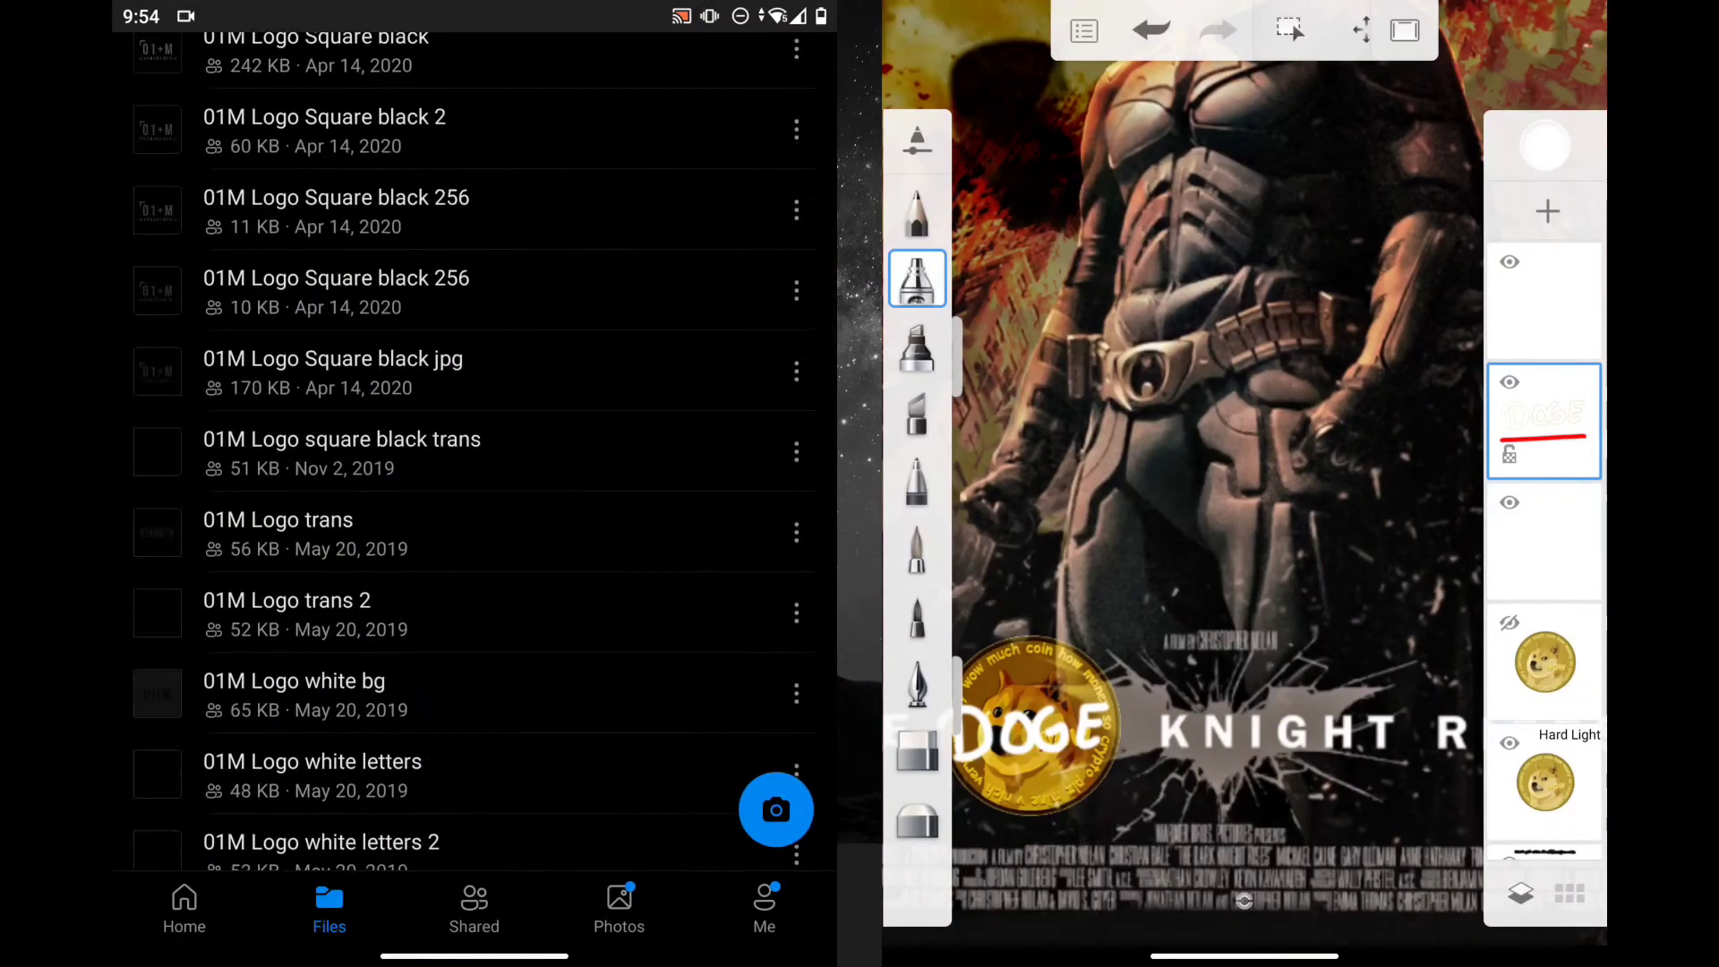
{"action": "scroll", "coordinate": [470, 421], "scroll_direction": "down", "scroll_amount": 5}
{"action": "left_click", "coordinate": [314, 481]}
{"action": "left_click", "coordinate": [745, 913]}
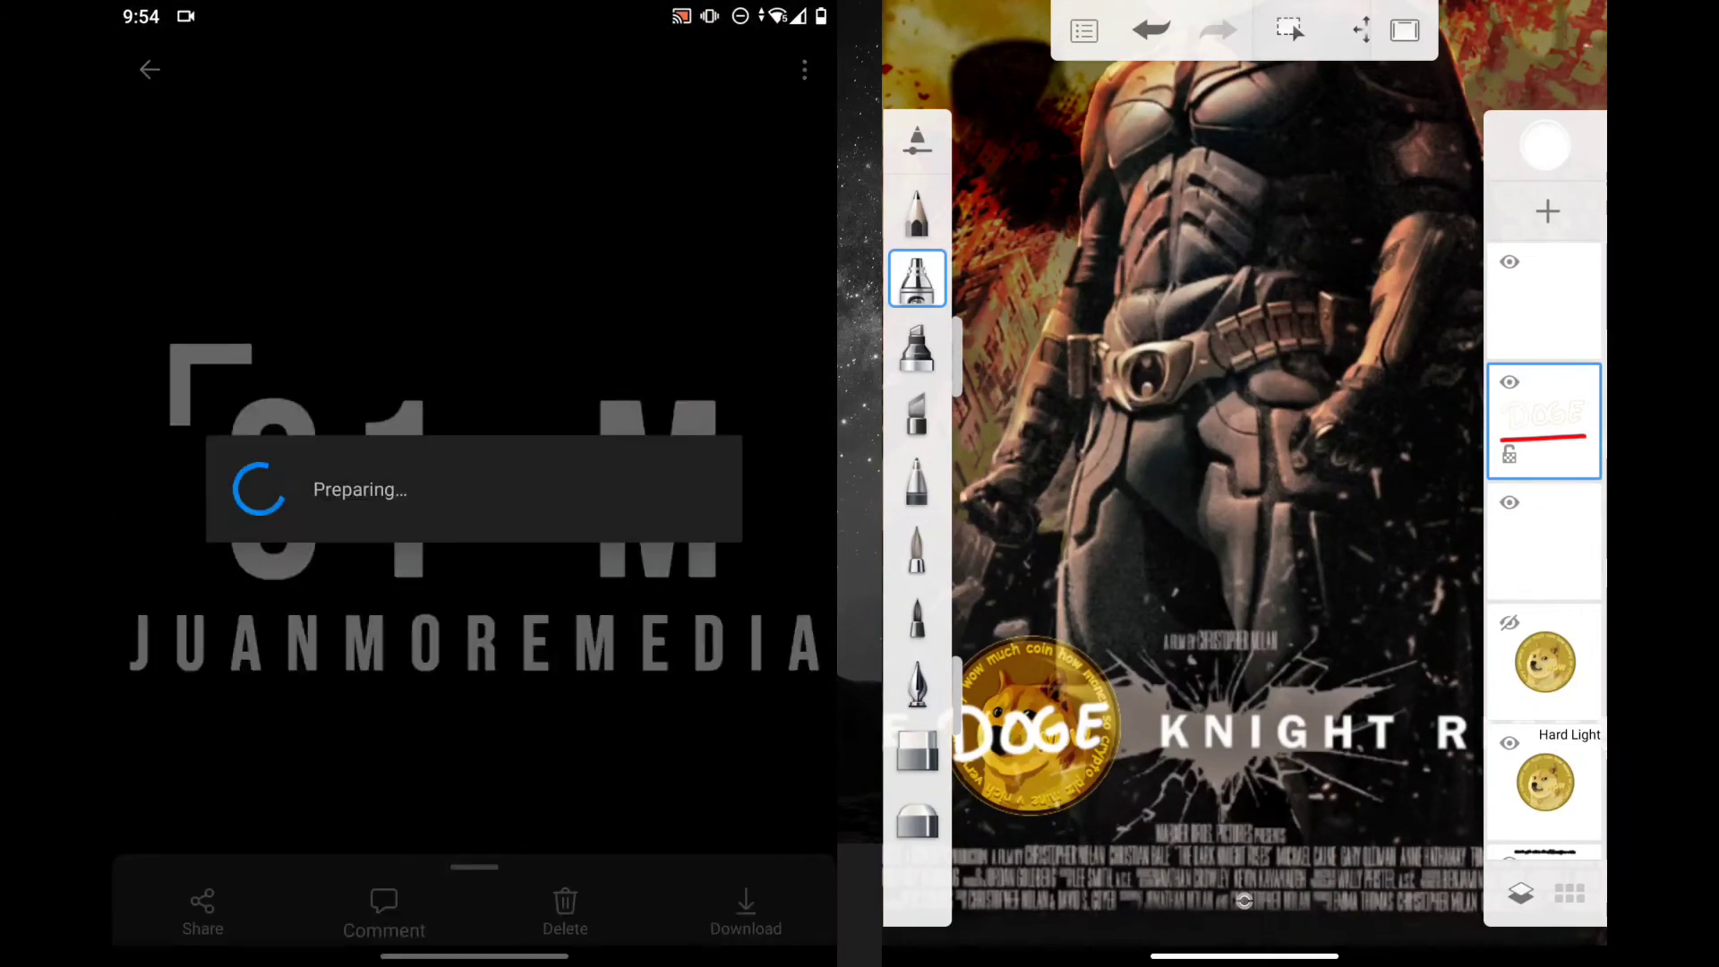
Import the 01+M logo above the title, then merge the ears layer into the doge layer
{"action": "left_click", "coordinate": [1289, 30]}
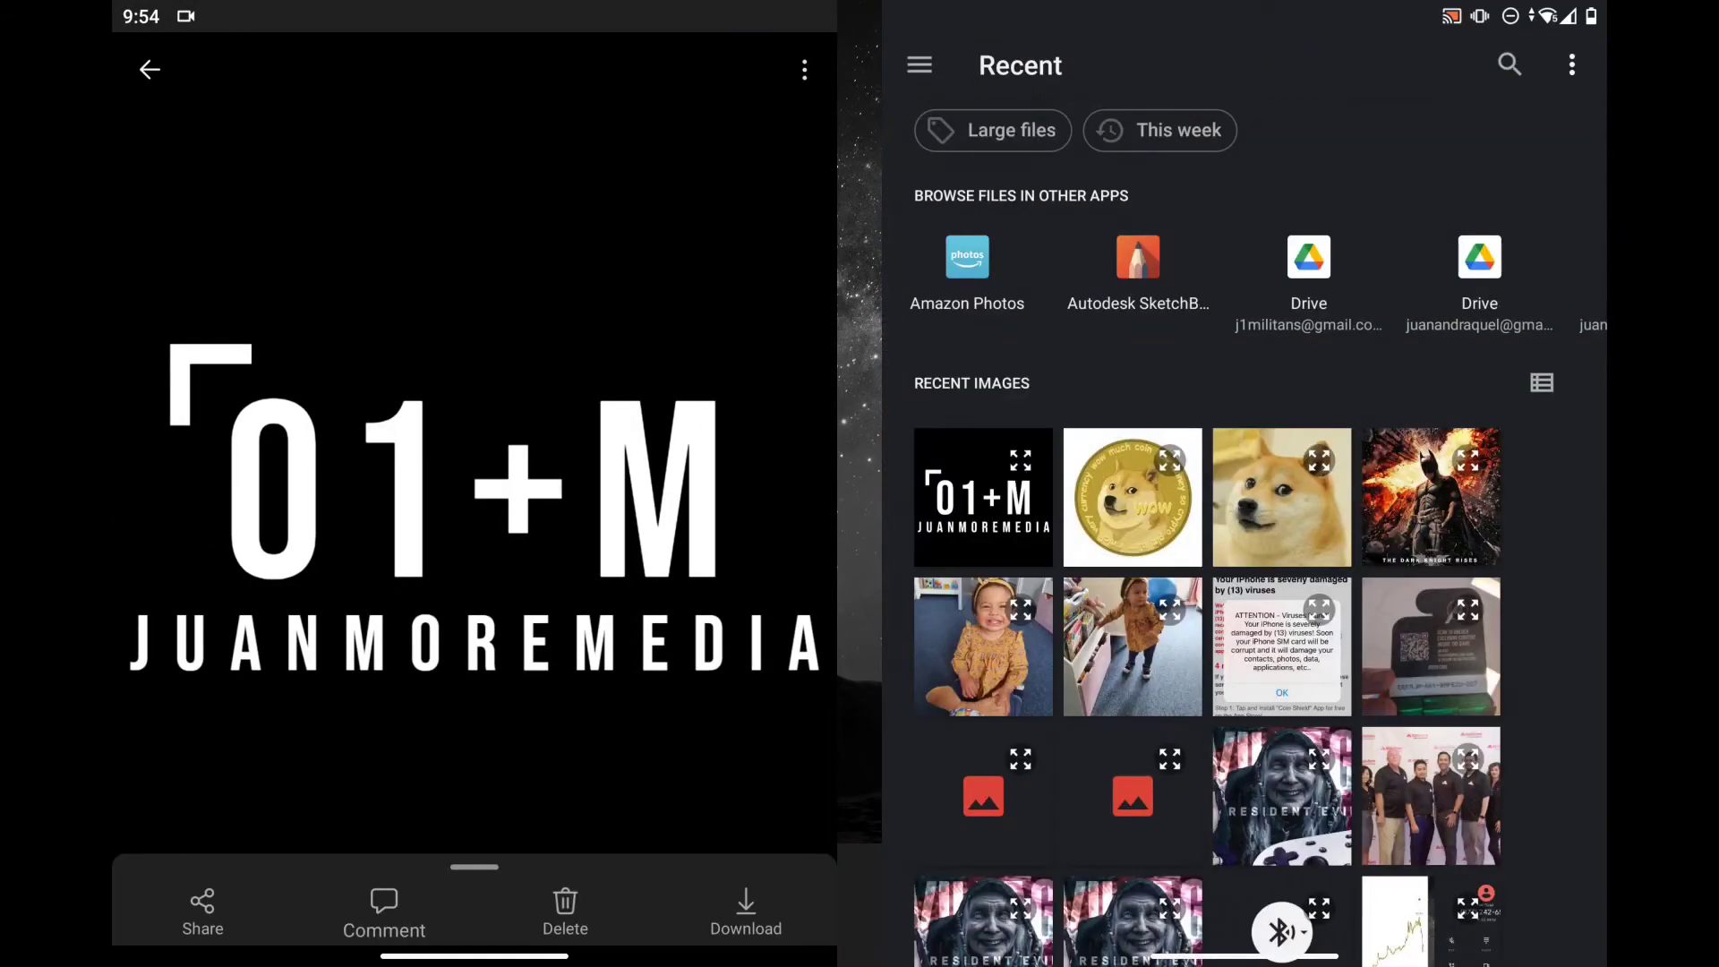
{"action": "left_click", "coordinate": [986, 487]}
{"action": "left_click_drag", "start_coordinate": [1244, 484], "coordinate": [1441, 555]}
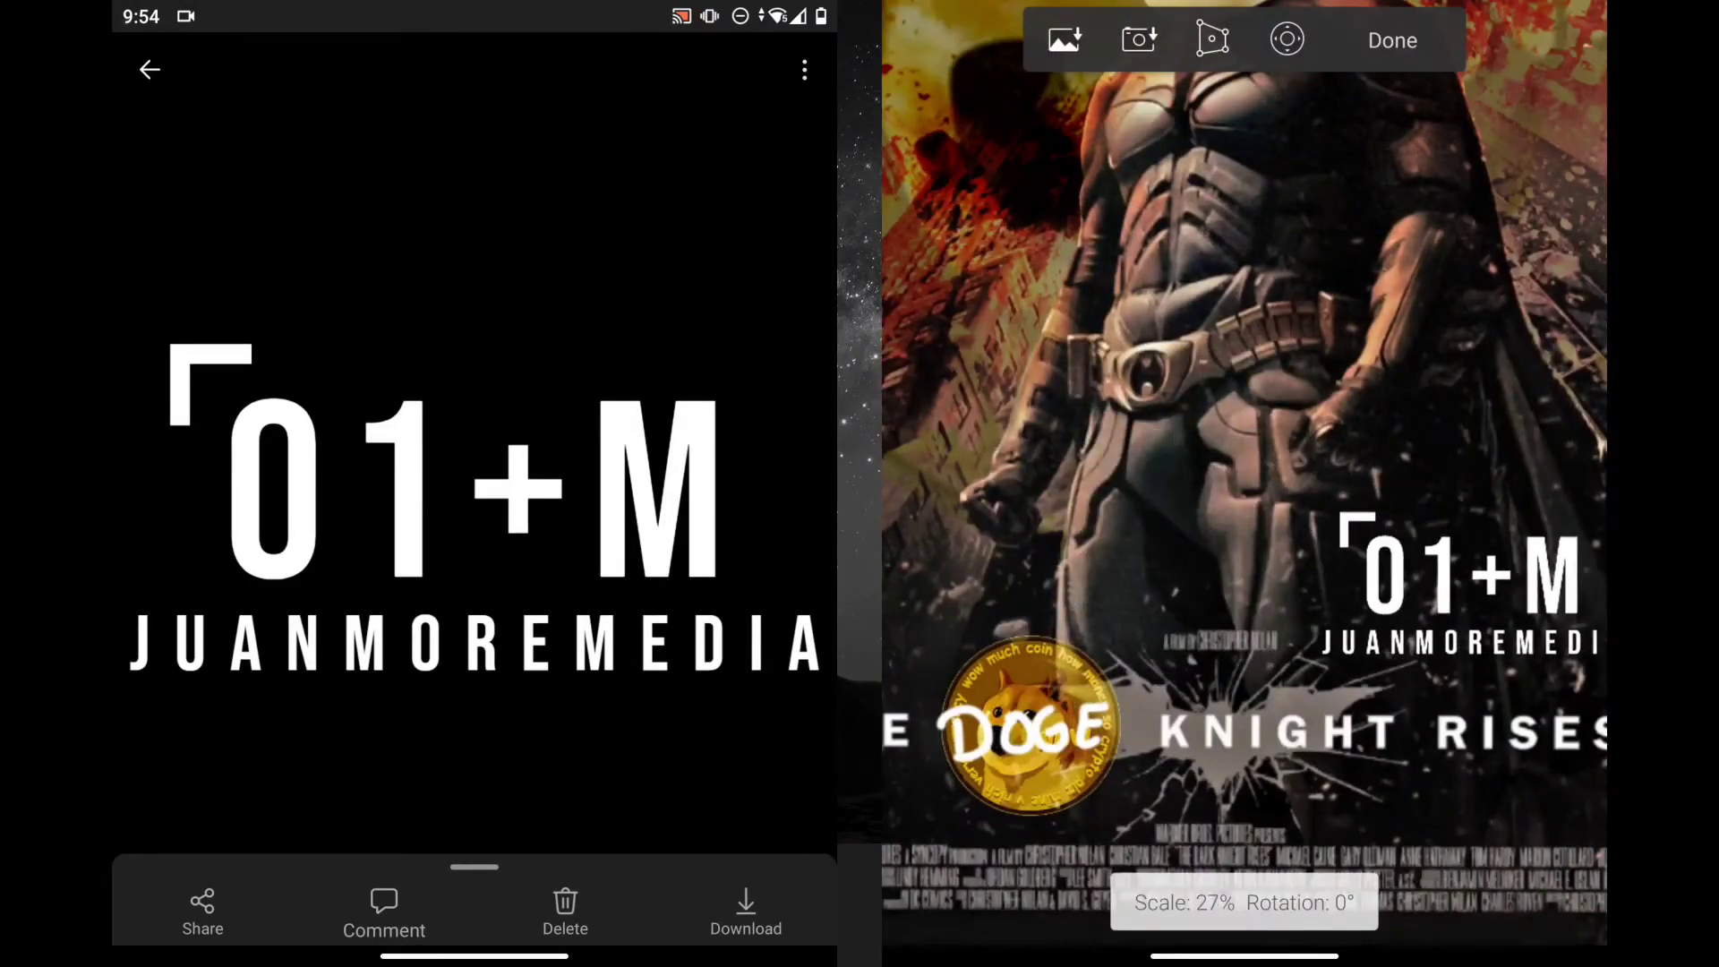
{"action": "left_click", "coordinate": [1392, 40]}
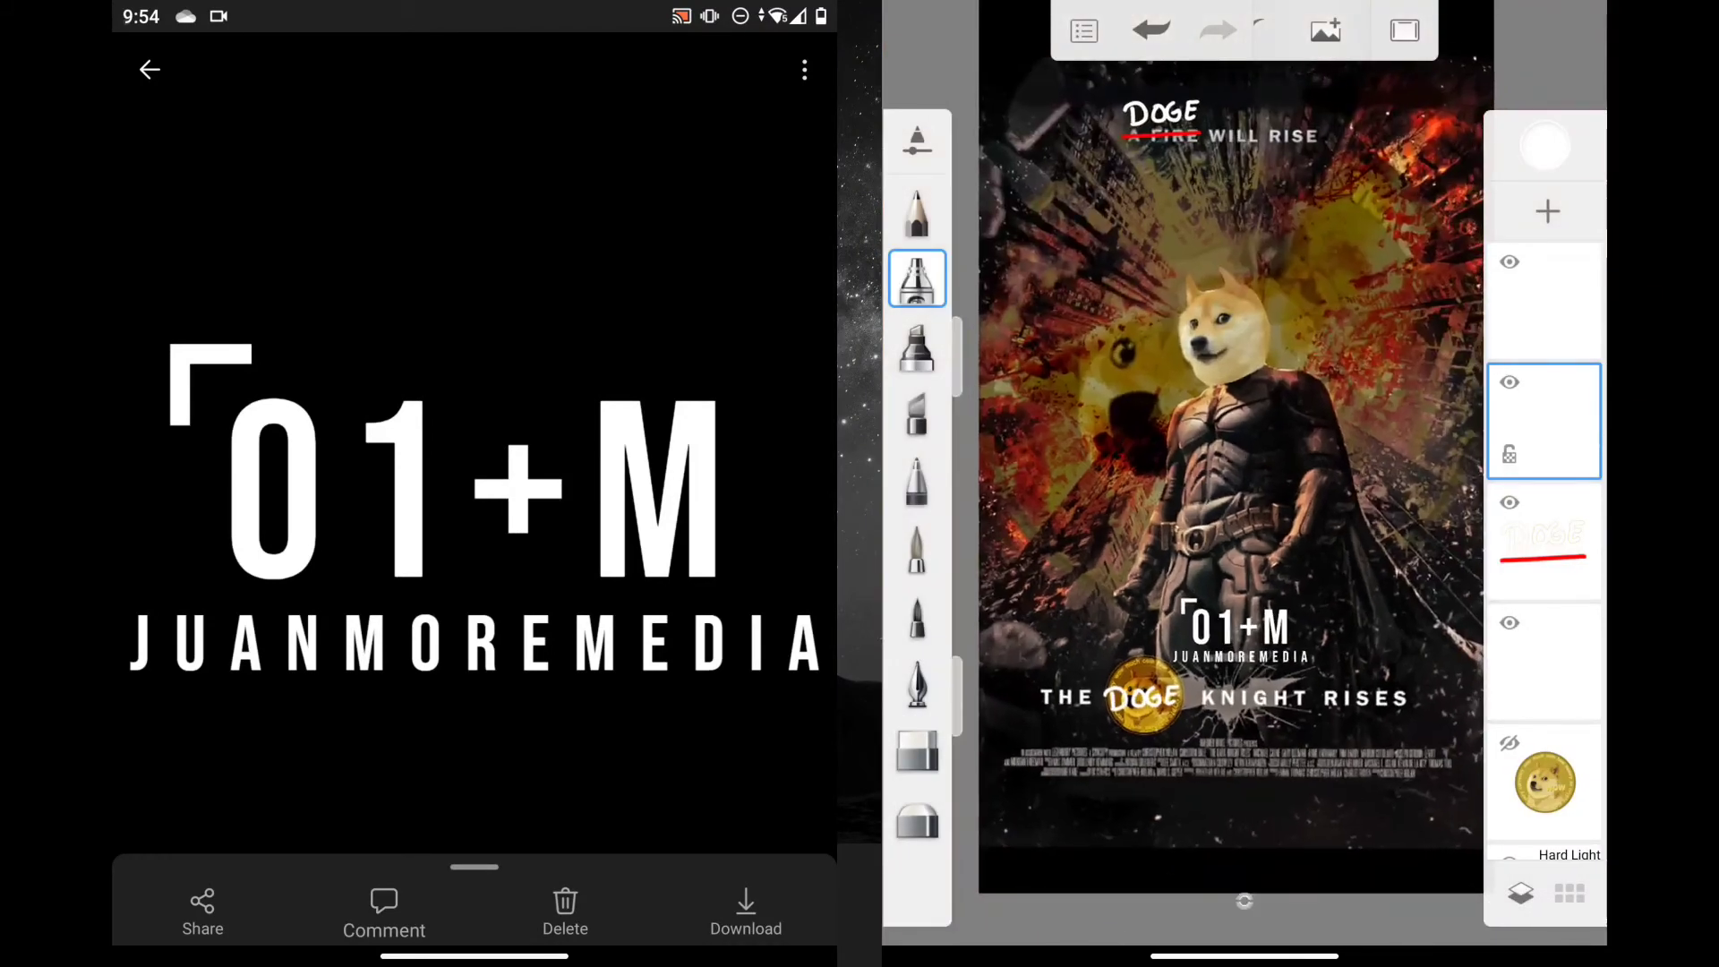
{"action": "left_click", "coordinate": [1543, 497]}
{"action": "left_click", "coordinate": [1221, 295]}
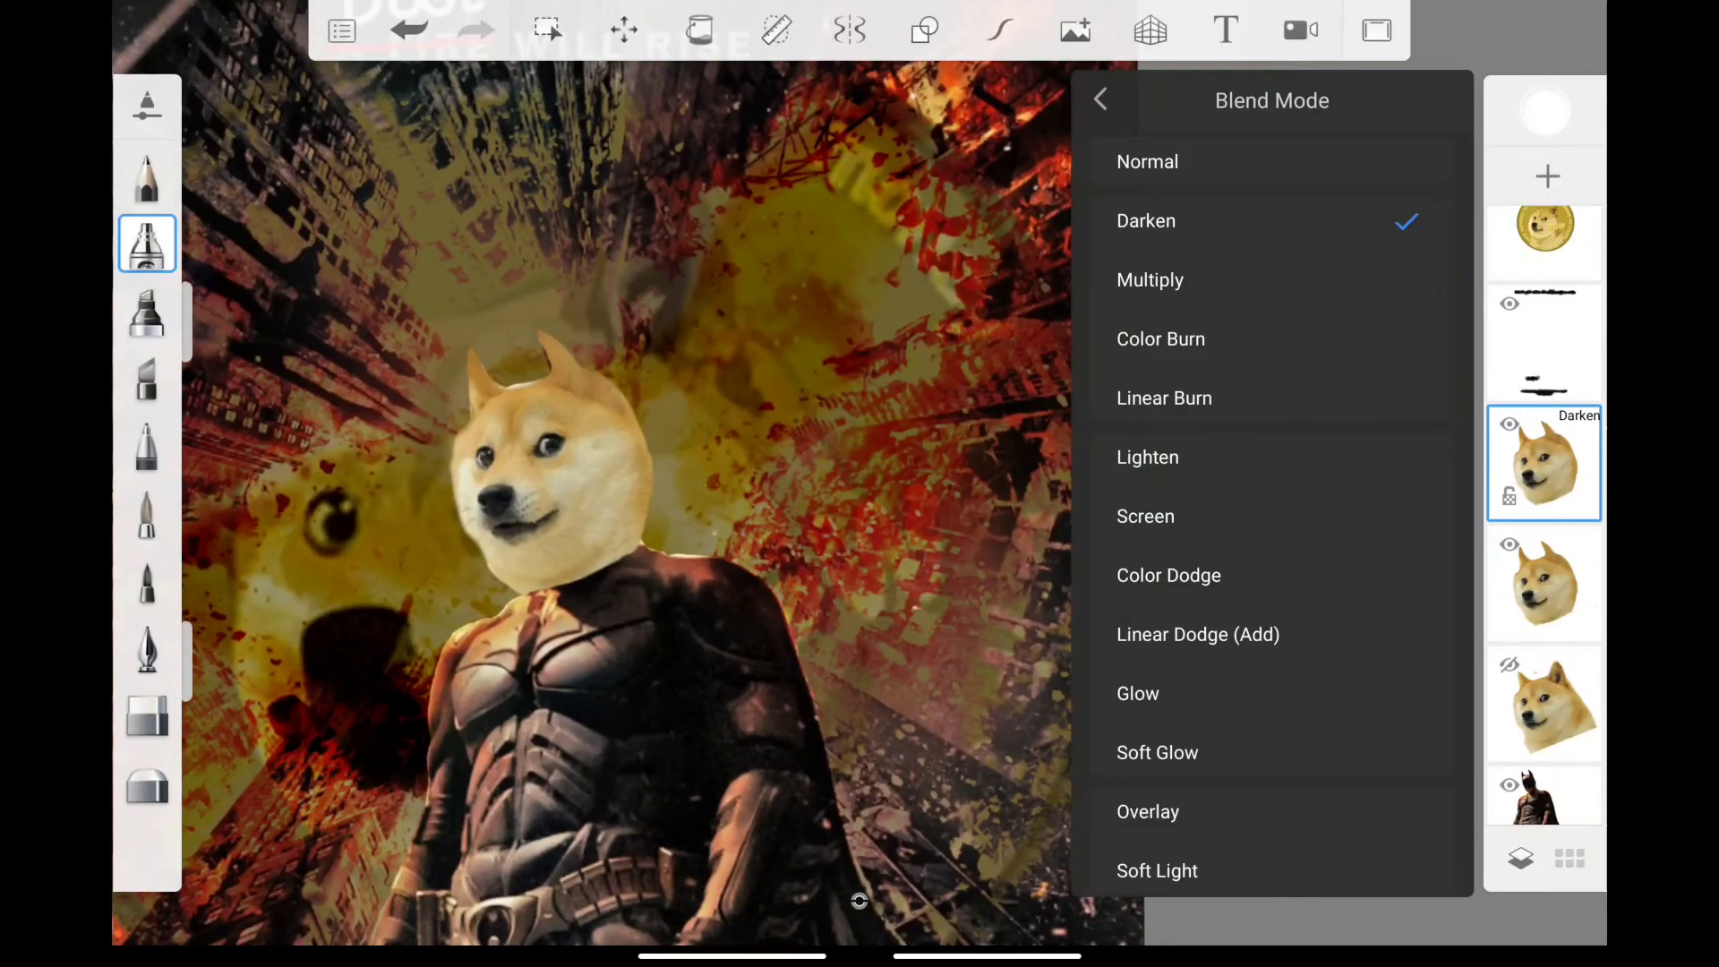
Try Color Burn and Soft Light on the doge head, then set it to Multiply
{"action": "left_click", "coordinate": [1161, 339]}
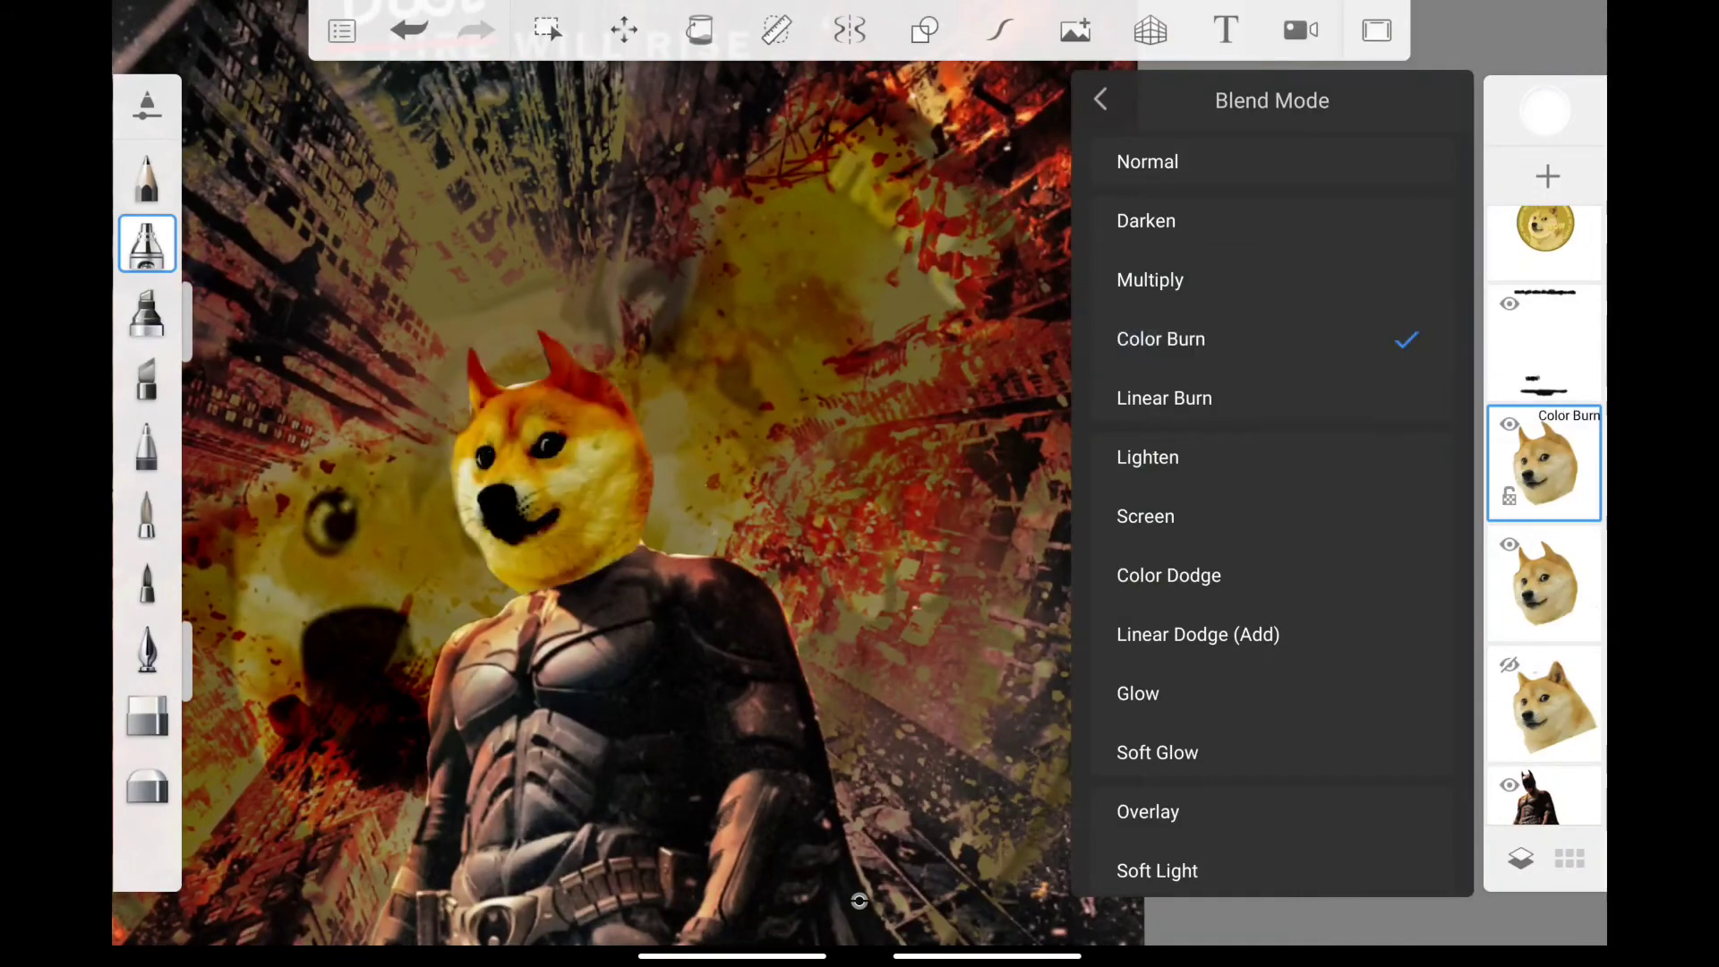
{"action": "scroll", "coordinate": [1271, 483], "scroll_direction": "down", "scroll_amount": 5}
{"action": "left_click", "coordinate": [1158, 567]}
{"action": "scroll", "coordinate": [1271, 483], "scroll_direction": "up", "scroll_amount": 5}
{"action": "left_click", "coordinate": [1150, 279]}
{"action": "left_click", "coordinate": [1100, 98]}
{"action": "left_click", "coordinate": [1220, 338]}
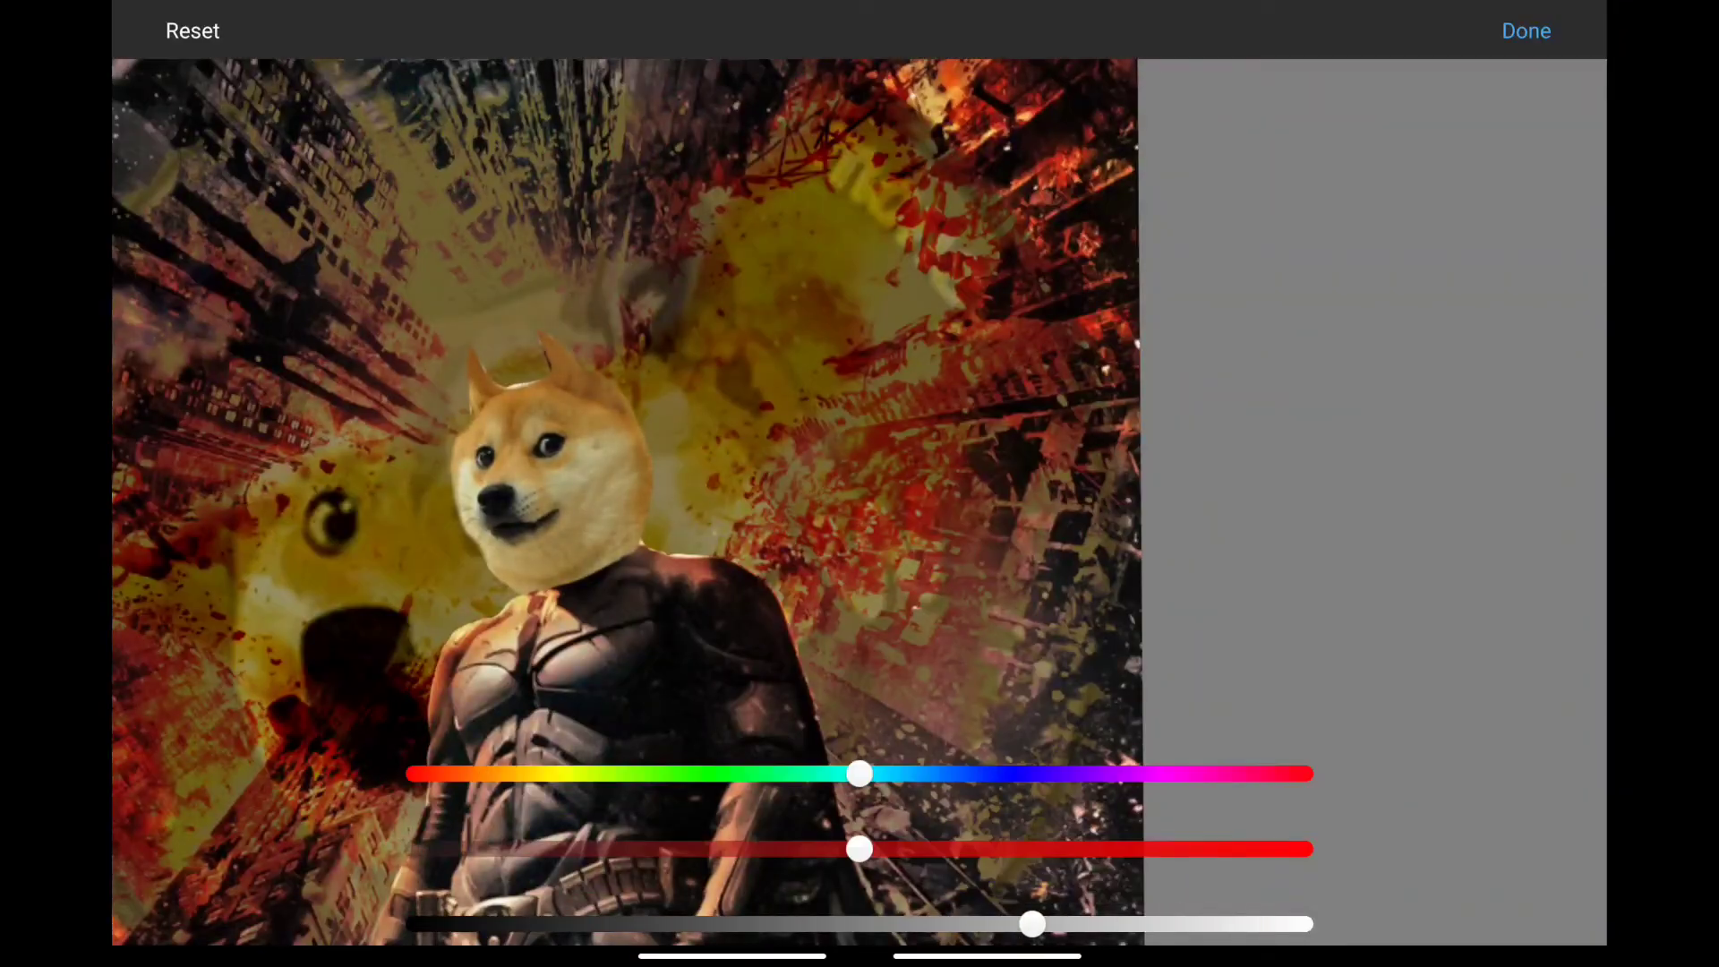
{"action": "left_click", "coordinate": [1526, 30]}
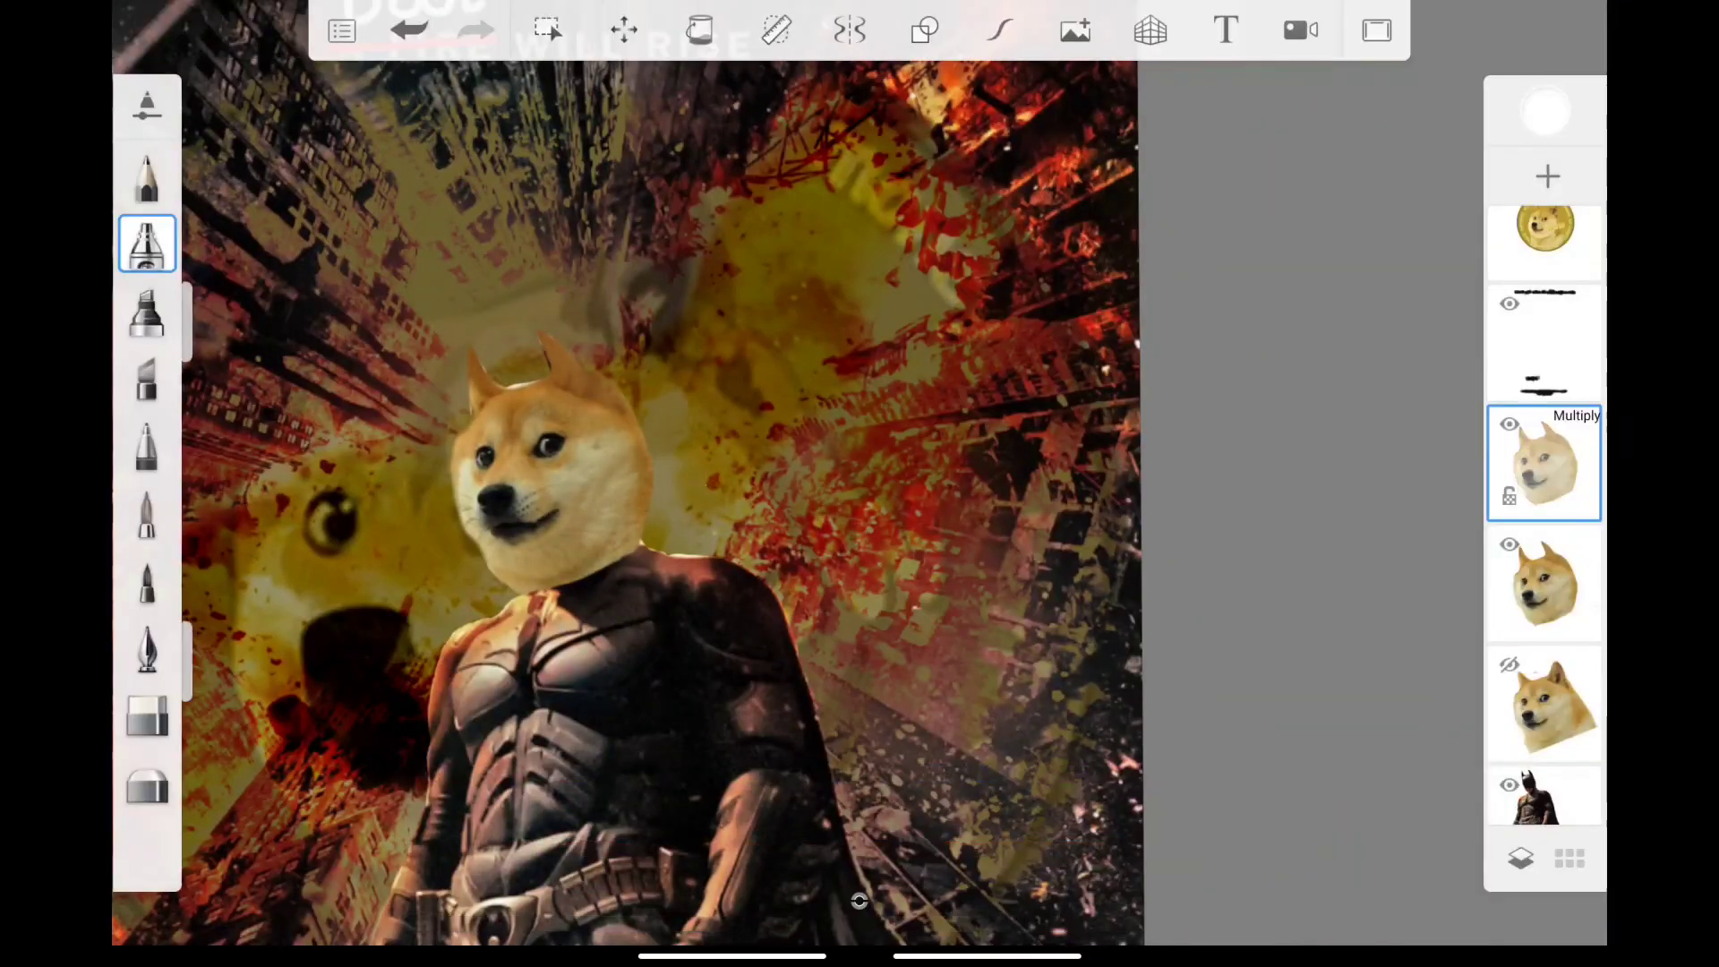
Redo the undone steps to bring back the Hard Light Dogecoin layer
{"action": "scroll", "coordinate": [627, 484], "scroll_direction": "down", "scroll_amount": 3}
{"action": "scroll", "coordinate": [627, 483], "scroll_direction": "down", "scroll_amount": 5}
{"action": "scroll", "coordinate": [627, 484], "scroll_direction": "down", "scroll_amount": 2}
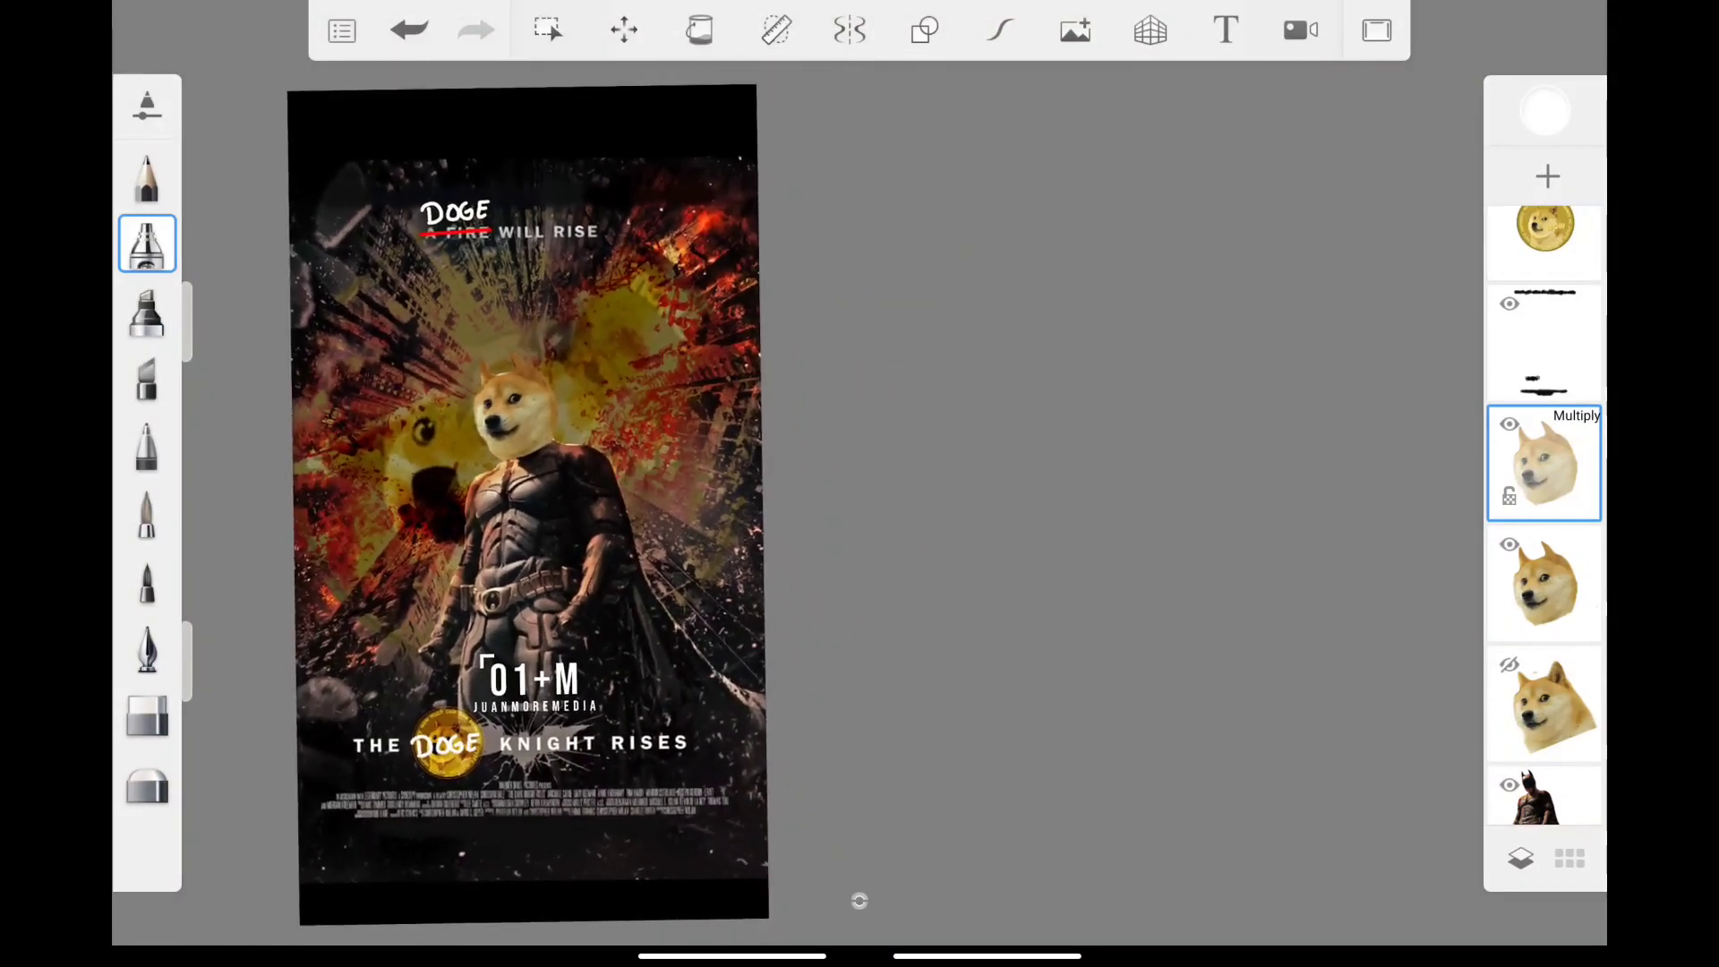
{"action": "scroll", "coordinate": [627, 483], "scroll_direction": "up", "scroll_amount": 10}
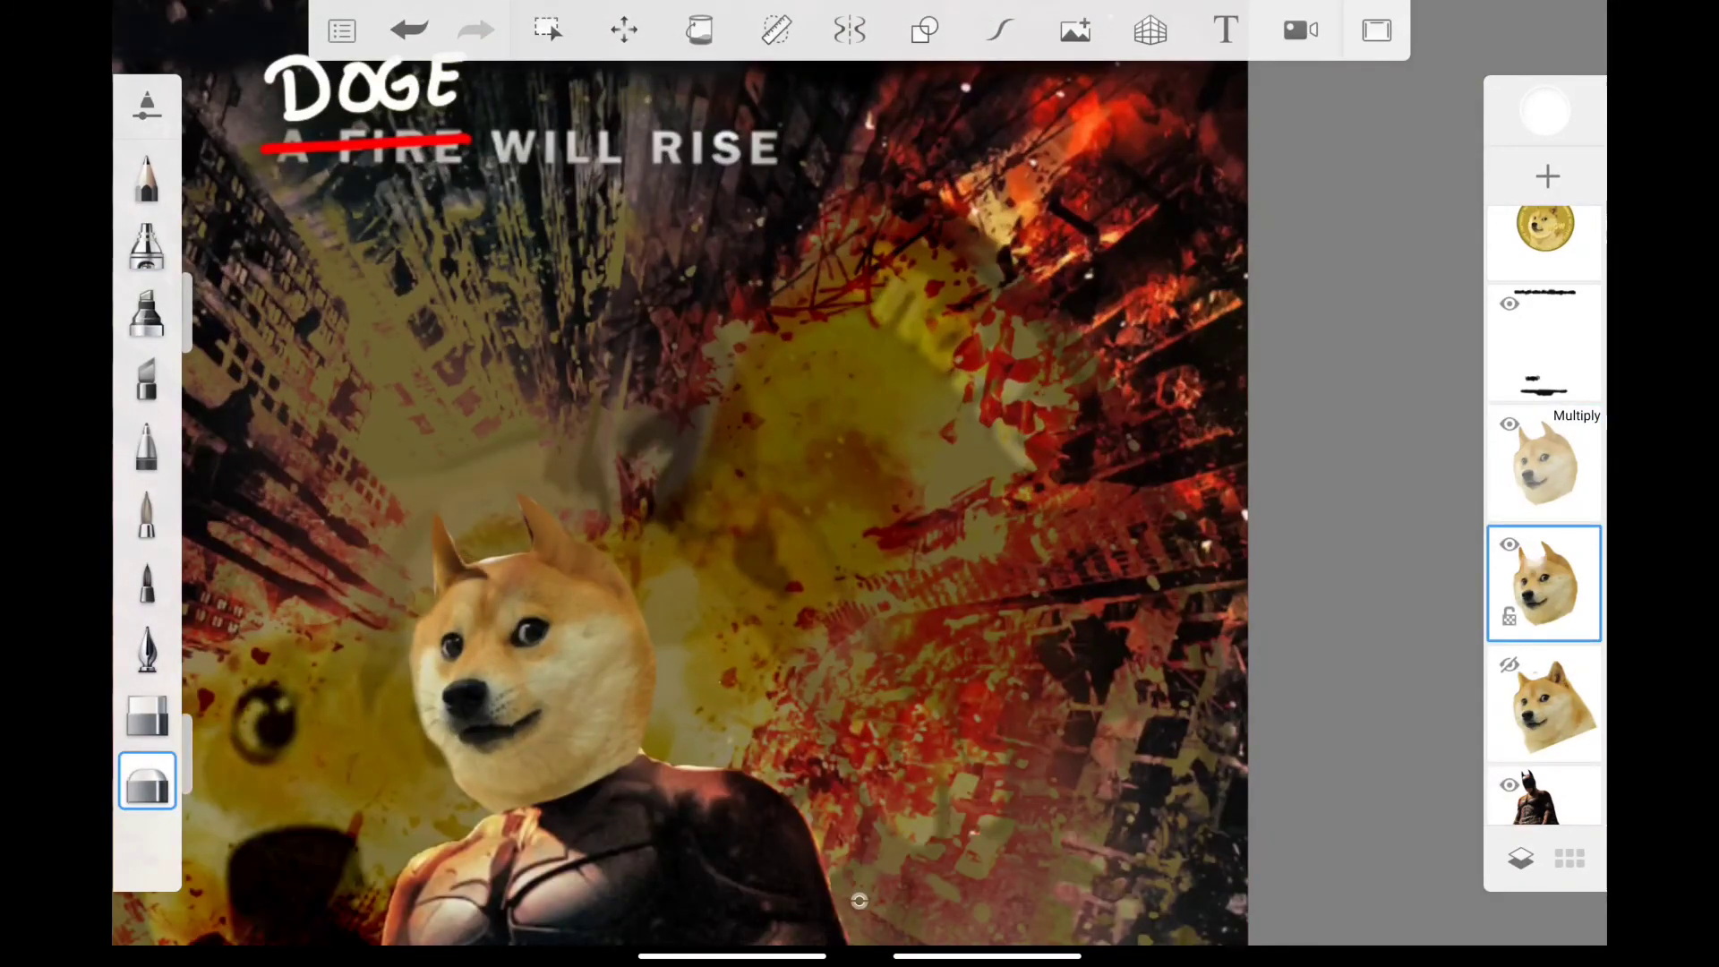
{"action": "key", "text": "ctrl+shift+z"}
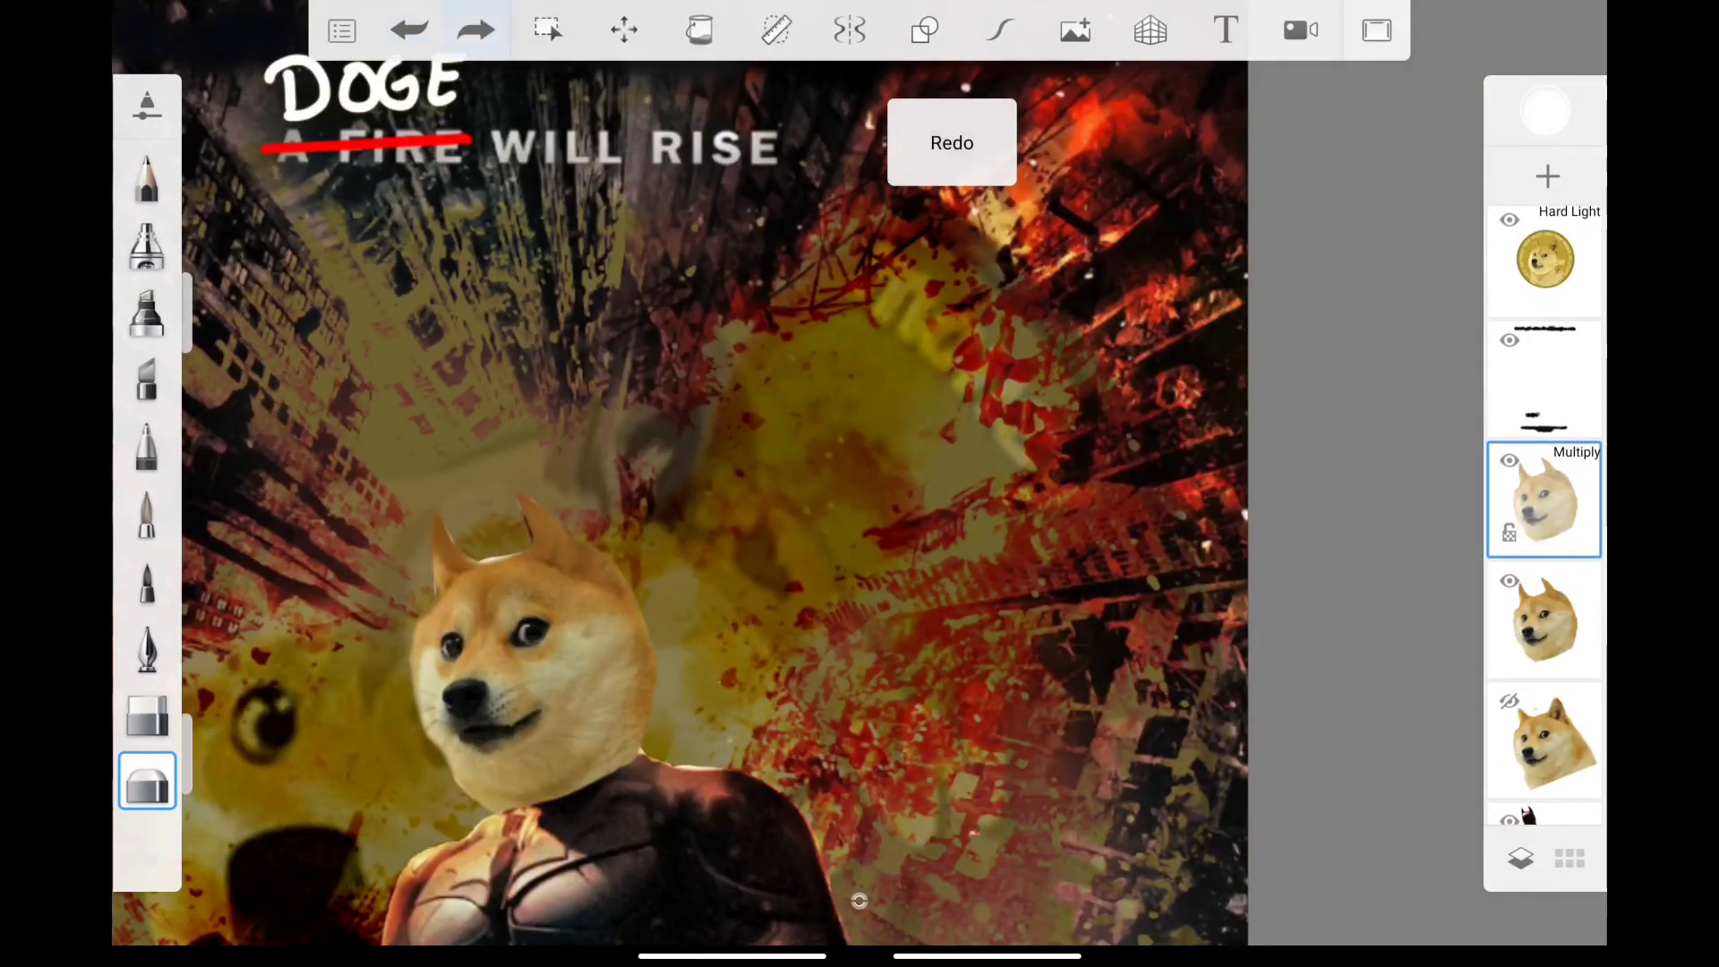
{"action": "key", "text": "ctrl+shift+z"}
{"action": "scroll", "coordinate": [859, 484], "scroll_direction": "down", "scroll_amount": 3}
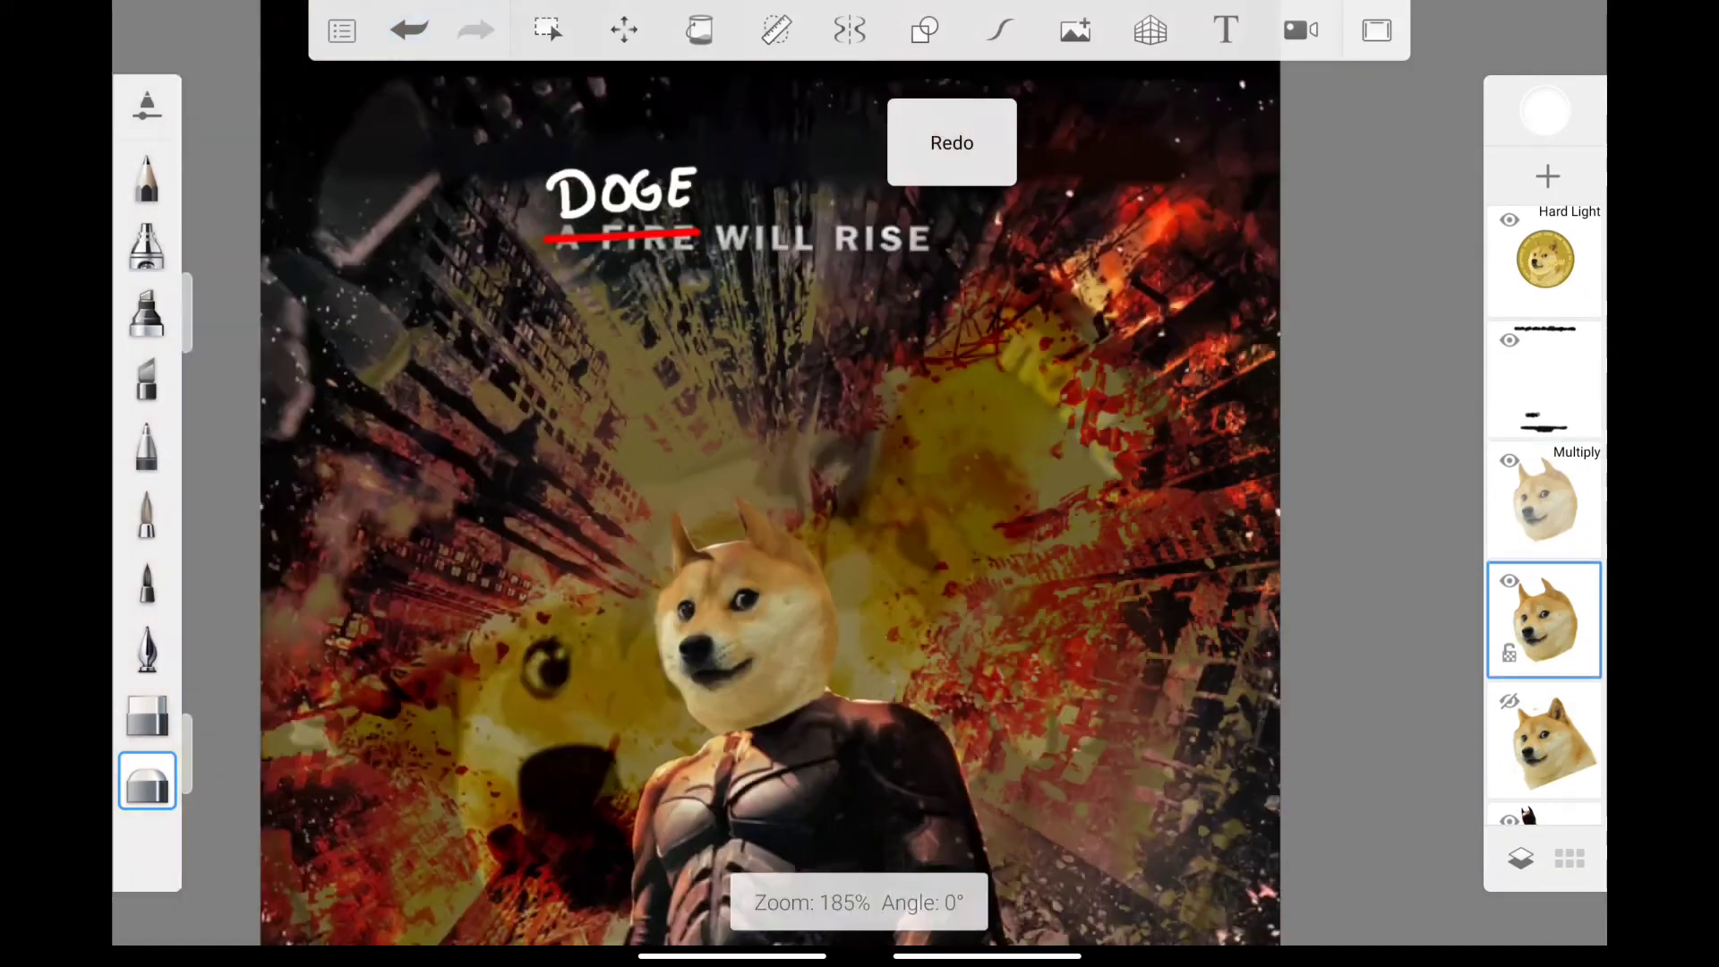
{"action": "scroll", "coordinate": [859, 484], "scroll_direction": "down", "scroll_amount": 3}
{"action": "key", "text": "ctrl+shift+z"}
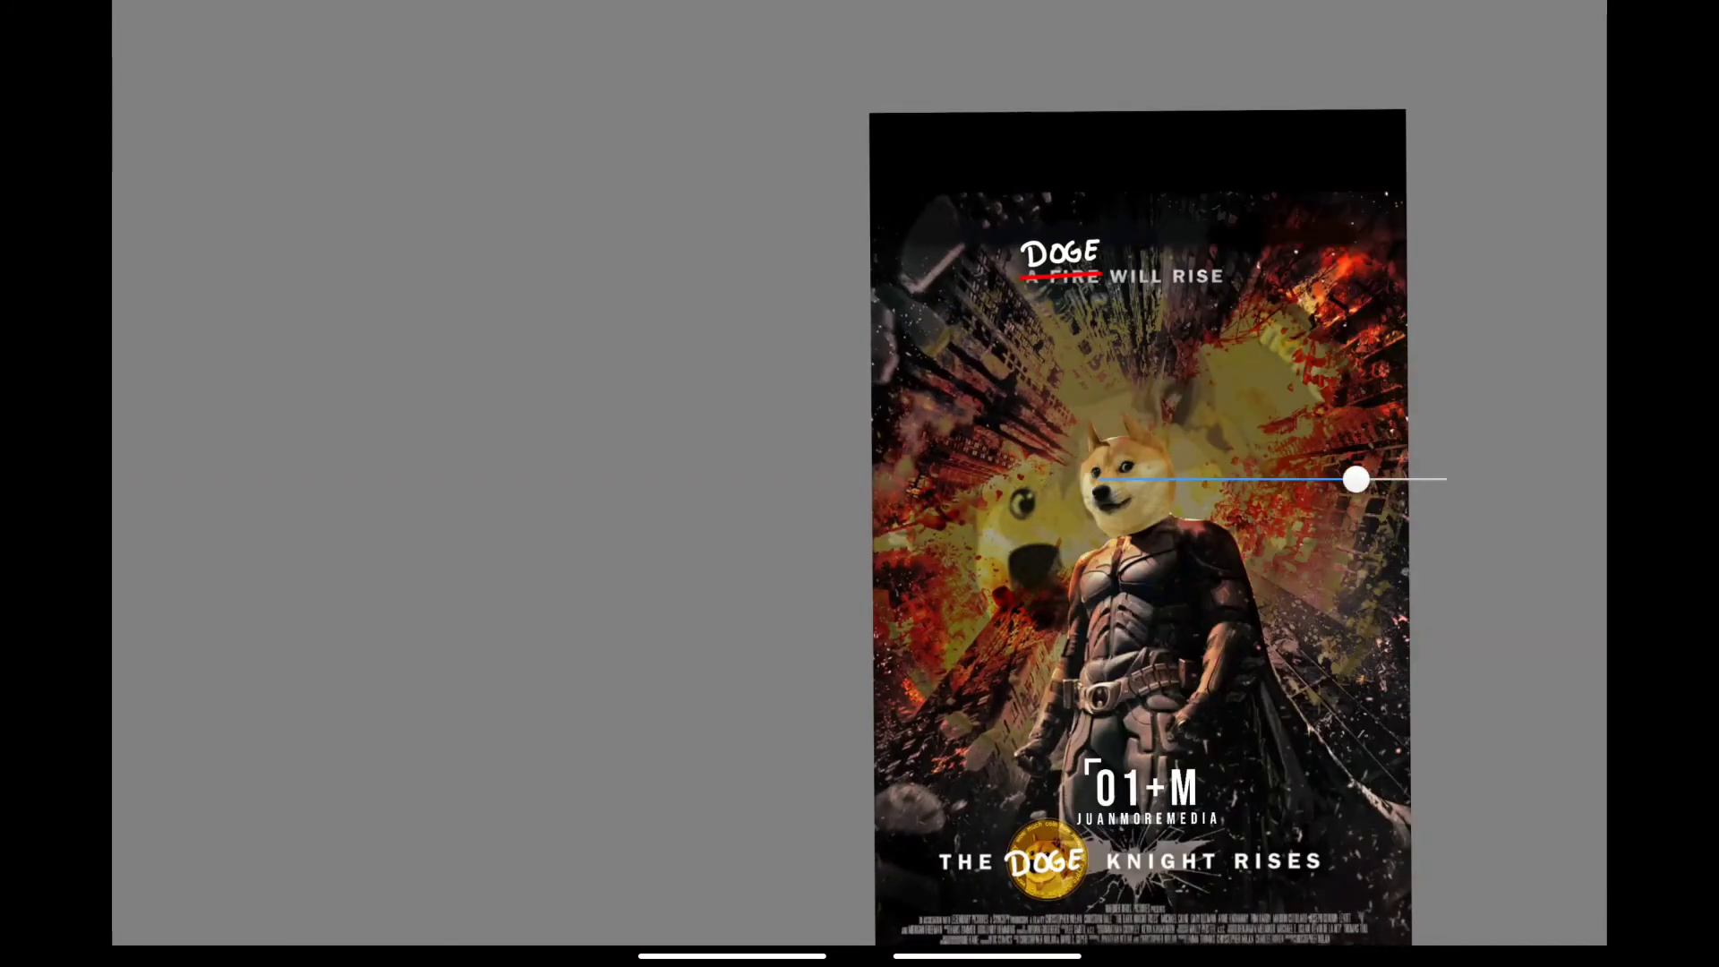